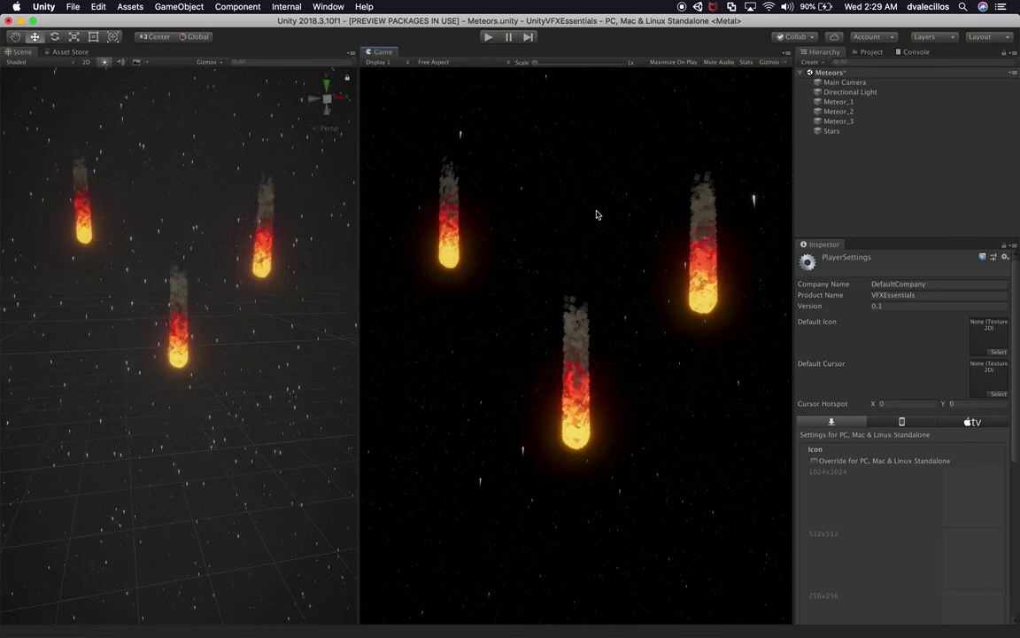
Turn the Is Global option of the Main Camera's Post Process Volume off and back on to compare the meteors' look.
{"action": "left_click", "coordinate": [846, 82]}
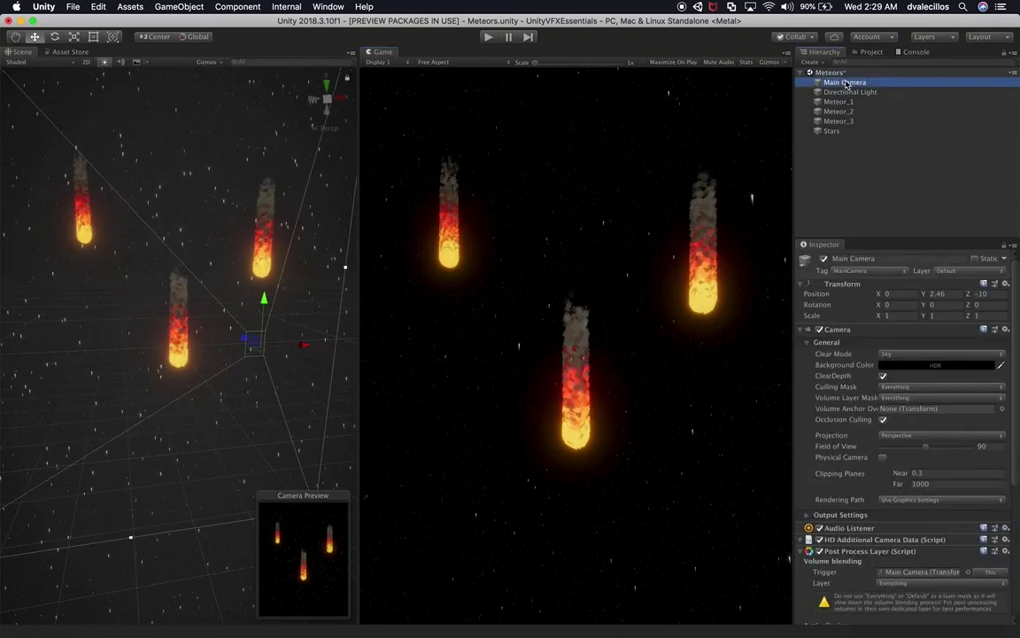
{"action": "scroll", "coordinate": [852, 458], "scroll_direction": "down", "scroll_amount": 5}
{"action": "scroll", "coordinate": [852, 457], "scroll_direction": "down", "scroll_amount": 2}
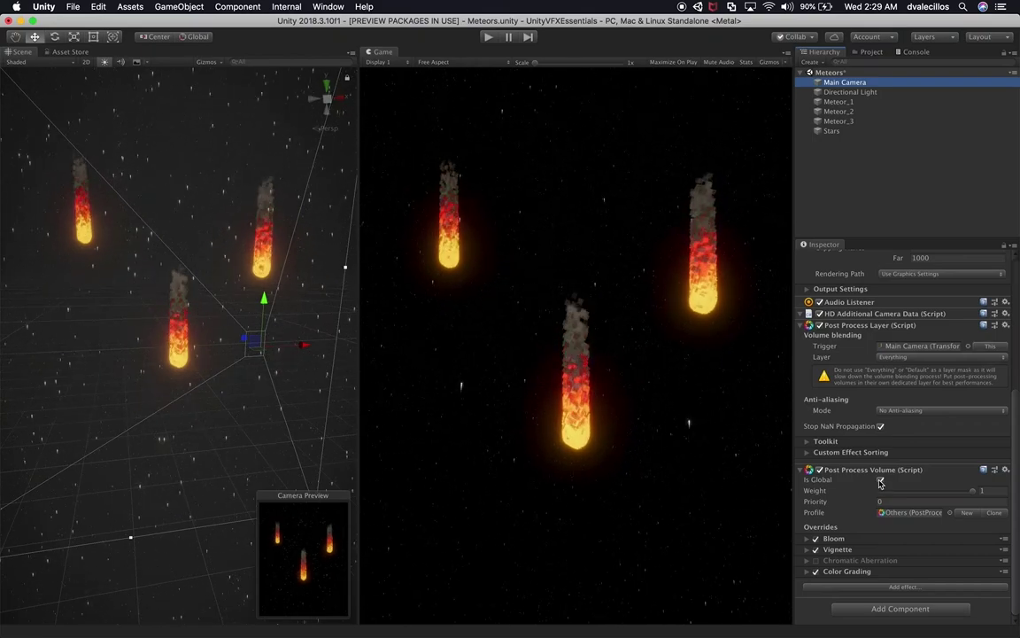
{"action": "left_click", "coordinate": [880, 480]}
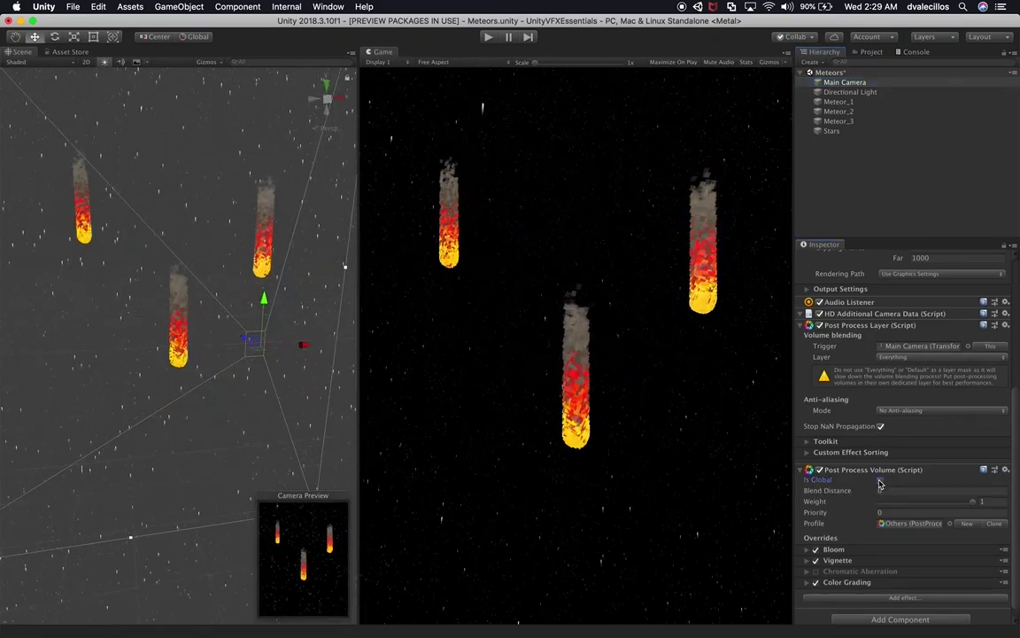
{"action": "left_click", "coordinate": [881, 480]}
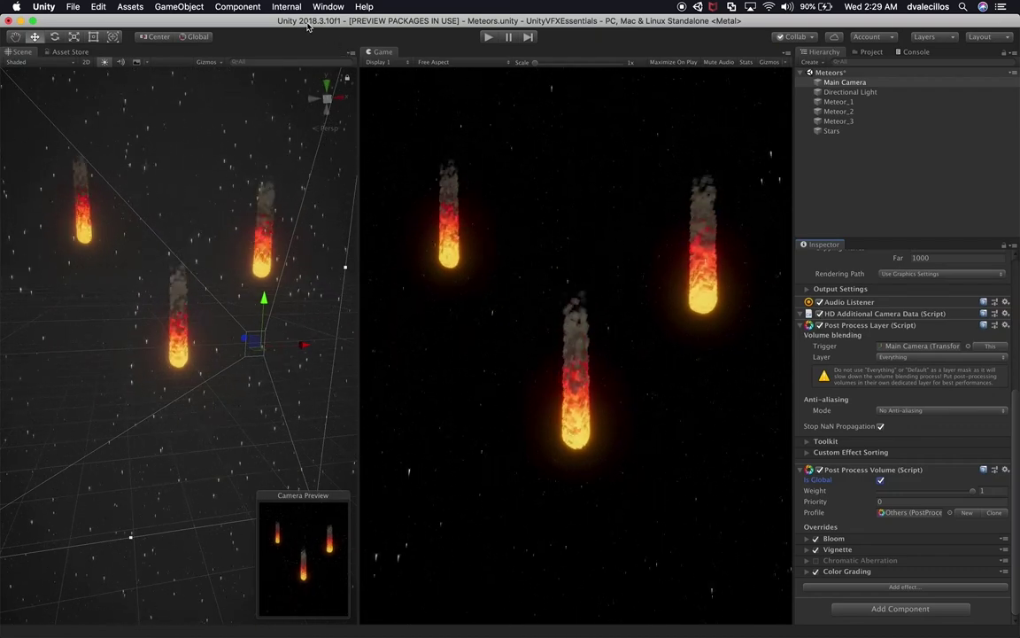
Check the Scriptable Render Pipeline asset in the project's Graphics settings, and close the Project Settings and TMP Importer windows.
{"action": "left_click", "coordinate": [116, 8]}
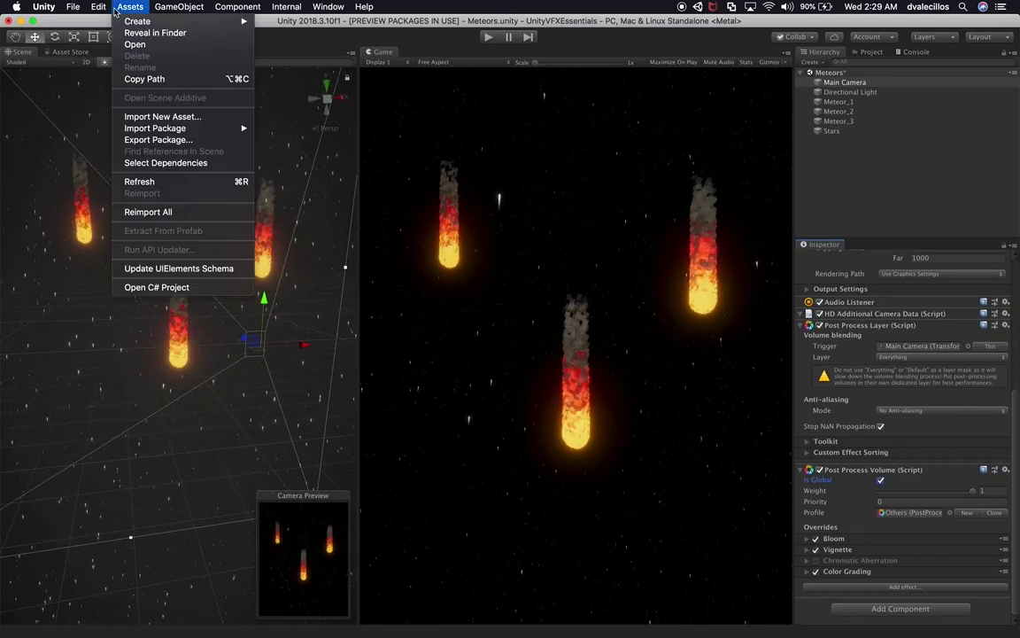
{"action": "mouse_move", "coordinate": [99, 9]}
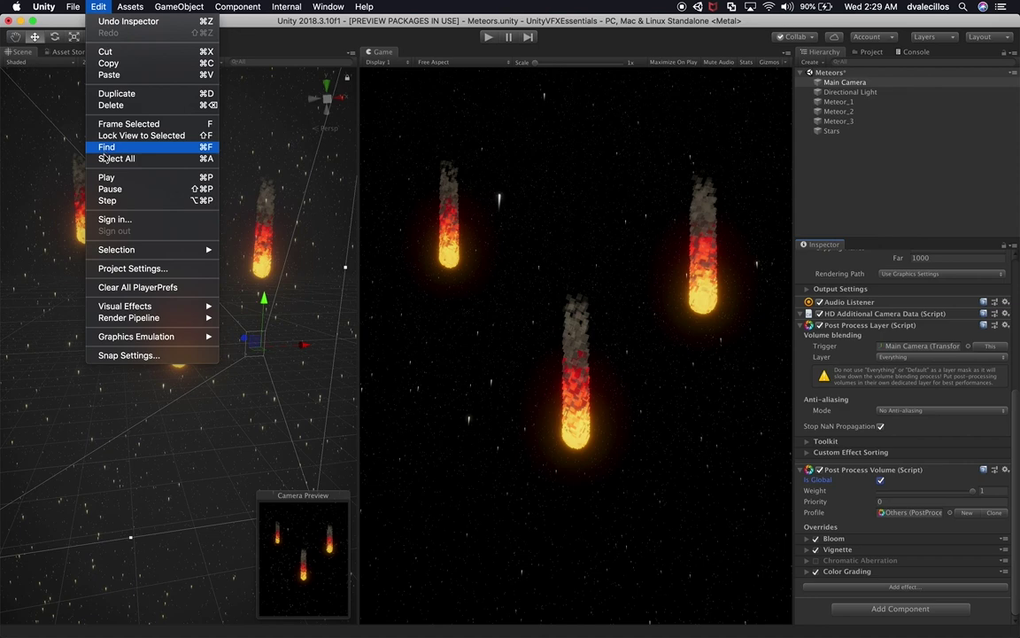
{"action": "left_click", "coordinate": [142, 269]}
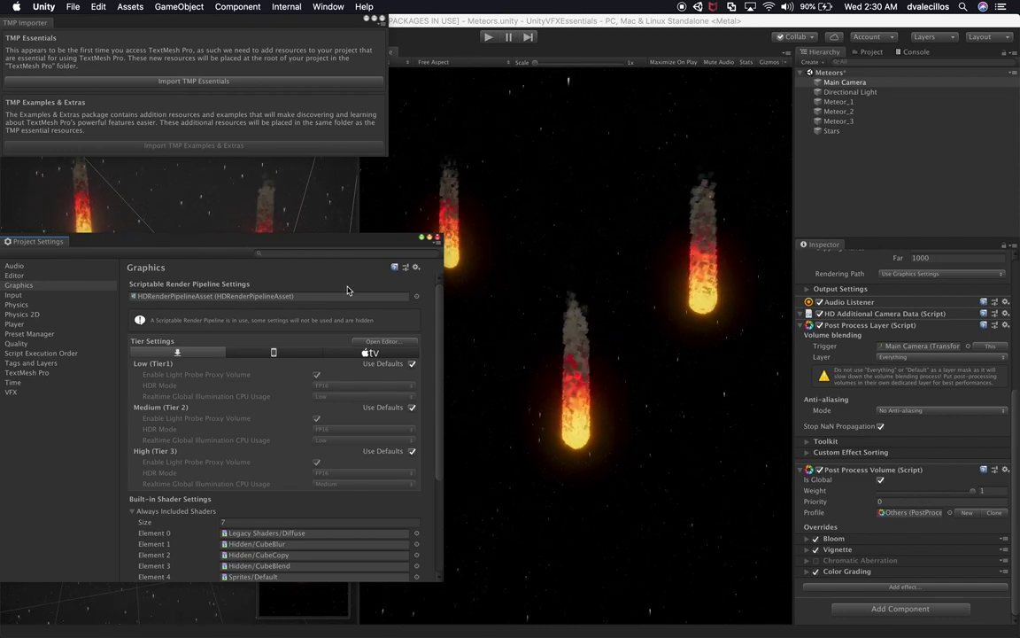
{"action": "left_click", "coordinate": [437, 238]}
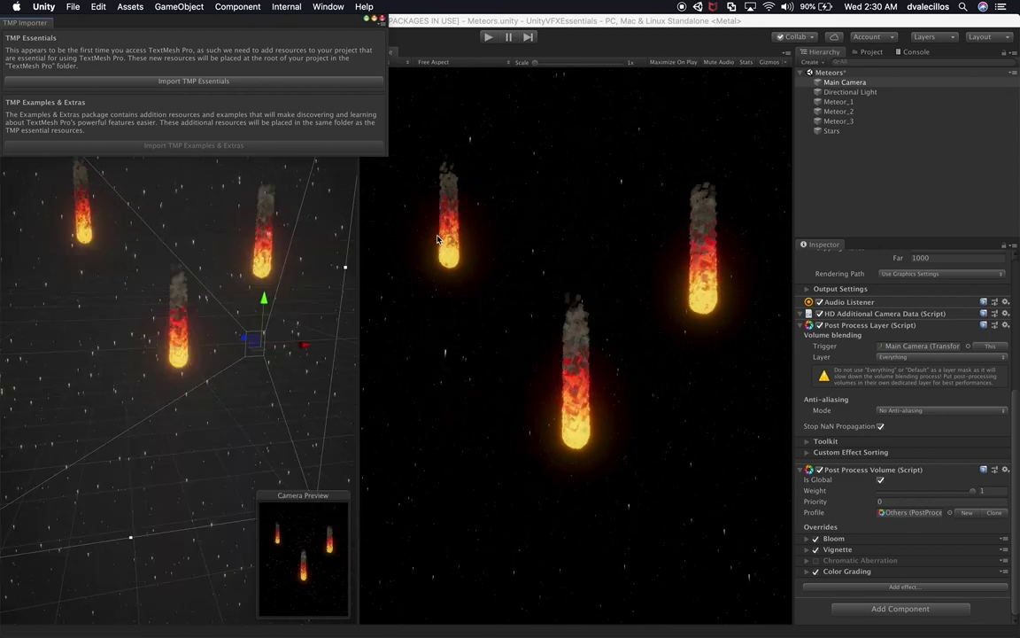
{"action": "left_click", "coordinate": [382, 18]}
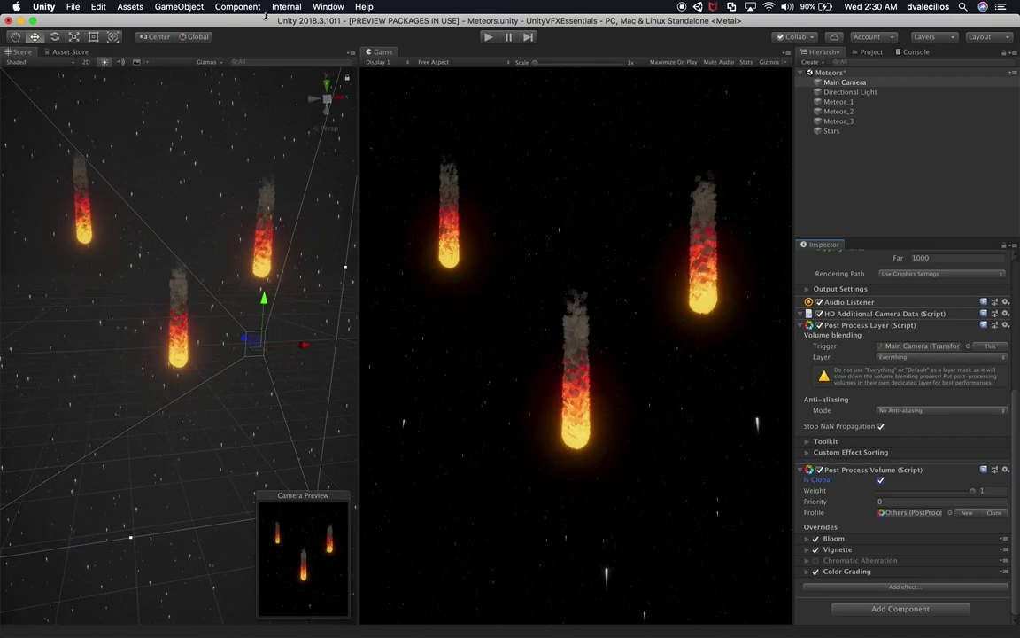
Quit the Unity editor without saving the Meteors scene and launch Unity Hub.
{"action": "key", "text": "super+q"}
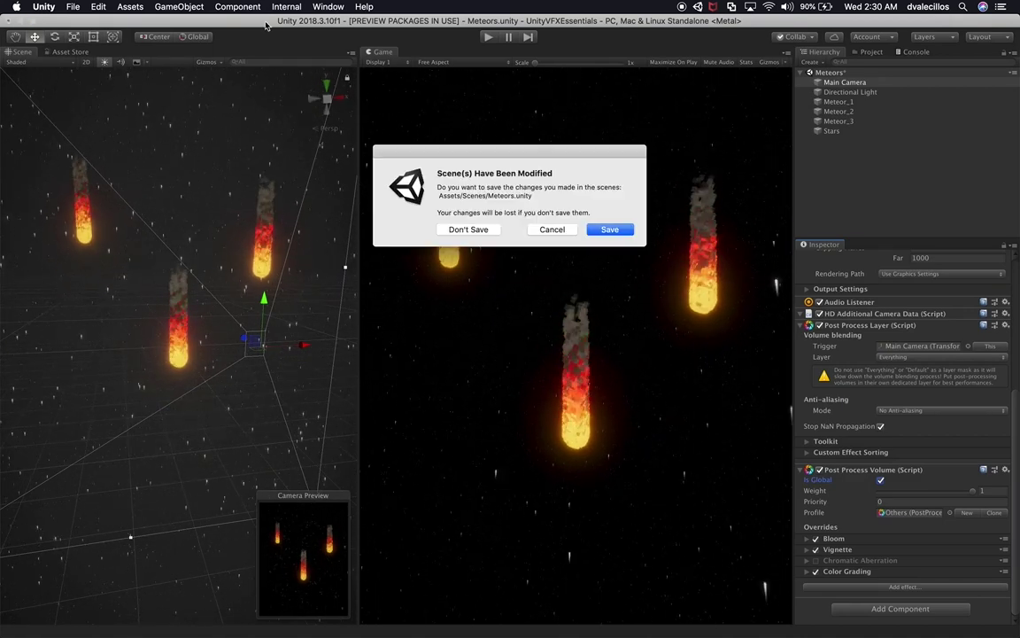
{"action": "left_click", "coordinate": [483, 230]}
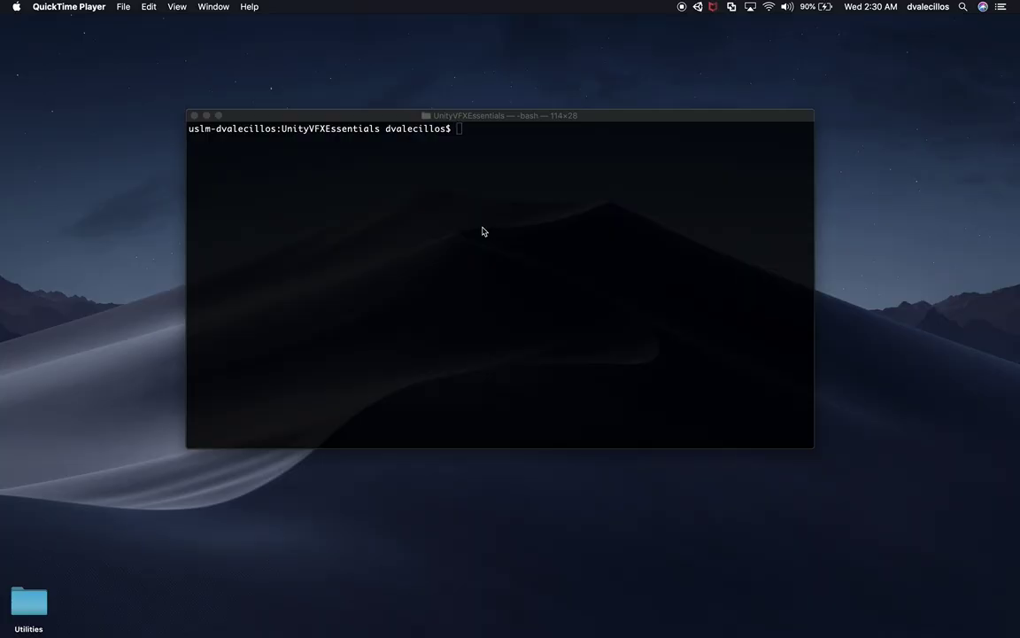
{"action": "key", "text": "super+space"}
{"action": "type", "text": "unity"}
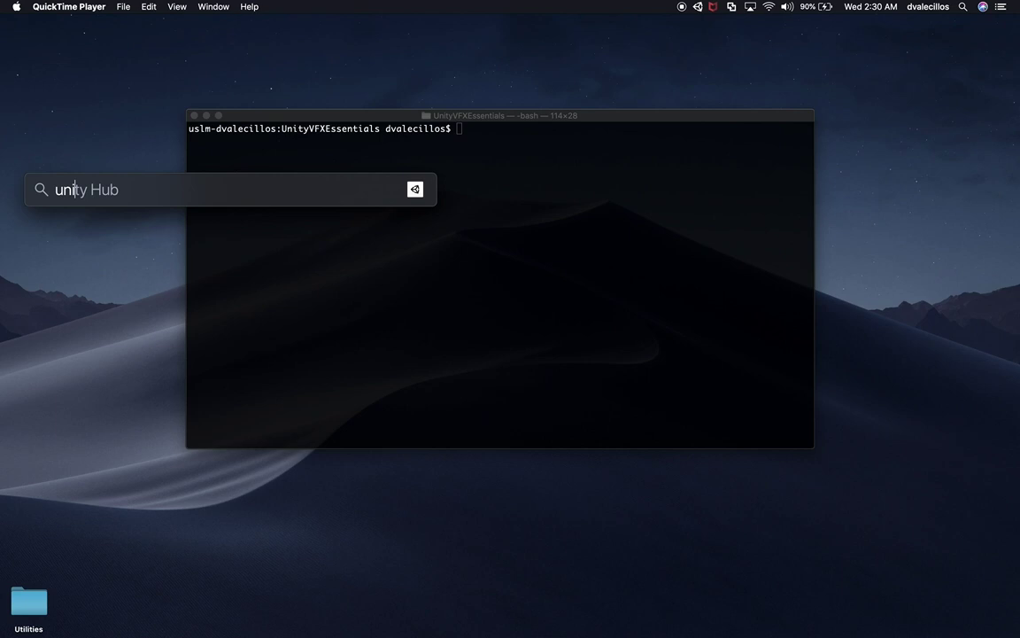
{"action": "key", "text": "Return"}
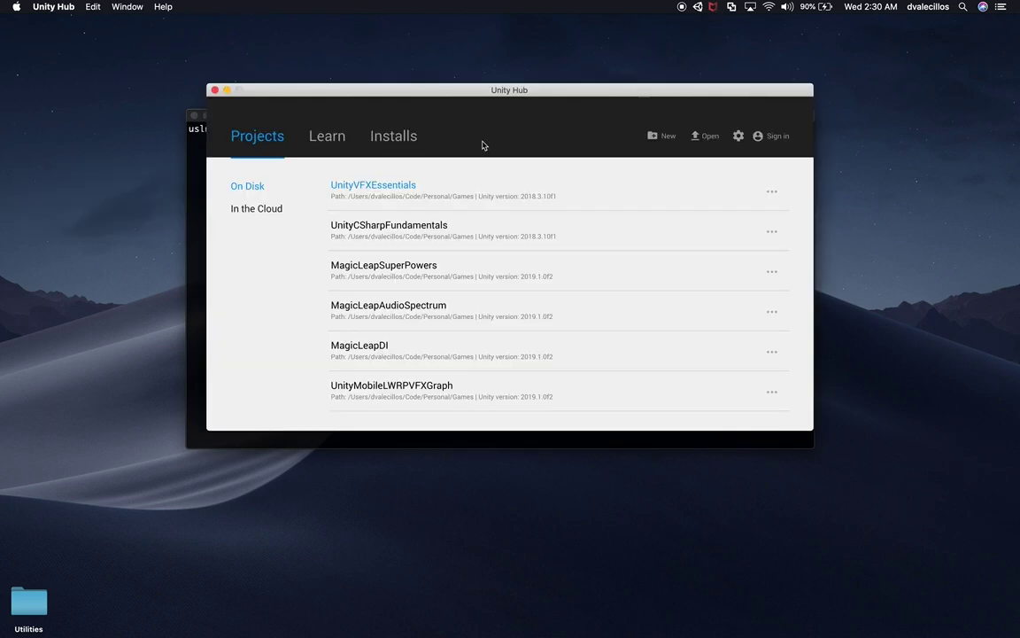
Open the UnityVFXEssentials project with Unity version 2019.1.0f2, keeping the current build target.
{"action": "left_click", "coordinate": [770, 195]}
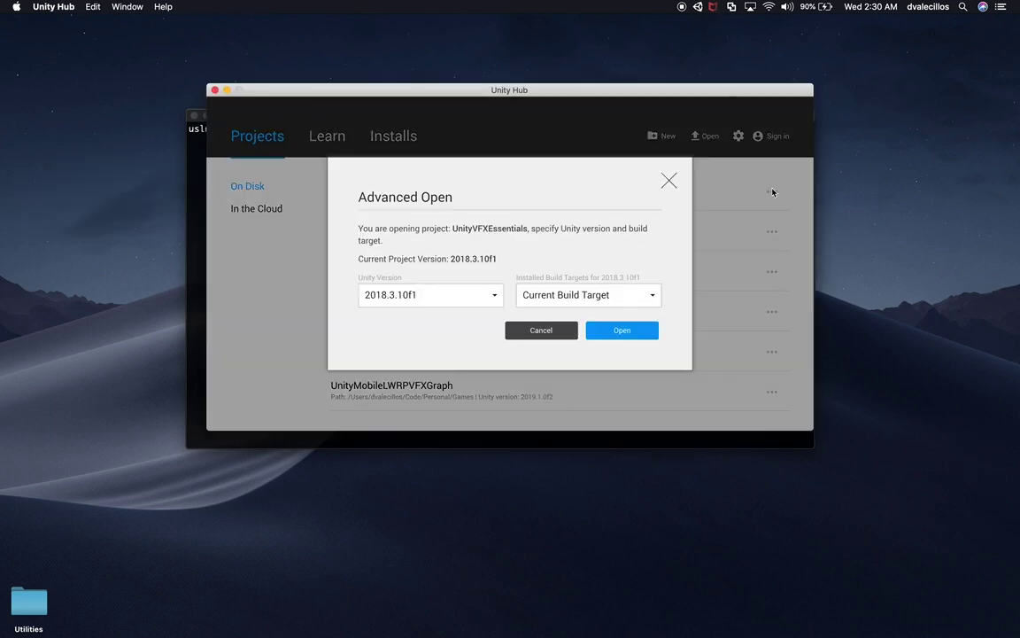
{"action": "left_click", "coordinate": [407, 302]}
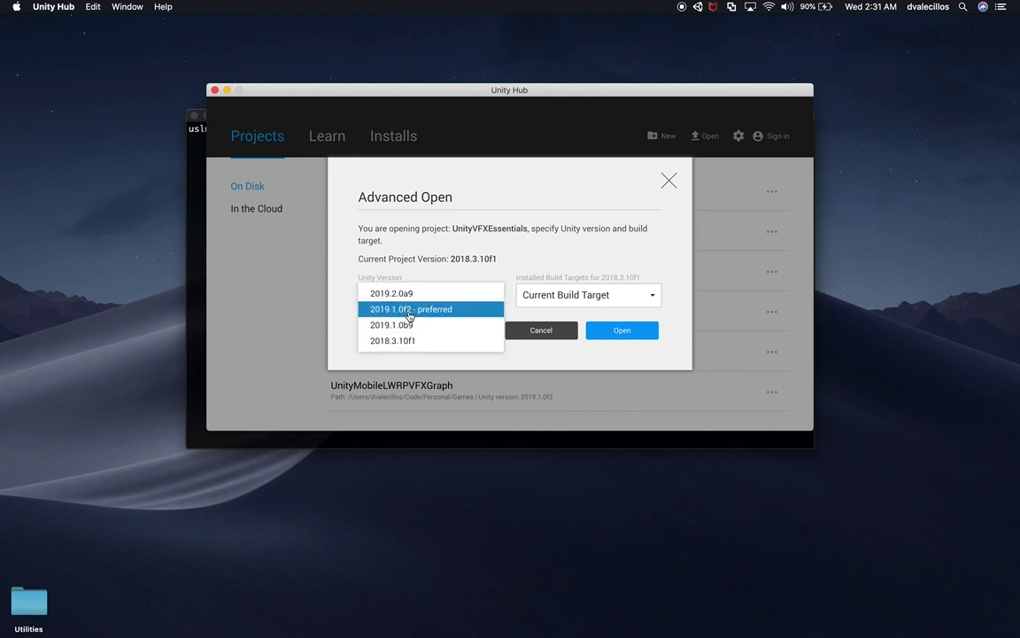
{"action": "left_click", "coordinate": [410, 310]}
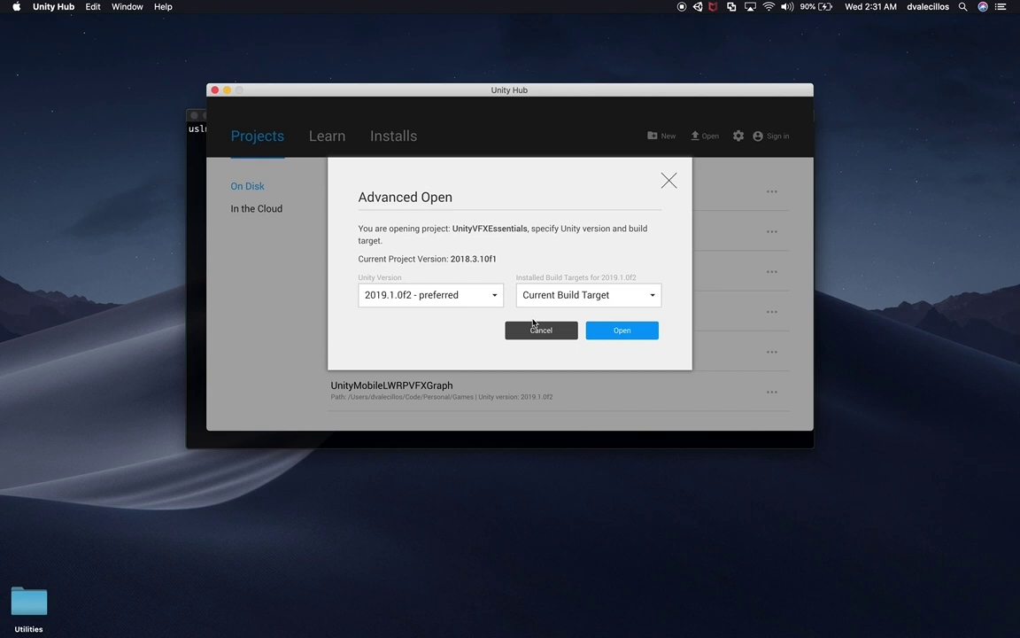
{"action": "left_click", "coordinate": [619, 331]}
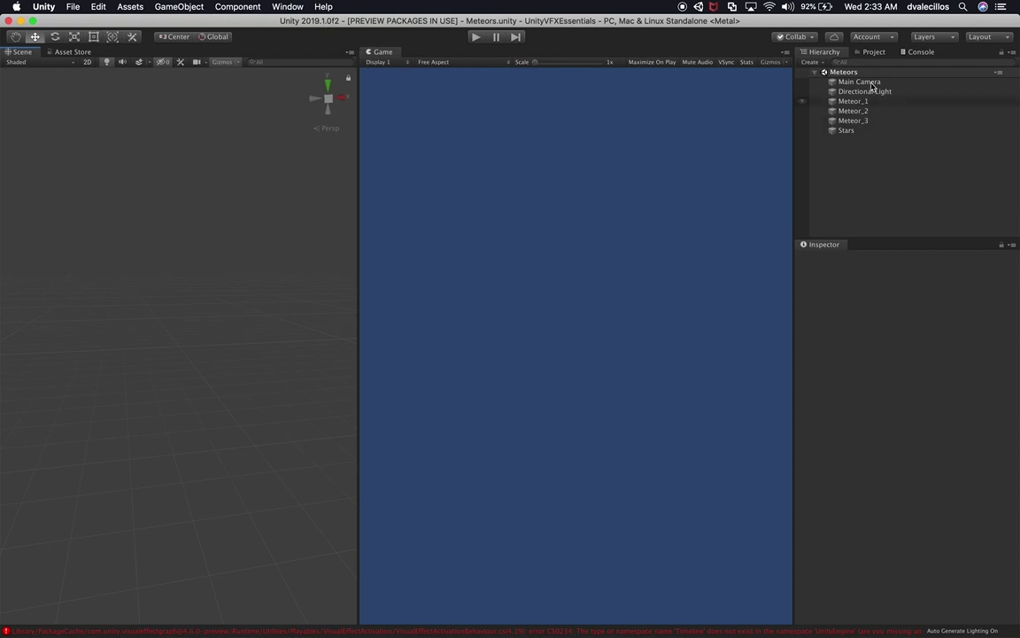
Inspect the Meteor_1, Meteor_3 and Meteor_2 objects of the Meteors scene and their Visual Effect components.
{"action": "left_click", "coordinate": [873, 52]}
{"action": "left_click", "coordinate": [824, 51]}
{"action": "left_click", "coordinate": [852, 101]}
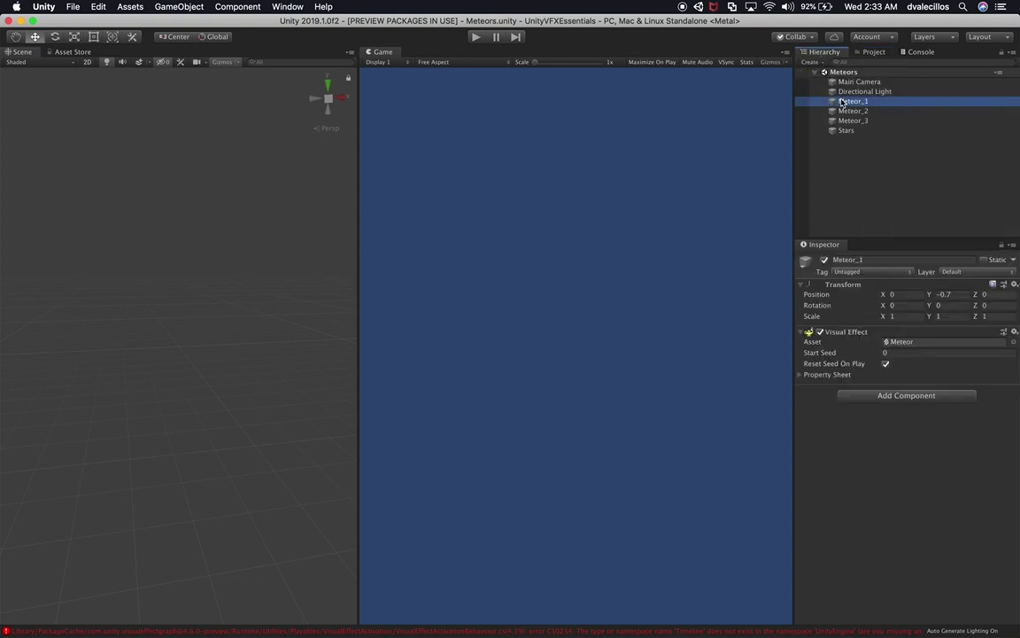
{"action": "left_click", "coordinate": [846, 120]}
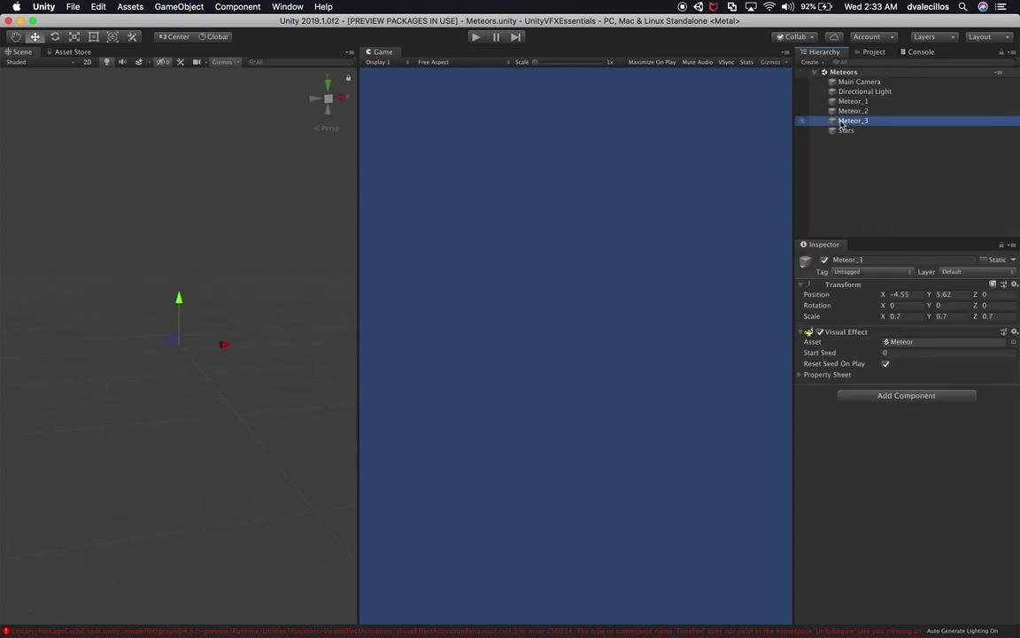
{"action": "left_click", "coordinate": [846, 110]}
Open the Fire scene from the project's Scenes folder and show its object hierarchy.
{"action": "left_click", "coordinate": [872, 52]}
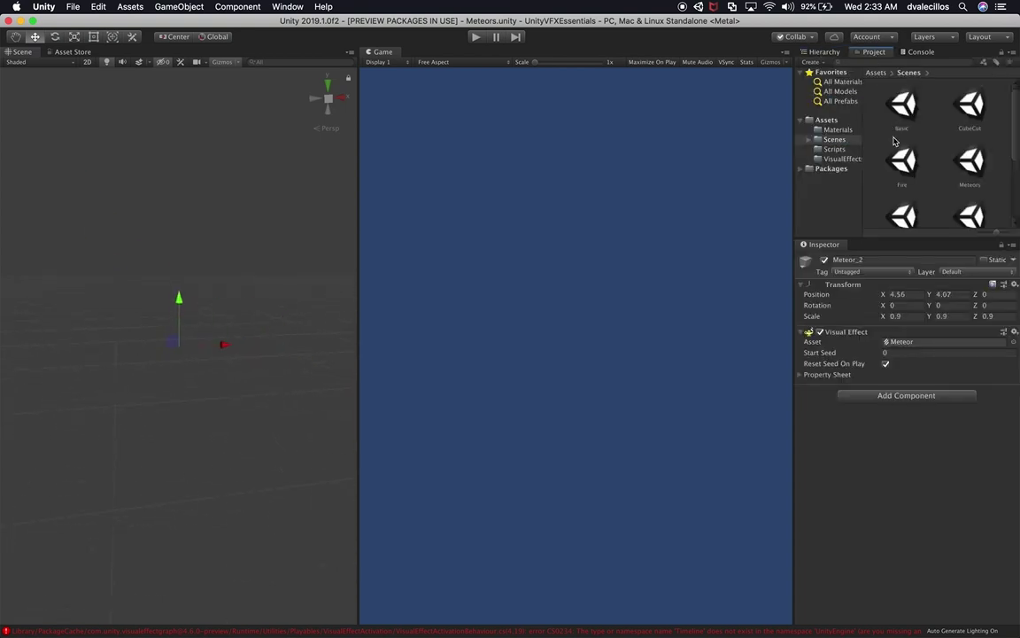
{"action": "double_click", "coordinate": [904, 164]}
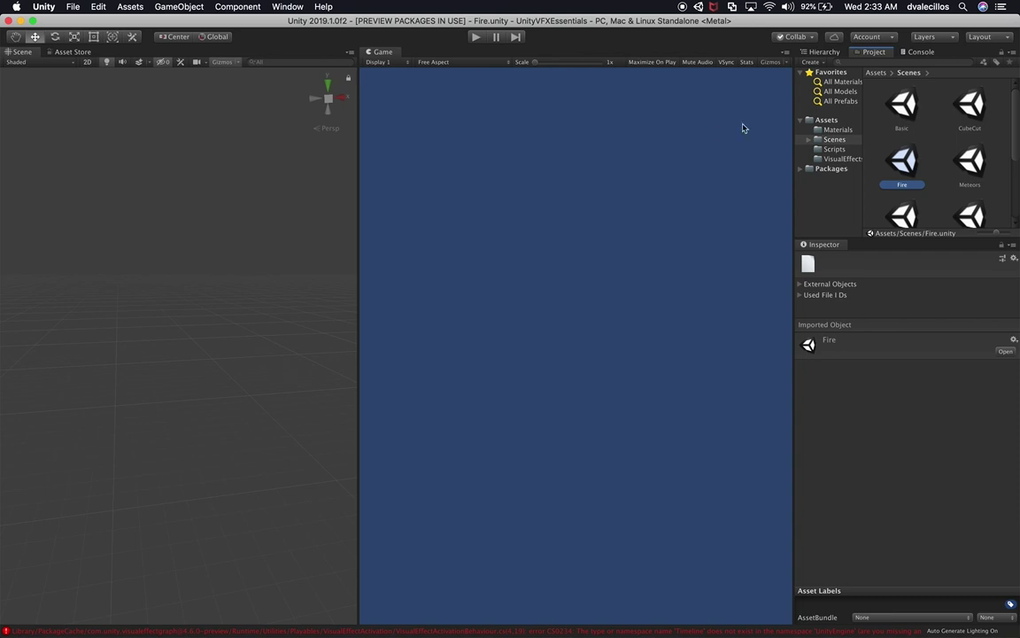
{"action": "left_click", "coordinate": [826, 51]}
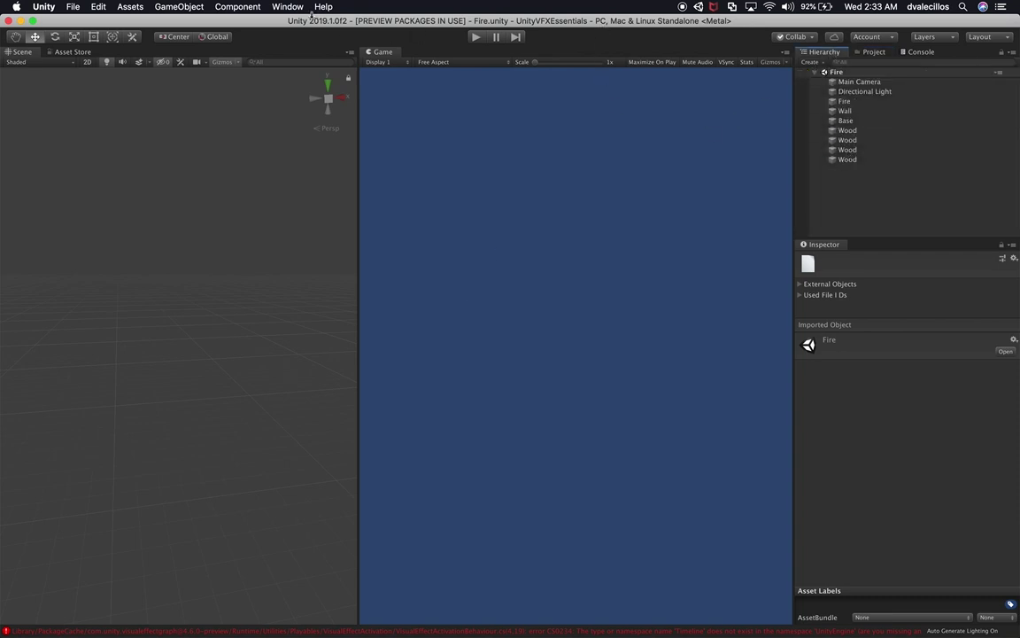
Examine the Main Camera's settings and attached script components in the Fire scene, and deselect the camera.
{"action": "left_click", "coordinate": [864, 83]}
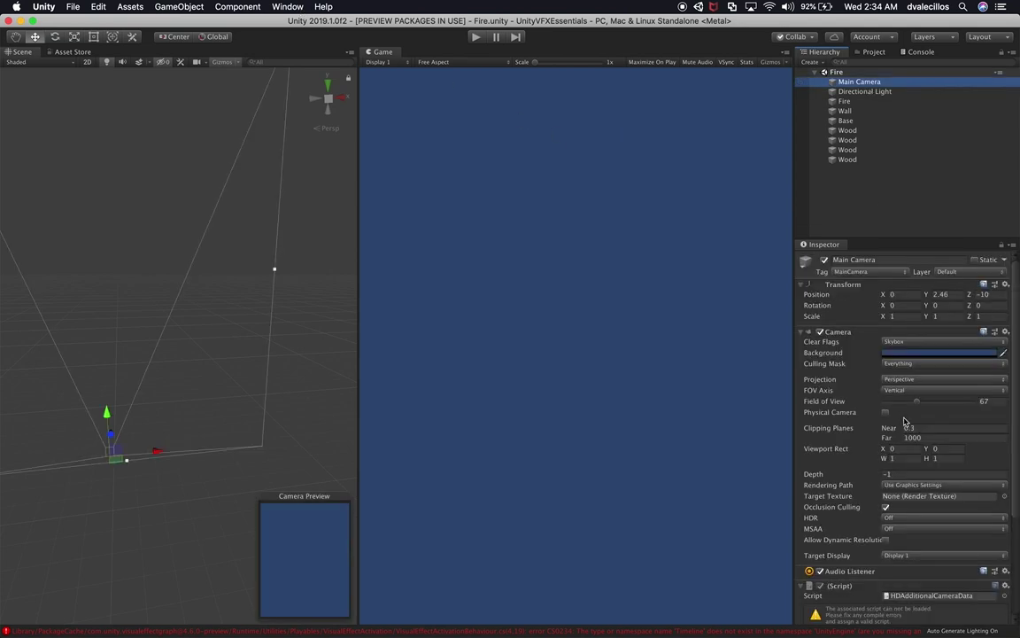
{"action": "scroll", "coordinate": [904, 422], "scroll_direction": "down", "scroll_amount": 5}
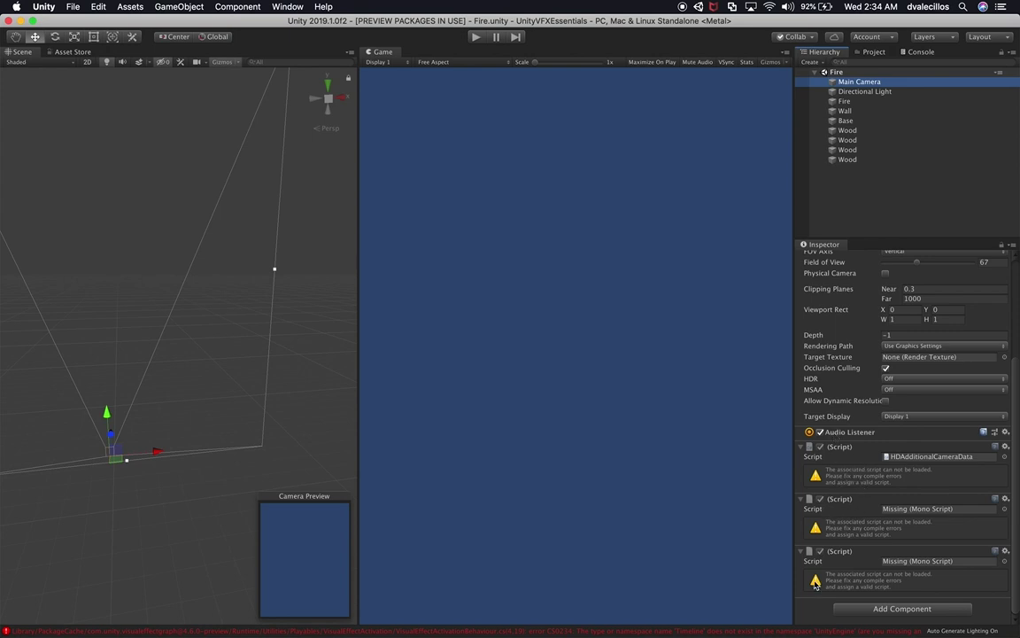
{"action": "scroll", "coordinate": [841, 456], "scroll_direction": "up", "scroll_amount": 5}
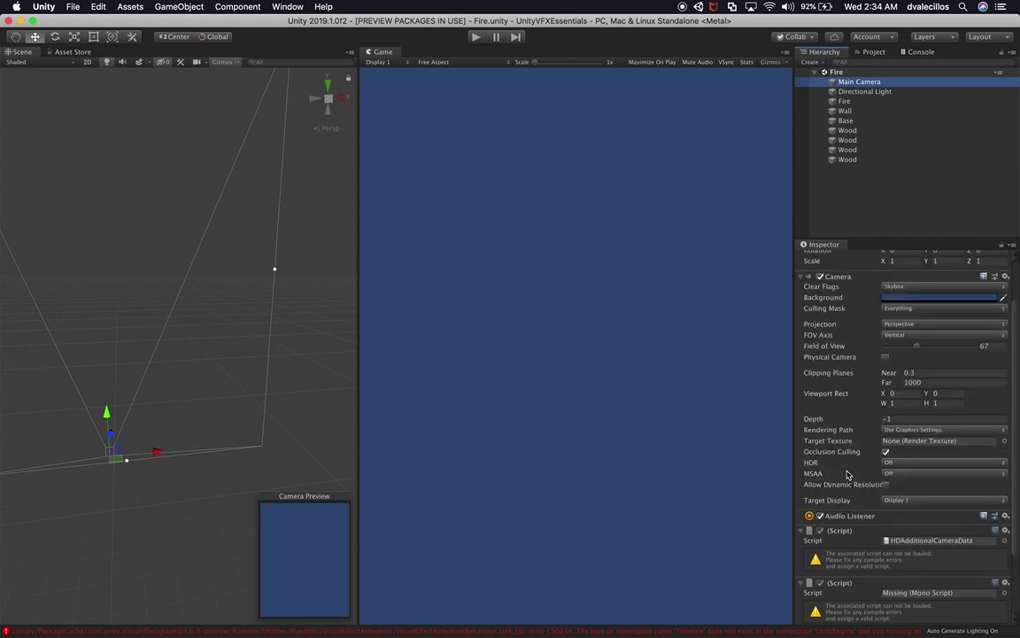
{"action": "left_click", "coordinate": [854, 206]}
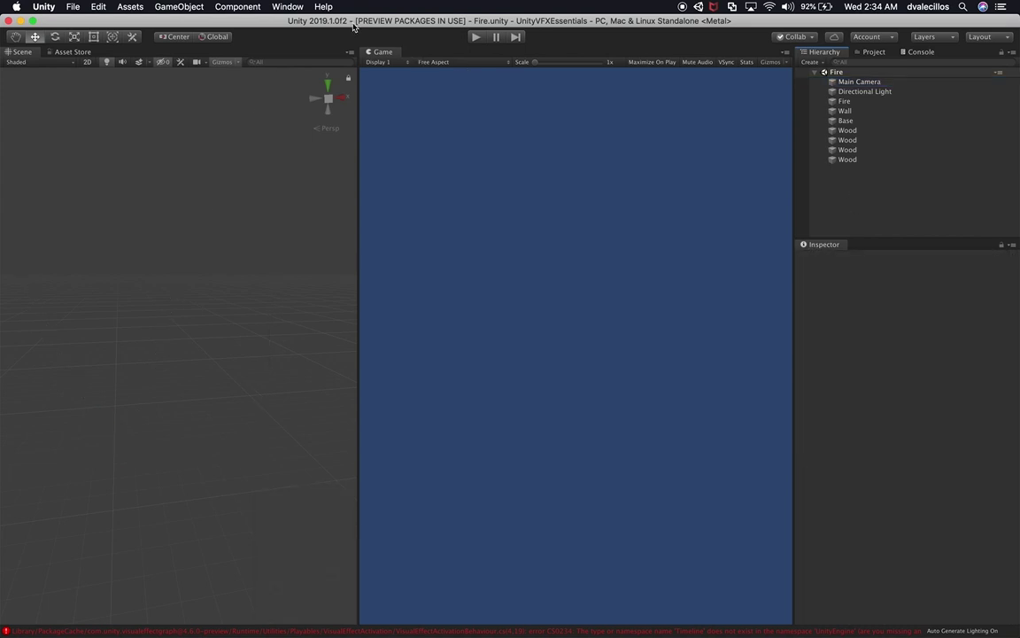
{"action": "left_click", "coordinate": [287, 7]}
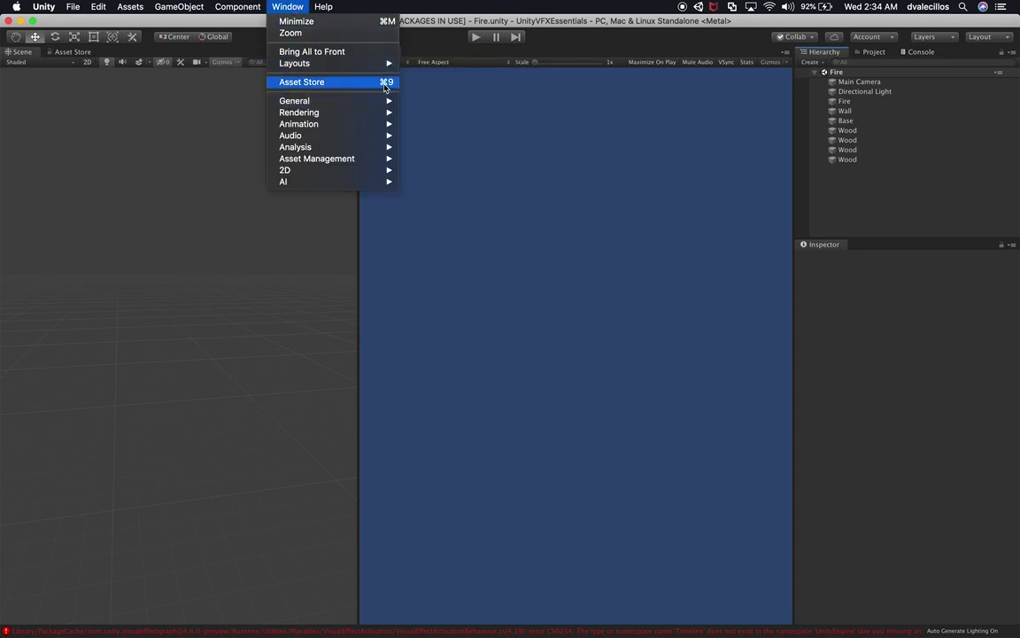
{"action": "left_click", "coordinate": [416, 19]}
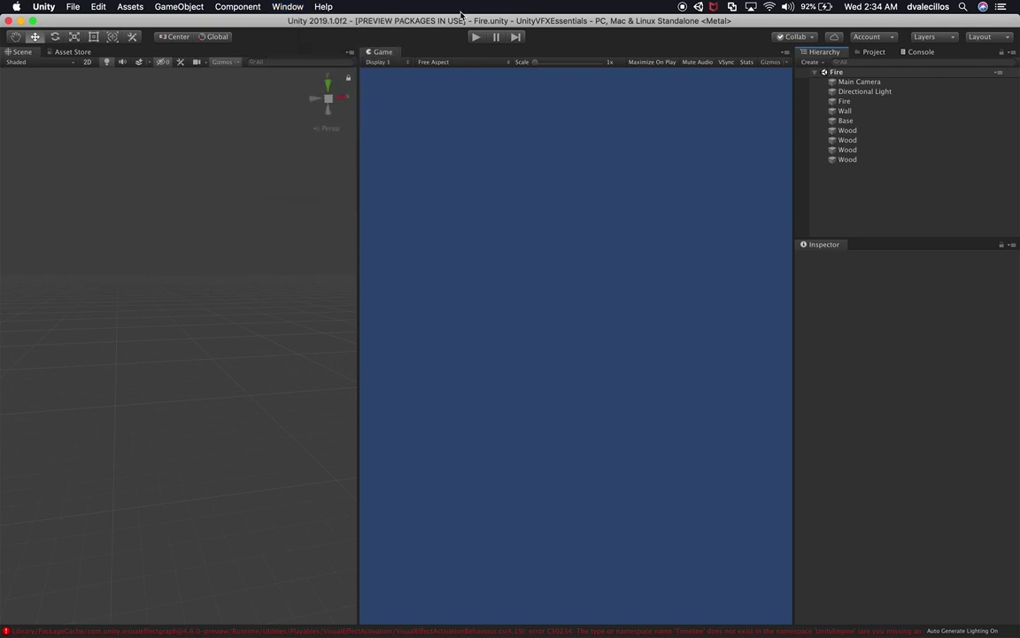
Show the project's Scenes folder and save the project.
{"action": "left_click", "coordinate": [873, 51]}
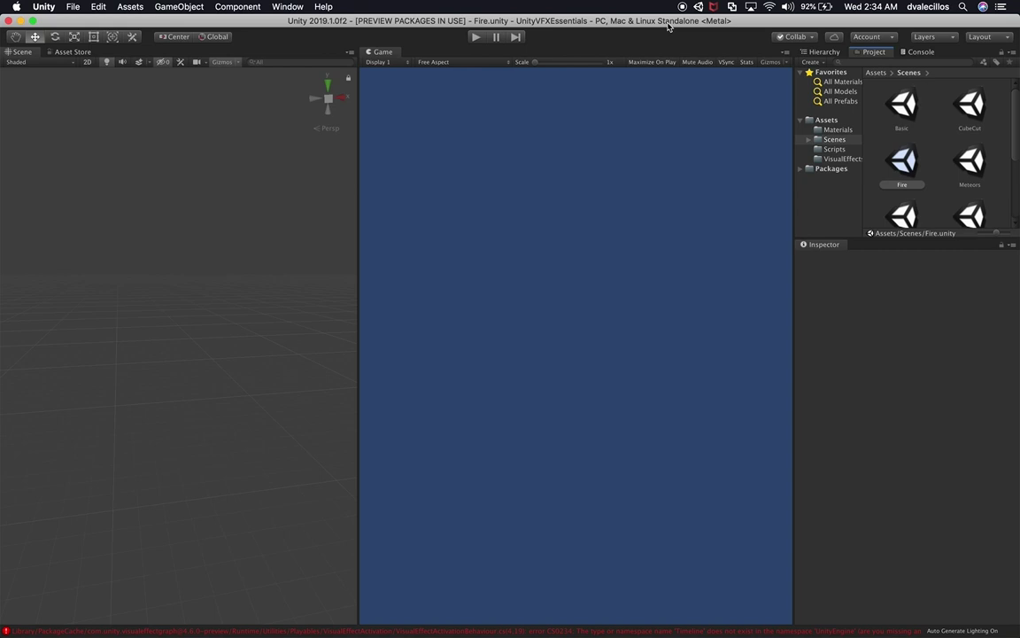
{"action": "left_click", "coordinate": [72, 7]}
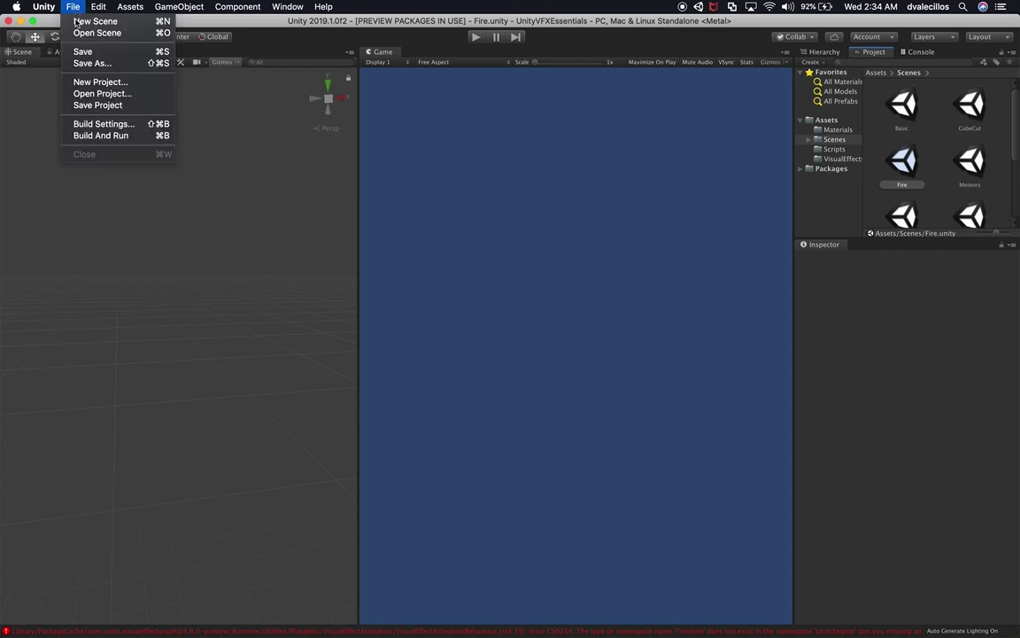
{"action": "left_click", "coordinate": [95, 105]}
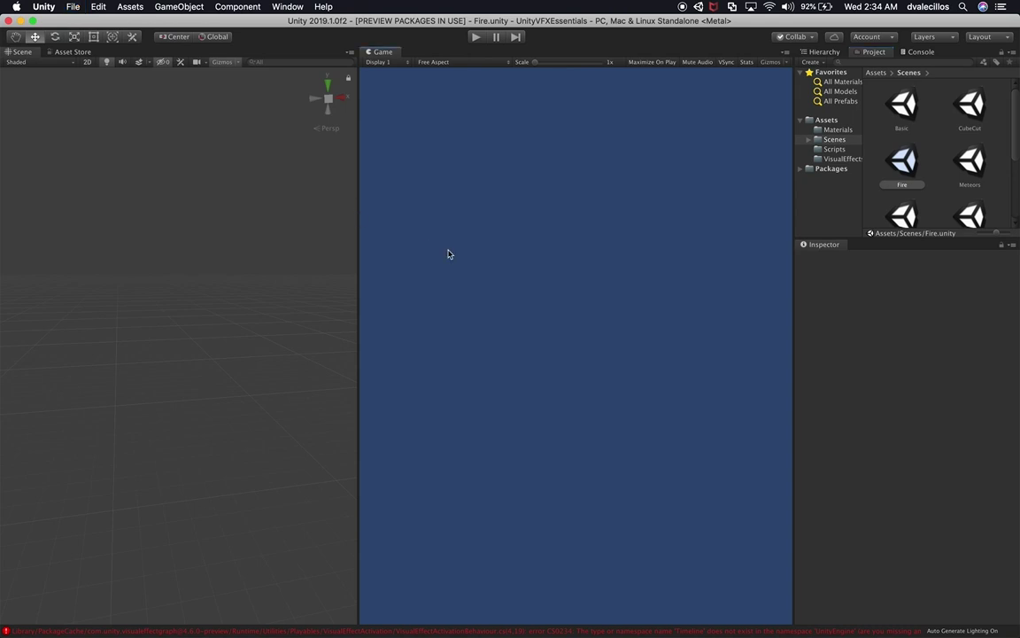
Close the editor and reopen the UnityVFXEssentials project from Unity Hub.
{"action": "key", "text": "super+h"}
{"action": "key", "text": "super+space"}
{"action": "type", "text": "unity"}
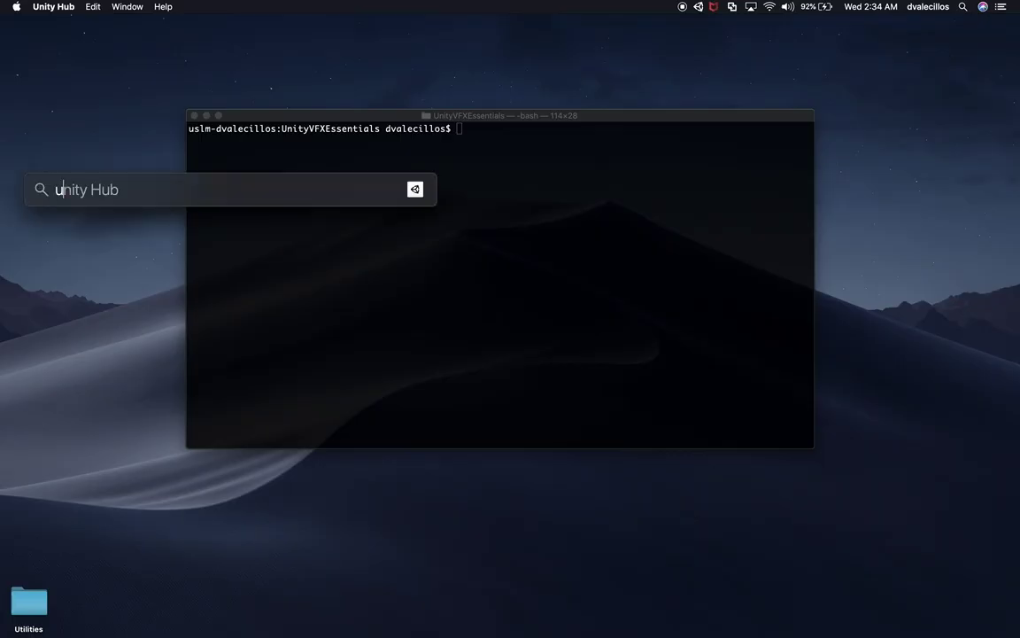
{"action": "key", "text": "Return"}
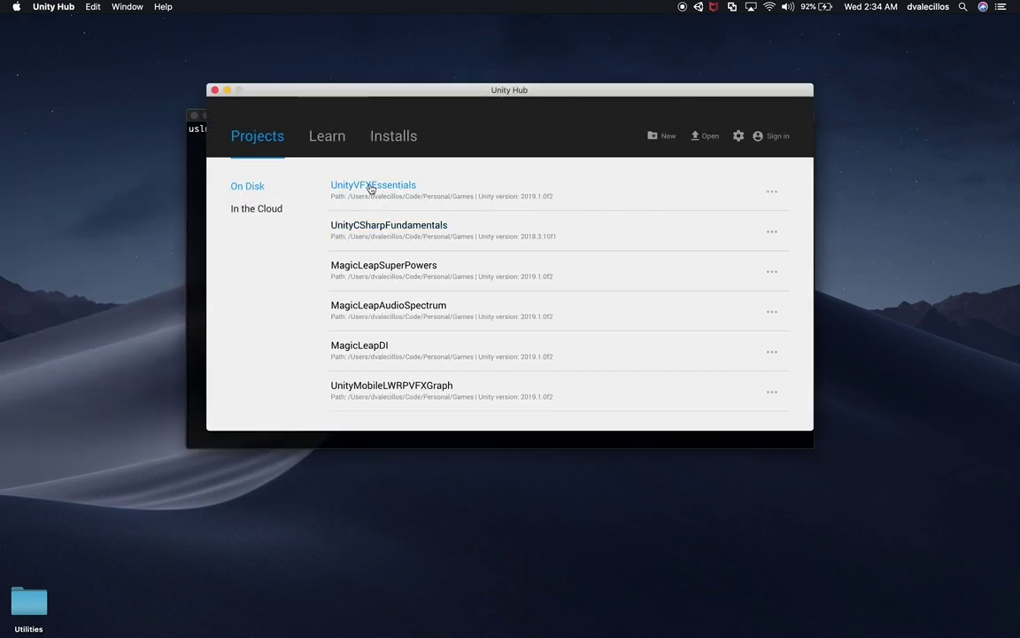
{"action": "left_click", "coordinate": [371, 187]}
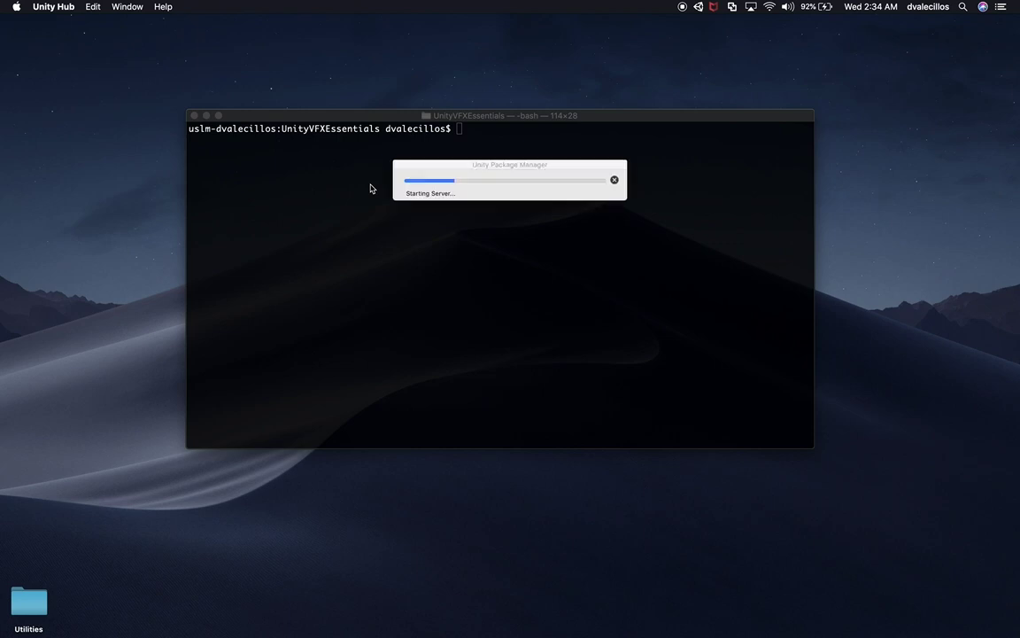
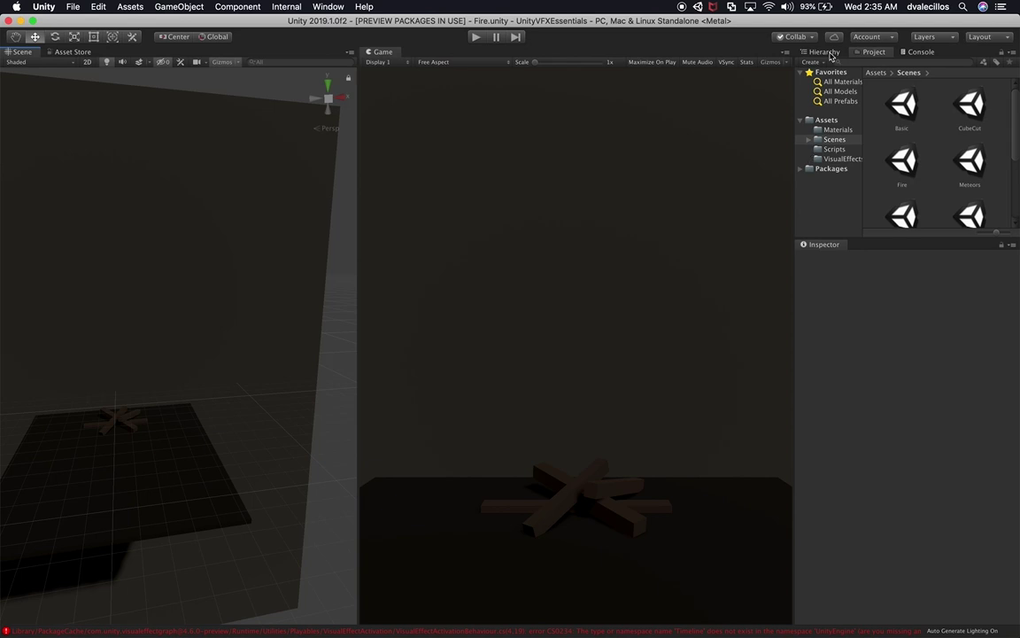
Examine the Wood and Wall objects in the Fire scene, framing the Wall and the first Wood piece in the scene view.
{"action": "left_click", "coordinate": [847, 140]}
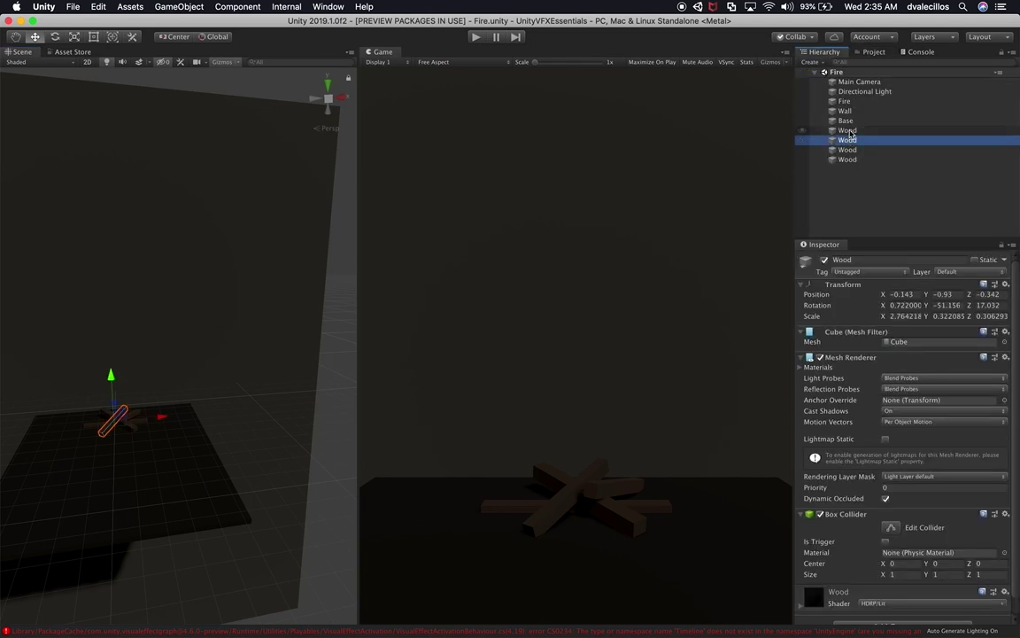
{"action": "double_click", "coordinate": [848, 130]}
{"action": "left_click", "coordinate": [846, 111]}
{"action": "double_click", "coordinate": [847, 112]}
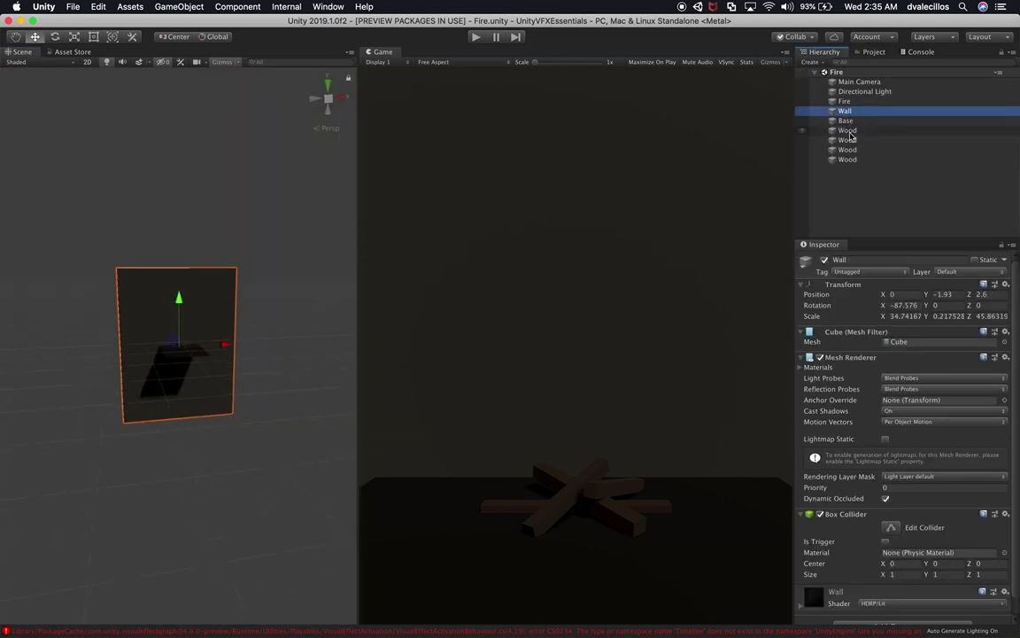
{"action": "double_click", "coordinate": [848, 131]}
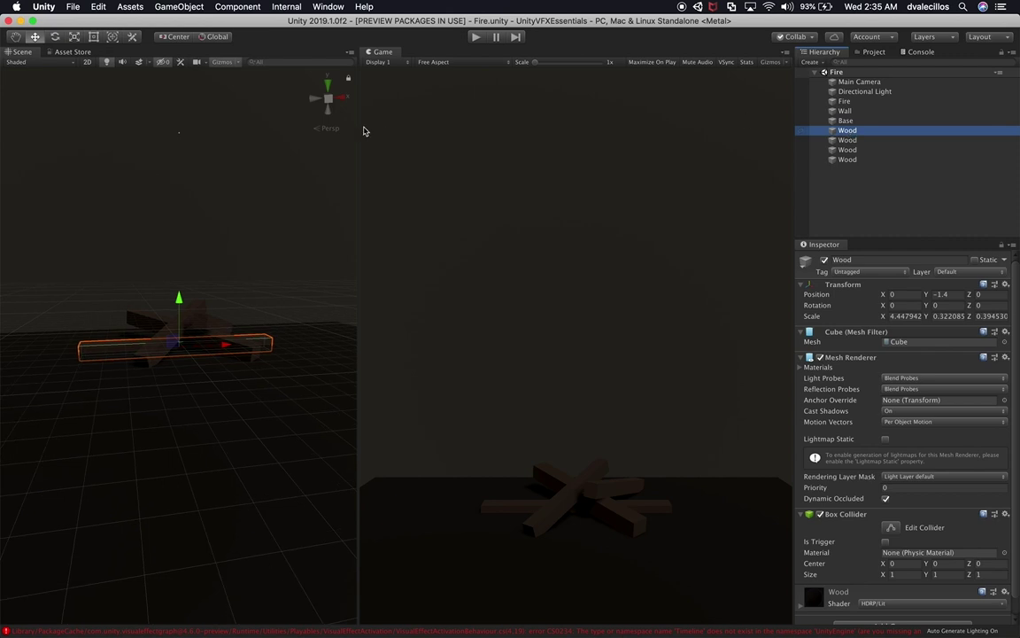
Show the contents of the project's VisualEffects folder.
{"action": "left_click", "coordinate": [873, 53]}
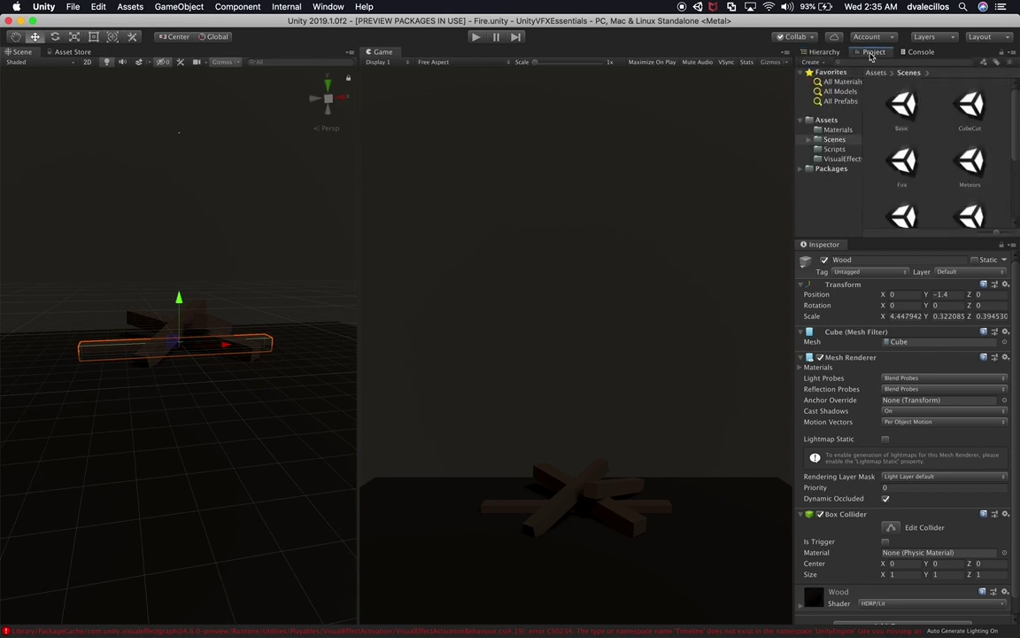
{"action": "left_click", "coordinate": [842, 160]}
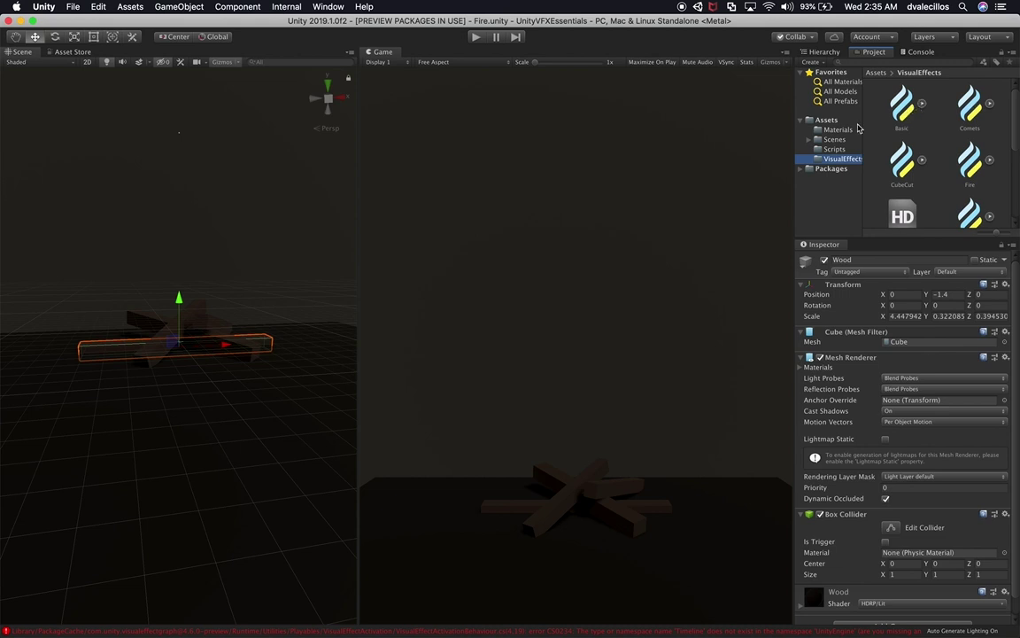
{"action": "left_click", "coordinate": [370, 92]}
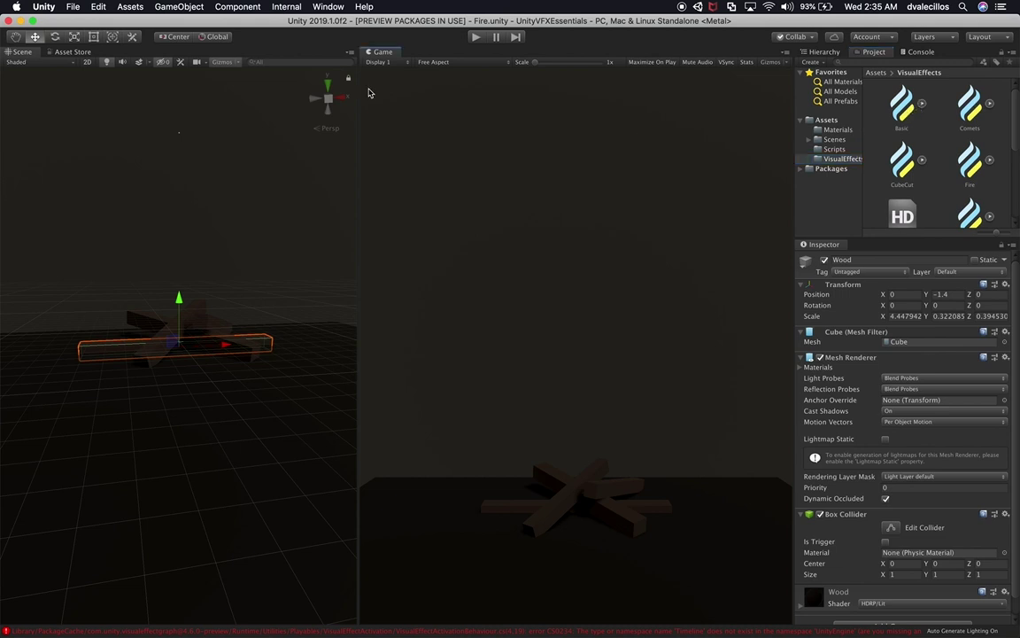
{"action": "left_click", "coordinate": [126, 7]}
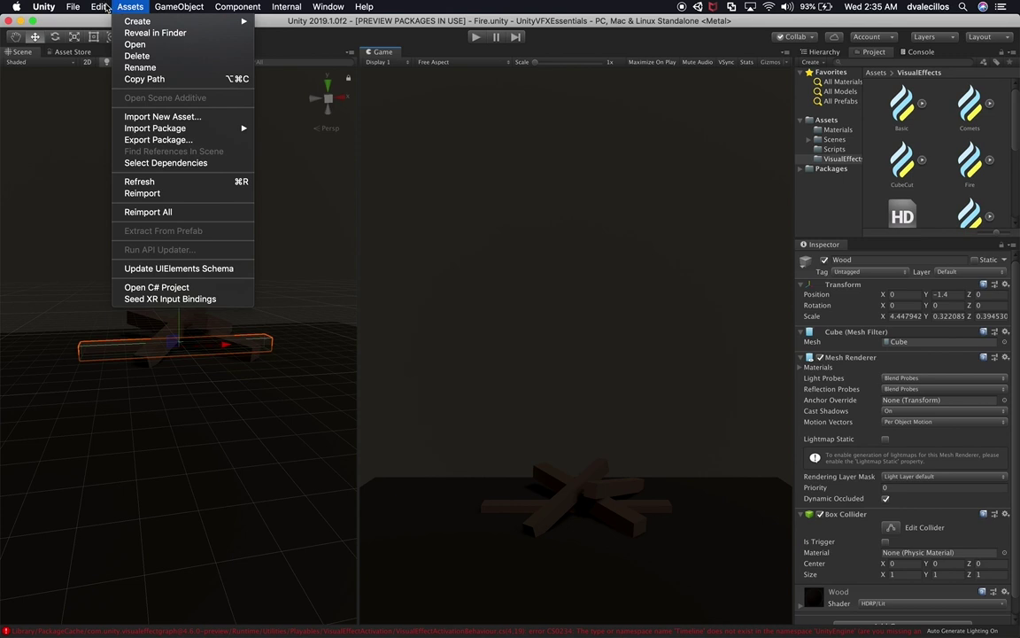
{"action": "mouse_move", "coordinate": [98, 7]}
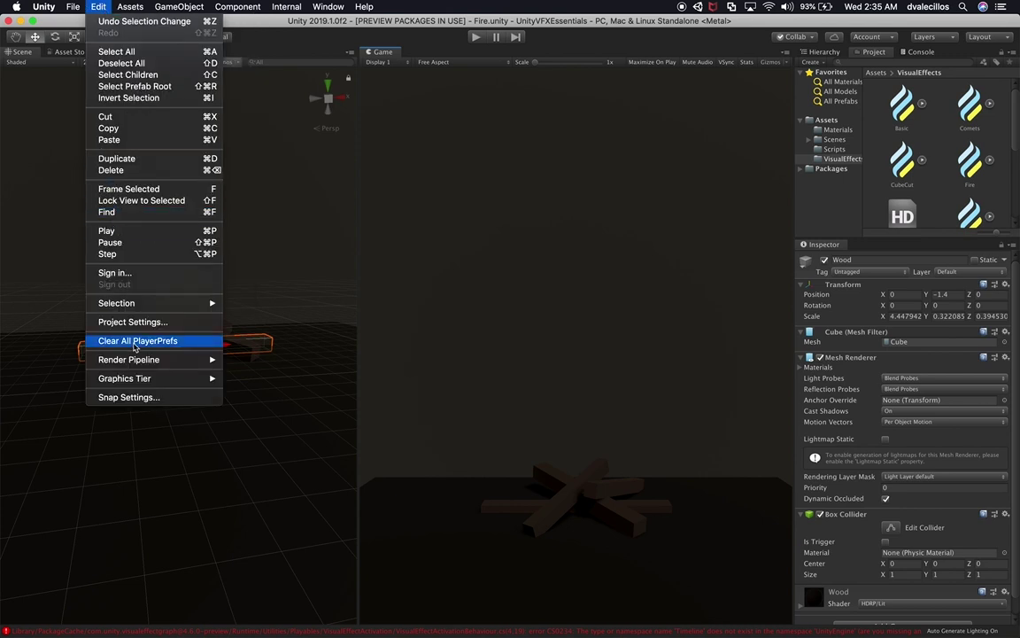
{"action": "mouse_move", "coordinate": [134, 361]}
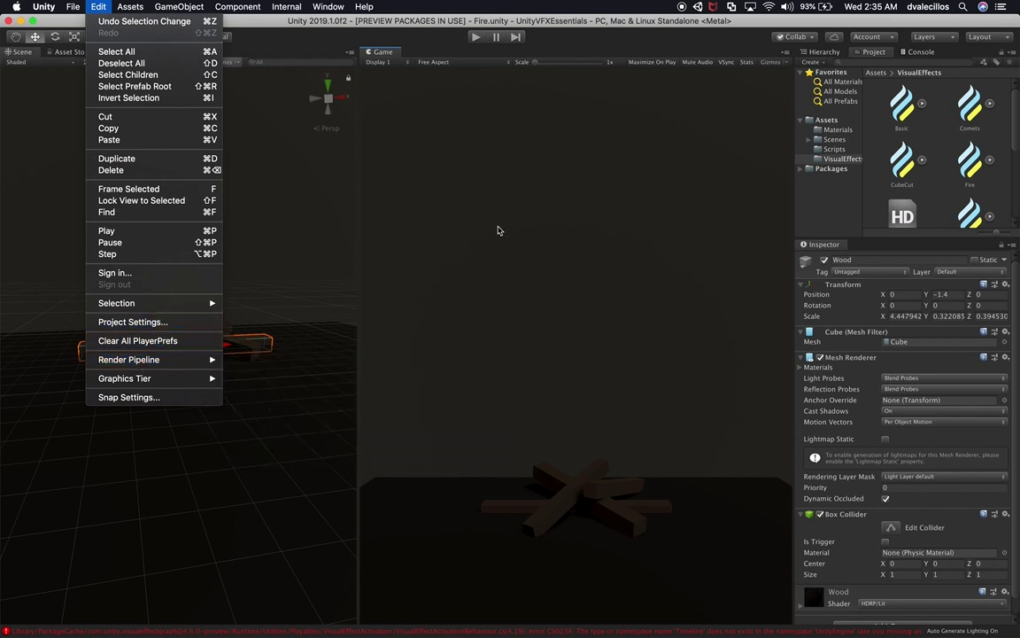
{"action": "left_click", "coordinate": [425, 142]}
Open the Package Manager and show the details of the Visual Effect Graph package.
{"action": "left_click", "coordinate": [328, 6]}
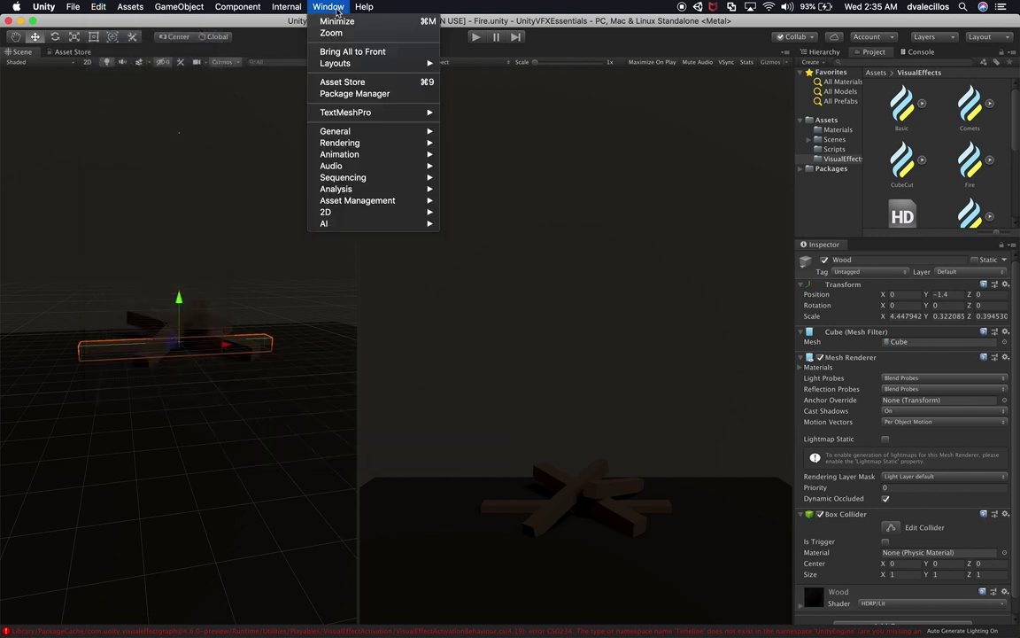
{"action": "left_click", "coordinate": [341, 94]}
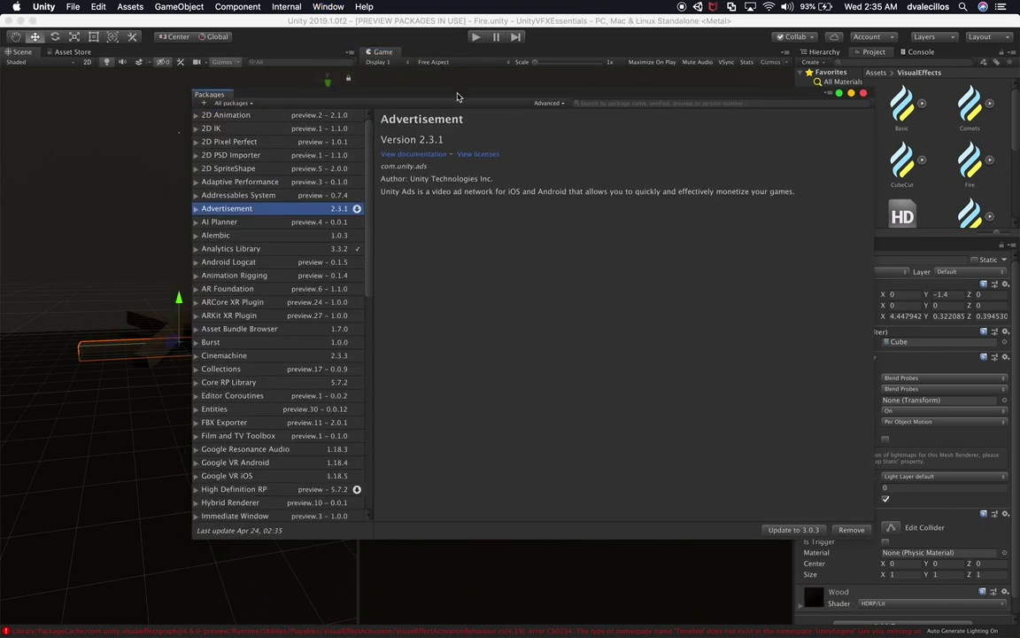
{"action": "scroll", "coordinate": [279, 319], "scroll_direction": "down", "scroll_amount": 15}
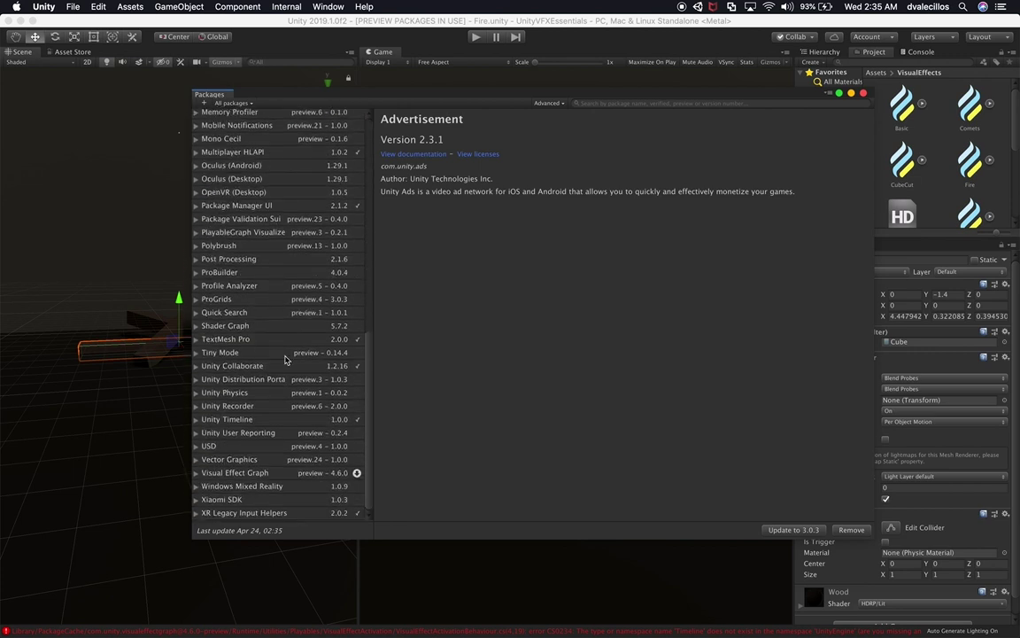
{"action": "left_click", "coordinate": [276, 476]}
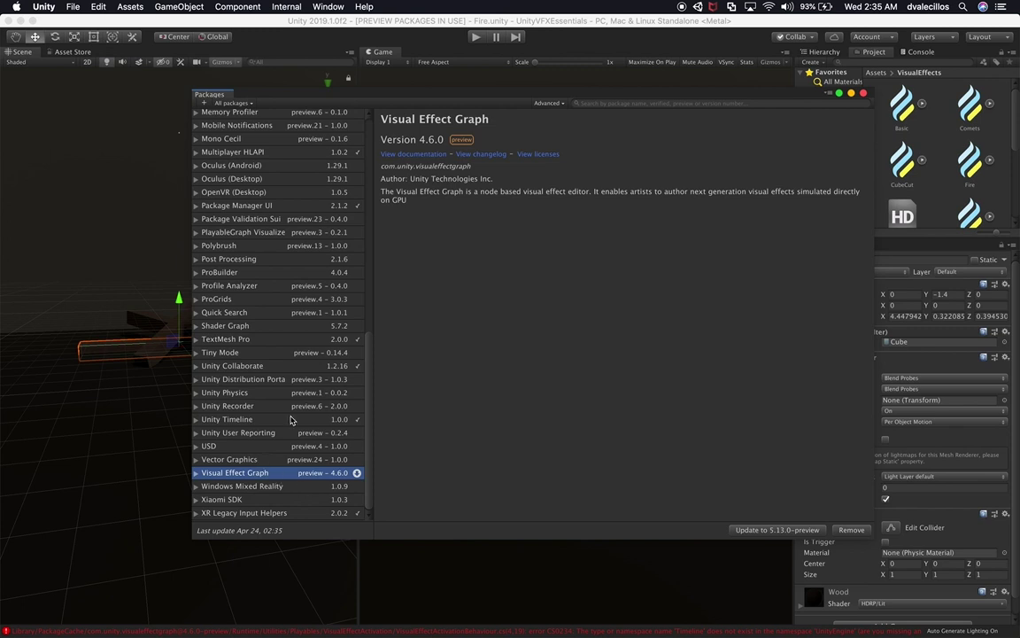
Show the Post Processing package's details and list all of its available versions.
{"action": "left_click", "coordinate": [227, 258]}
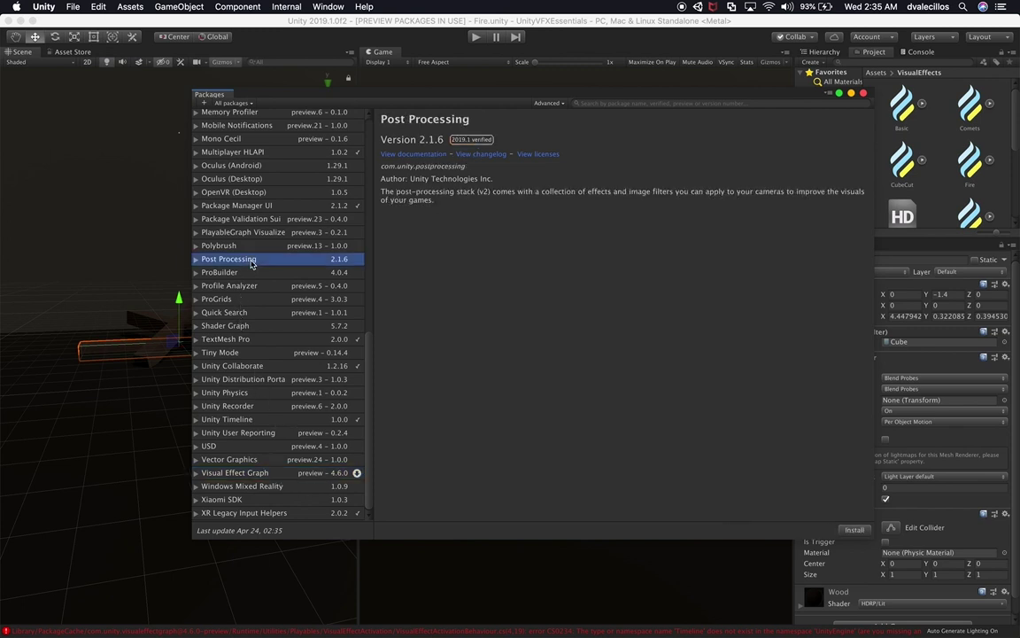
{"action": "left_click", "coordinate": [196, 259]}
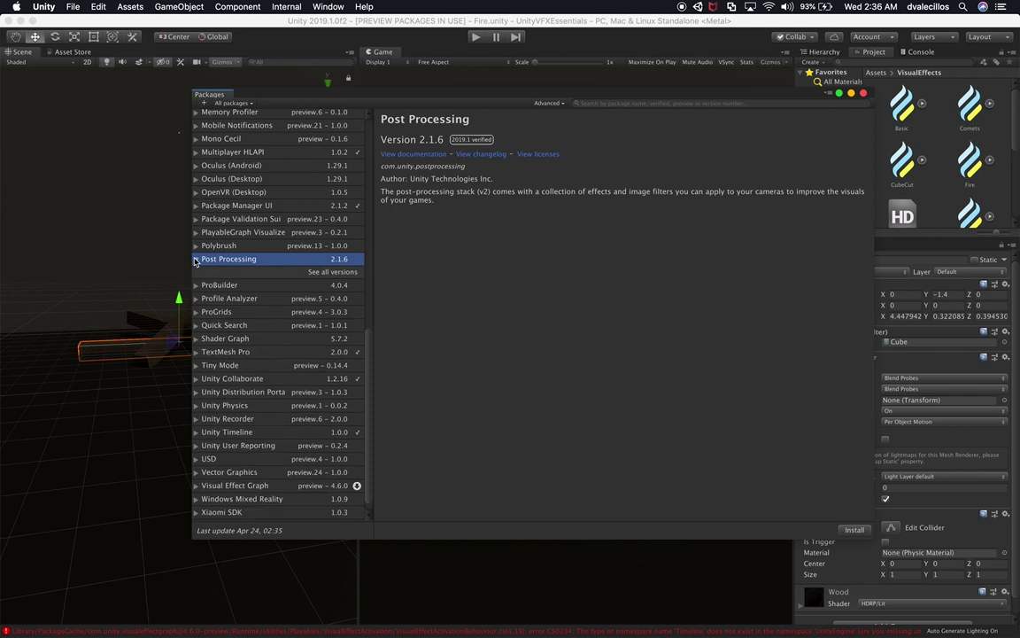
{"action": "left_click", "coordinate": [333, 272]}
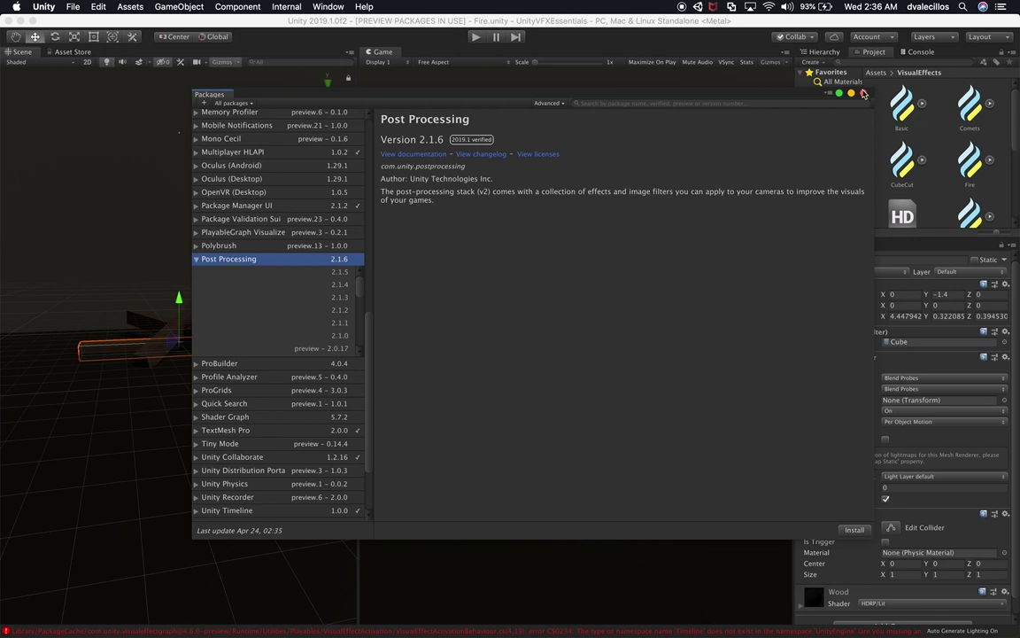
Switch to Terminal and open the UnityVFXEssentials project folder in Visual Studio Code with "code .".
{"action": "key", "text": "super+space"}
{"action": "type", "text": "te"}
{"action": "key", "text": "Return"}
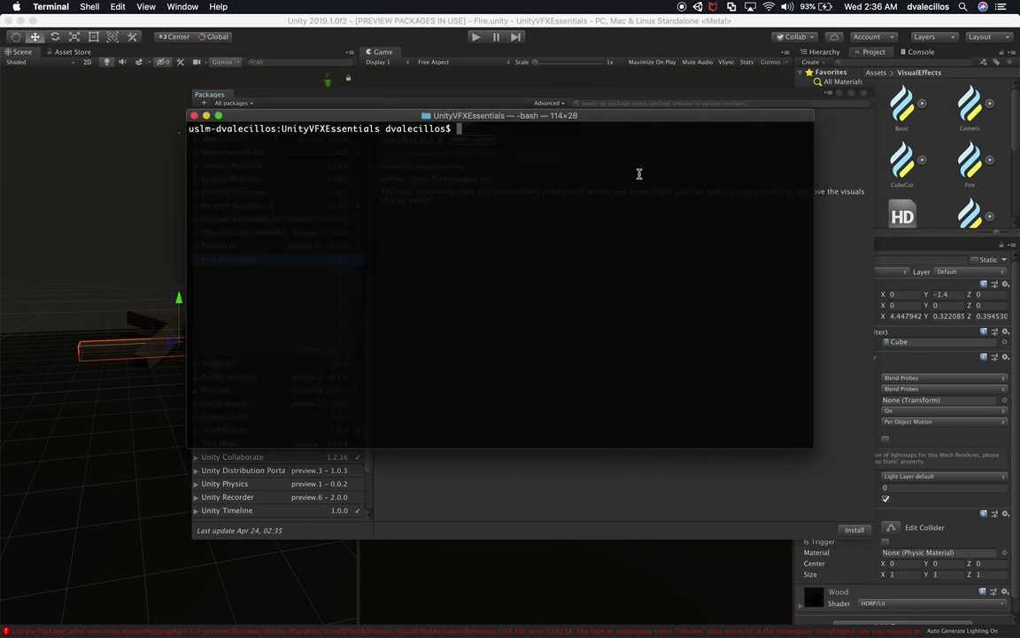
{"action": "type", "text": "code ."}
{"action": "key", "text": "Return"}
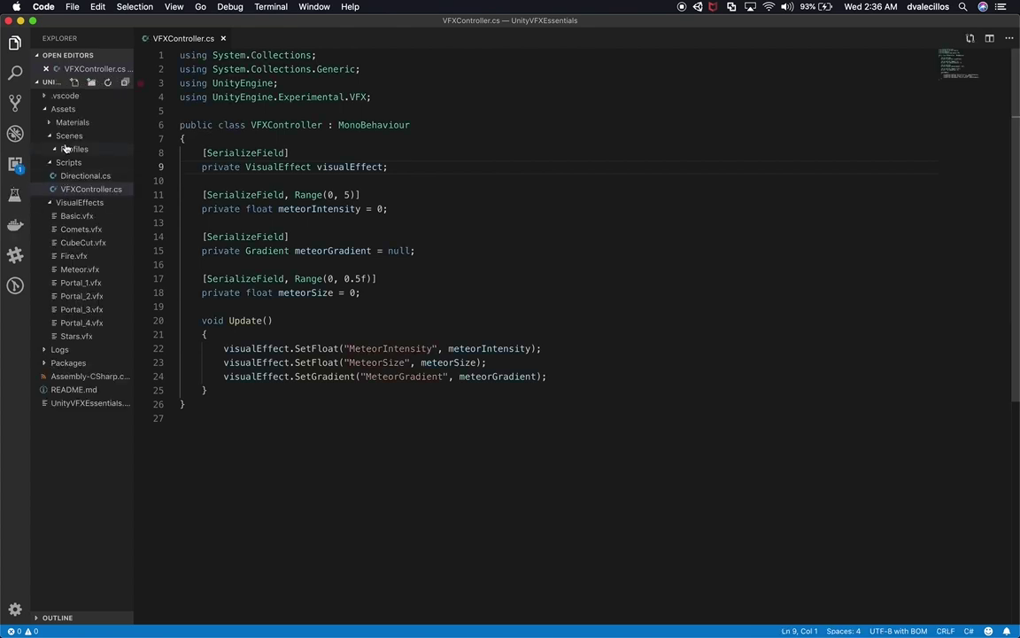
Open manifest.json from the Packages folder and examine the project's package dependencies and their versions.
{"action": "left_click", "coordinate": [66, 362]}
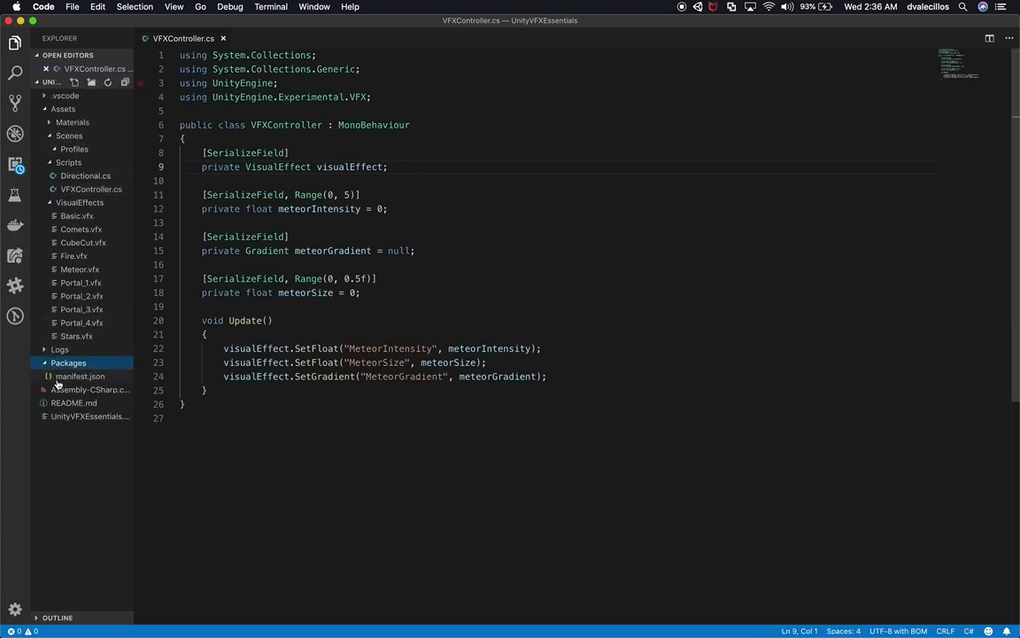
{"action": "left_click", "coordinate": [78, 378]}
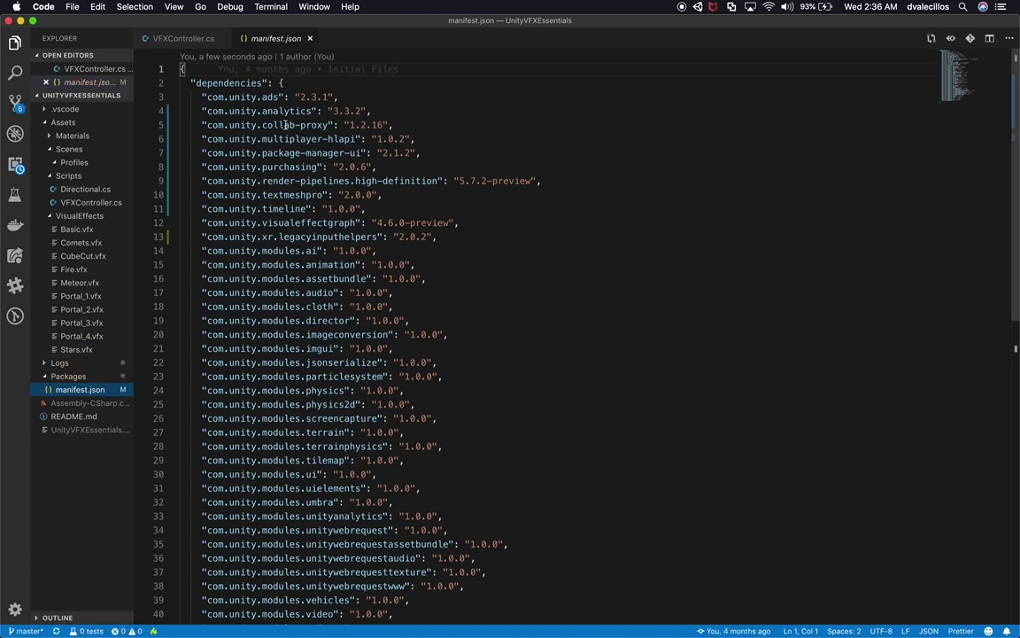
{"action": "scroll", "coordinate": [301, 297], "scroll_direction": "down", "scroll_amount": 6}
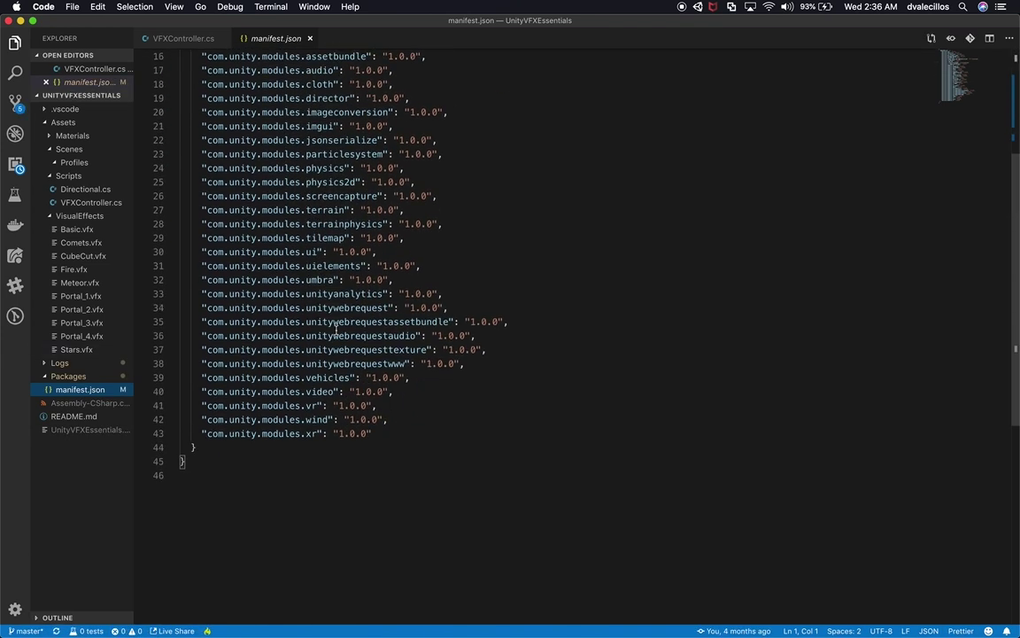
{"action": "scroll", "coordinate": [354, 305], "scroll_direction": "up", "scroll_amount": 6}
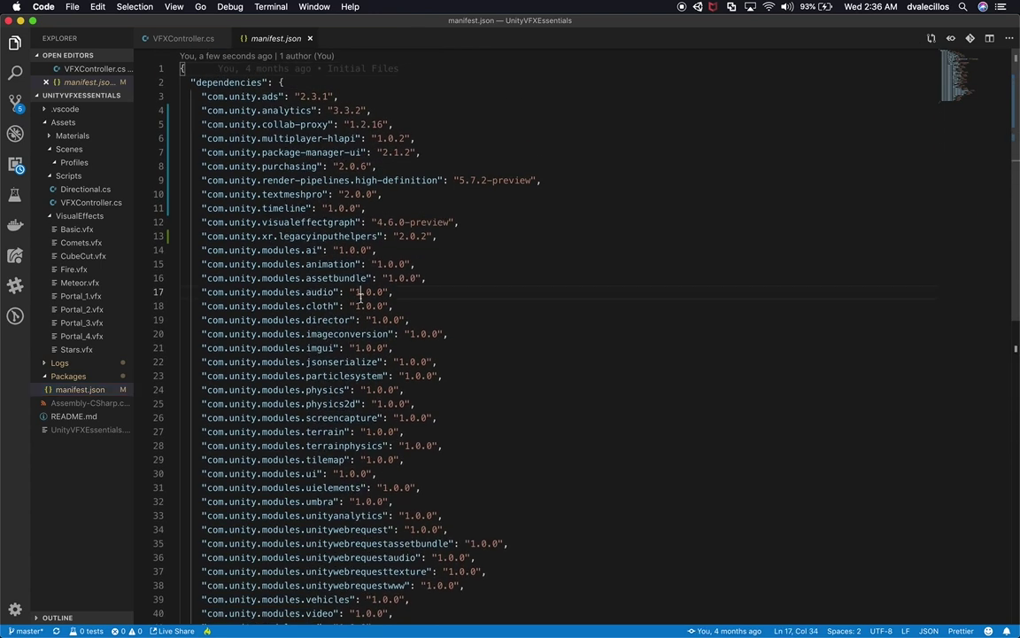
{"action": "left_click", "coordinate": [360, 297]}
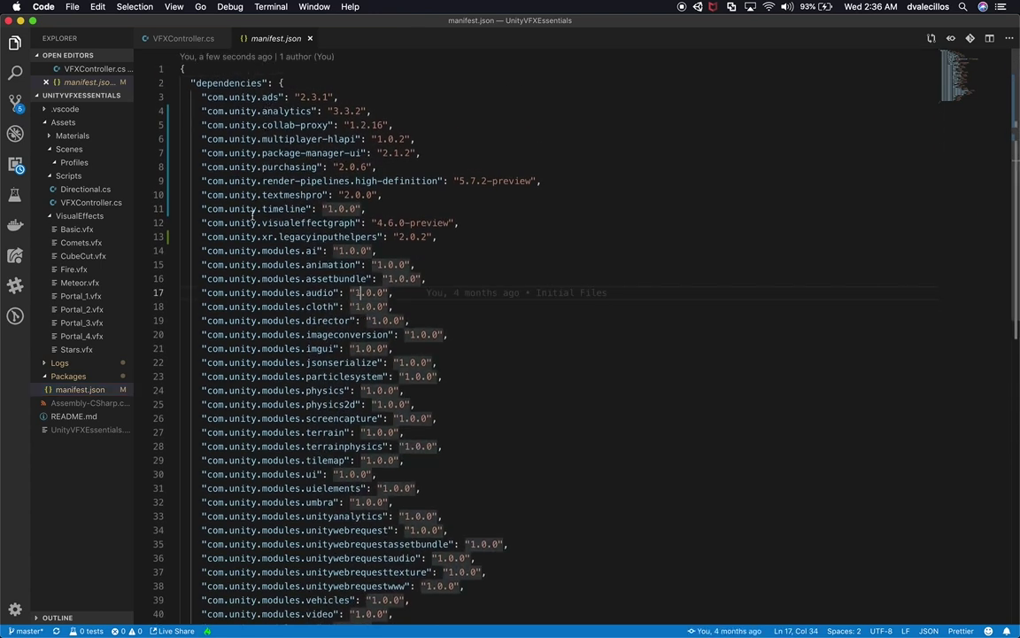
{"action": "left_click", "coordinate": [477, 251]}
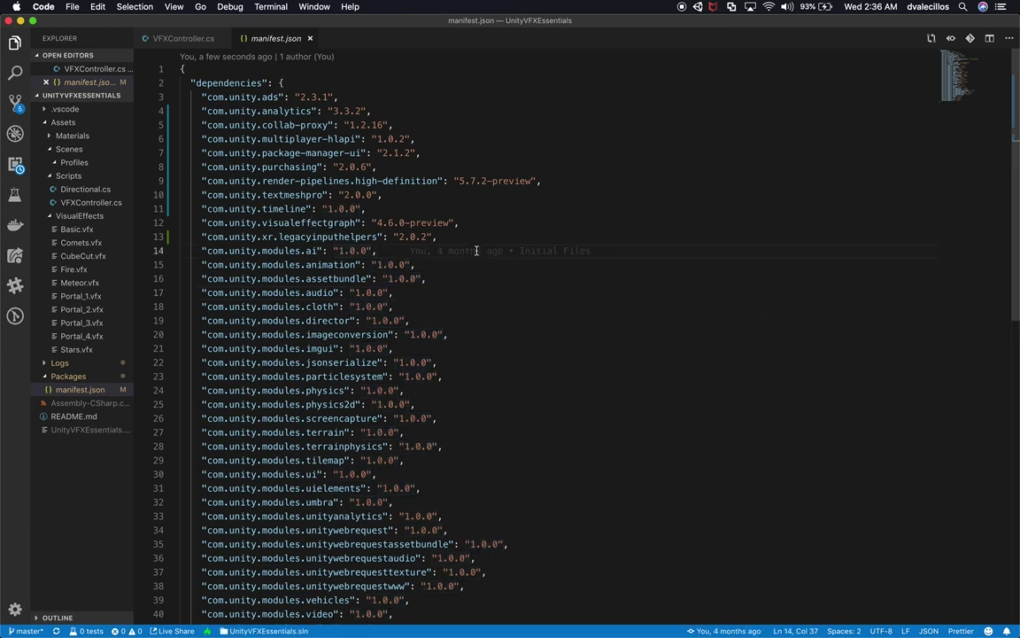
Switch back to Unity, close the Package Manager and examine the script components attached to the Fire scene's Main Camera.
{"action": "key", "text": "super+Tab"}
{"action": "key", "text": "super+Tab"}
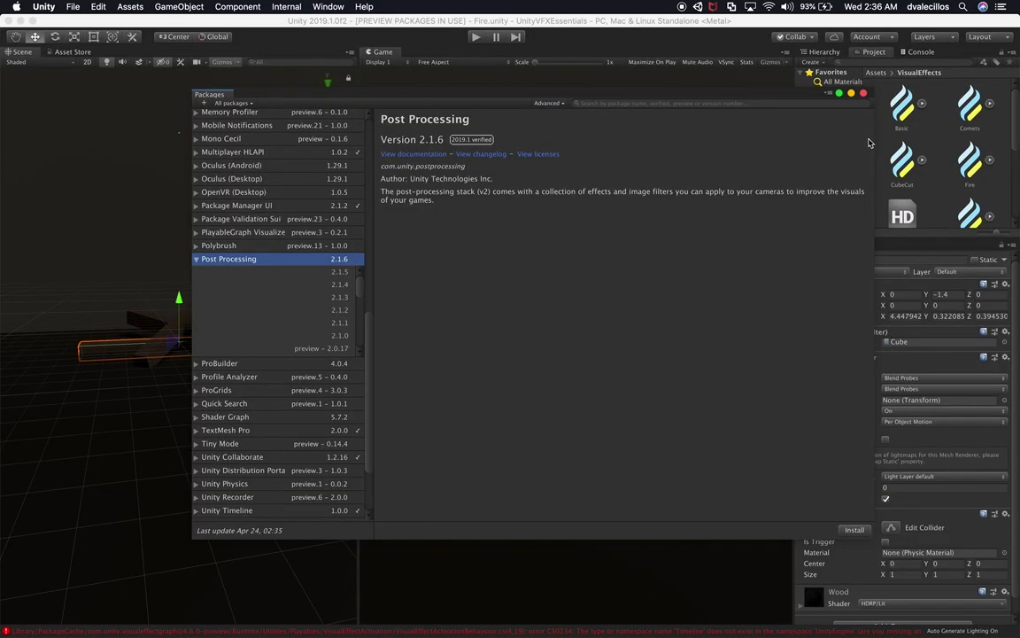
{"action": "left_click", "coordinate": [863, 92]}
{"action": "left_click", "coordinate": [836, 55]}
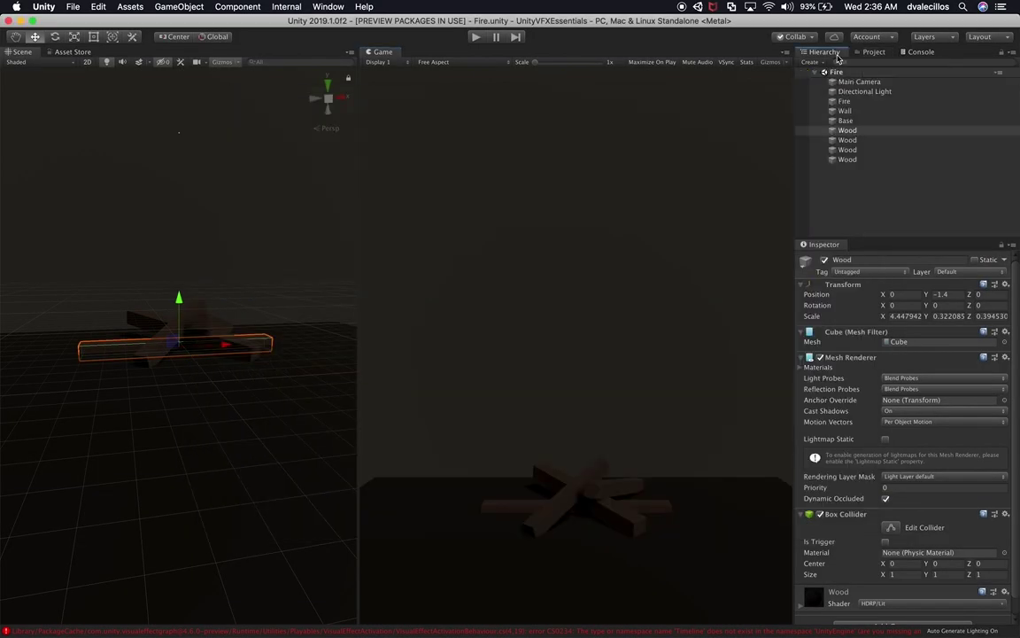
{"action": "left_click", "coordinate": [856, 81]}
{"action": "left_click", "coordinate": [859, 92]}
{"action": "left_click", "coordinate": [856, 82]}
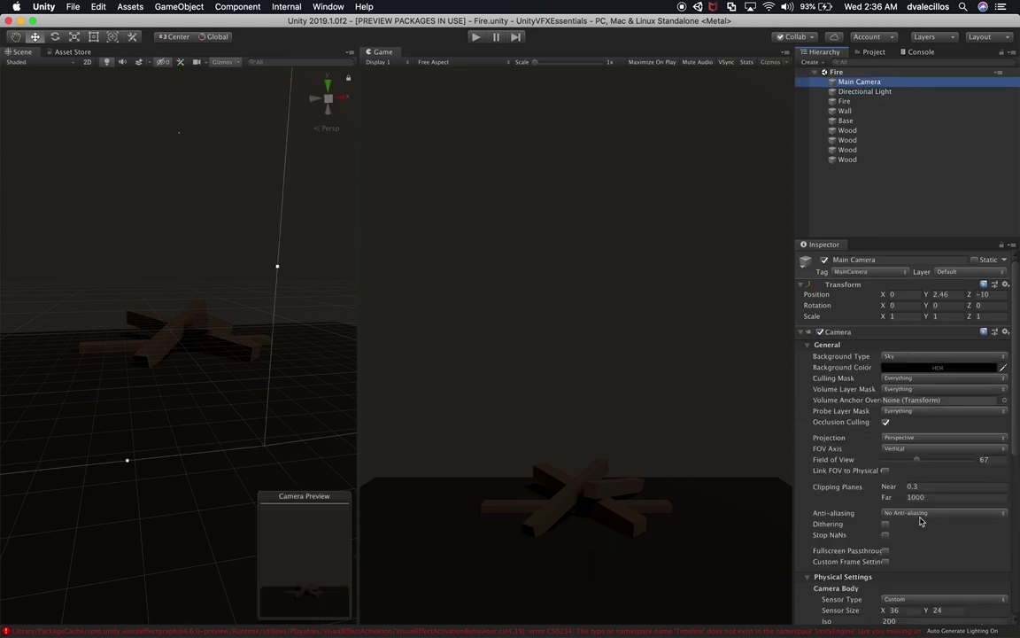
{"action": "scroll", "coordinate": [920, 522], "scroll_direction": "down", "scroll_amount": 8}
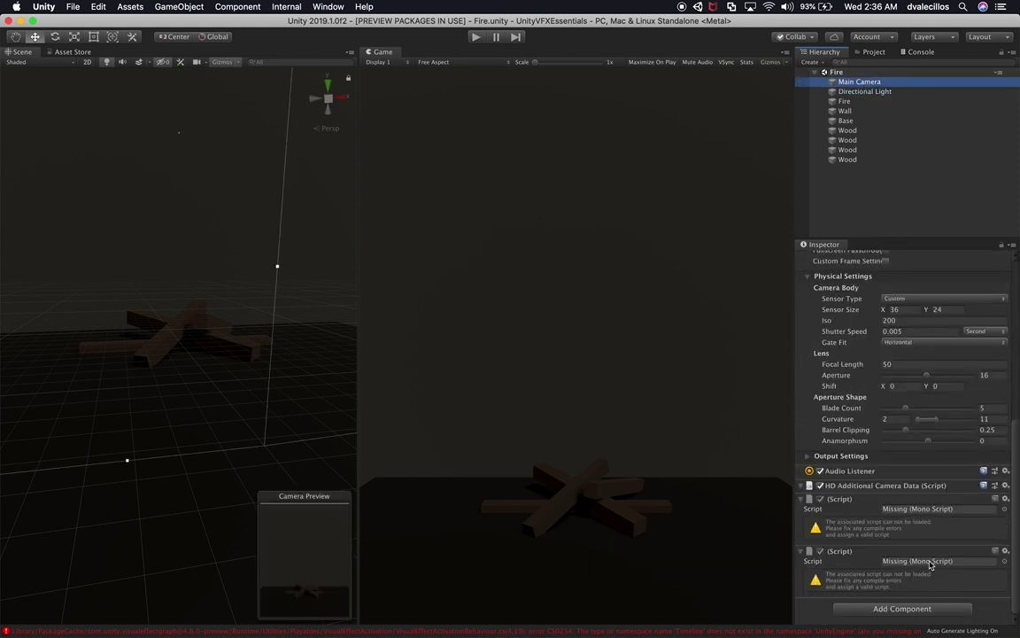
Reopen the Package Manager and expand the High Definition RP package to show its available versions.
{"action": "left_click", "coordinate": [334, 7]}
{"action": "left_click", "coordinate": [353, 93]}
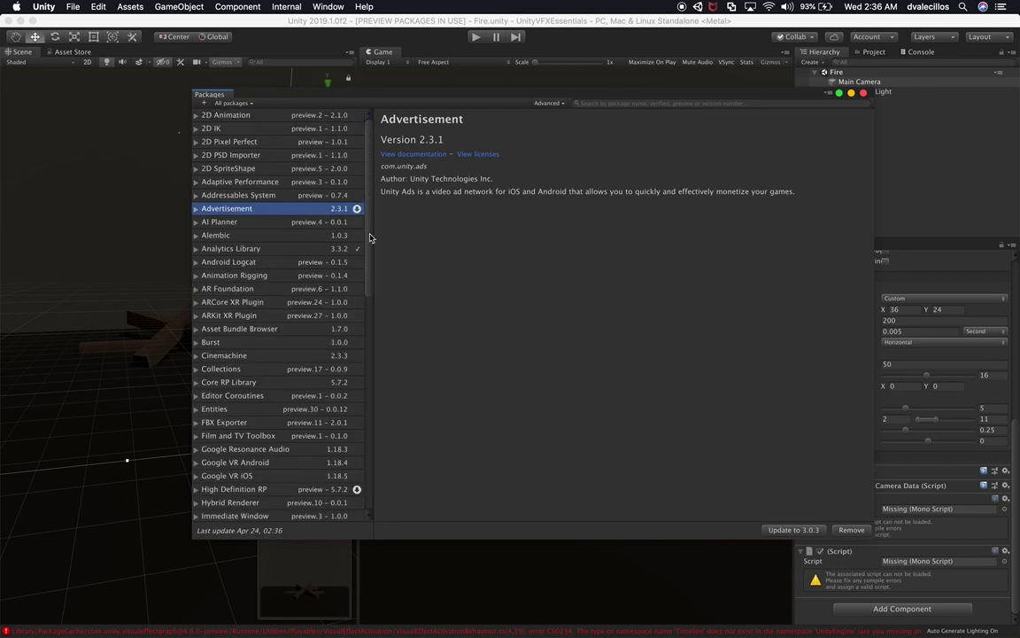
{"action": "scroll", "coordinate": [370, 244], "scroll_direction": "down", "scroll_amount": 1}
{"action": "scroll", "coordinate": [374, 201], "scroll_direction": "up", "scroll_amount": 1}
{"action": "scroll", "coordinate": [370, 249], "scroll_direction": "down", "scroll_amount": 4}
{"action": "scroll", "coordinate": [370, 249], "scroll_direction": "down", "scroll_amount": 3}
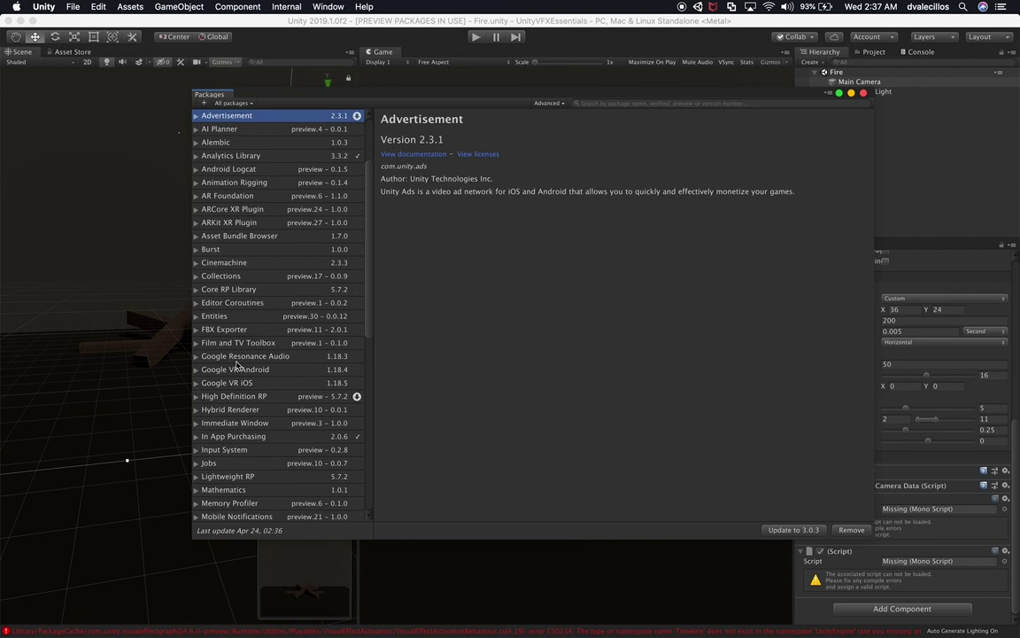
{"action": "left_click", "coordinate": [205, 398]}
{"action": "left_click", "coordinate": [196, 396]}
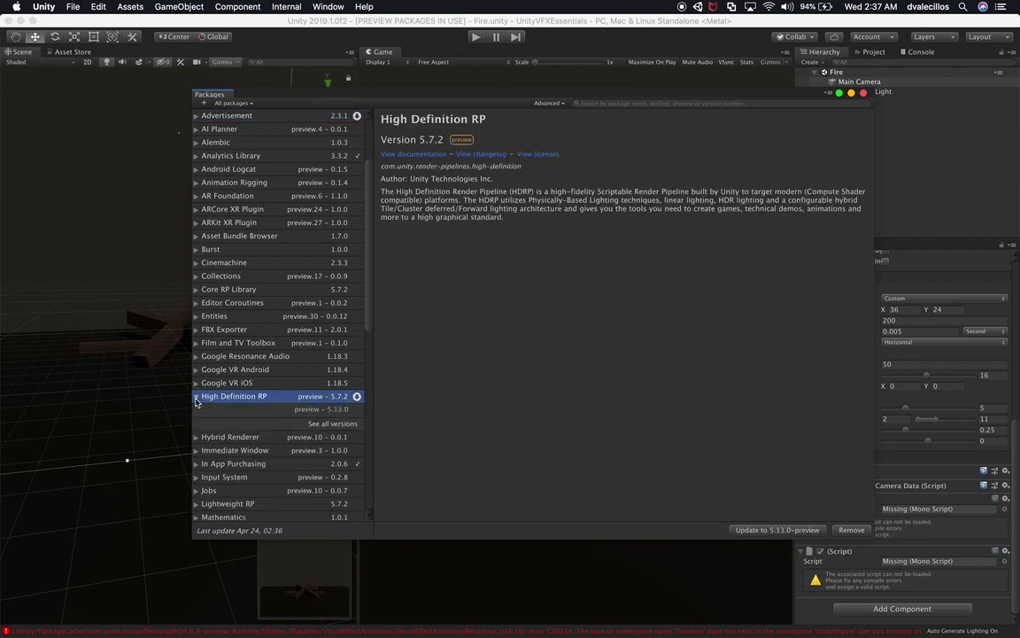
Check the Package Manager's advanced options and compare the details of High Definition RP 5.13.0-preview and 5.7.2-preview.
{"action": "left_click", "coordinate": [548, 102]}
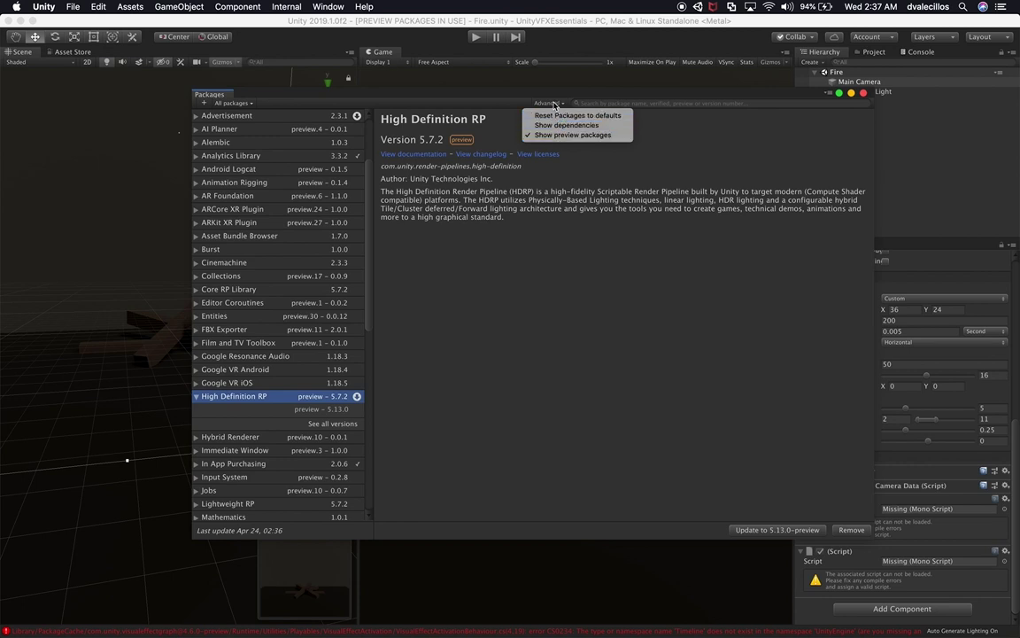
{"action": "left_click", "coordinate": [526, 287]}
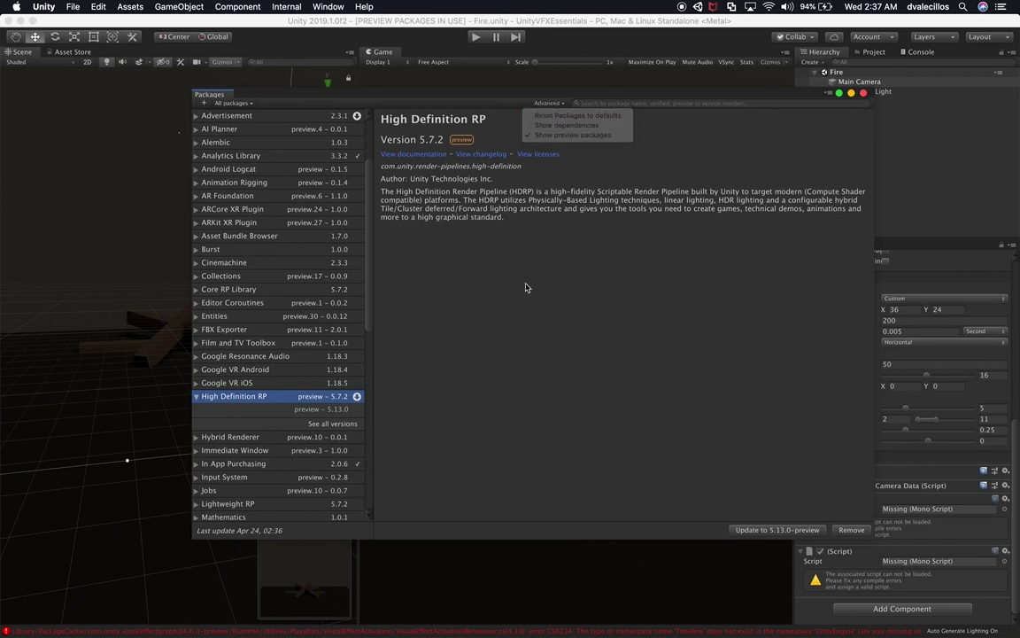
{"action": "left_click", "coordinate": [316, 410]}
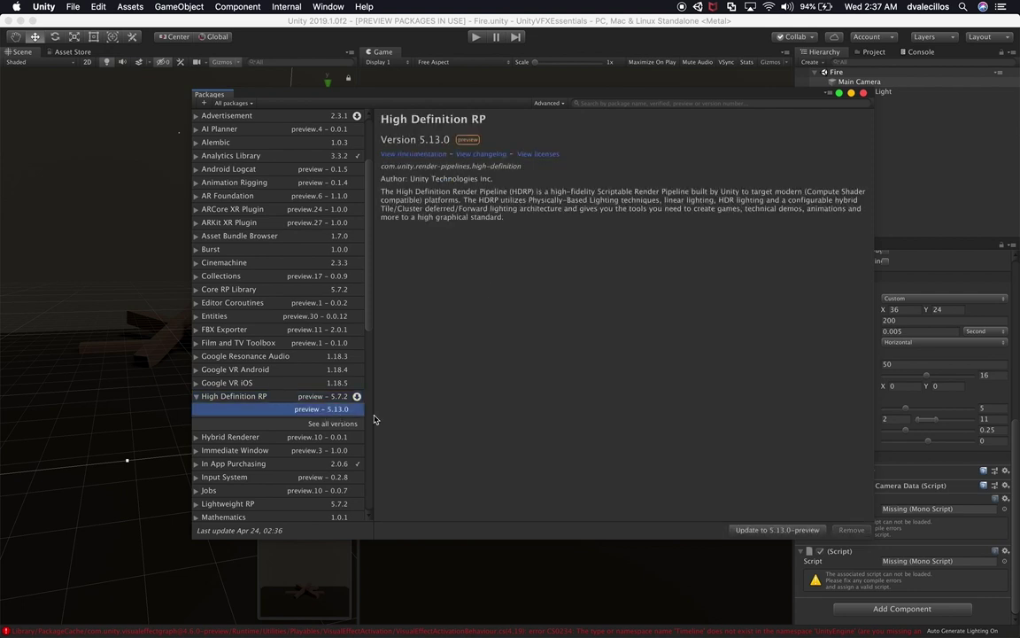
{"action": "left_click", "coordinate": [337, 400]}
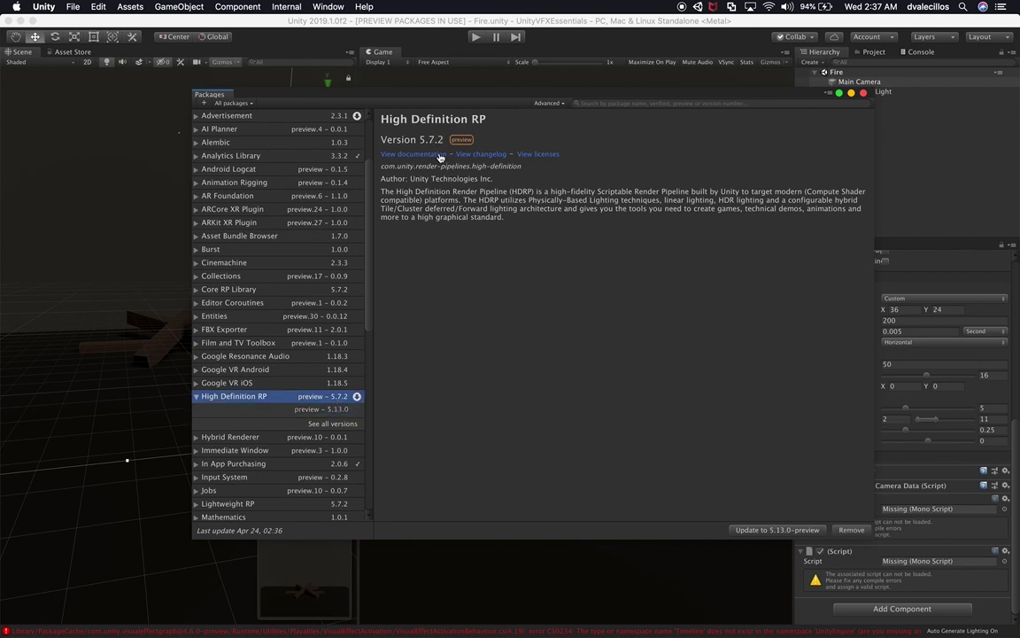
Update the High Definition RP package to version 5.13.0-preview.
{"action": "left_click", "coordinate": [327, 410]}
{"action": "left_click", "coordinate": [332, 424]}
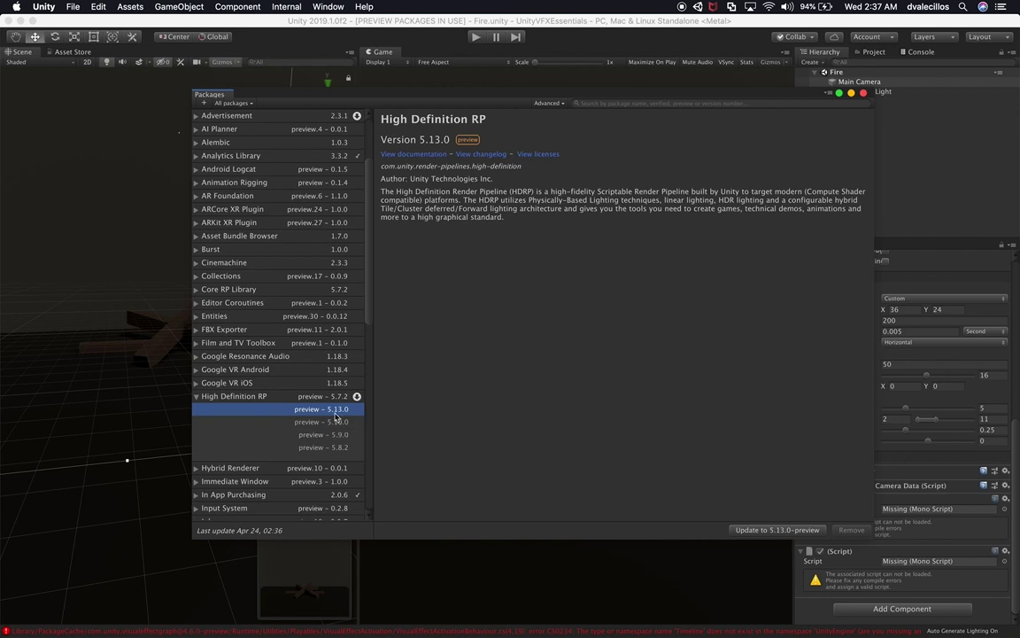
{"action": "left_click", "coordinate": [771, 530]}
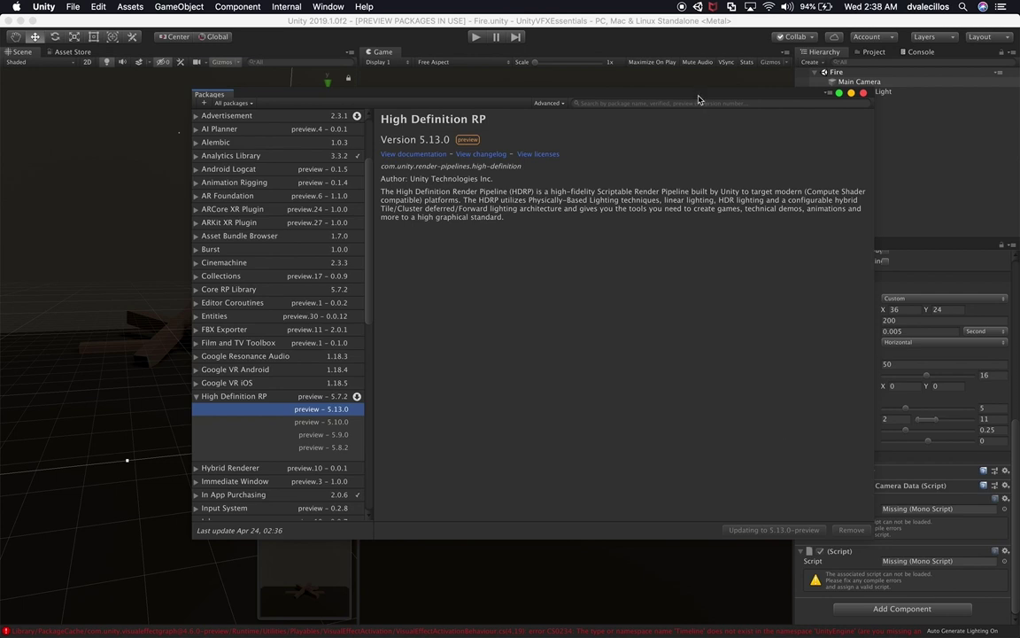
{"action": "left_click_drag", "start_coordinate": [700, 99], "coordinate": [671, 88]}
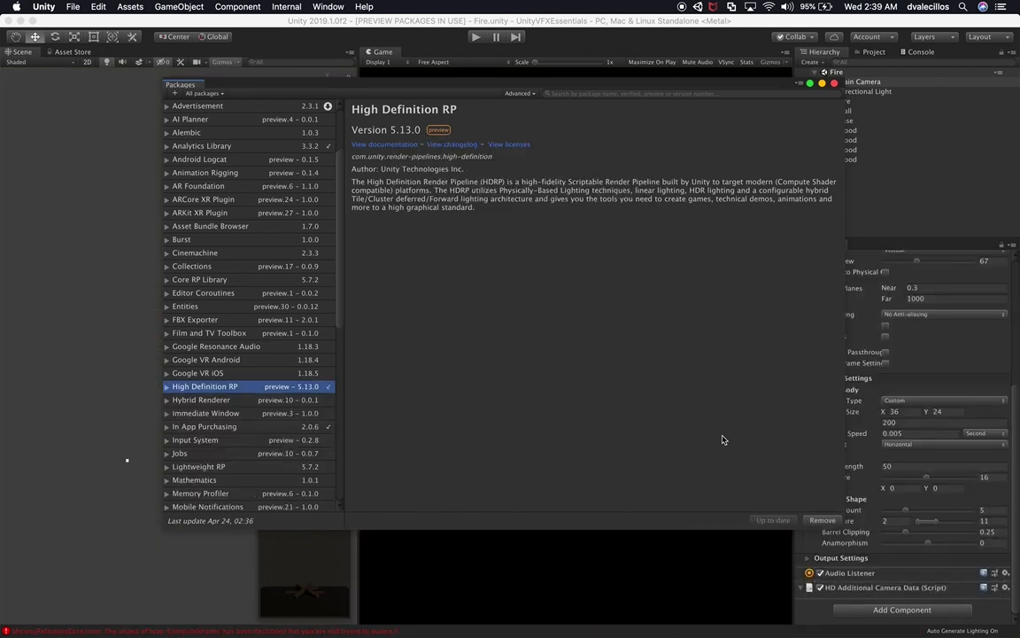
Find the Visual Effect Graph package and update it to version 5.13.0-preview.
{"action": "left_click_drag", "start_coordinate": [336, 308], "coordinate": [330, 434]}
{"action": "scroll", "coordinate": [330, 433], "scroll_direction": "down", "scroll_amount": 5}
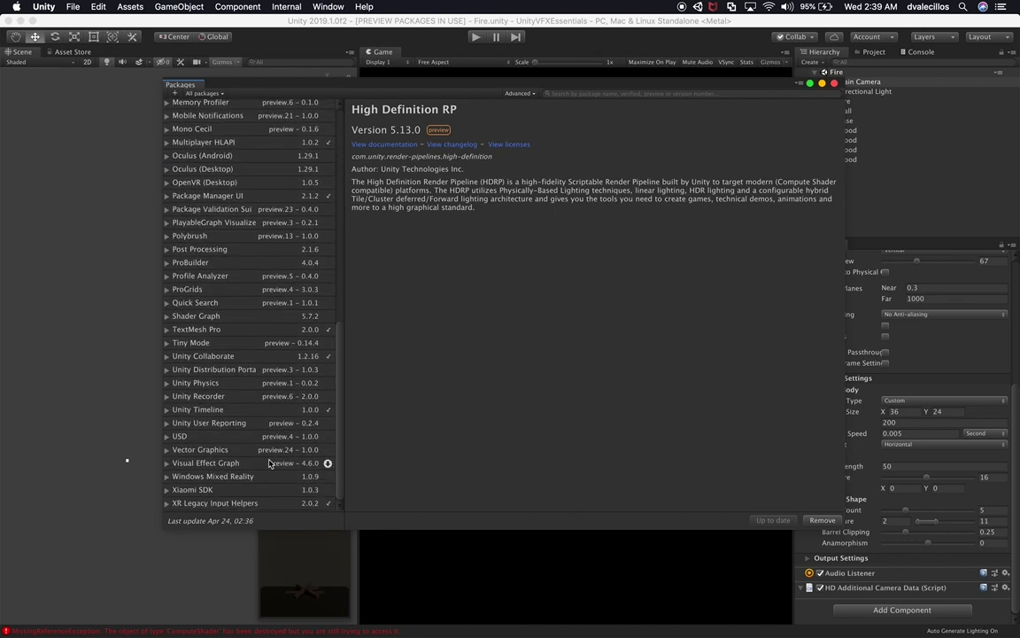
{"action": "left_click", "coordinate": [270, 462]}
{"action": "left_click", "coordinate": [164, 464]}
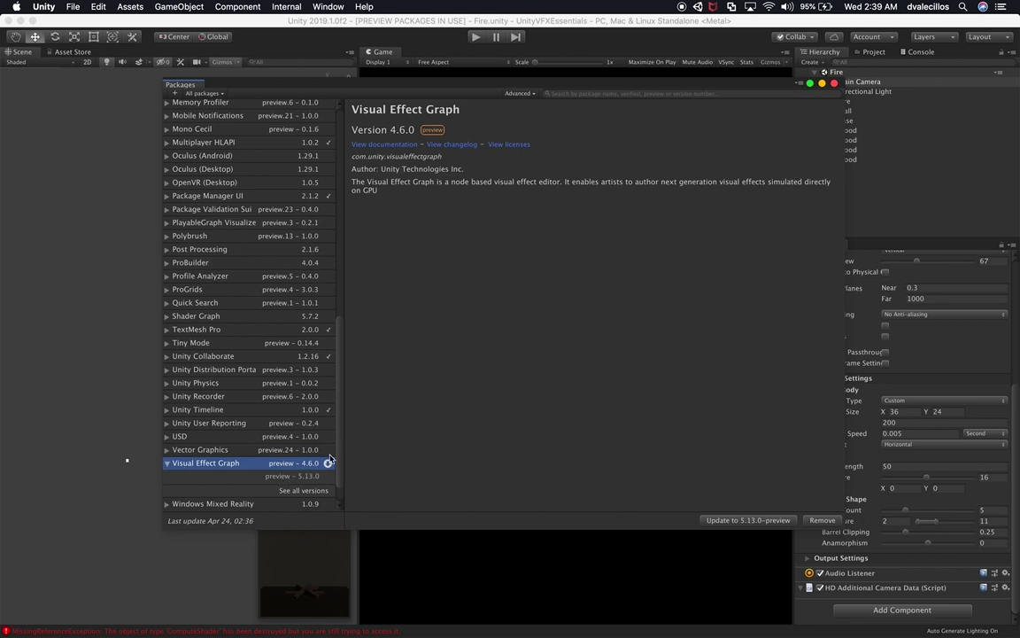
{"action": "scroll", "coordinate": [341, 456], "scroll_direction": "down", "scroll_amount": 1}
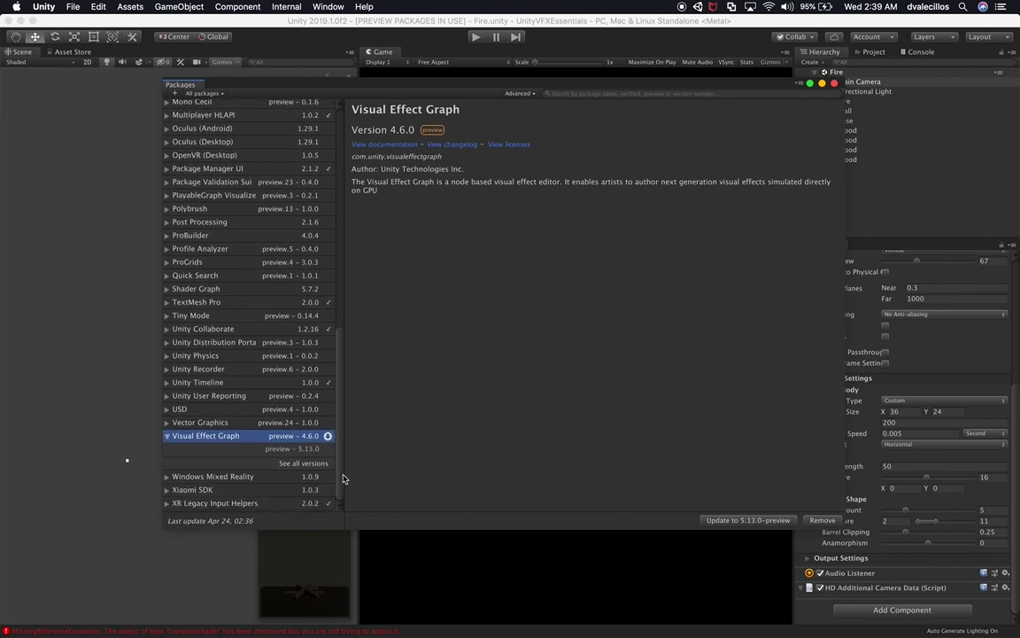
{"action": "left_click", "coordinate": [301, 449]}
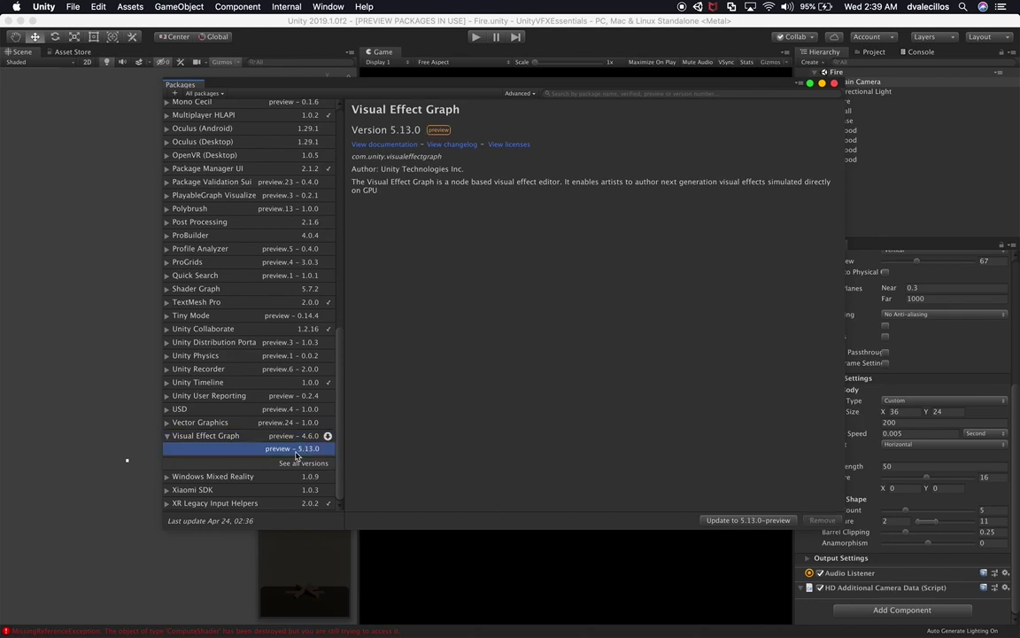
{"action": "left_click", "coordinate": [715, 521]}
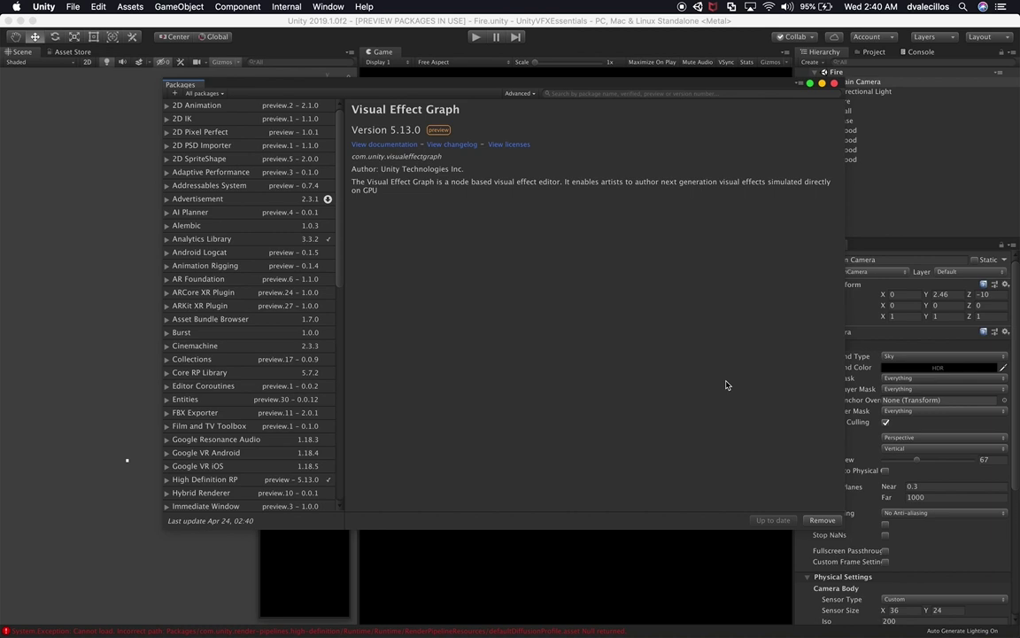
Close the Package Manager and widen the Console to examine its error messages.
{"action": "left_click", "coordinate": [834, 82]}
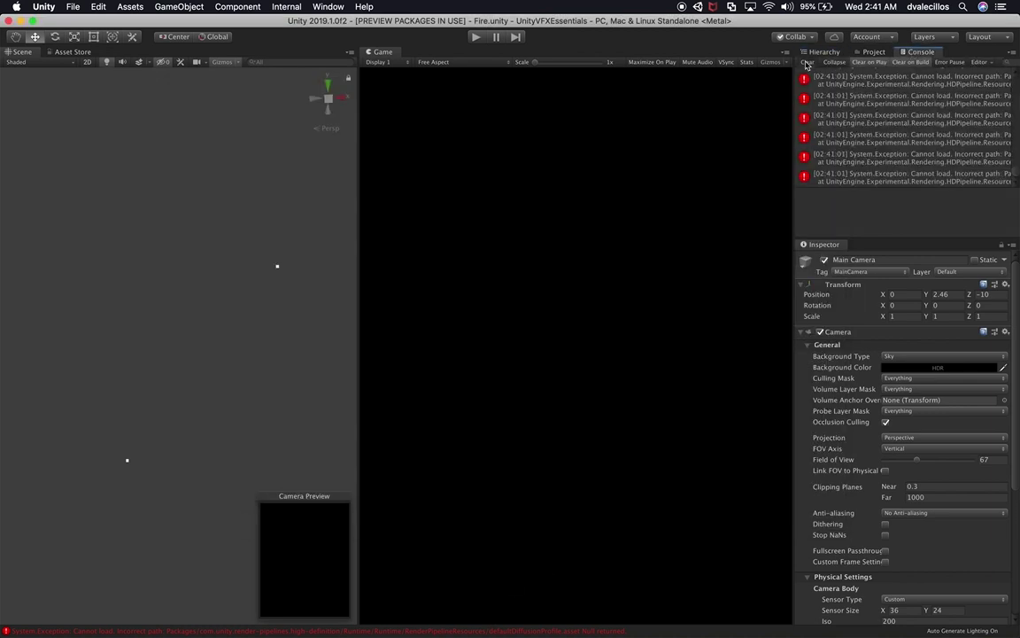
{"action": "left_click_drag", "start_coordinate": [791, 93], "coordinate": [346, 190]}
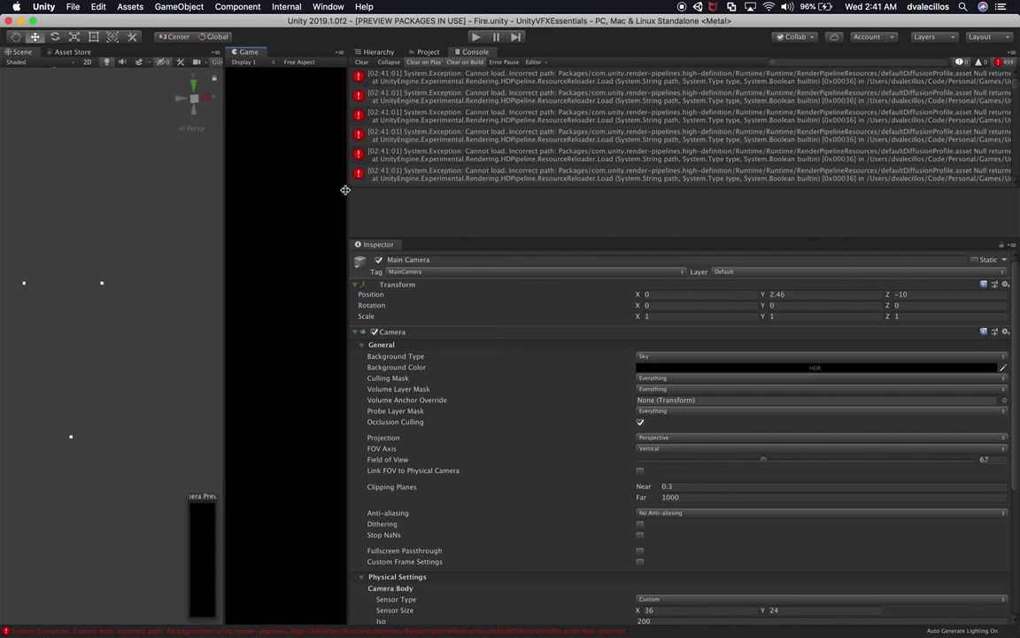
{"action": "left_click_drag", "start_coordinate": [347, 190], "coordinate": [626, 187]}
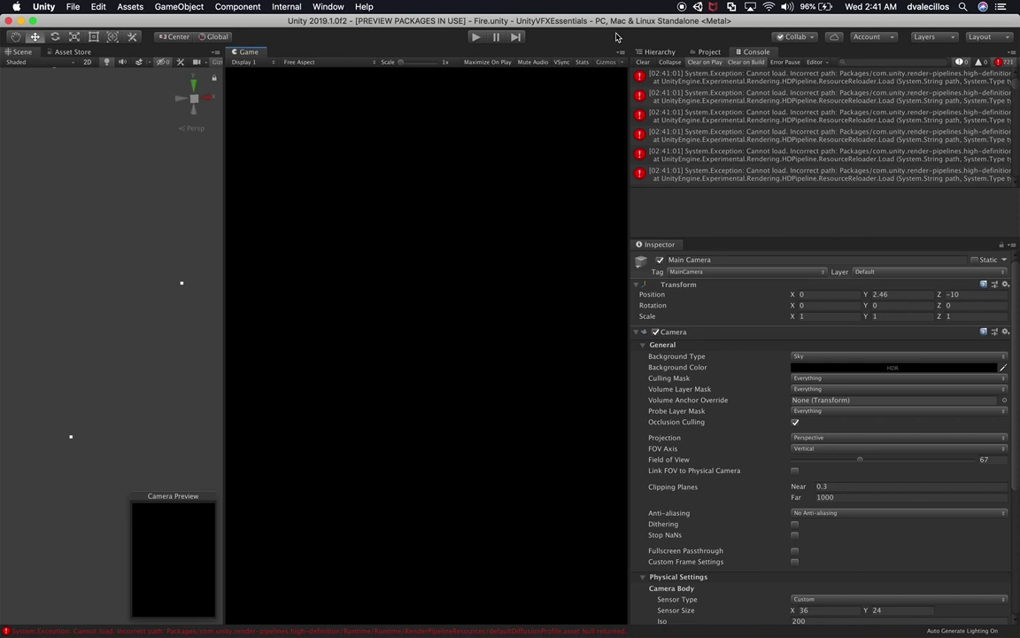
Leave the running Unity editor and reopen the UnityVFXEssentials project from the Unity Hub project list.
{"action": "key", "text": "super+Tab"}
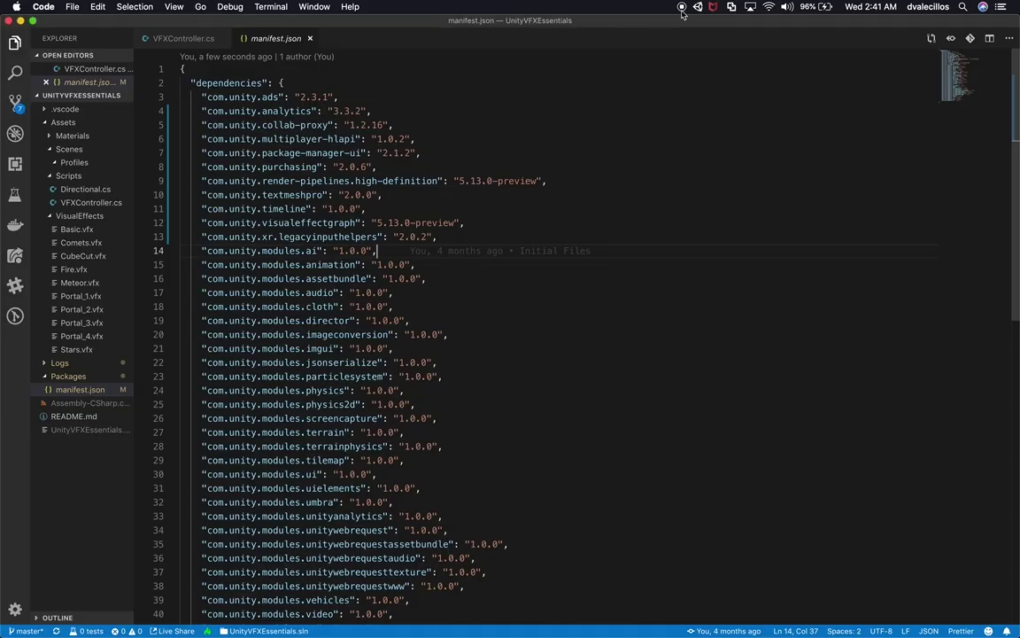
{"action": "left_click", "coordinate": [698, 7]}
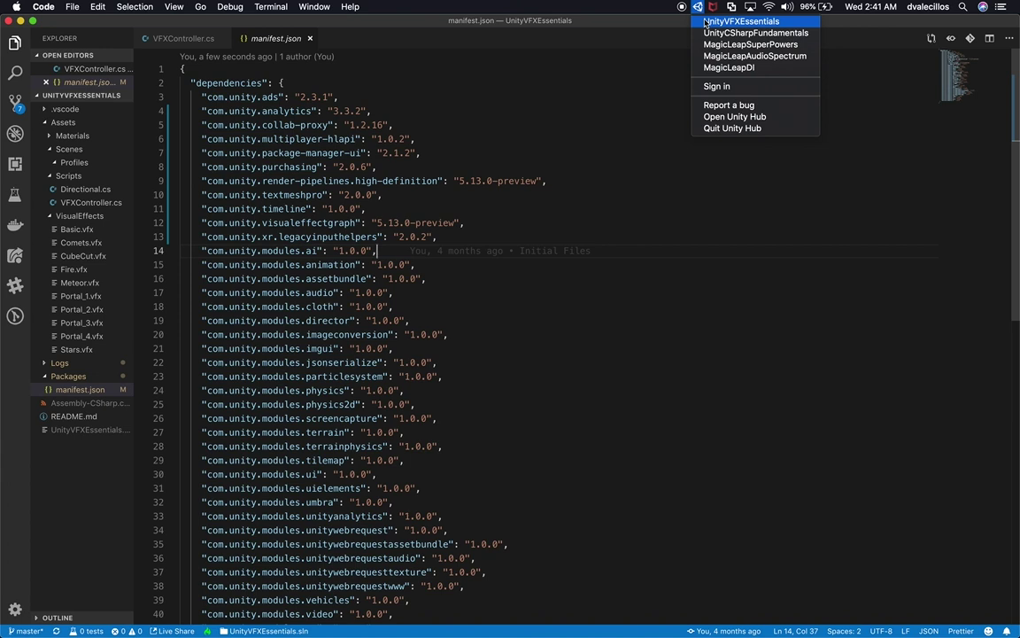
{"action": "left_click", "coordinate": [705, 20]}
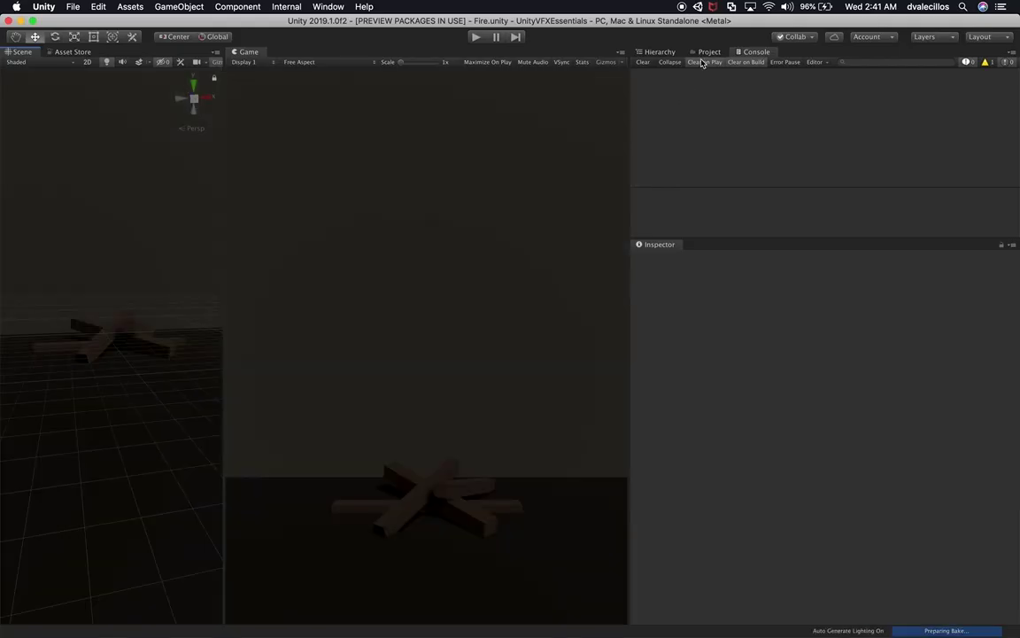
Check the Console for errors and run the Fire scene briefly to test the fire effect.
{"action": "left_click", "coordinate": [709, 52]}
{"action": "left_click", "coordinate": [754, 52]}
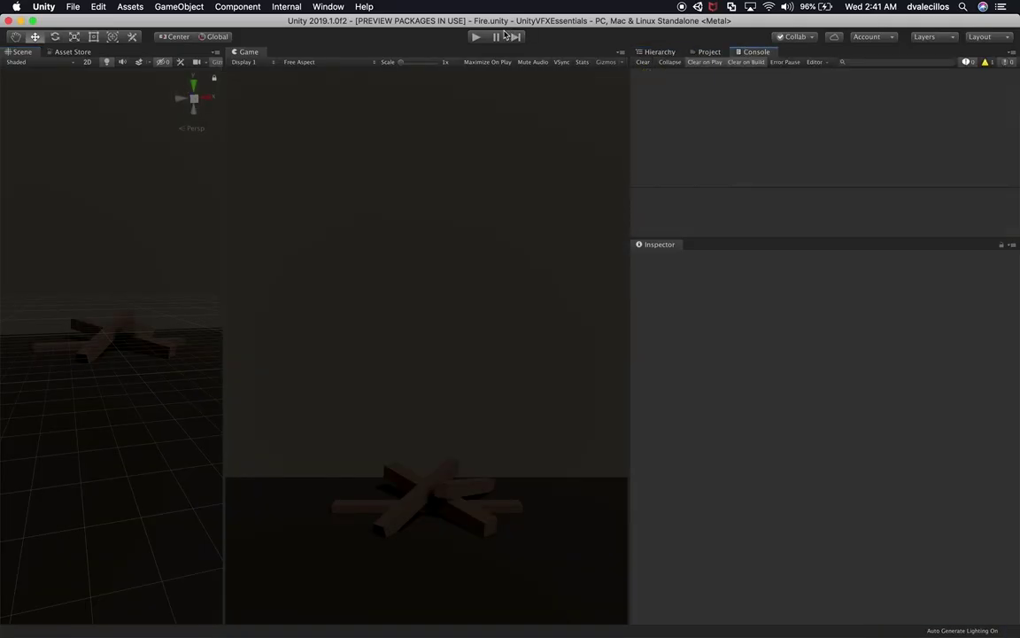
{"action": "left_click", "coordinate": [476, 37]}
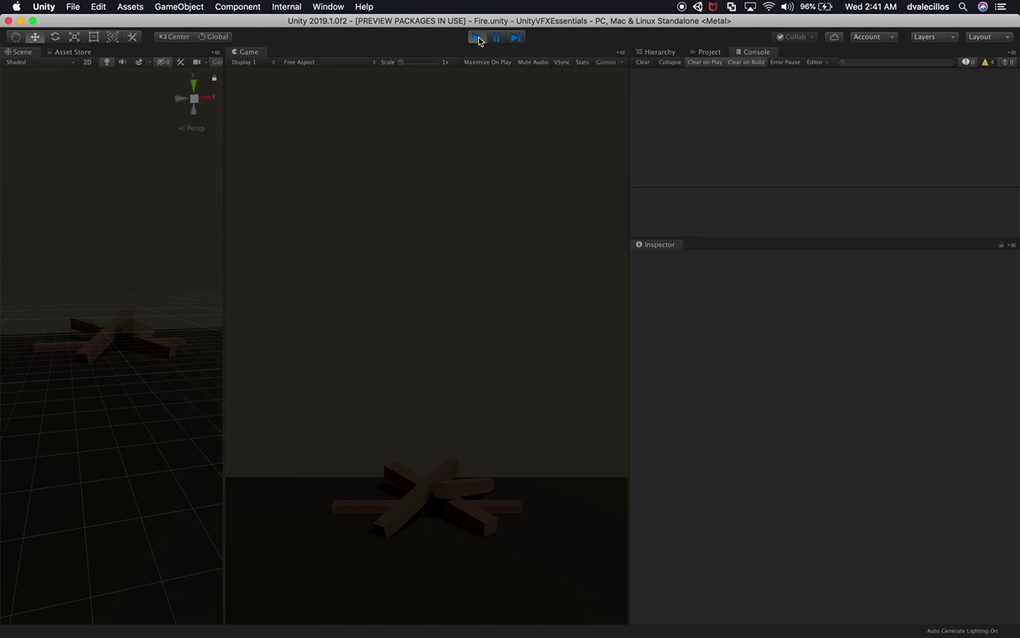
{"action": "left_click", "coordinate": [477, 37]}
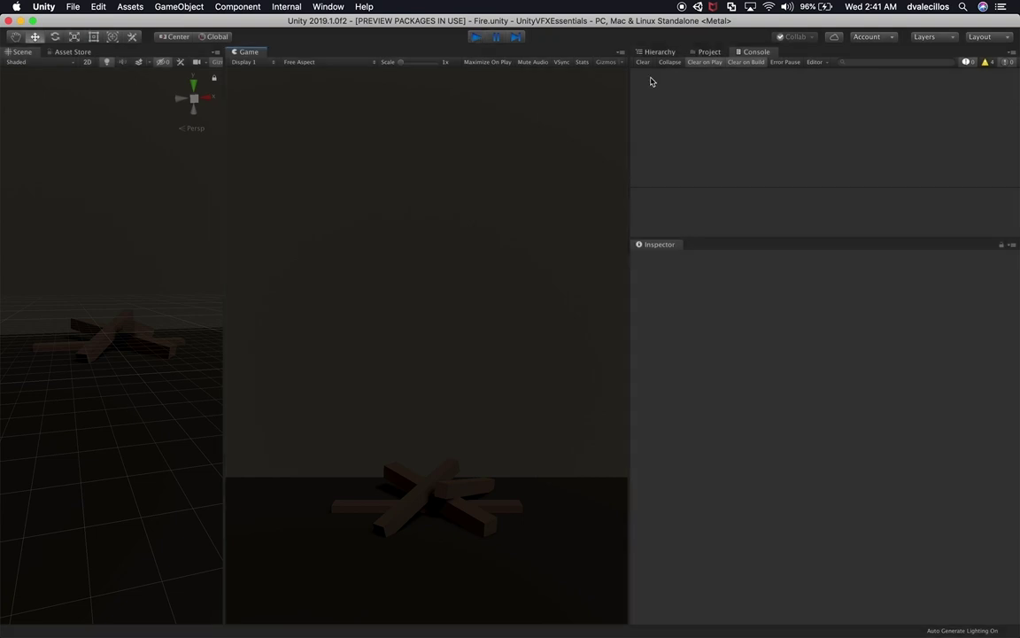
Inspect the Fire object's Visual Effect component and rebuild all visual effect graphs.
{"action": "left_click", "coordinate": [645, 50]}
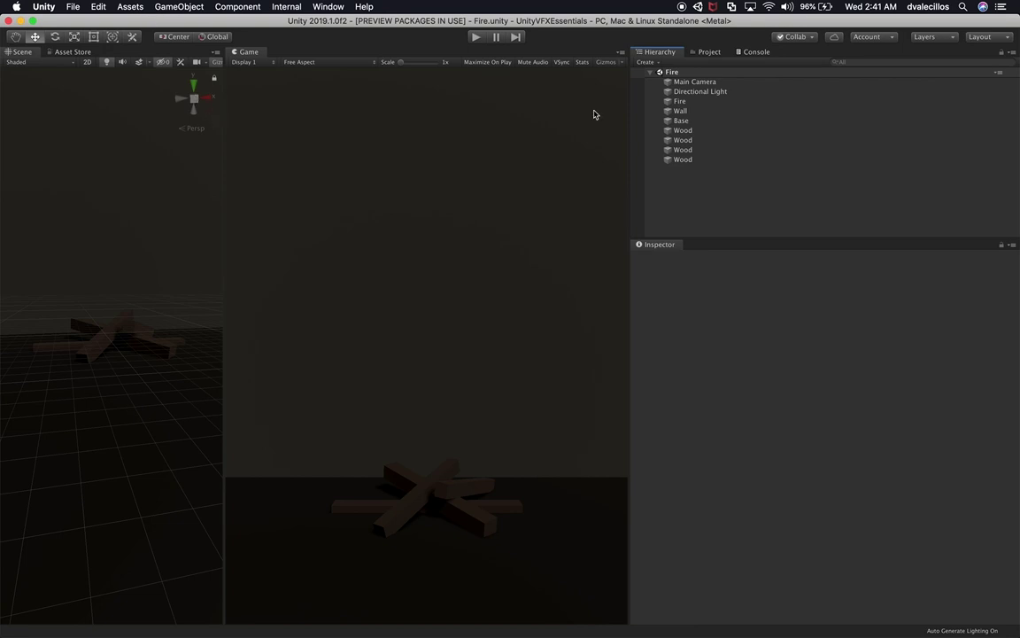
{"action": "left_click", "coordinate": [683, 131]}
{"action": "left_click", "coordinate": [680, 110]}
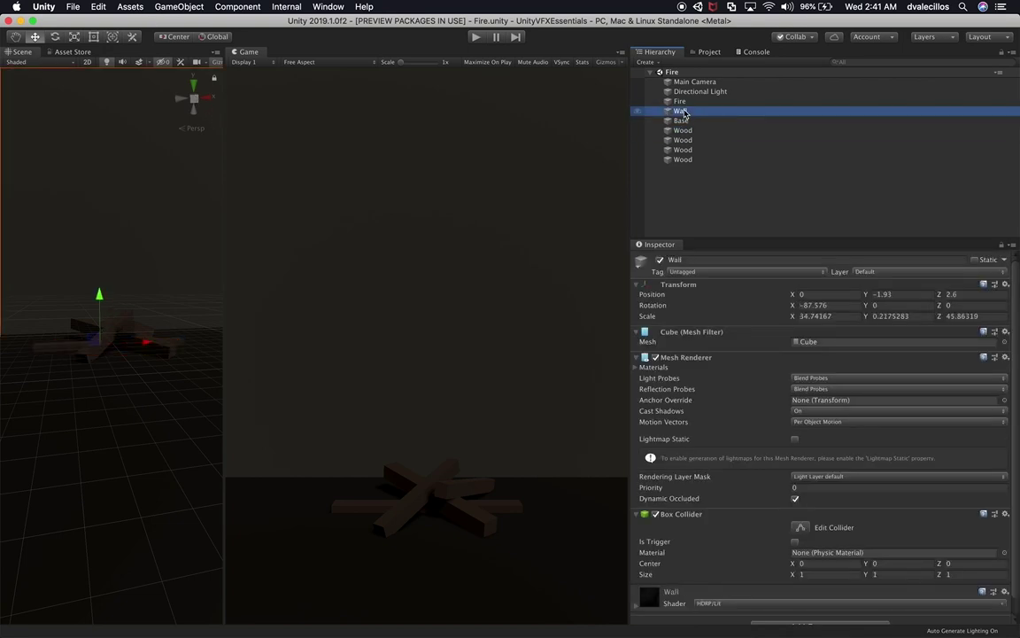
{"action": "left_click", "coordinate": [679, 101]}
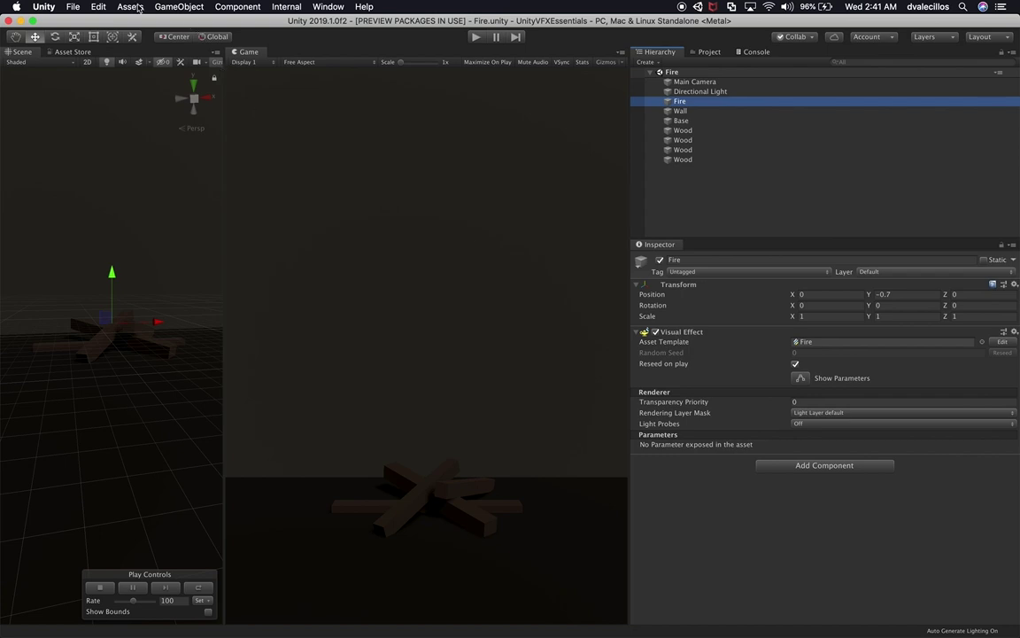
{"action": "left_click", "coordinate": [94, 6]}
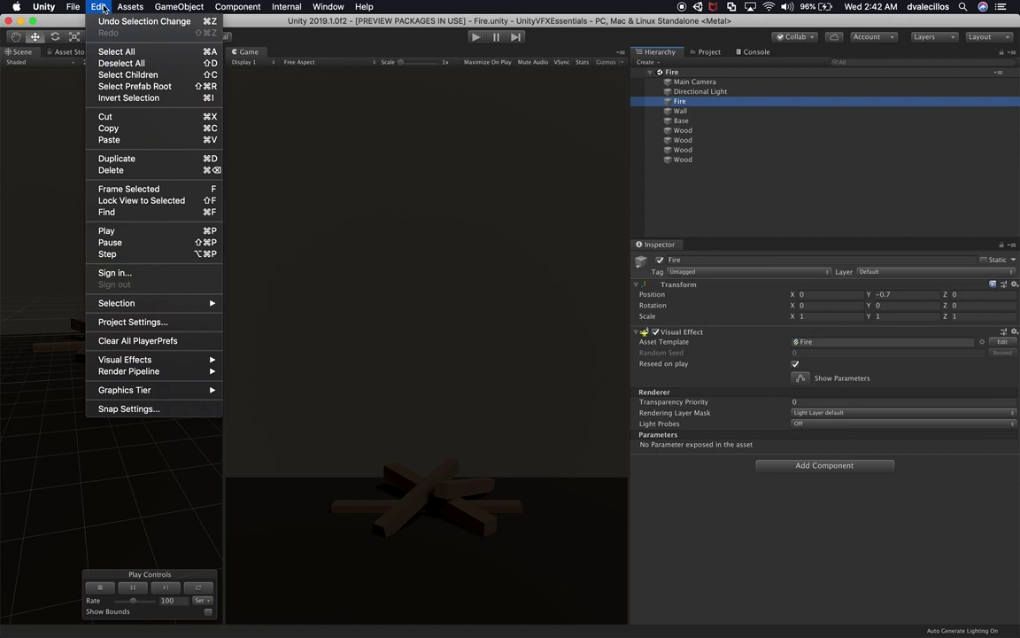
{"action": "mouse_move", "coordinate": [129, 361]}
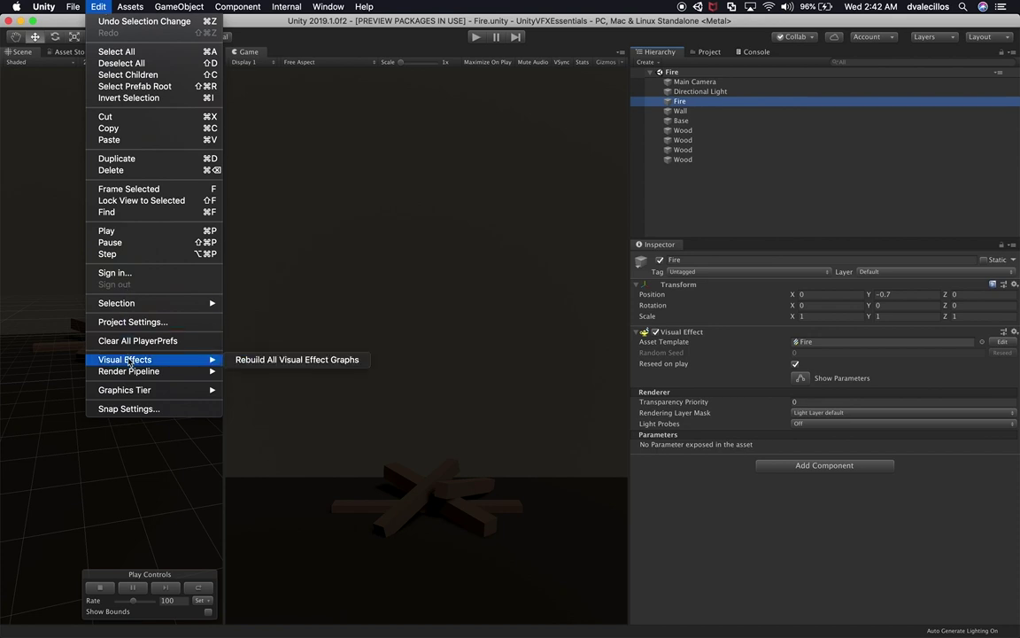
{"action": "left_click", "coordinate": [261, 360]}
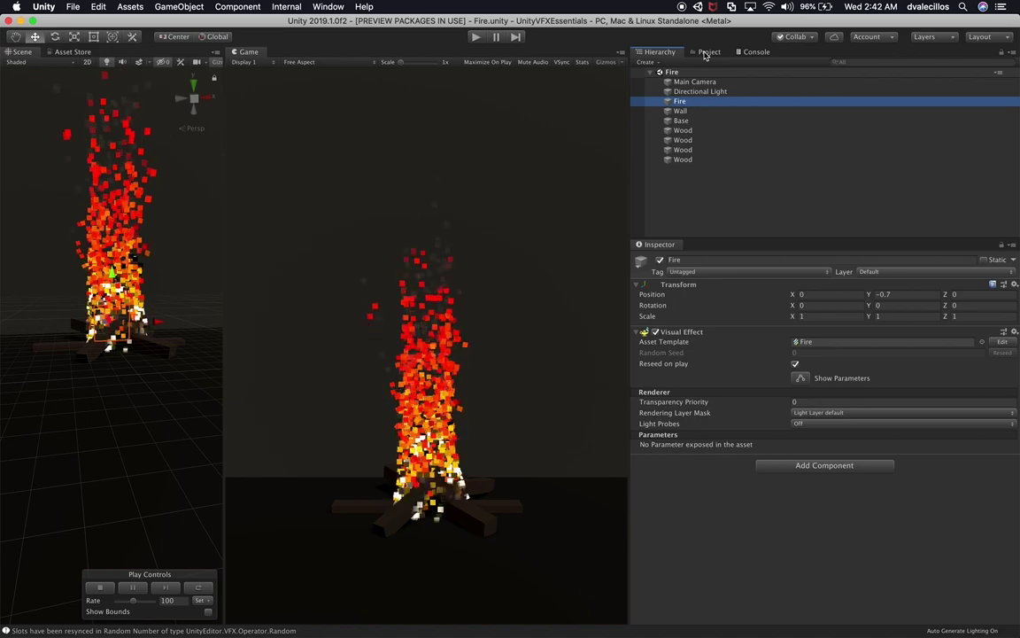
Examine the script components at the end of the Main Camera's settings and open the project's Scenes folder.
{"action": "left_click", "coordinate": [629, 82]}
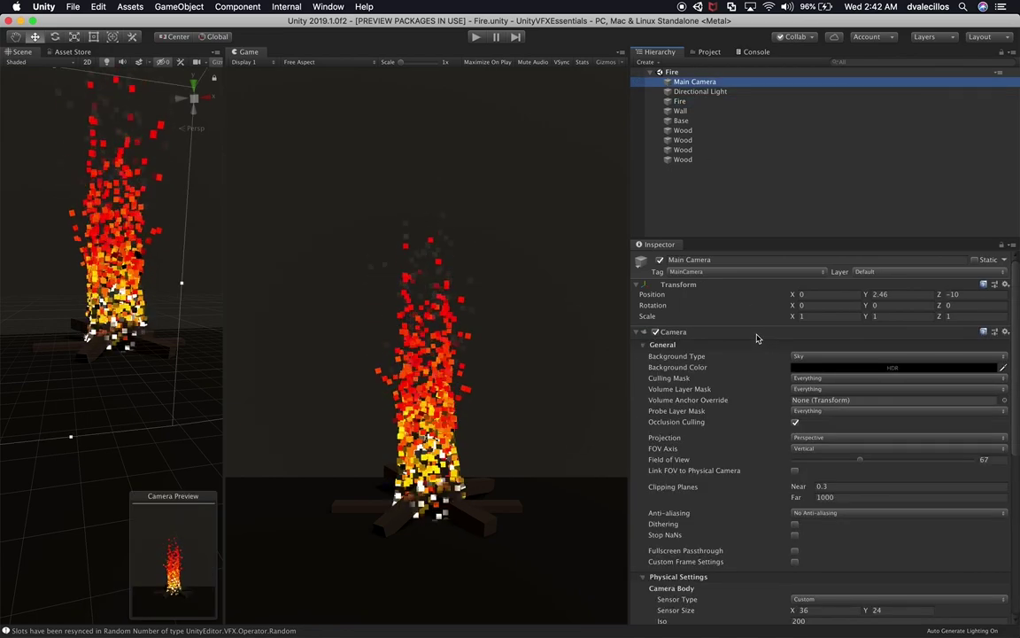
{"action": "scroll", "coordinate": [774, 512], "scroll_direction": "down", "scroll_amount": 8}
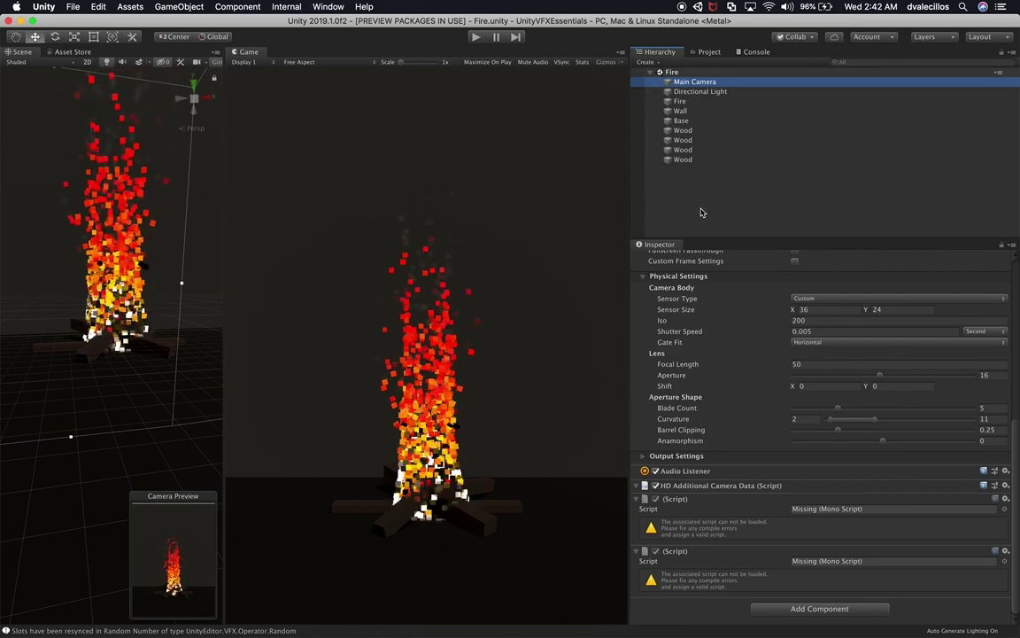
{"action": "left_click", "coordinate": [709, 52]}
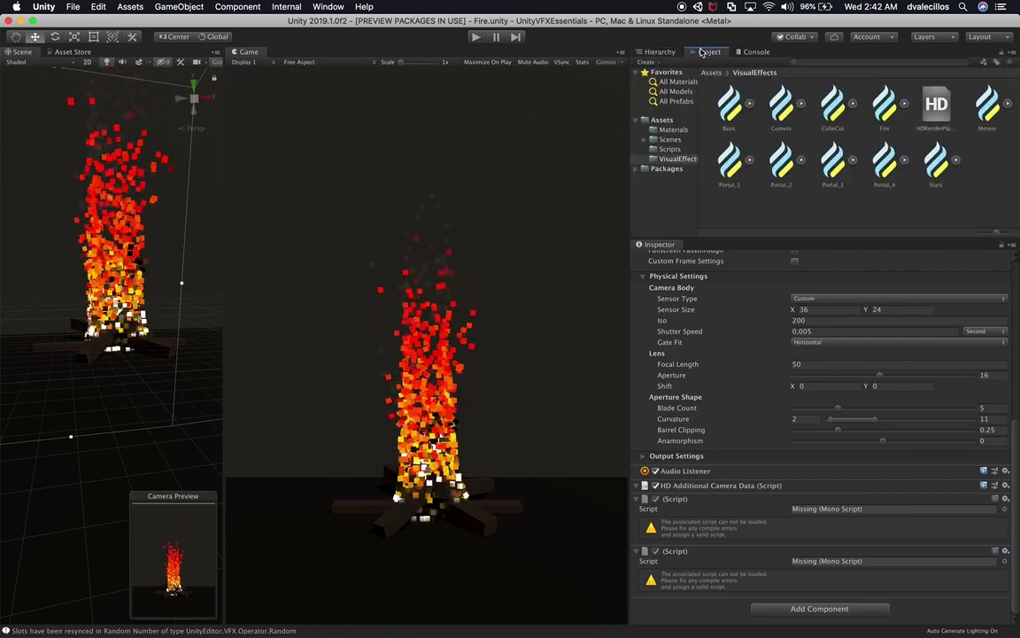
{"action": "left_click", "coordinate": [670, 140]}
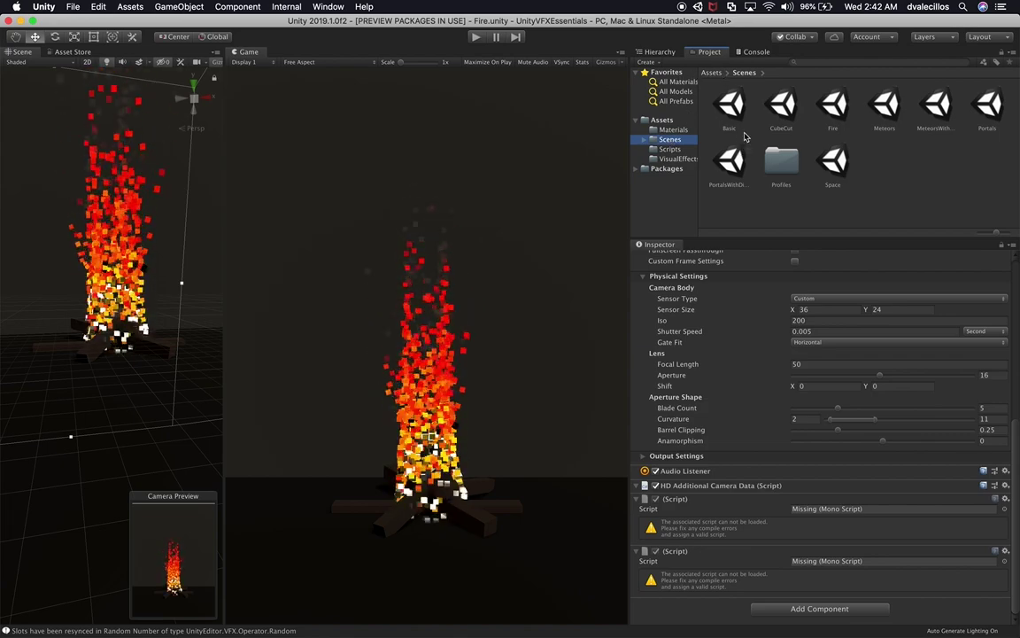
Show the Scenes folder's assets as a compact list and delete its Profiles subfolder.
{"action": "left_click_drag", "start_coordinate": [995, 233], "coordinate": [970, 236]}
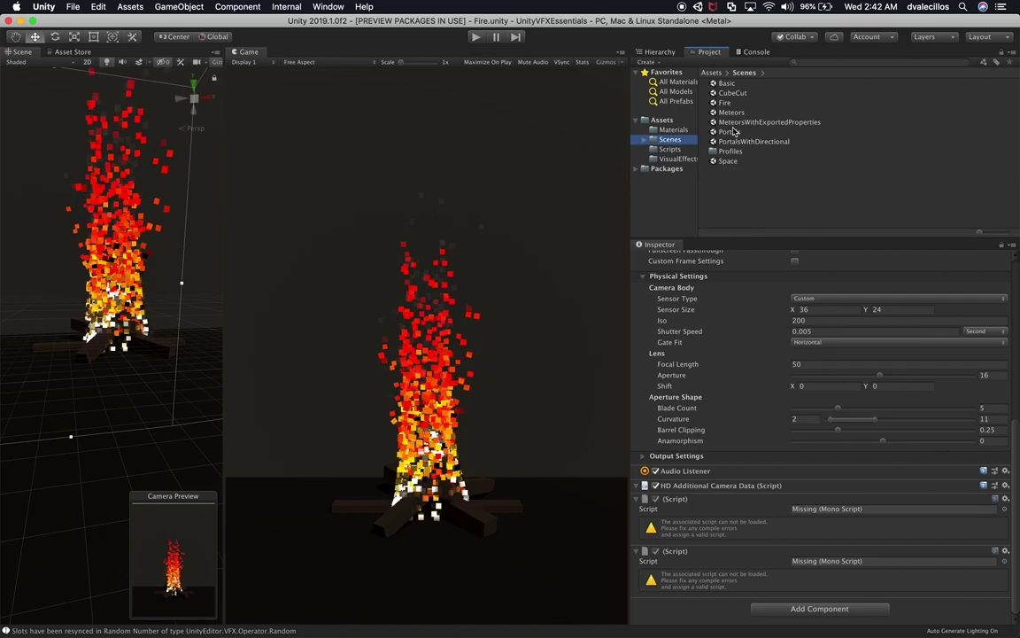
{"action": "left_click_drag", "start_coordinate": [727, 153], "coordinate": [671, 151]}
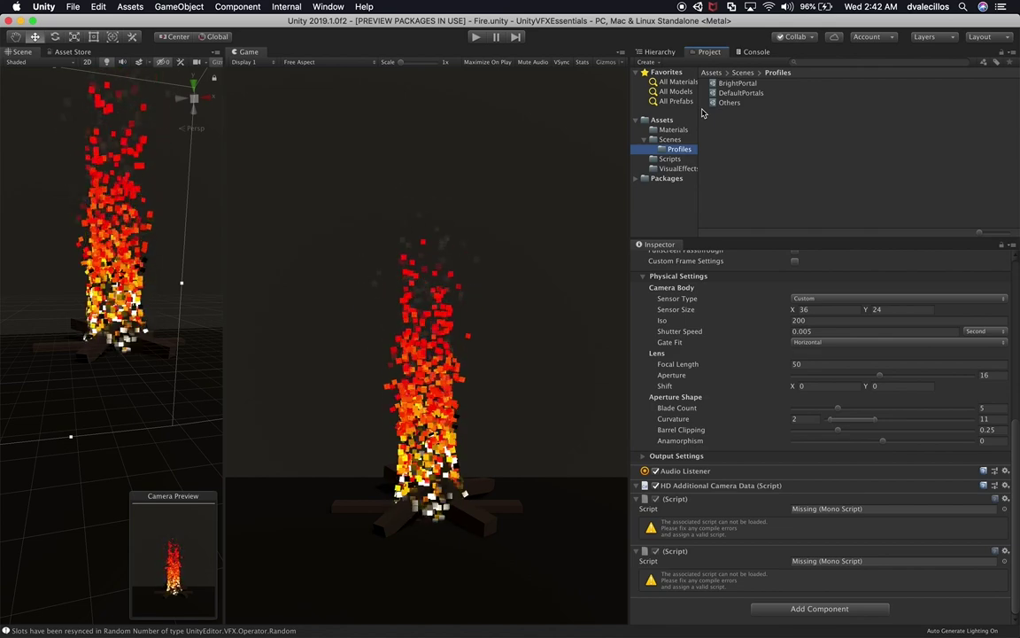
{"action": "right_click", "coordinate": [687, 153]}
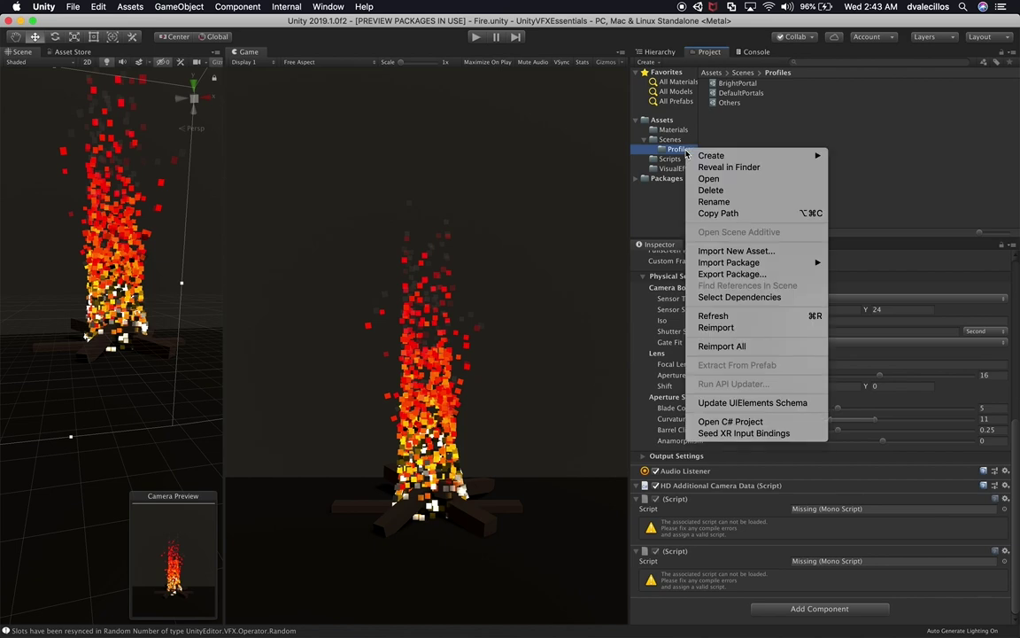
{"action": "left_click", "coordinate": [713, 189]}
{"action": "left_click", "coordinate": [602, 224]}
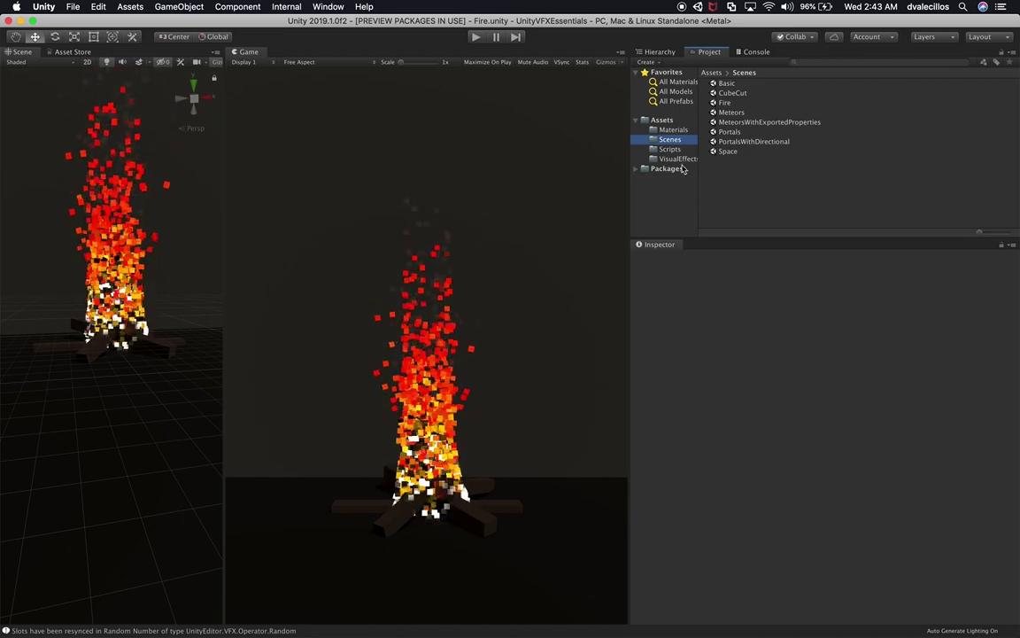
Look through the Materials folder and the Assets root for other leftover assets.
{"action": "left_click", "coordinate": [675, 129]}
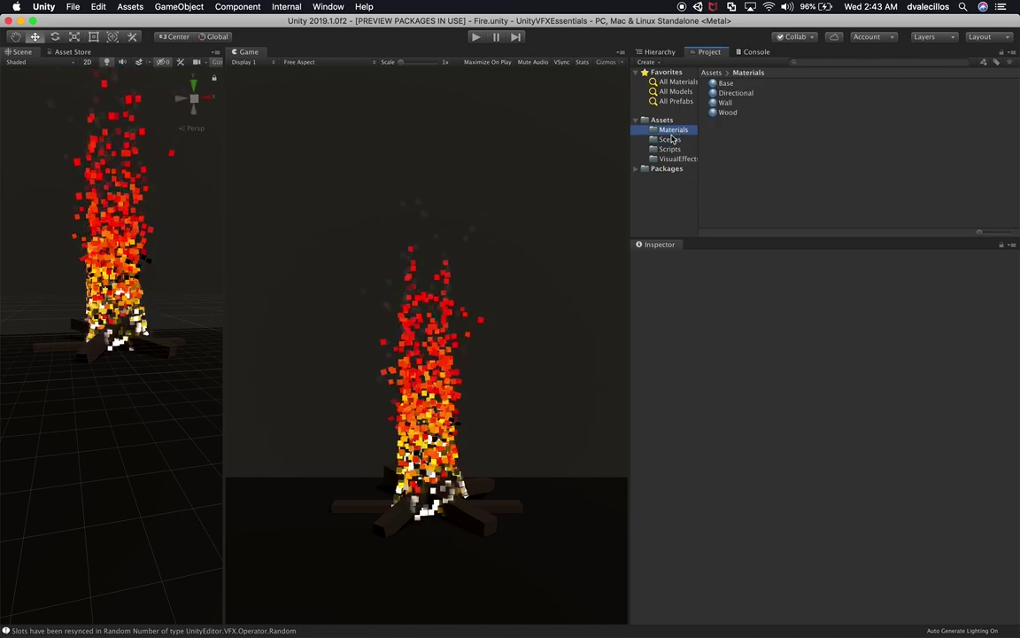
{"action": "left_click", "coordinate": [669, 121]}
{"action": "left_click", "coordinate": [669, 139]}
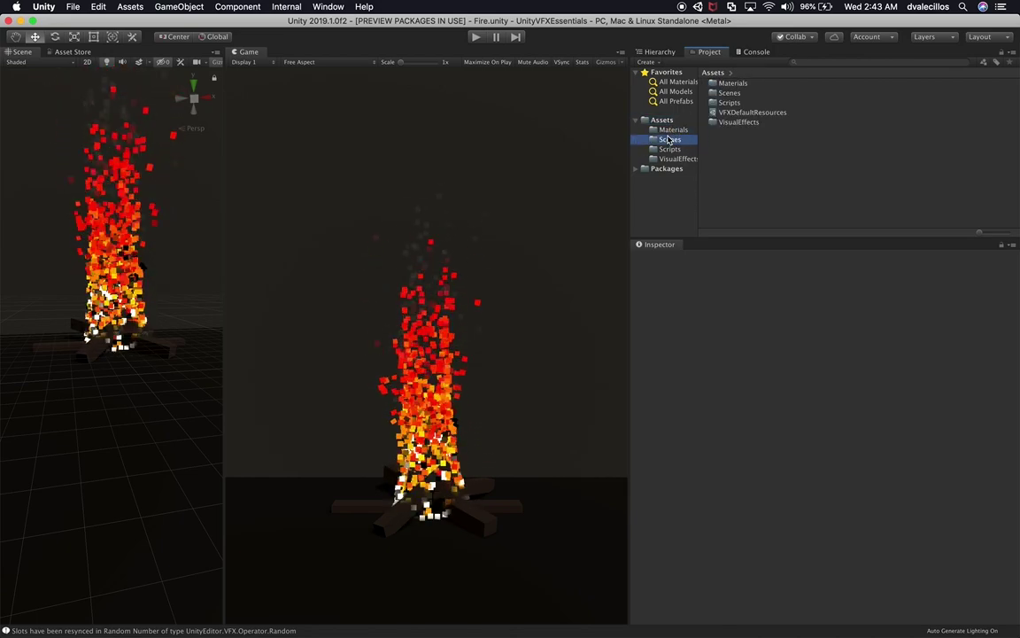
{"action": "left_click", "coordinate": [669, 120]}
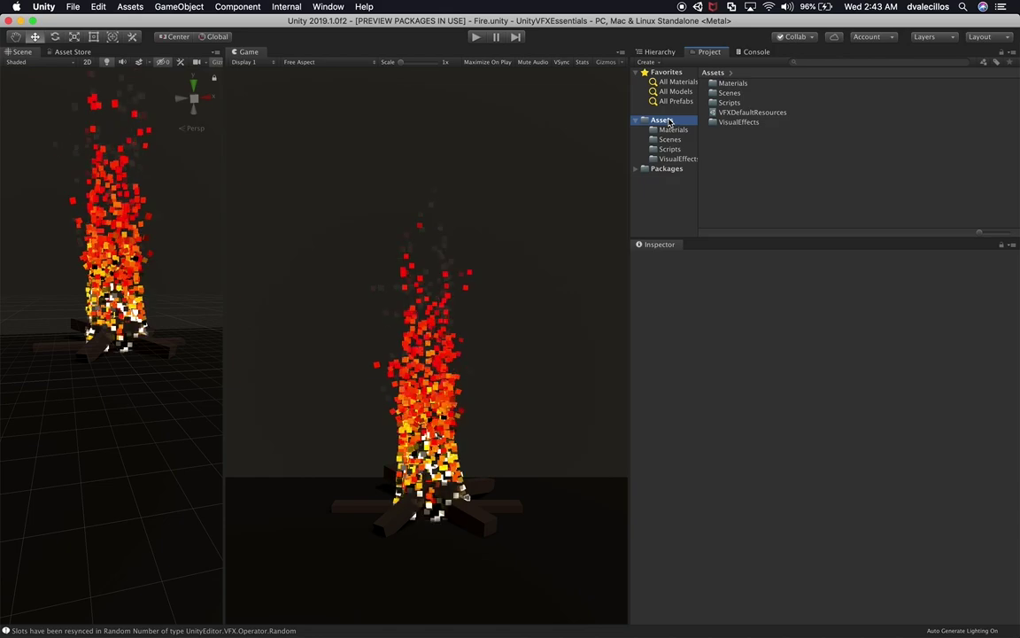
Remove both missing script components from the Main Camera.
{"action": "left_click", "coordinate": [660, 51]}
{"action": "left_click", "coordinate": [695, 83]}
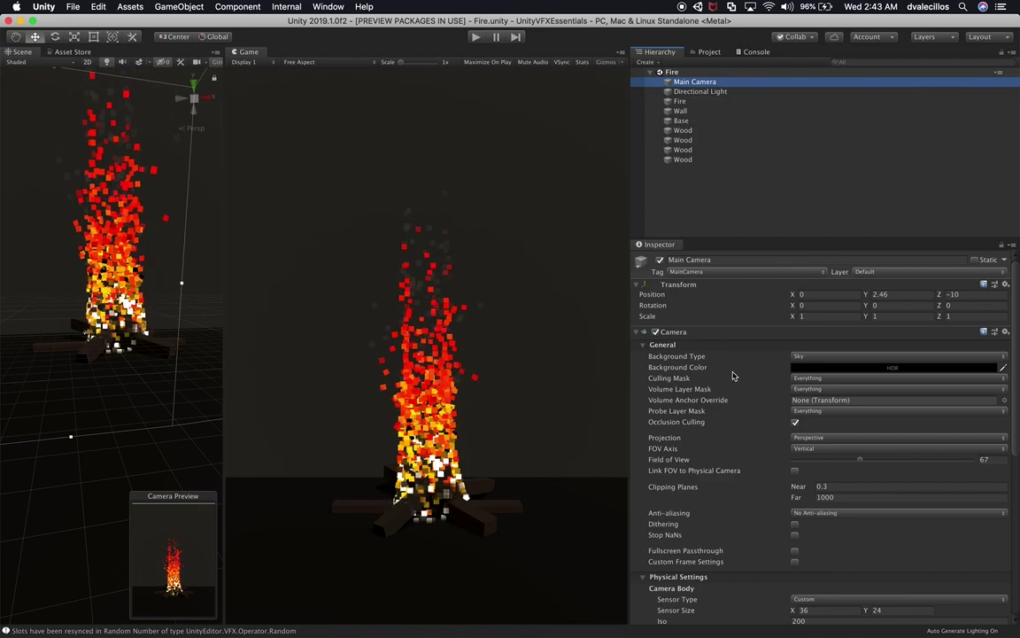
{"action": "scroll", "coordinate": [662, 340], "scroll_direction": "down", "scroll_amount": 10}
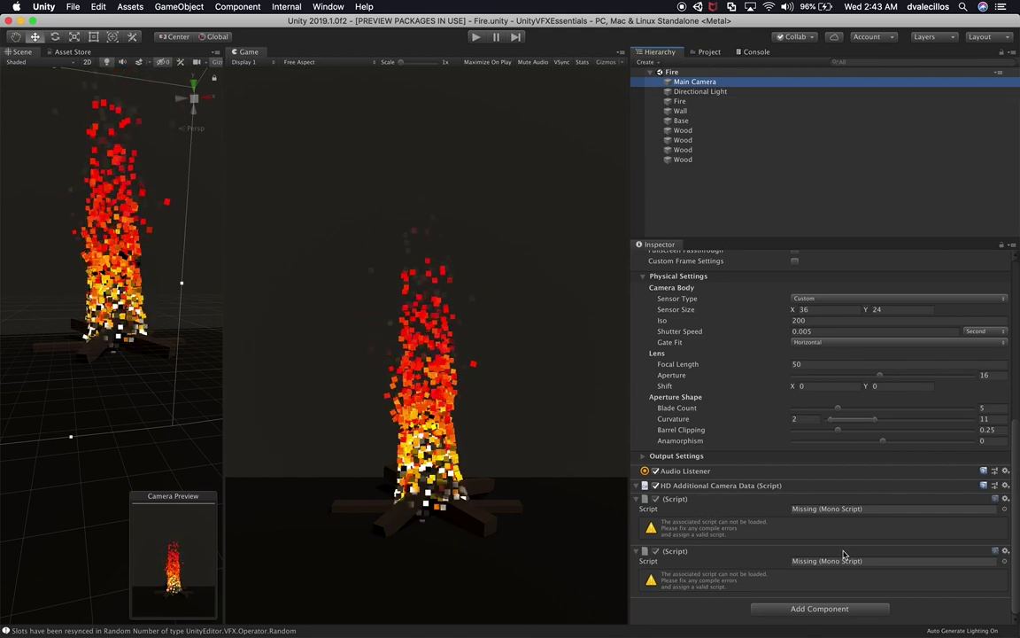
{"action": "left_click", "coordinate": [1005, 498]}
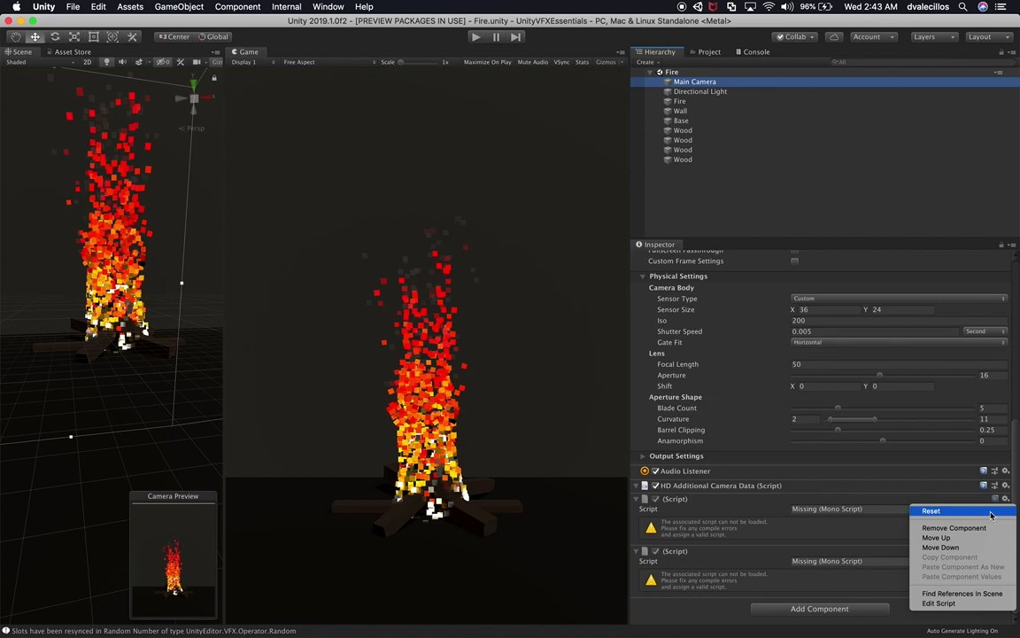
{"action": "left_click", "coordinate": [983, 528]}
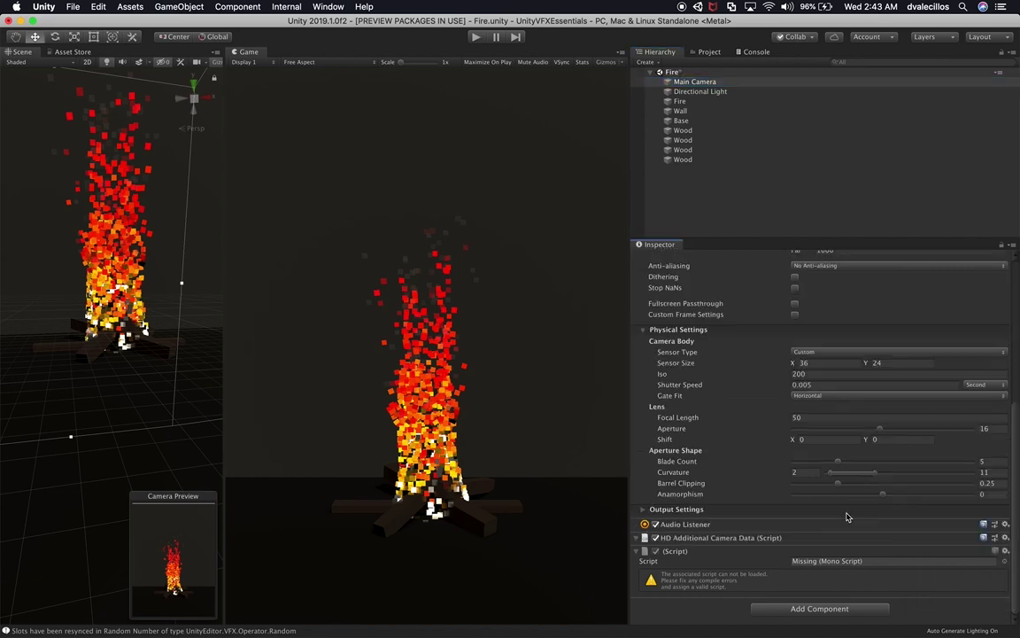
{"action": "left_click", "coordinate": [1005, 552]}
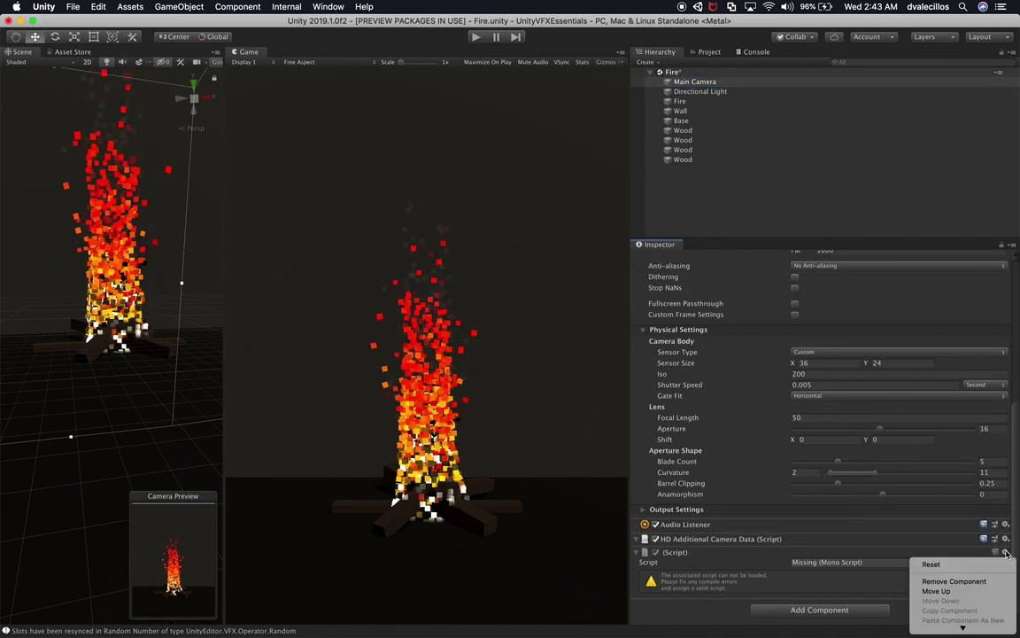
{"action": "left_click", "coordinate": [969, 580]}
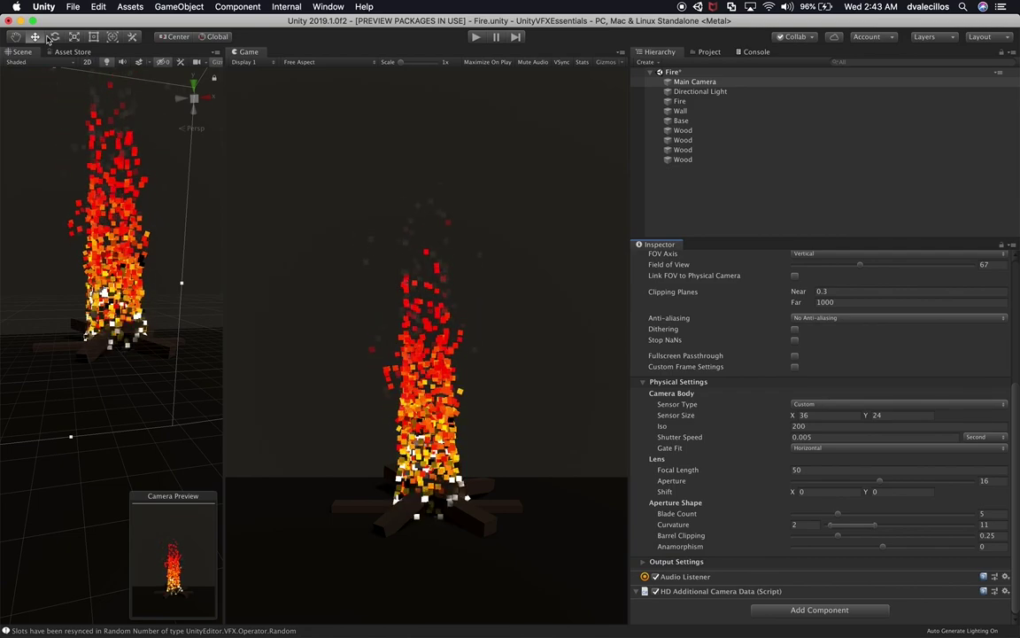
Dock the Game view alongside the Scene view and resize the panes to enlarge the Game view and Inspector.
{"action": "left_click_drag", "start_coordinate": [241, 52], "coordinate": [159, 51]}
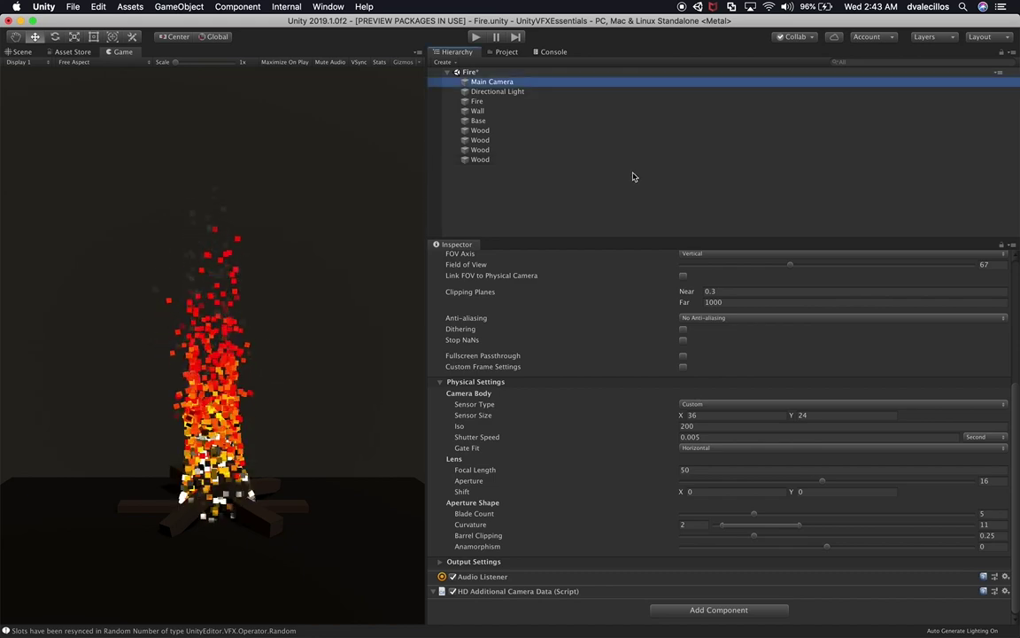
{"action": "left_click_drag", "start_coordinate": [630, 194], "coordinate": [664, 199]}
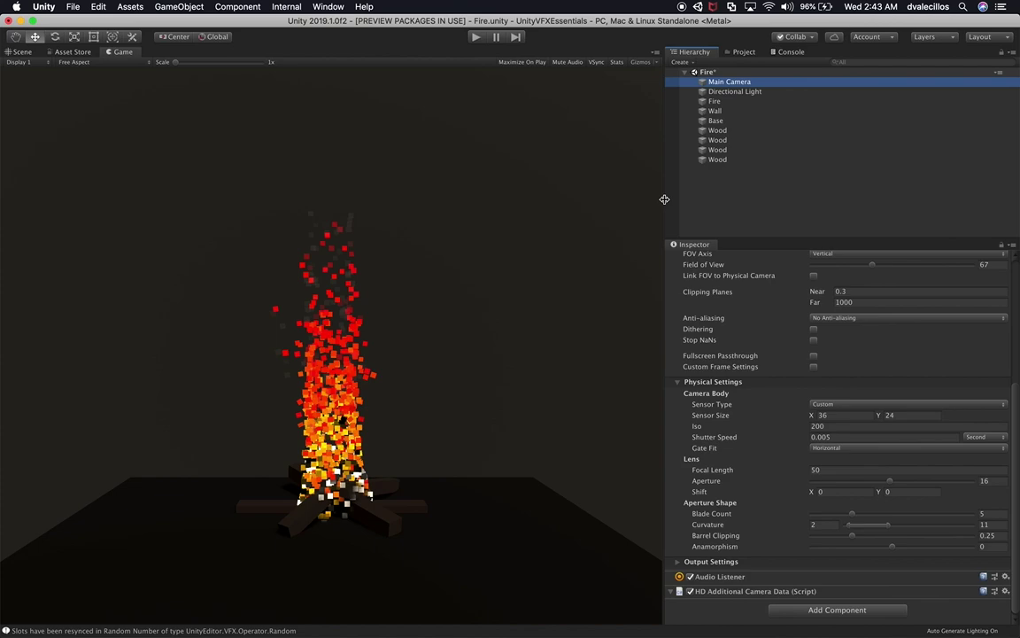
{"action": "left_click_drag", "start_coordinate": [736, 242], "coordinate": [729, 178]}
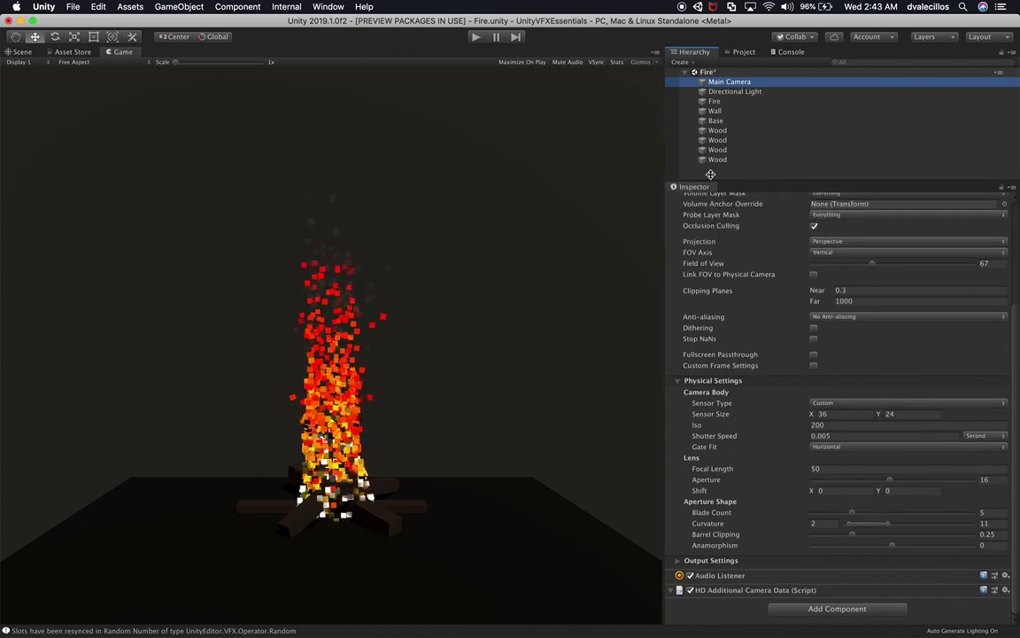
Close the Asset Store view so only the Scene and Game views share that pane.
{"action": "left_click", "coordinate": [83, 53]}
{"action": "right_click", "coordinate": [83, 55]}
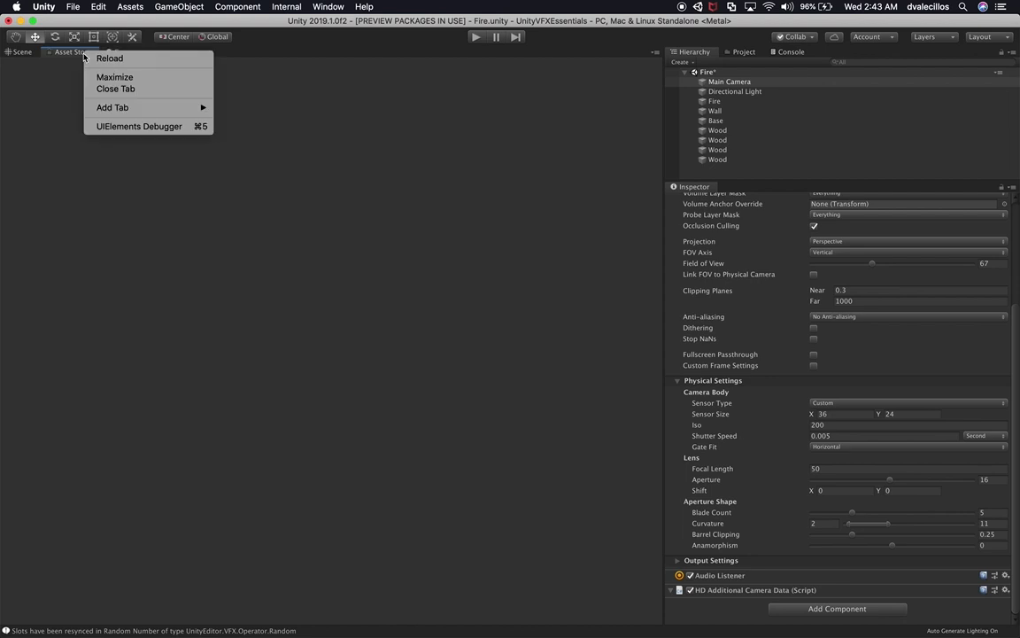
{"action": "left_click", "coordinate": [97, 84]}
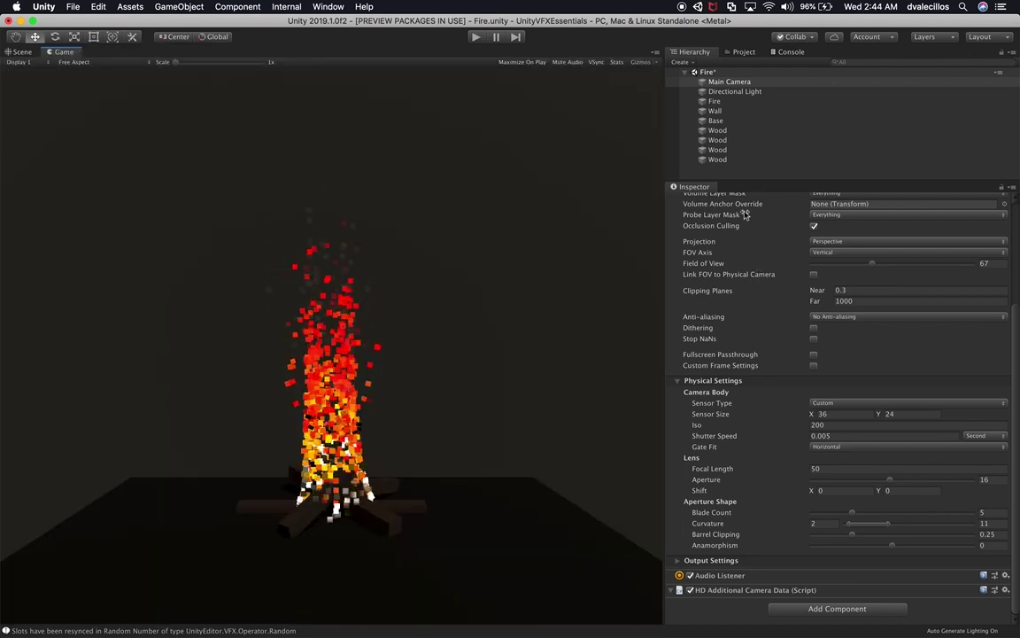
Add a Scene Settings rendering object to the Fire scene.
{"action": "scroll", "coordinate": [777, 385], "scroll_direction": "up", "scroll_amount": 5}
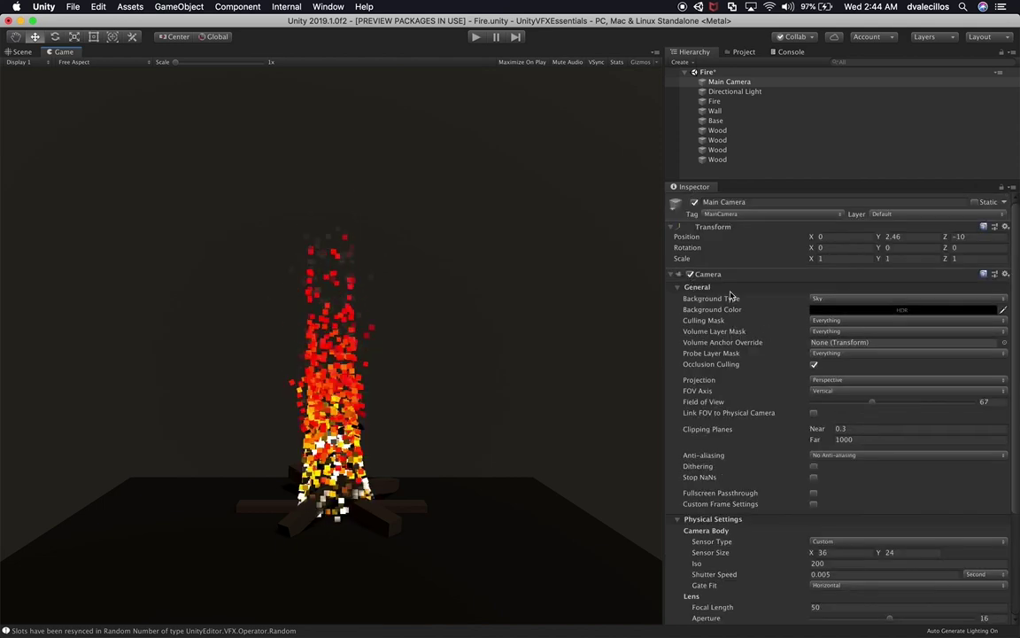
{"action": "scroll", "coordinate": [674, 390], "scroll_direction": "down", "scroll_amount": 5}
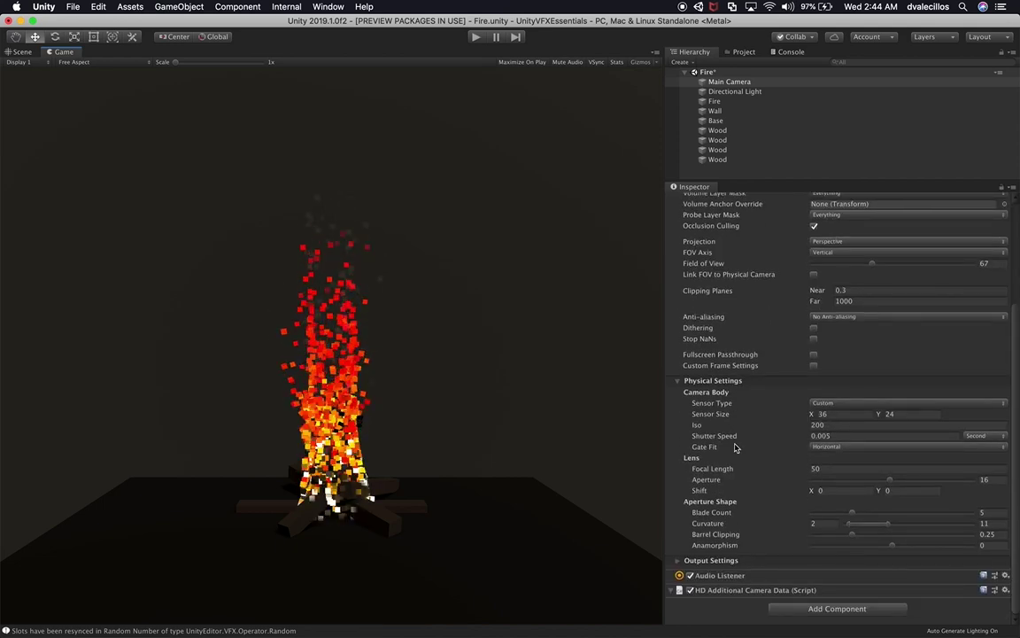
{"action": "right_click", "coordinate": [750, 177]}
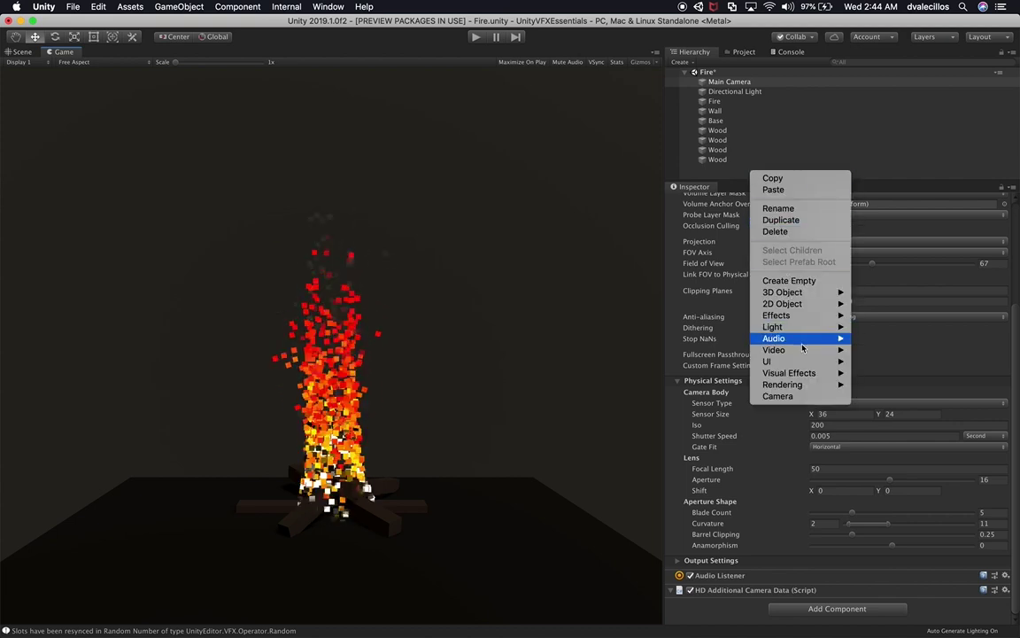
{"action": "mouse_move", "coordinate": [811, 374]}
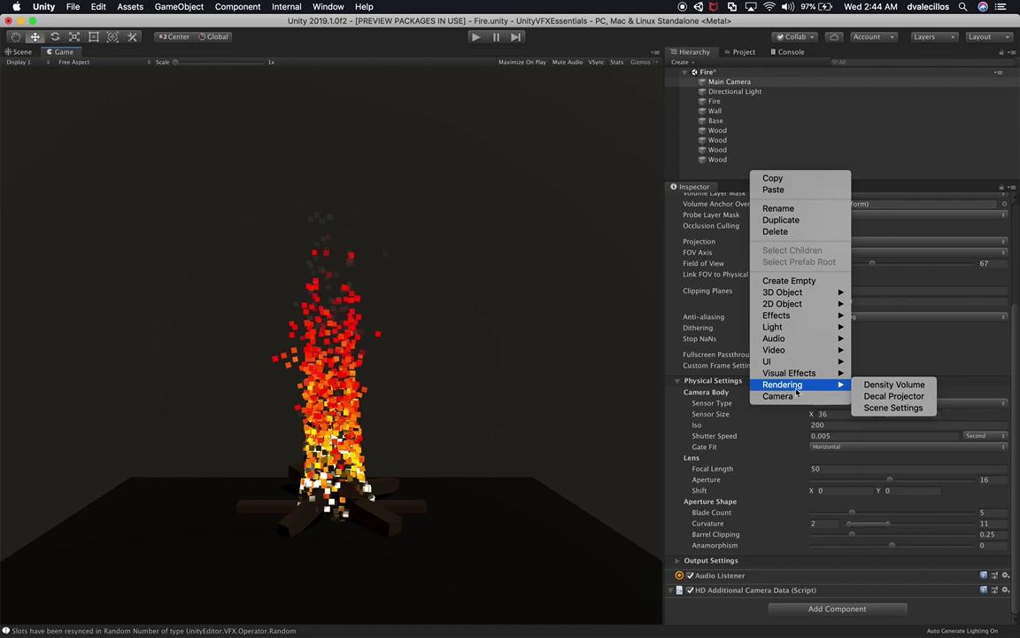
{"action": "left_click", "coordinate": [892, 408]}
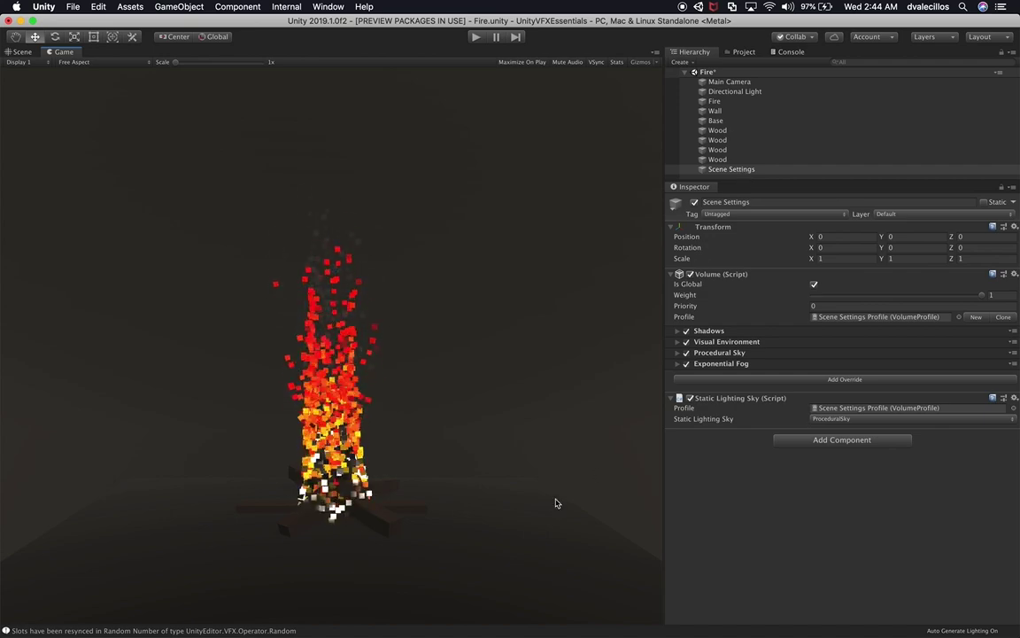
Toggle the Scene Settings' Shadows, Visual Environment, Procedural Sky and Exponential Fog overrides off and back on to compare the lighting.
{"action": "left_click", "coordinate": [721, 342]}
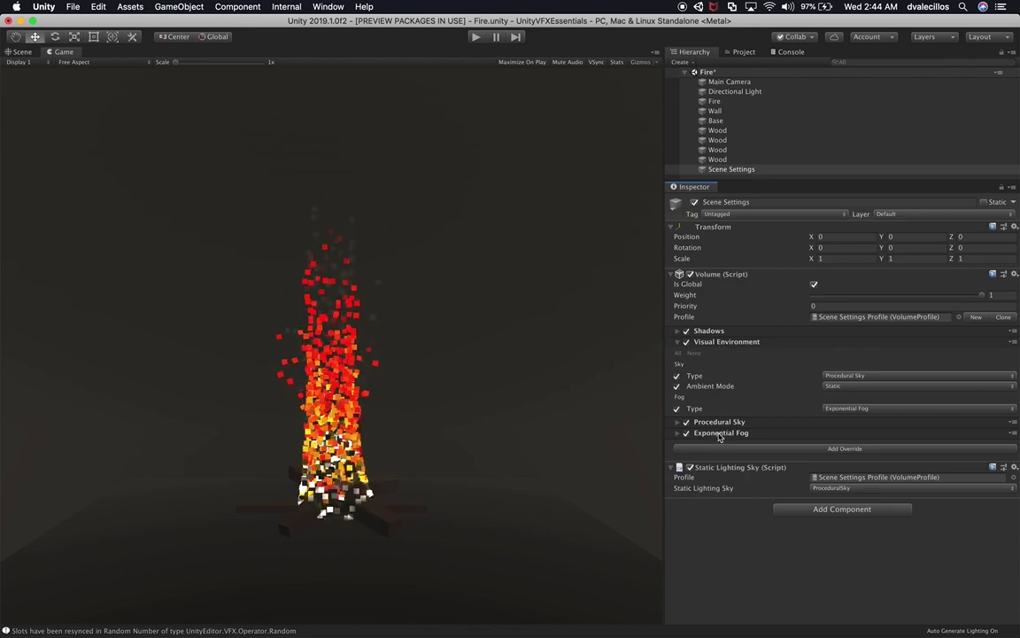
{"action": "left_click", "coordinate": [687, 433]}
{"action": "left_click", "coordinate": [687, 423]}
{"action": "left_click", "coordinate": [686, 342]}
{"action": "left_click", "coordinate": [687, 331]}
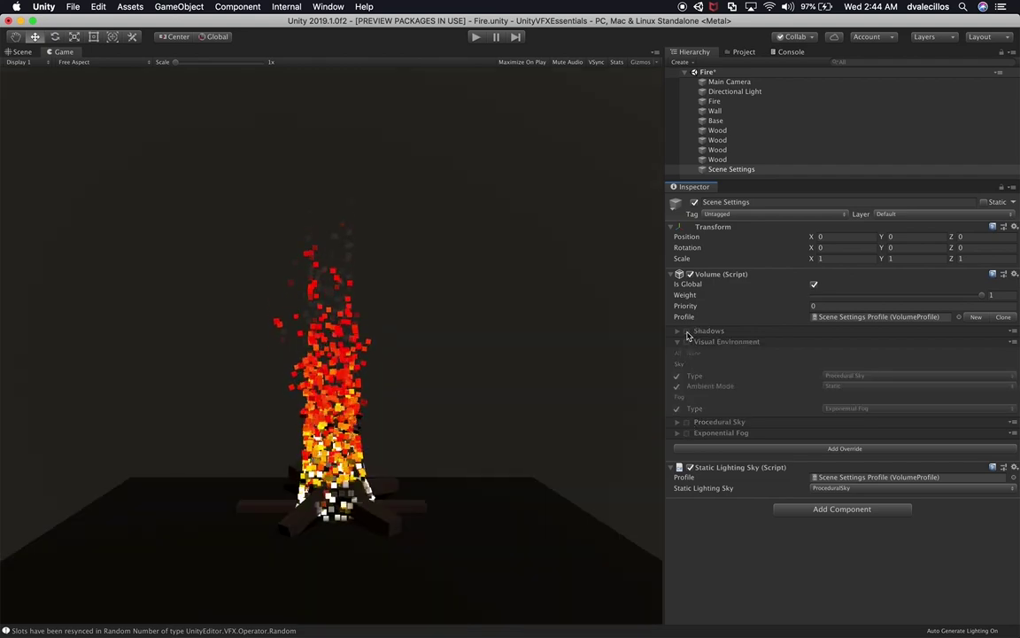
{"action": "left_click", "coordinate": [686, 332]}
{"action": "left_click", "coordinate": [687, 342]}
{"action": "left_click", "coordinate": [687, 422]}
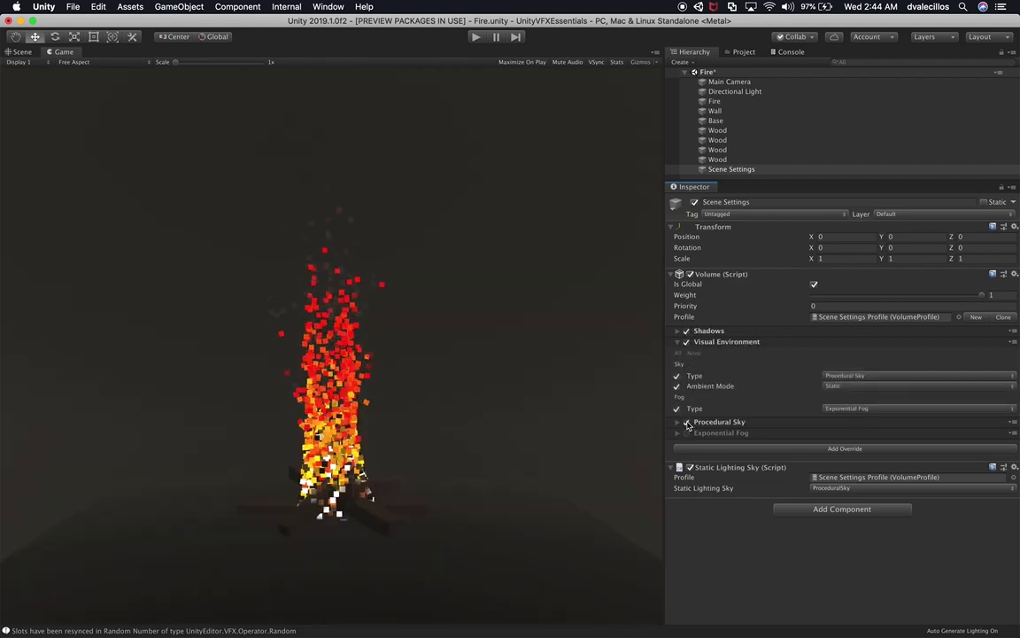
{"action": "left_click", "coordinate": [687, 434]}
{"action": "left_click", "coordinate": [686, 342]}
{"action": "left_click", "coordinate": [686, 342]}
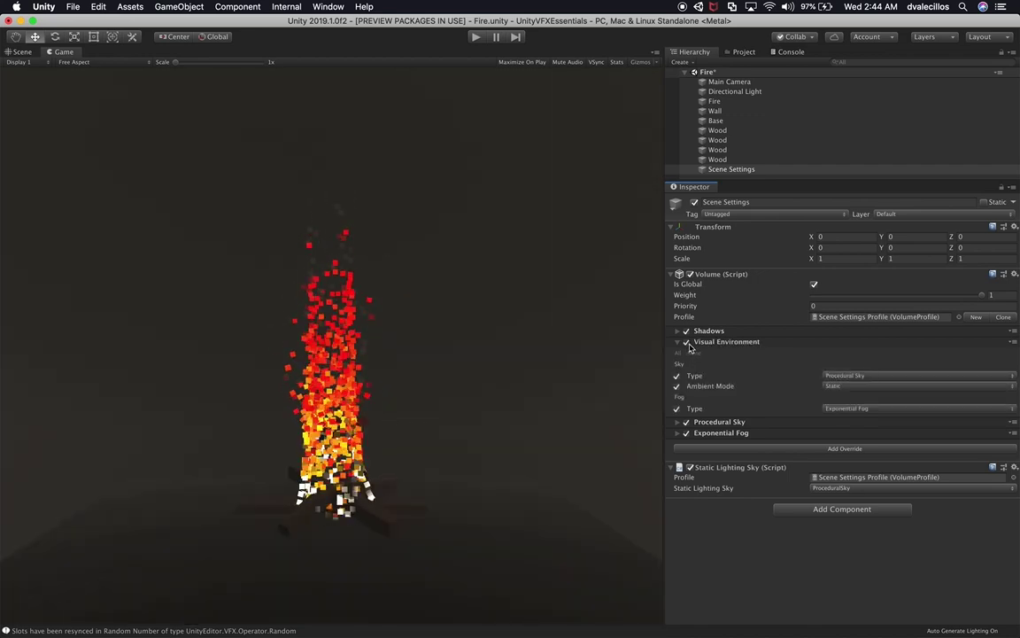
Try the HDRI Sky, Gradient Sky and None sky types in the Visual Environment override, then return to Procedural Sky.
{"action": "left_click", "coordinate": [869, 377]}
{"action": "key", "text": "Up"}
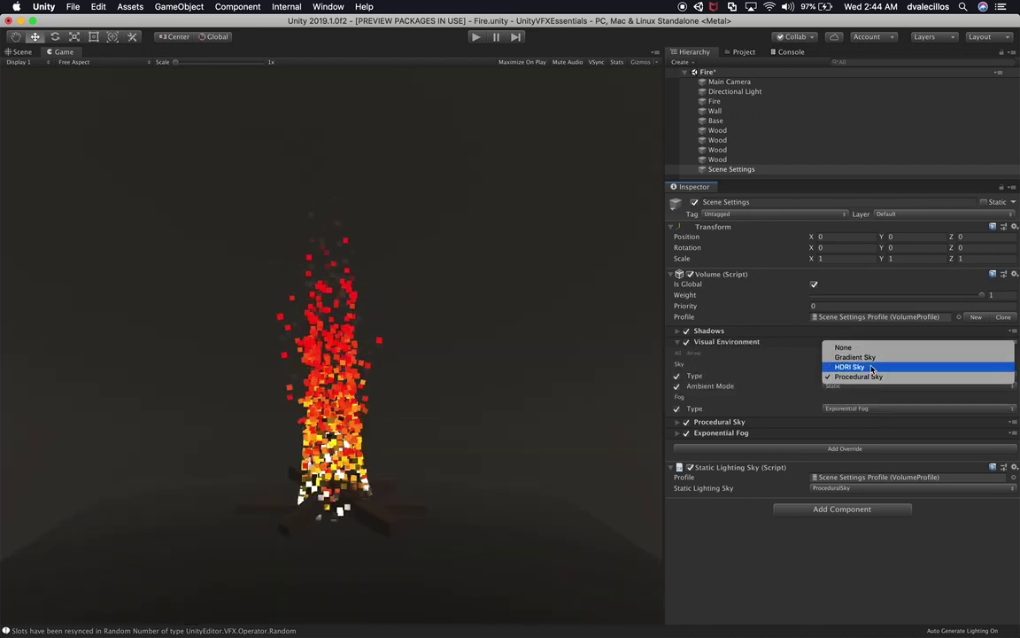
{"action": "key", "text": "Return"}
{"action": "left_click", "coordinate": [869, 377]}
{"action": "key", "text": "Up"}
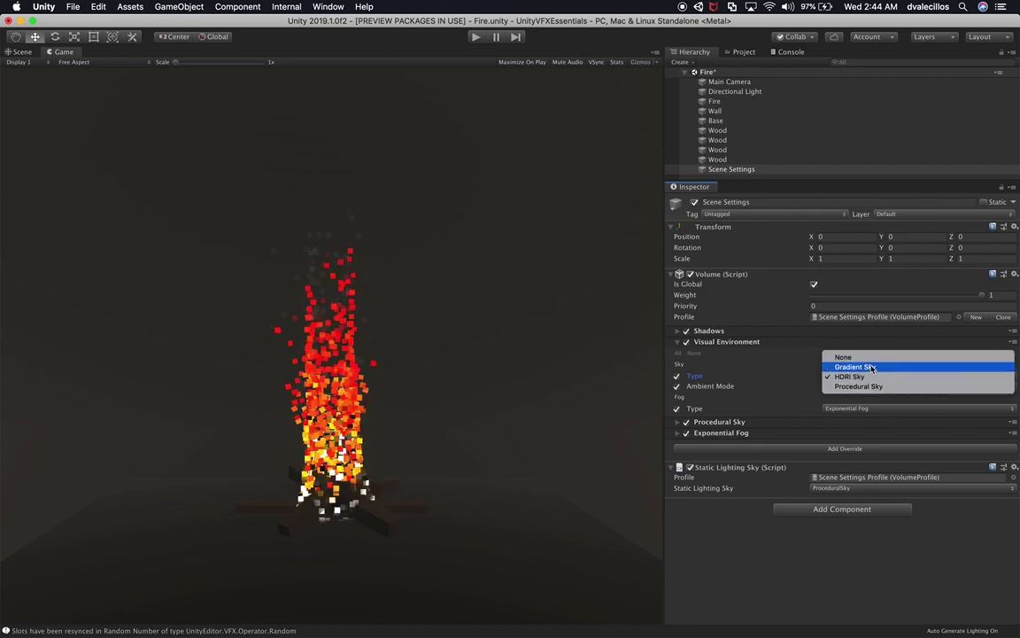
{"action": "key", "text": "Return"}
{"action": "left_click", "coordinate": [866, 376]}
{"action": "key", "text": "Up"}
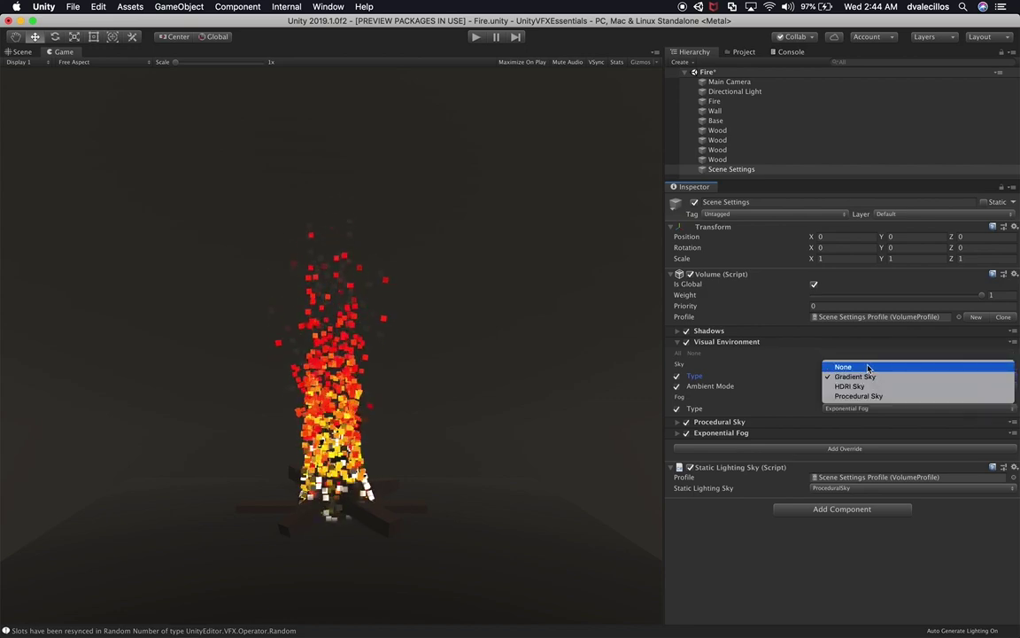
{"action": "key", "text": "Return"}
{"action": "left_click", "coordinate": [863, 377]}
{"action": "left_click", "coordinate": [852, 405]}
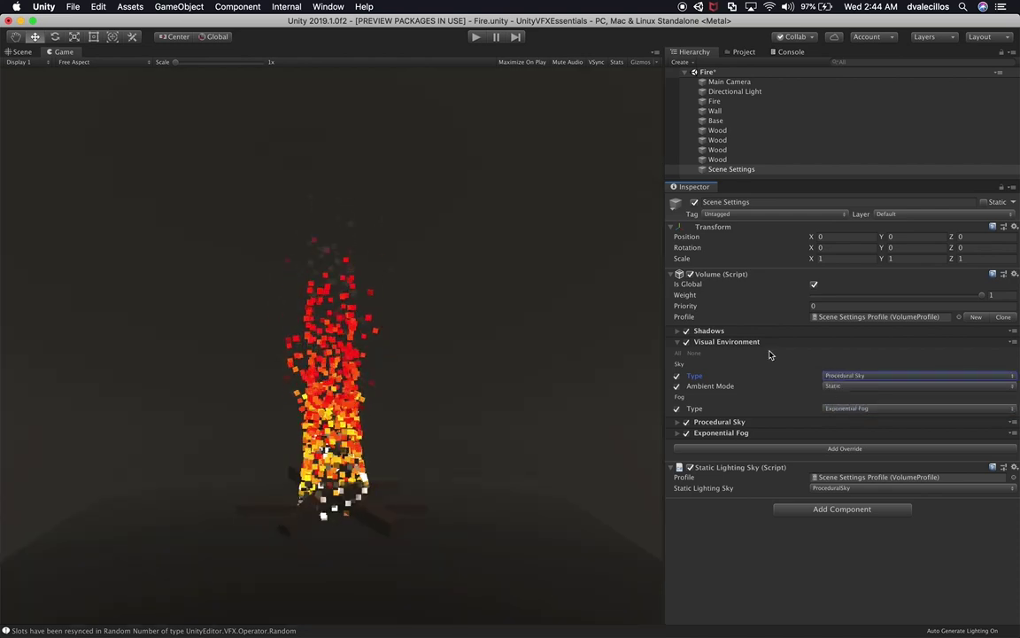
{"action": "left_click", "coordinate": [740, 342]}
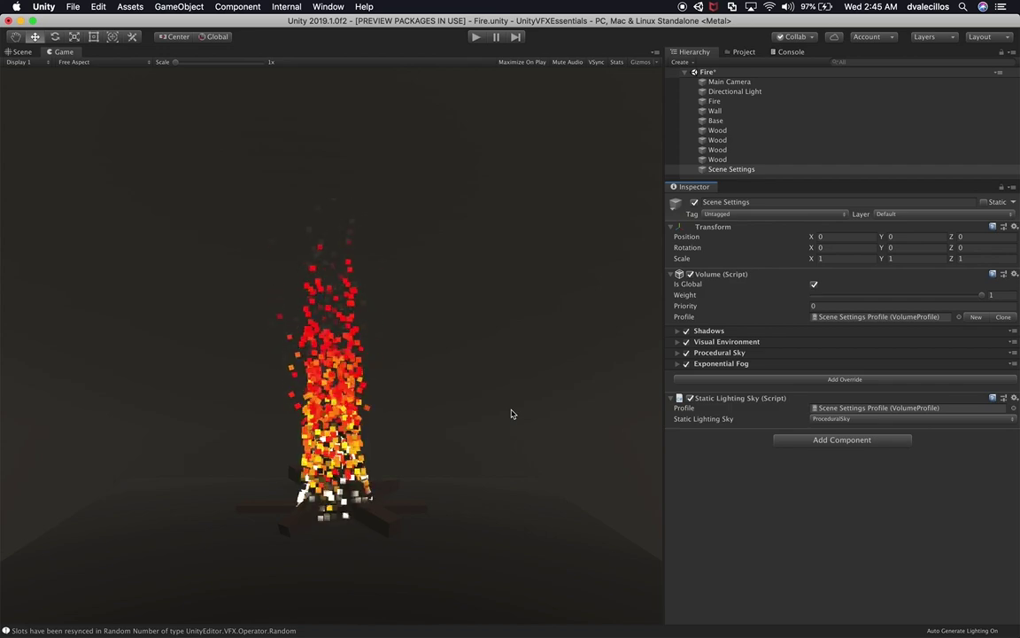
{"action": "left_click", "coordinate": [703, 380]}
{"action": "left_click", "coordinate": [702, 380]}
{"action": "left_click", "coordinate": [705, 379]}
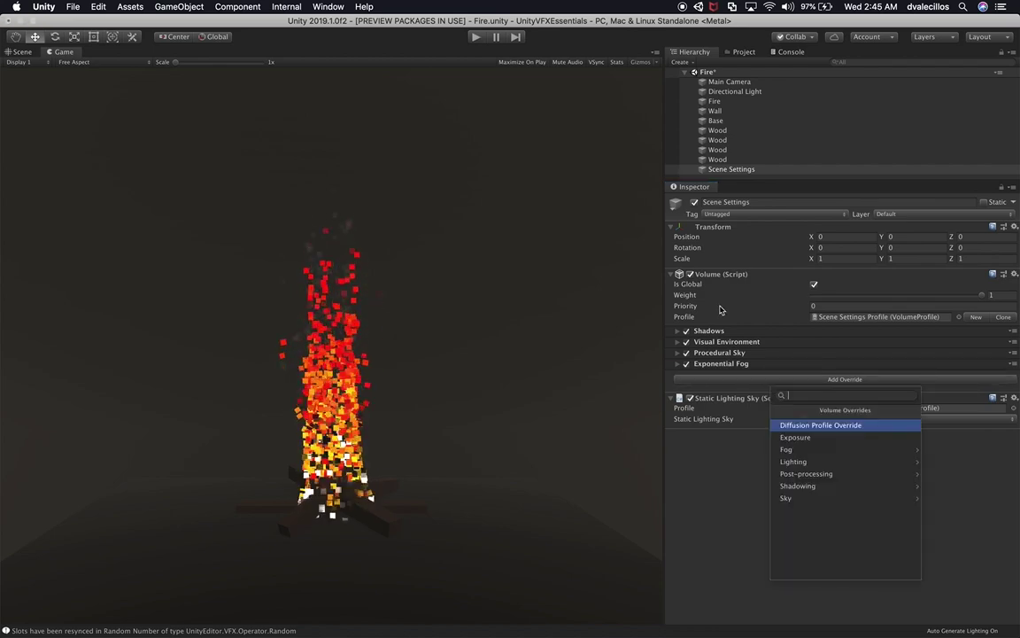
{"action": "left_click", "coordinate": [734, 276]}
{"action": "left_click", "coordinate": [726, 275]}
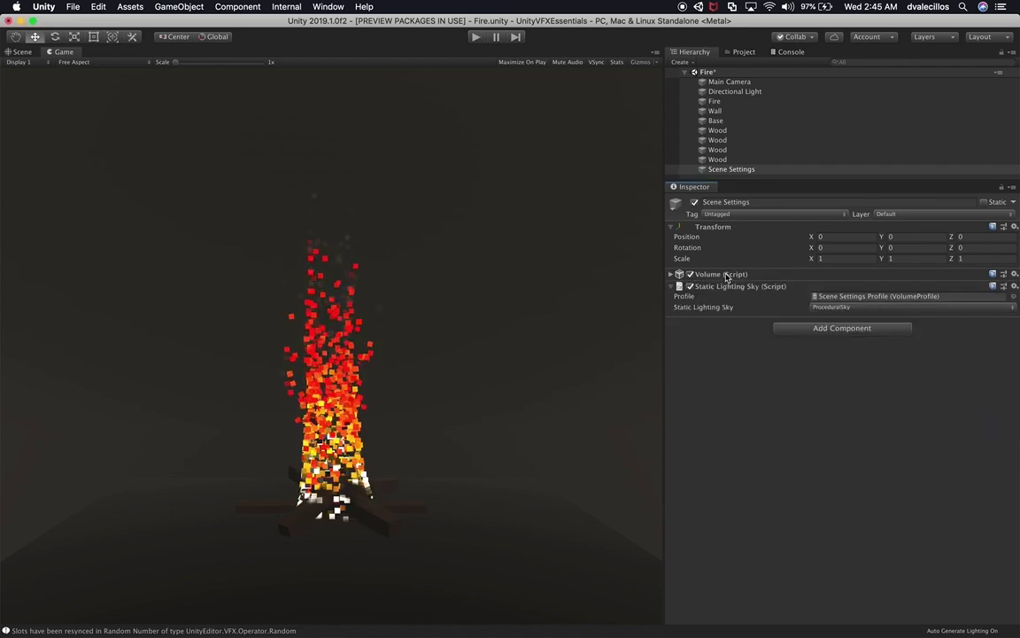
{"action": "left_click", "coordinate": [727, 276]}
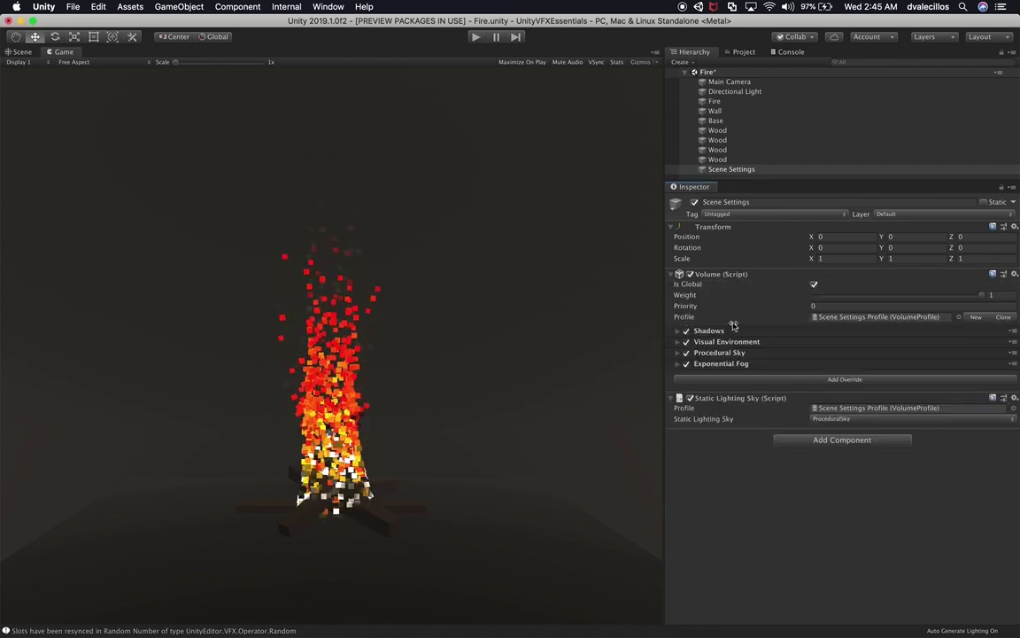
Add a Bloom post-processing override to the Scene Settings' Volume component.
{"action": "left_click", "coordinate": [852, 382]}
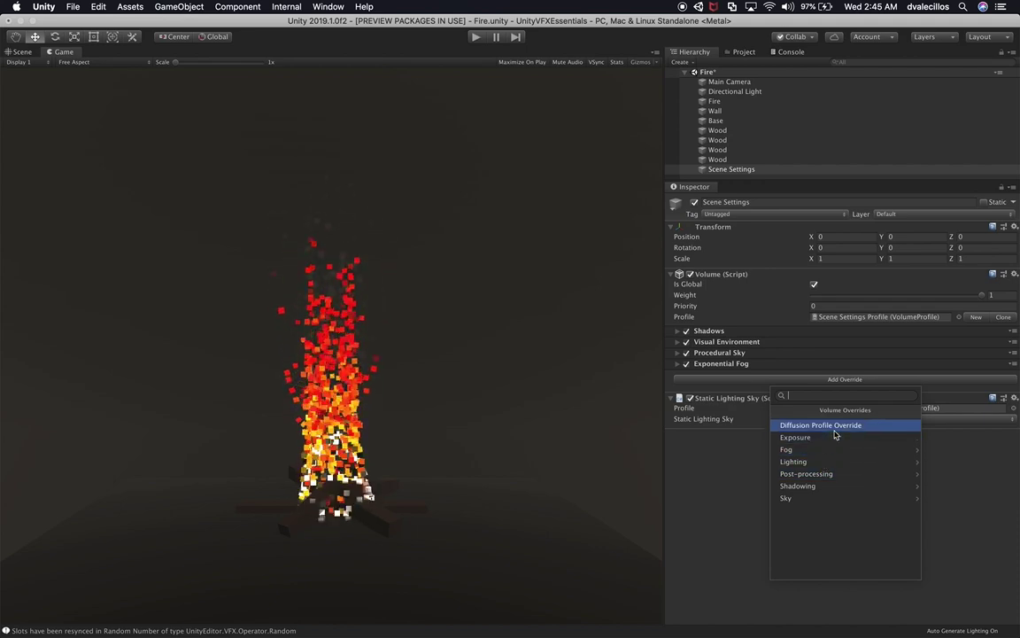
{"action": "left_click", "coordinate": [825, 477]}
{"action": "scroll", "coordinate": [831, 519], "scroll_direction": "down", "scroll_amount": 2}
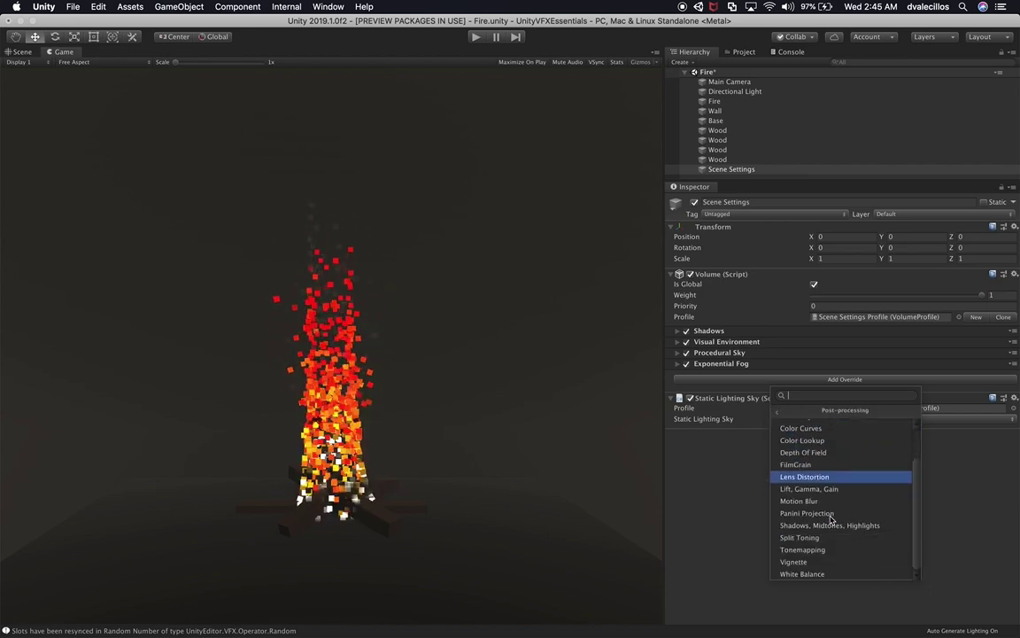
{"action": "scroll", "coordinate": [832, 519], "scroll_direction": "up", "scroll_amount": 2}
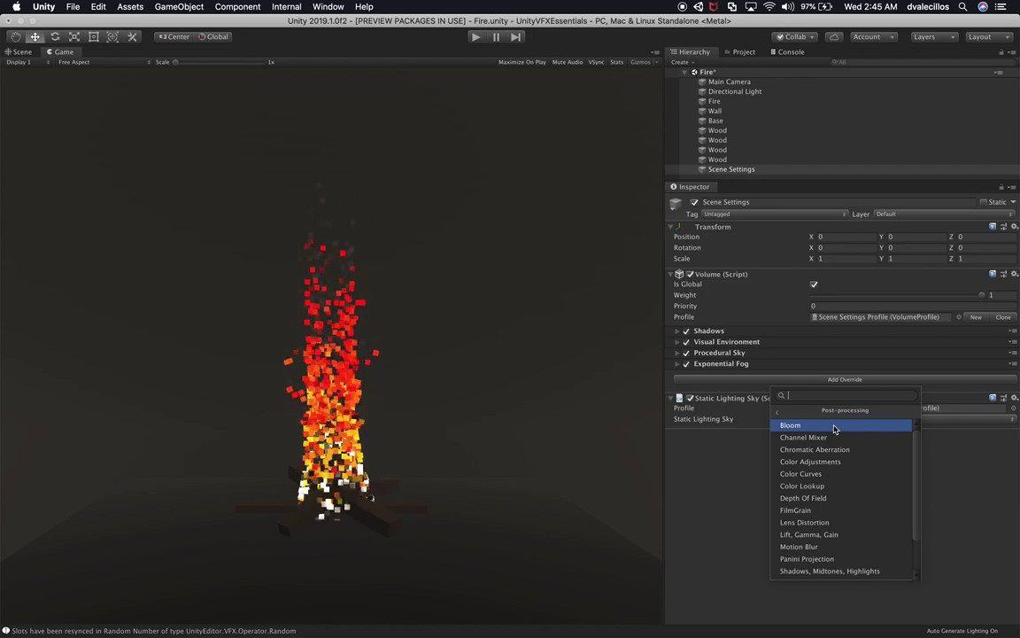
{"action": "left_click", "coordinate": [803, 426]}
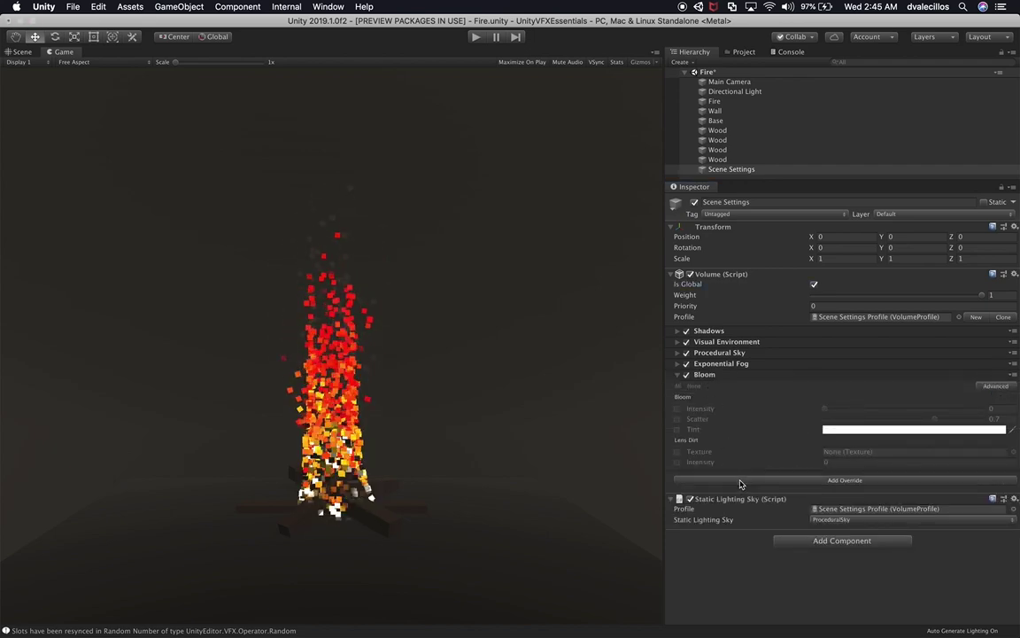
Add a Vignette post-processing override to the same Volume, below Bloom.
{"action": "left_click", "coordinate": [735, 481]}
{"action": "left_click", "coordinate": [793, 380]}
{"action": "scroll", "coordinate": [826, 426], "scroll_direction": "down", "scroll_amount": 1}
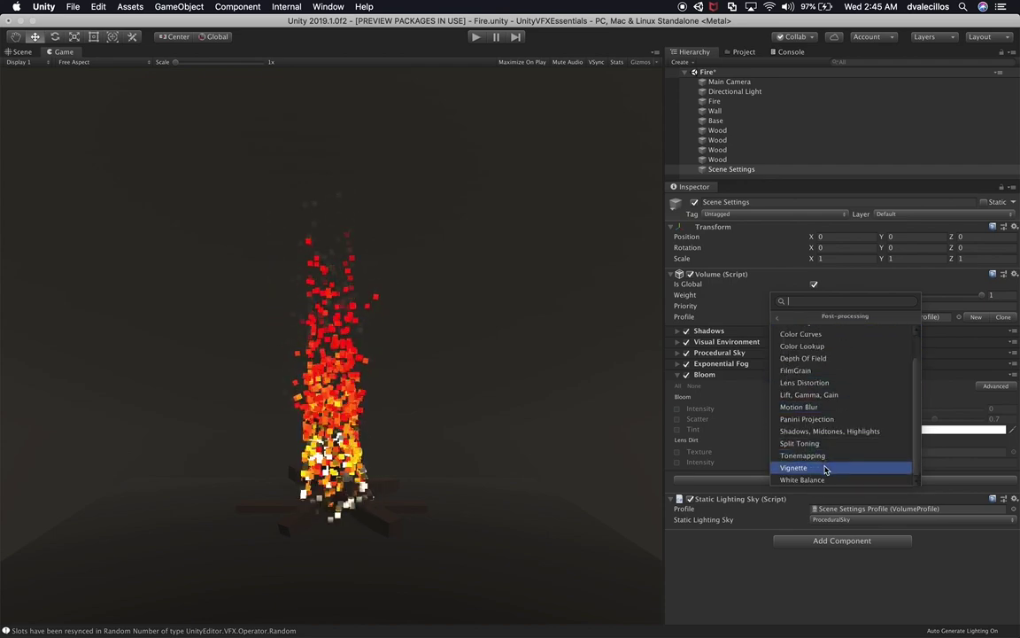
{"action": "left_click", "coordinate": [825, 469]}
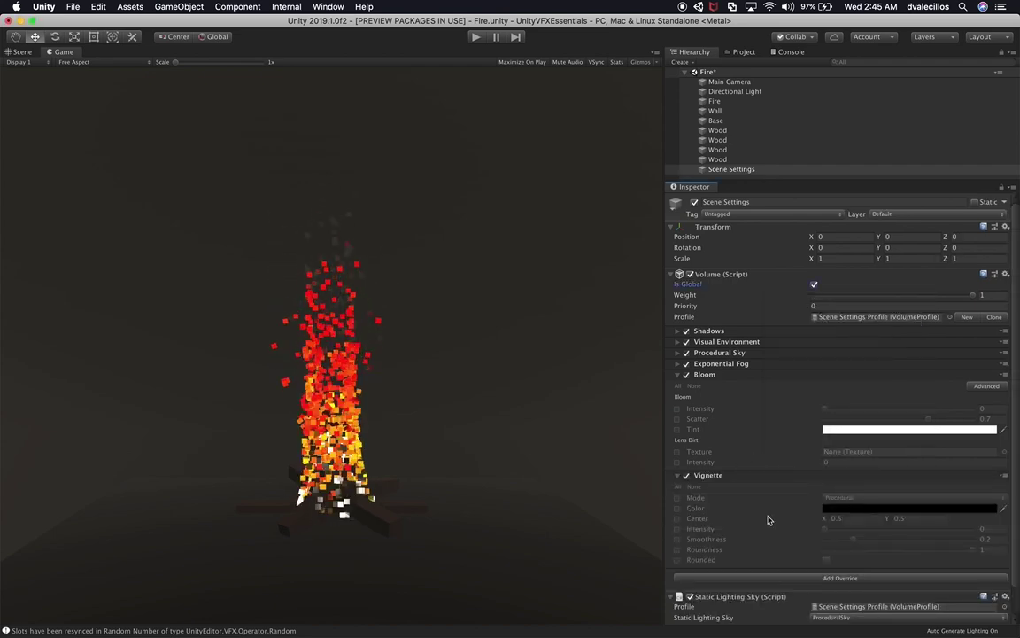
{"action": "scroll", "coordinate": [769, 521], "scroll_direction": "down", "scroll_amount": 1}
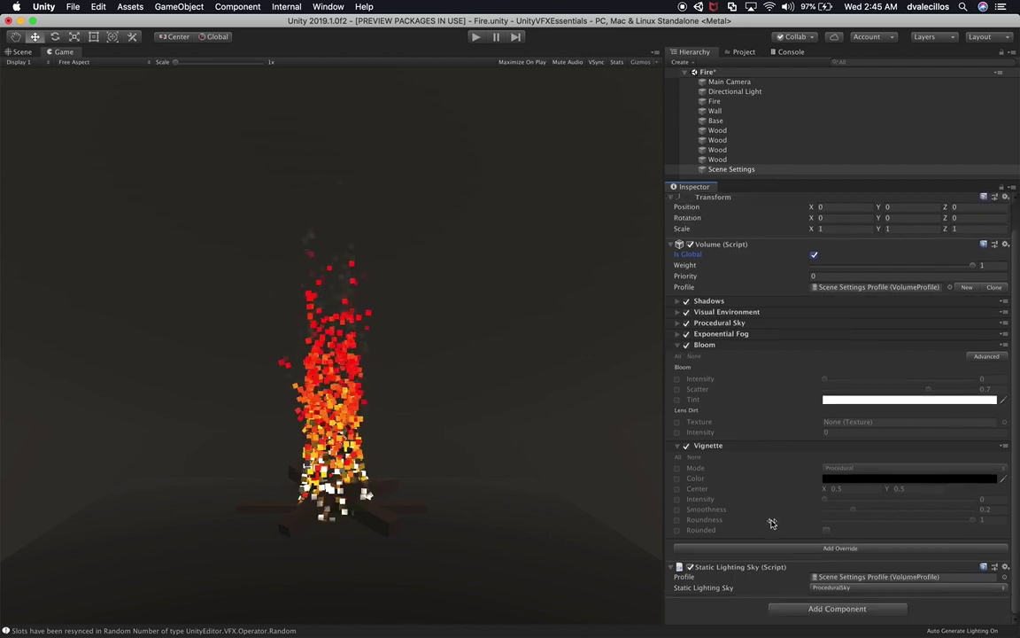
Try out a Tonemapping post-processing override on the Scene Settings' Volume and remove it again.
{"action": "left_click", "coordinate": [724, 546]}
{"action": "left_click", "coordinate": [802, 448]}
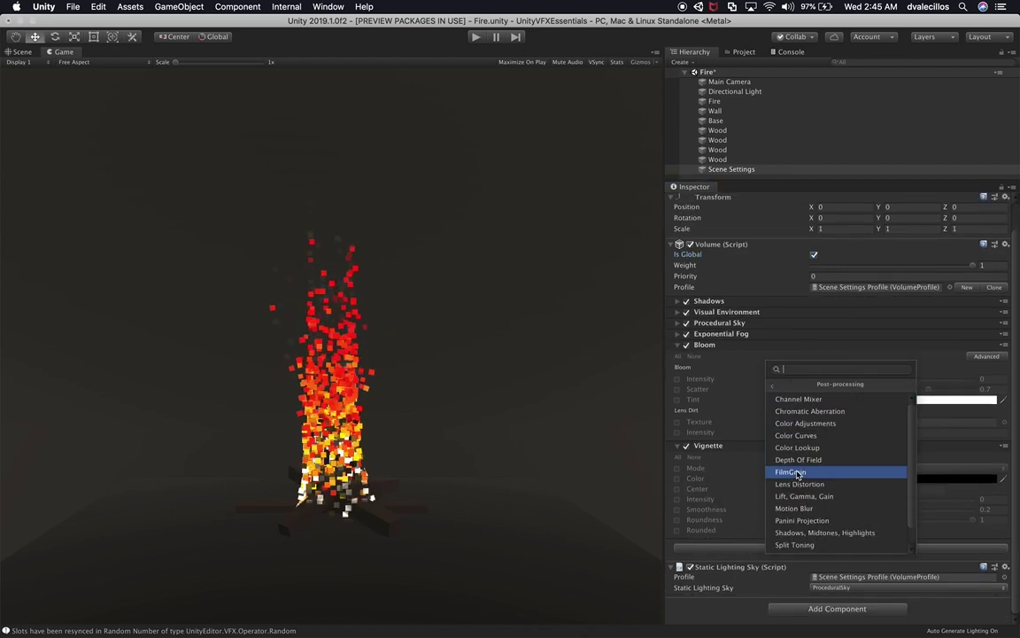
{"action": "scroll", "coordinate": [825, 519], "scroll_direction": "down", "scroll_amount": 2}
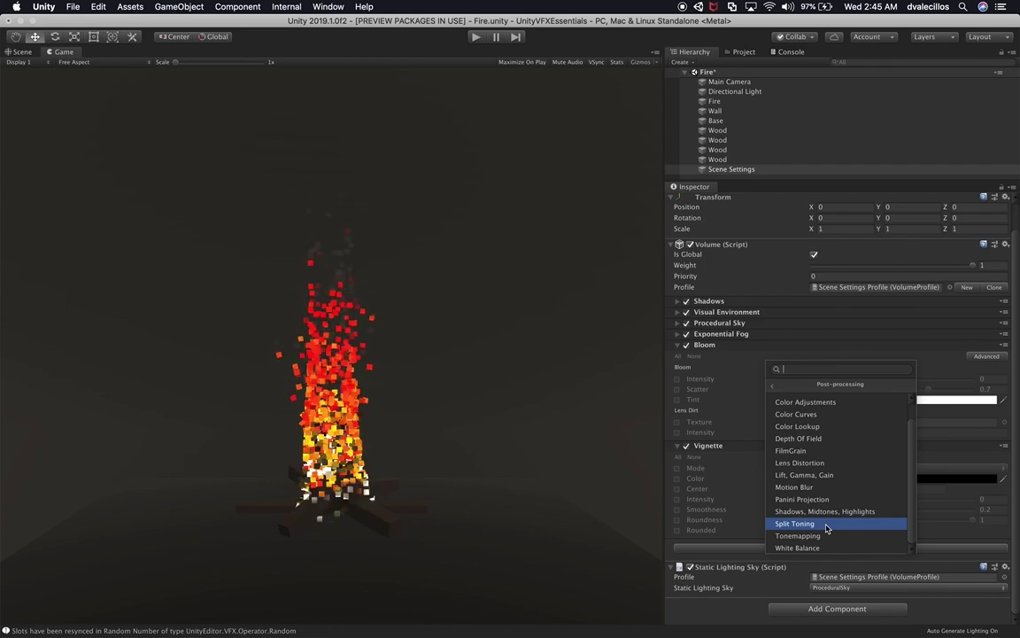
{"action": "left_click", "coordinate": [821, 536]}
{"action": "scroll", "coordinate": [833, 554], "scroll_direction": "down", "scroll_amount": 2}
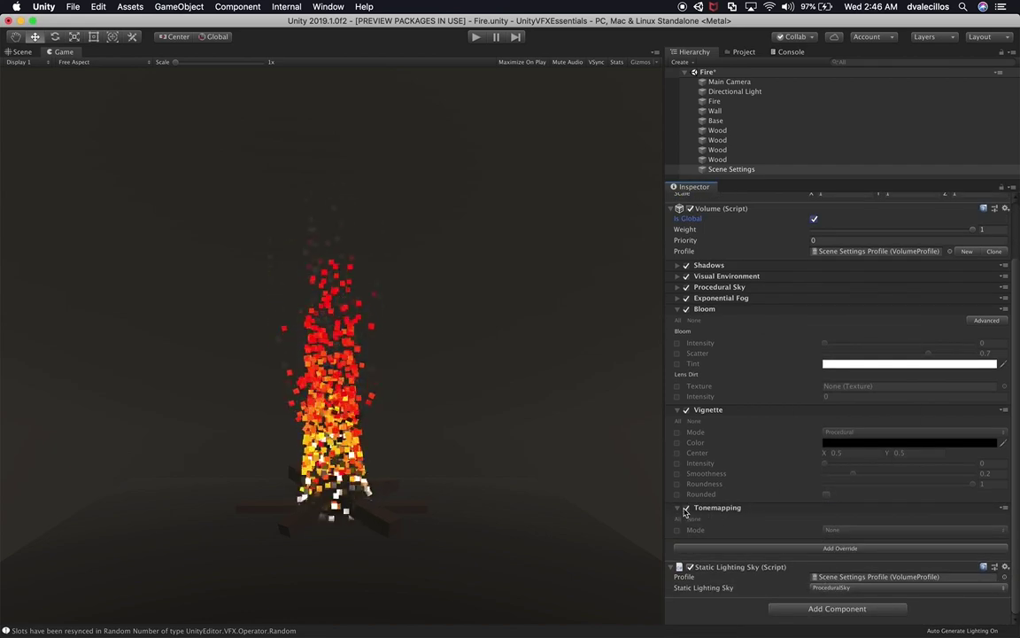
{"action": "left_click", "coordinate": [1004, 509]}
{"action": "key", "text": "Escape"}
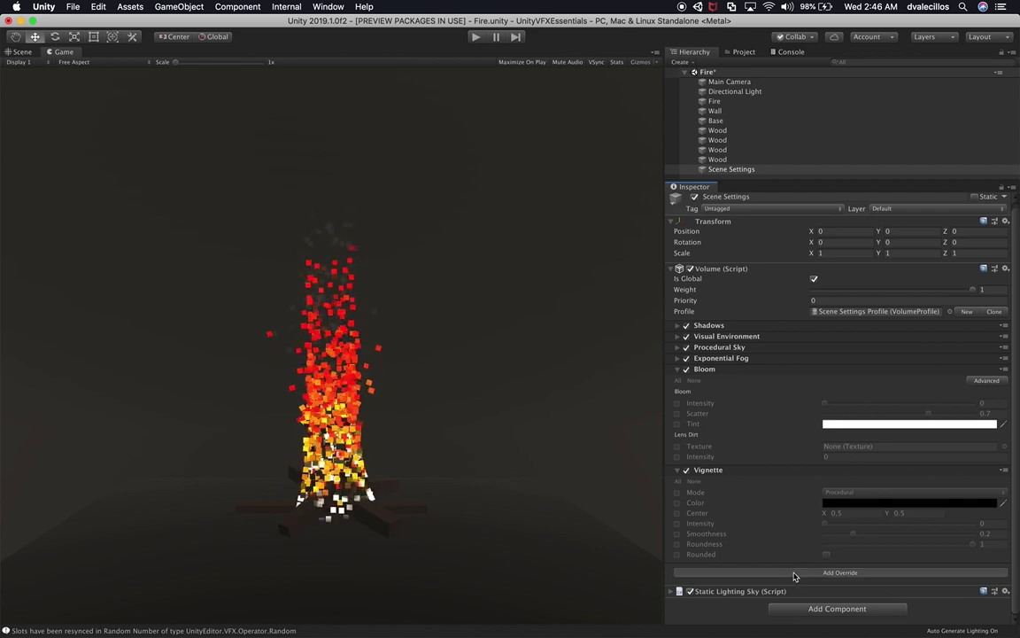
Add a Color Adjustments post-processing override to the Scene Settings' Volume, below Vignette.
{"action": "left_click", "coordinate": [793, 575]}
{"action": "left_click", "coordinate": [817, 474]}
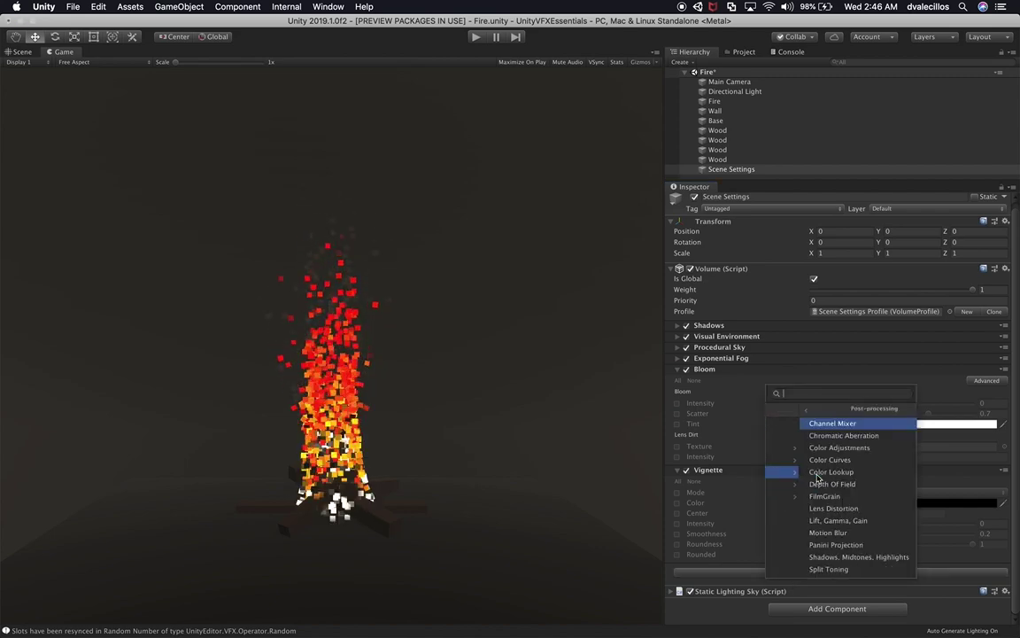
{"action": "scroll", "coordinate": [826, 512], "scroll_direction": "down", "scroll_amount": 2}
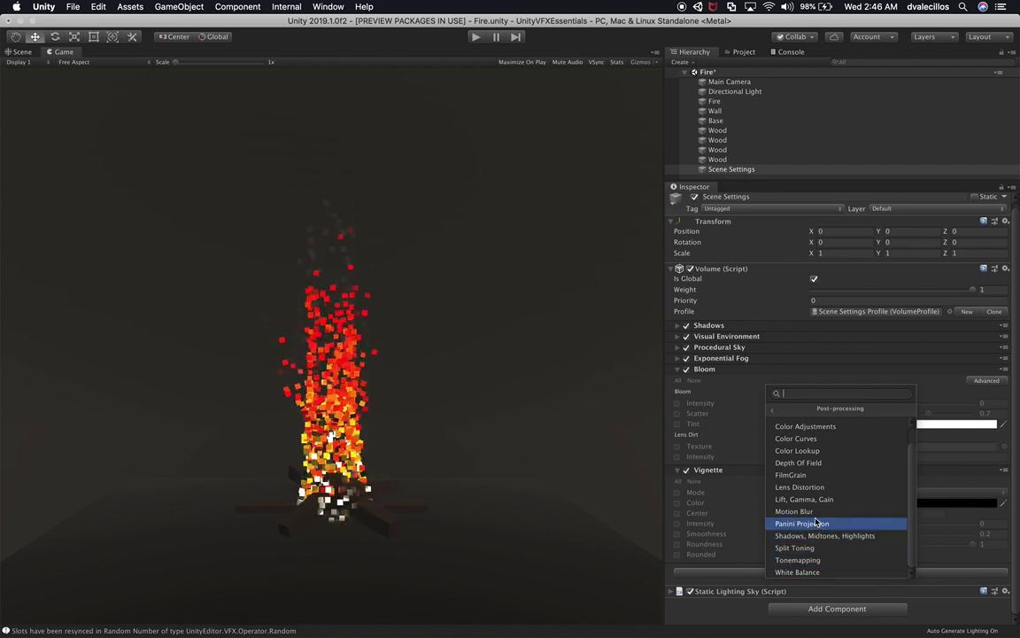
{"action": "scroll", "coordinate": [819, 489], "scroll_direction": "up", "scroll_amount": 2}
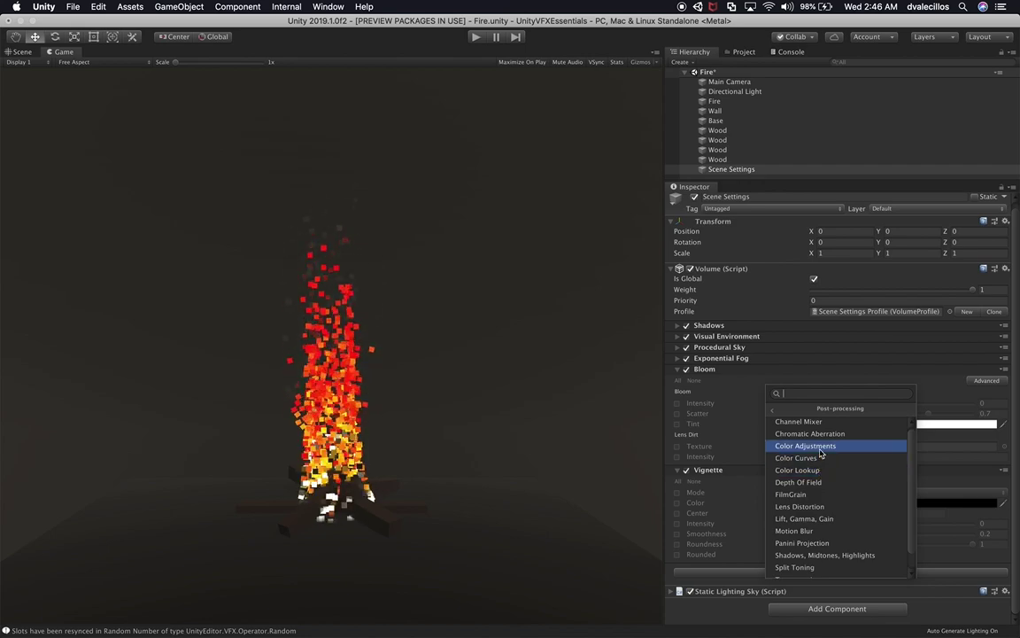
{"action": "left_click", "coordinate": [821, 452]}
{"action": "scroll", "coordinate": [815, 514], "scroll_direction": "down", "scroll_amount": 3}
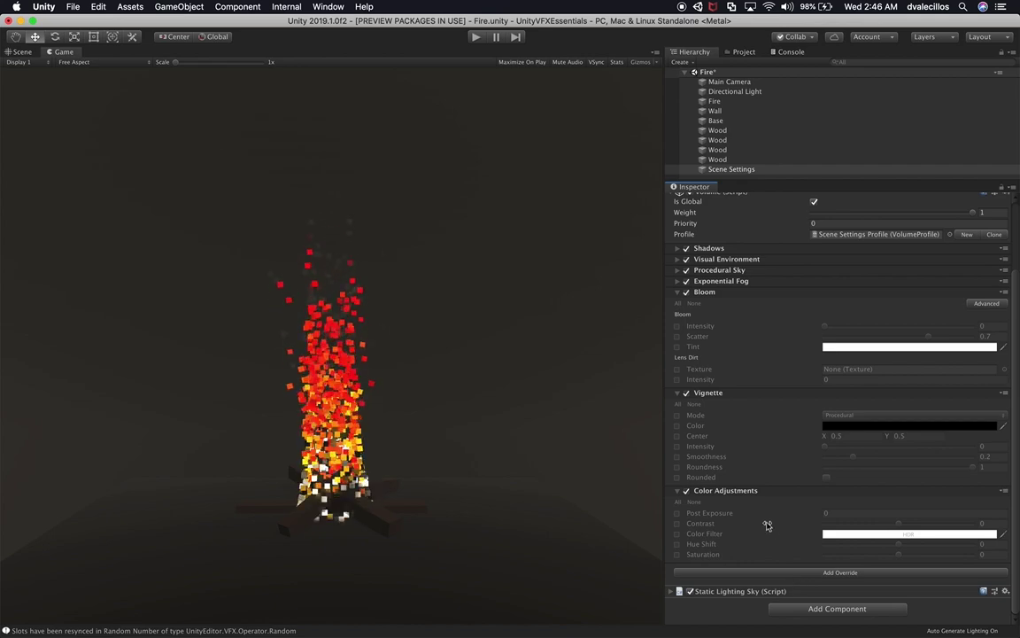
Add a Lens Distortion post-processing override to the Volume, below Color Adjustments.
{"action": "left_click", "coordinate": [753, 572]}
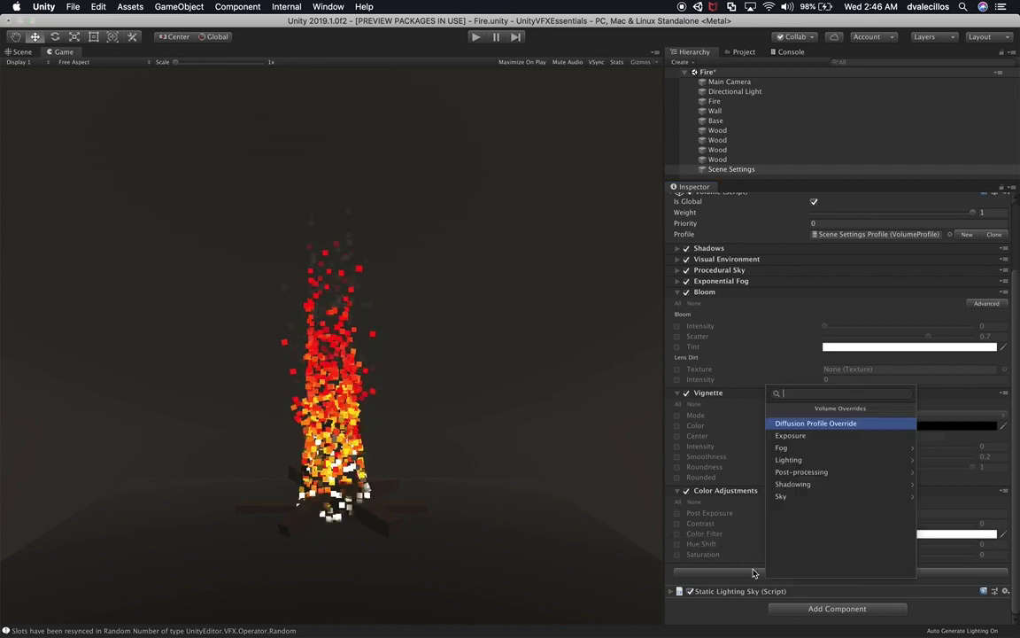
{"action": "left_click", "coordinate": [812, 471]}
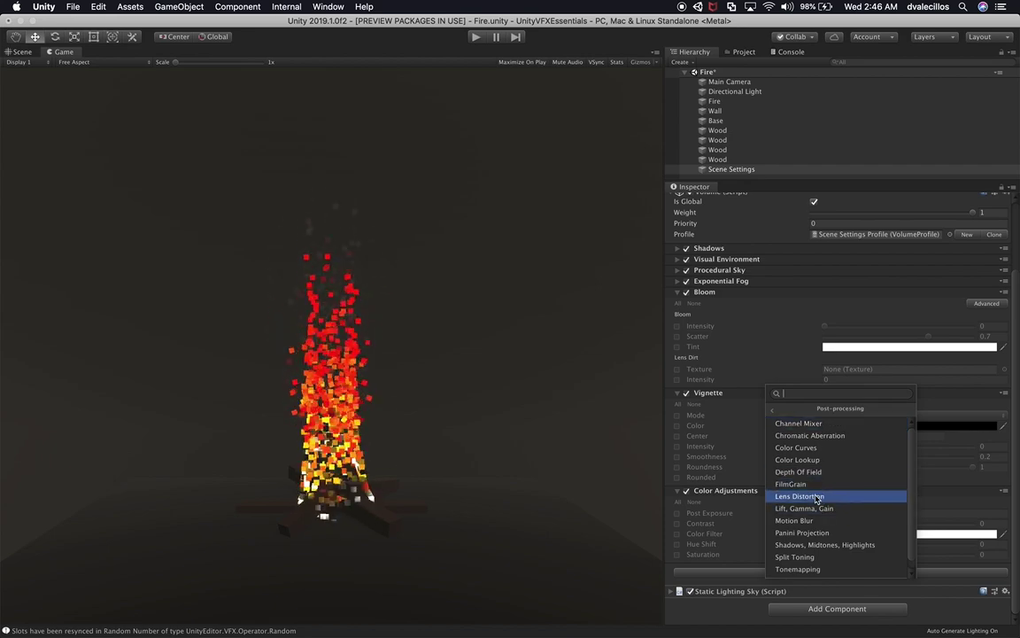
{"action": "left_click", "coordinate": [817, 498]}
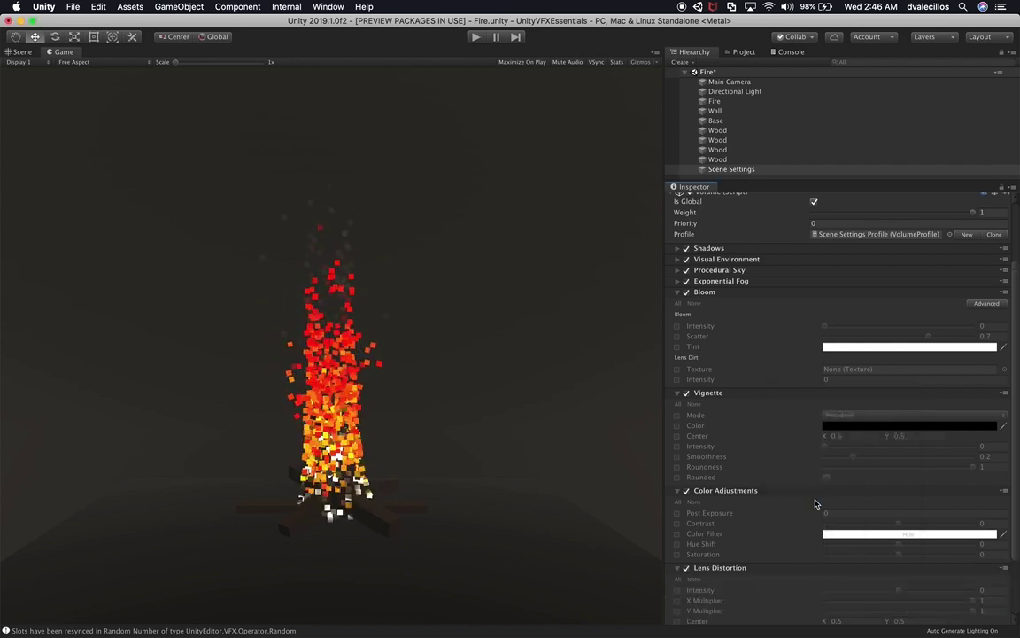
Try out a Split Toning post-processing override below Lens Distortion and remove it again.
{"action": "scroll", "coordinate": [793, 517], "scroll_direction": "down", "scroll_amount": 3}
{"action": "left_click", "coordinate": [774, 571]}
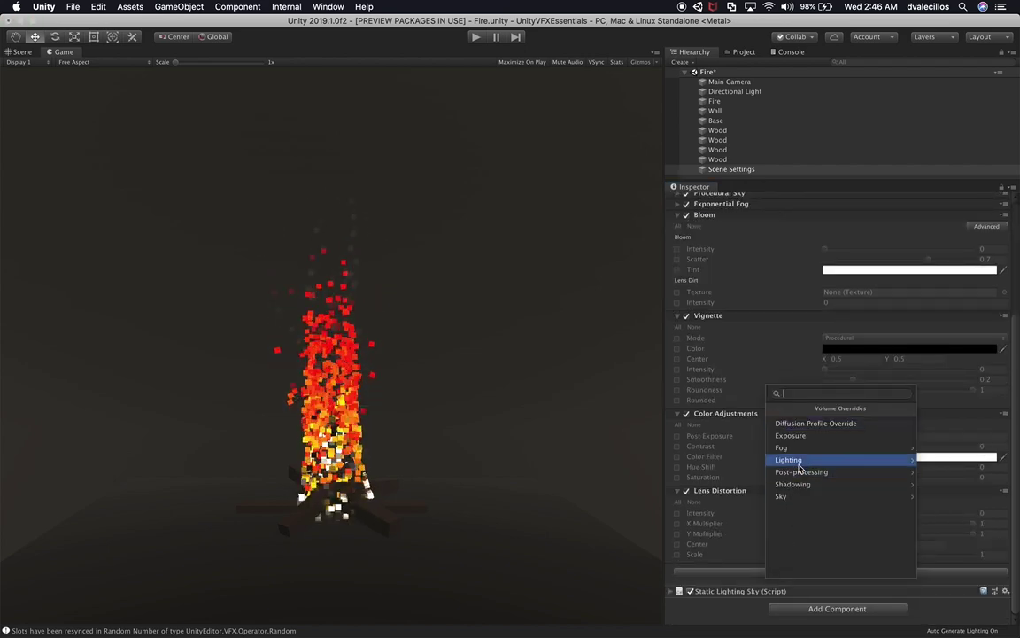
{"action": "left_click", "coordinate": [801, 472]}
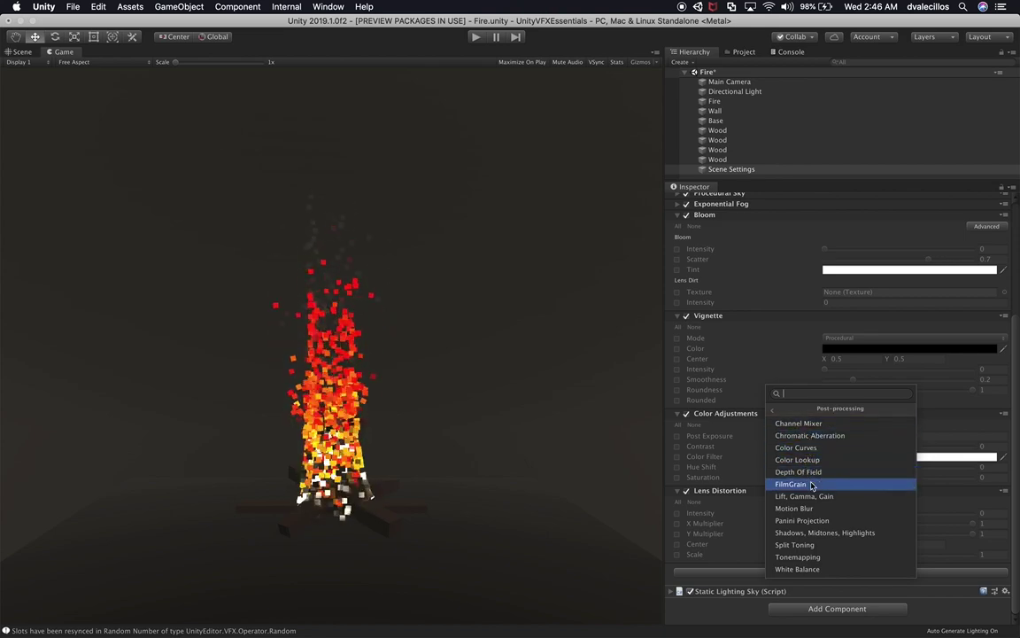
{"action": "left_click", "coordinate": [810, 551]}
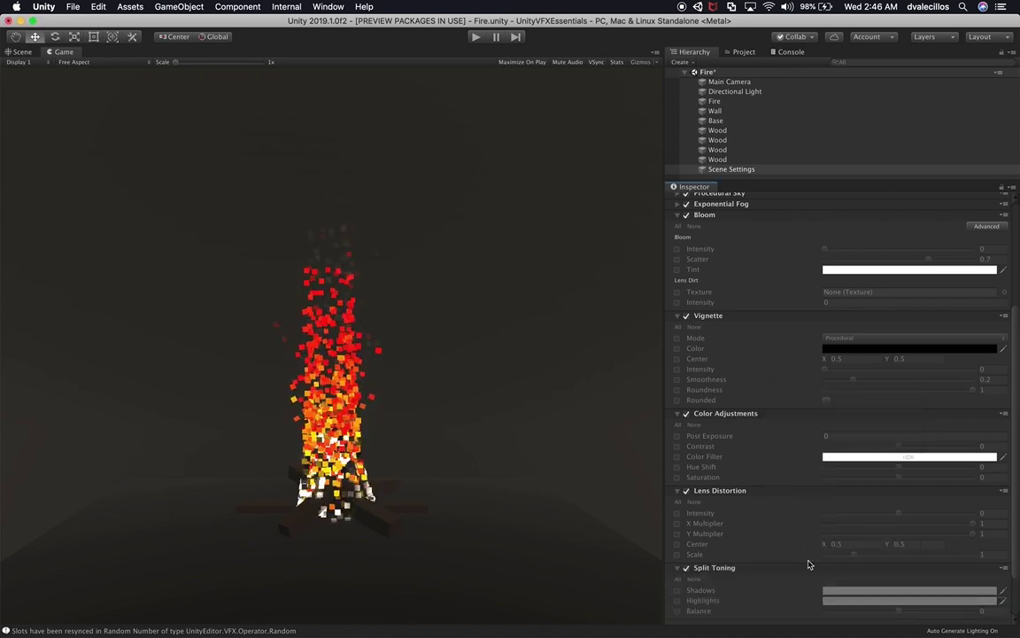
{"action": "scroll", "coordinate": [808, 562], "scroll_direction": "down", "scroll_amount": 2}
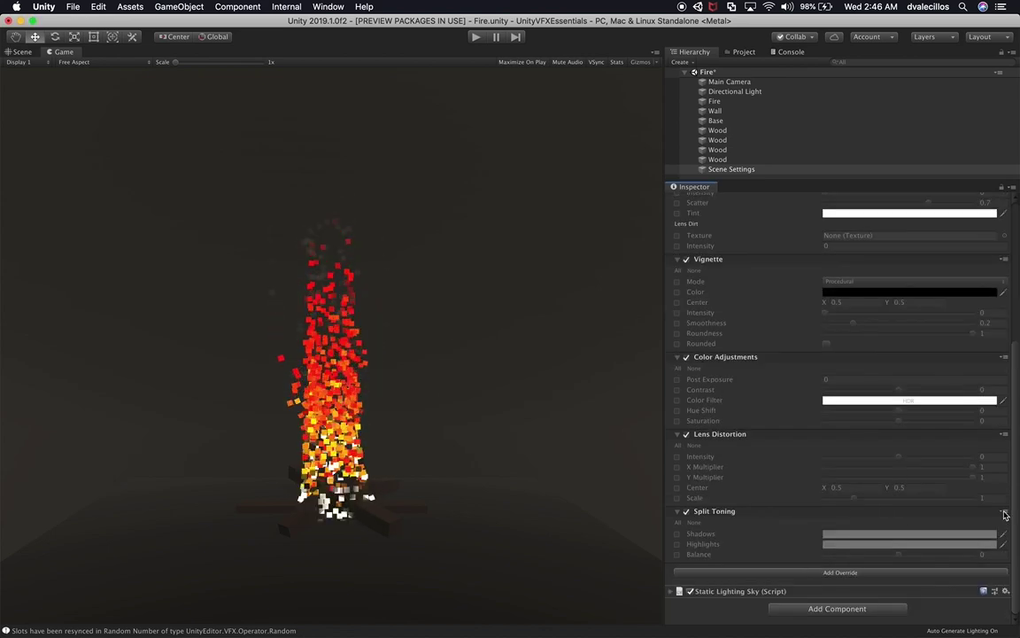
{"action": "left_click", "coordinate": [1004, 513]}
{"action": "left_click", "coordinate": [973, 562]}
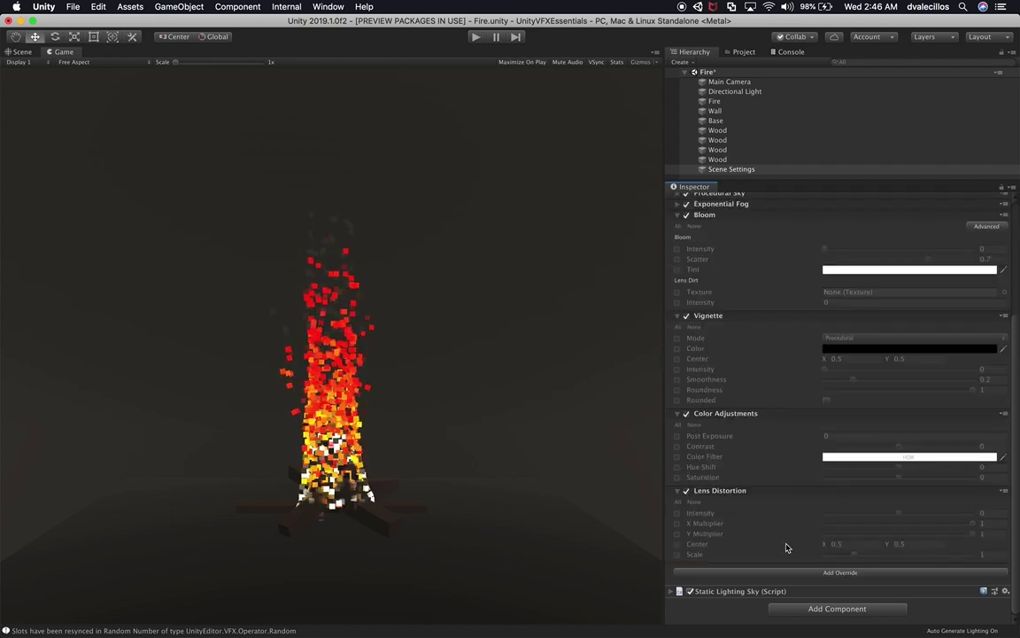
Add a Channel Mixer post-processing override to the Volume, below Lens Distortion.
{"action": "left_click", "coordinate": [791, 574]}
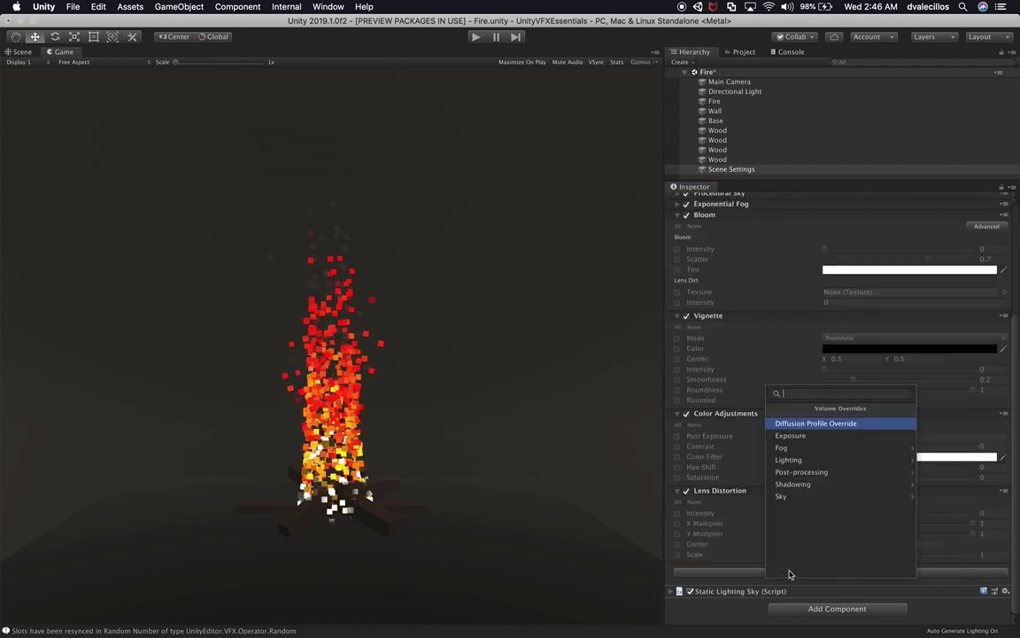
{"action": "left_click", "coordinate": [837, 472]}
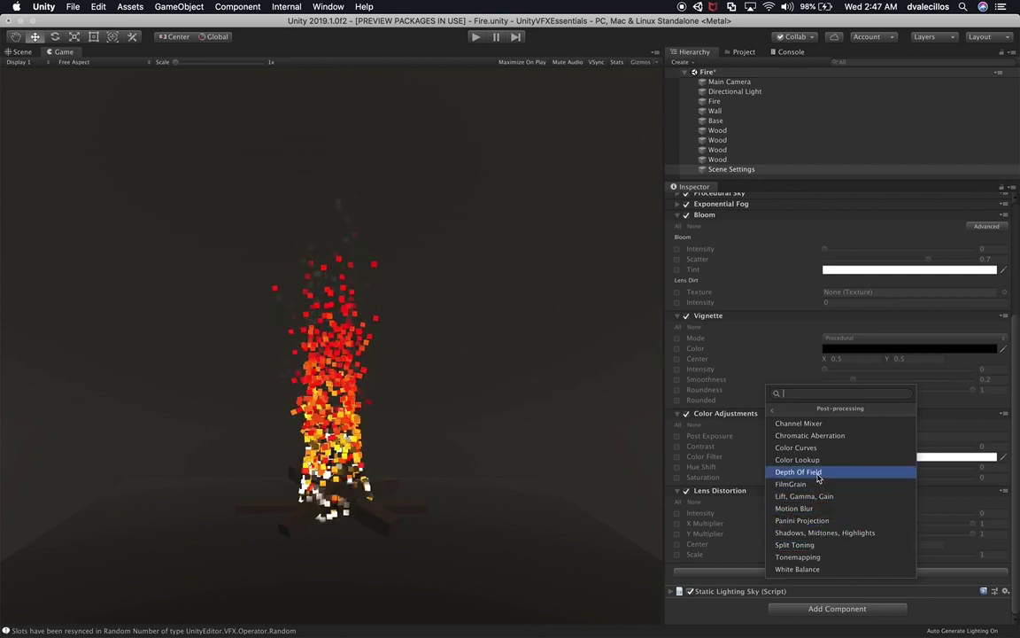
{"action": "left_click", "coordinate": [813, 425]}
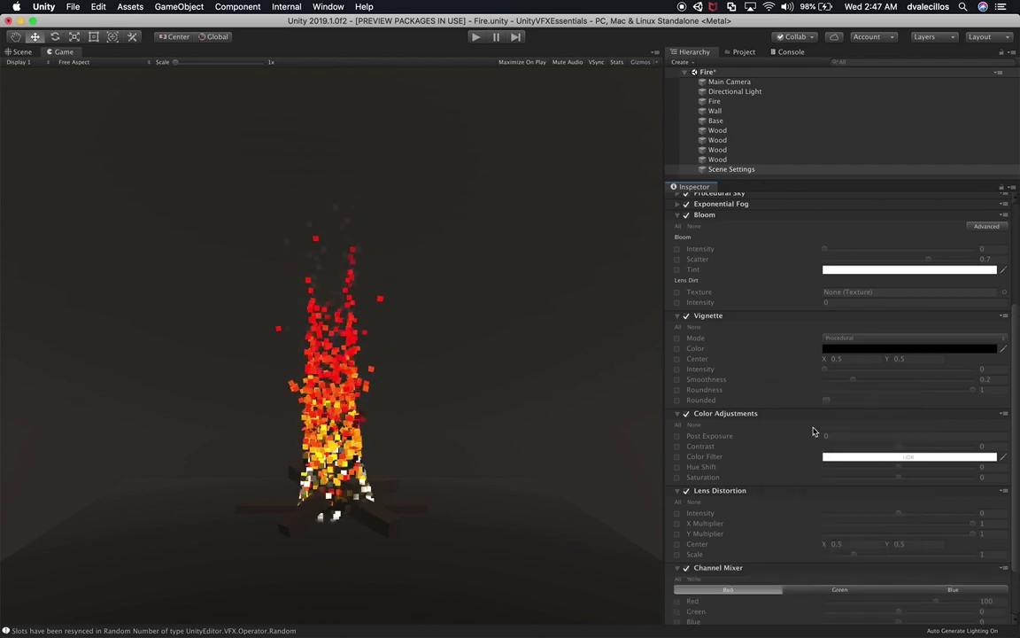
{"action": "scroll", "coordinate": [824, 529], "scroll_direction": "down", "scroll_amount": 3}
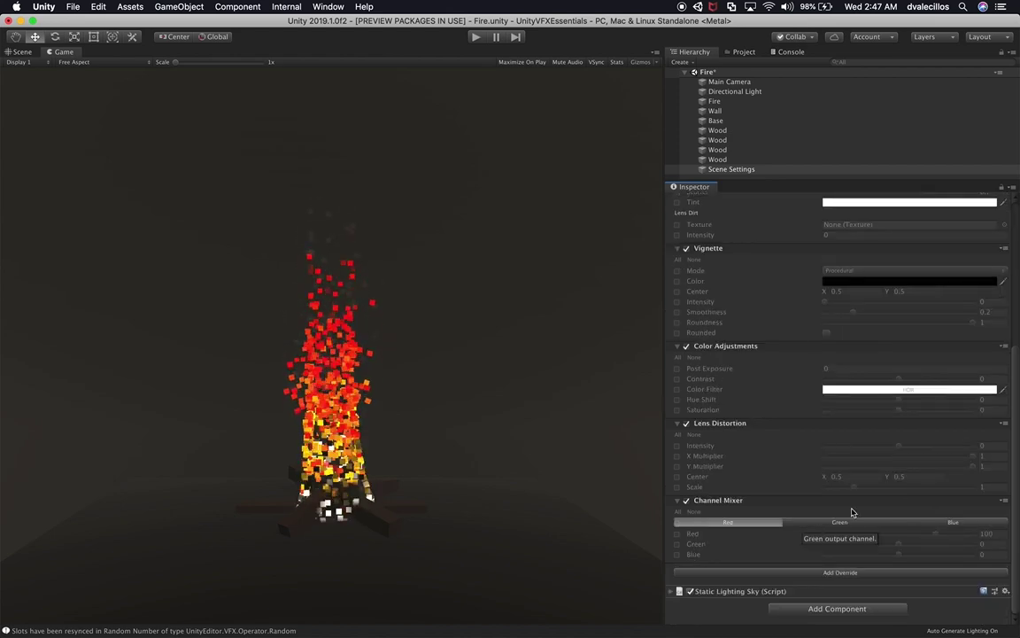
Enable the Bloom override's Intensity and Scatter, setting Intensity to about 0.669 and Scatter to about 0.741.
{"action": "scroll", "coordinate": [793, 387], "scroll_direction": "up", "scroll_amount": 5}
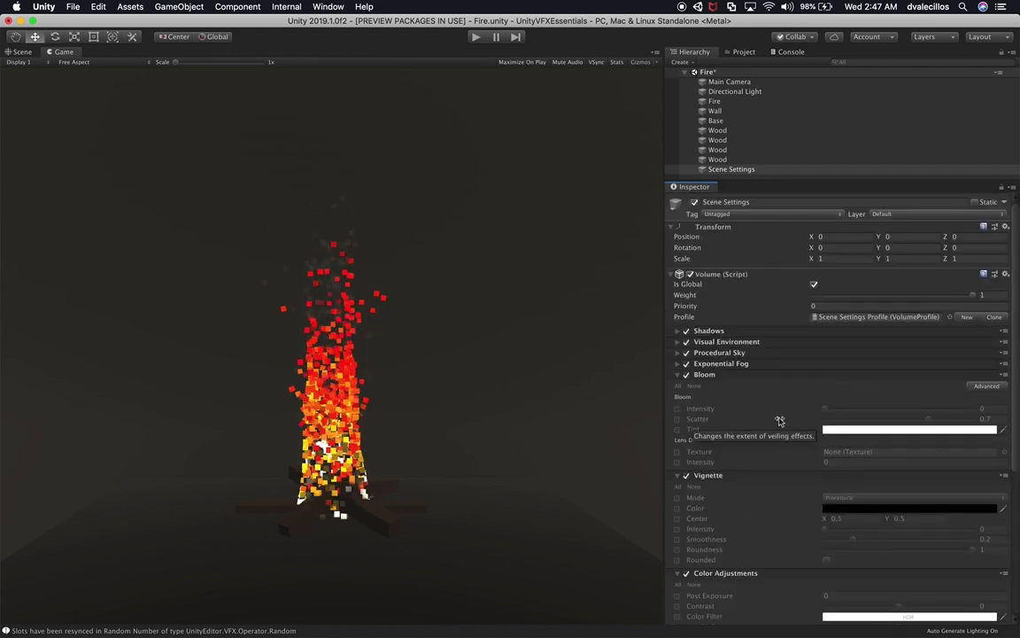
{"action": "left_click", "coordinate": [676, 408]}
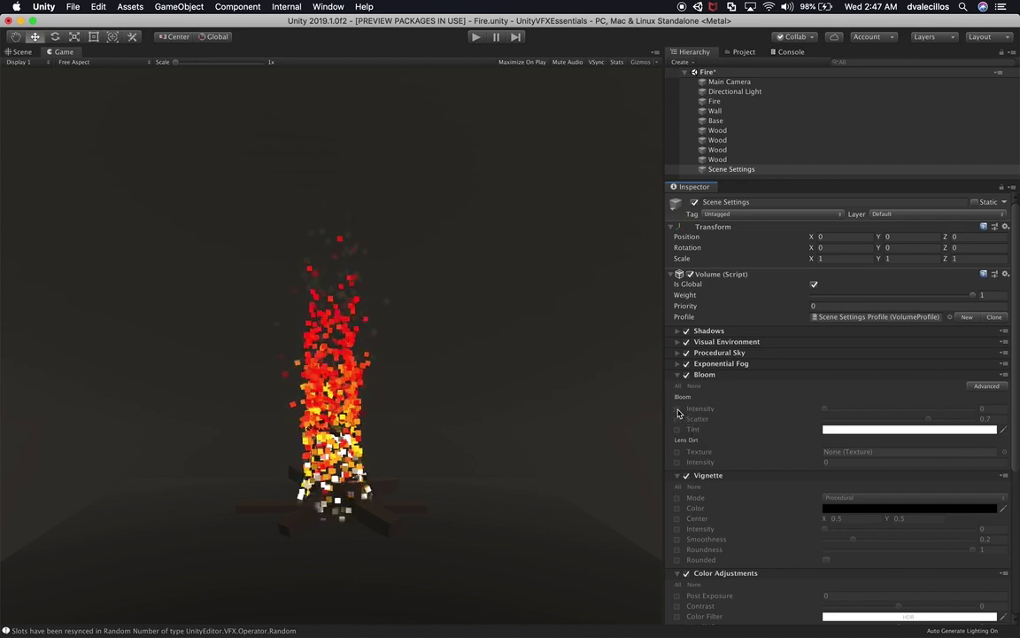
{"action": "left_click_drag", "start_coordinate": [824, 411], "coordinate": [896, 423]}
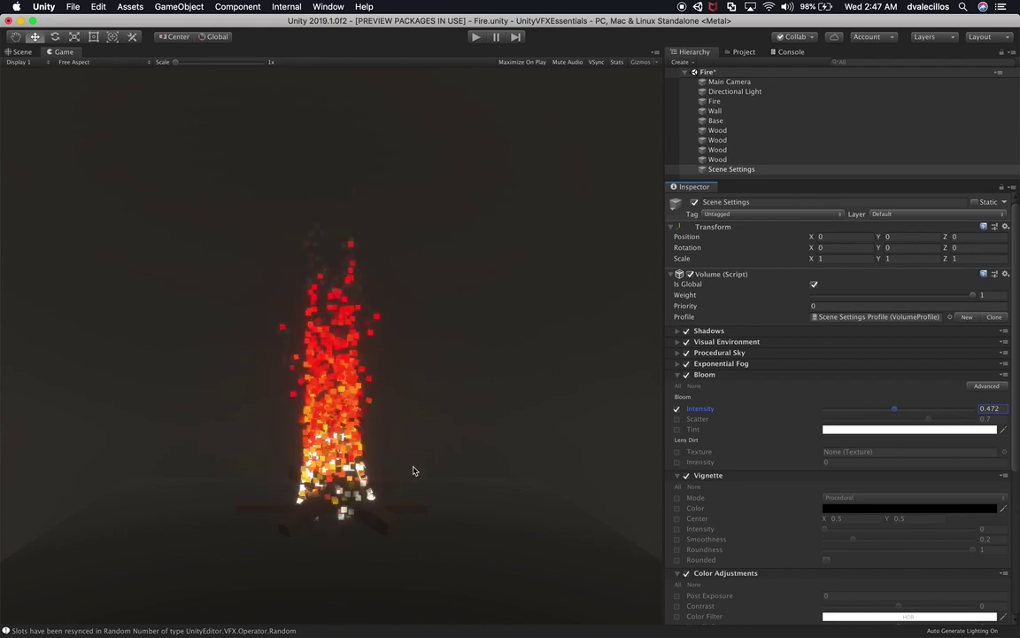
{"action": "left_click_drag", "start_coordinate": [898, 411], "coordinate": [928, 417]}
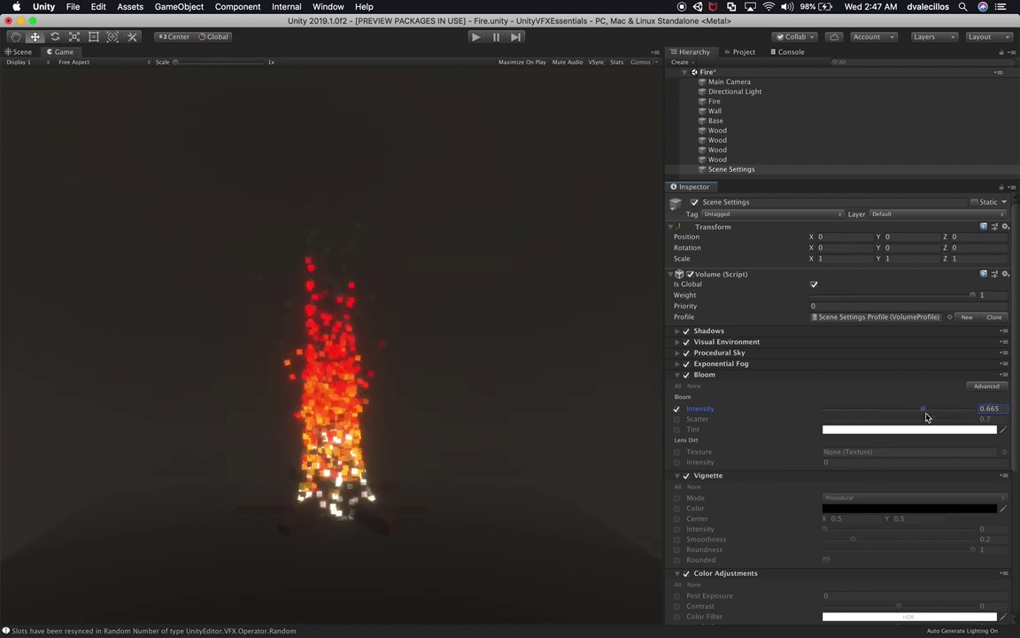
{"action": "left_click", "coordinate": [676, 419]}
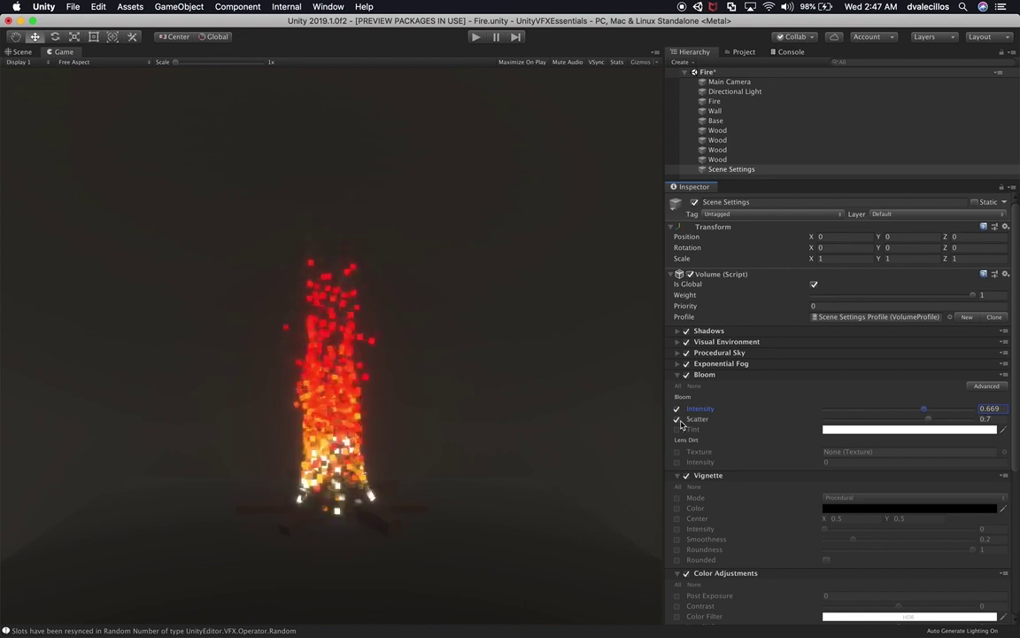
{"action": "mouse_move", "coordinate": [925, 423]}
{"action": "left_mouse_down"}
{"action": "mouse_move", "coordinate": [894, 422]}
{"action": "mouse_move", "coordinate": [984, 419]}
{"action": "mouse_move", "coordinate": [918, 426]}
{"action": "mouse_move", "coordinate": [943, 427]}
{"action": "mouse_move", "coordinate": [932, 426]}
{"action": "left_mouse_up"}
Enable the Vignette override's Intensity and Smoothness, setting Intensity to about 0.578 and Smoothness to about 0.212.
{"action": "scroll", "coordinate": [797, 399], "scroll_direction": "down", "scroll_amount": 5}
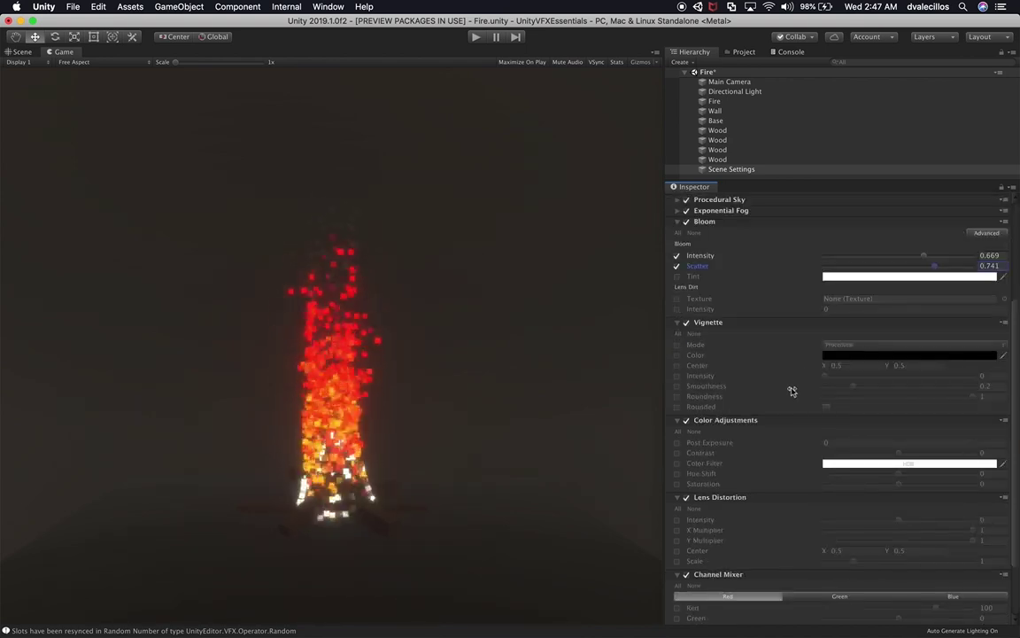
{"action": "left_click", "coordinate": [676, 376]}
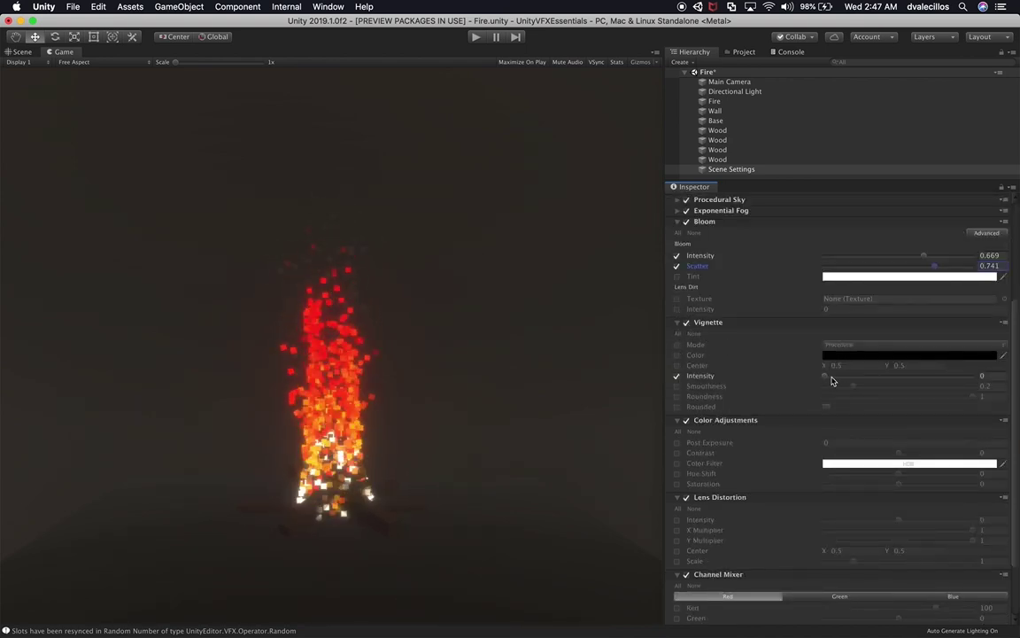
{"action": "left_click_drag", "start_coordinate": [824, 379], "coordinate": [911, 383]}
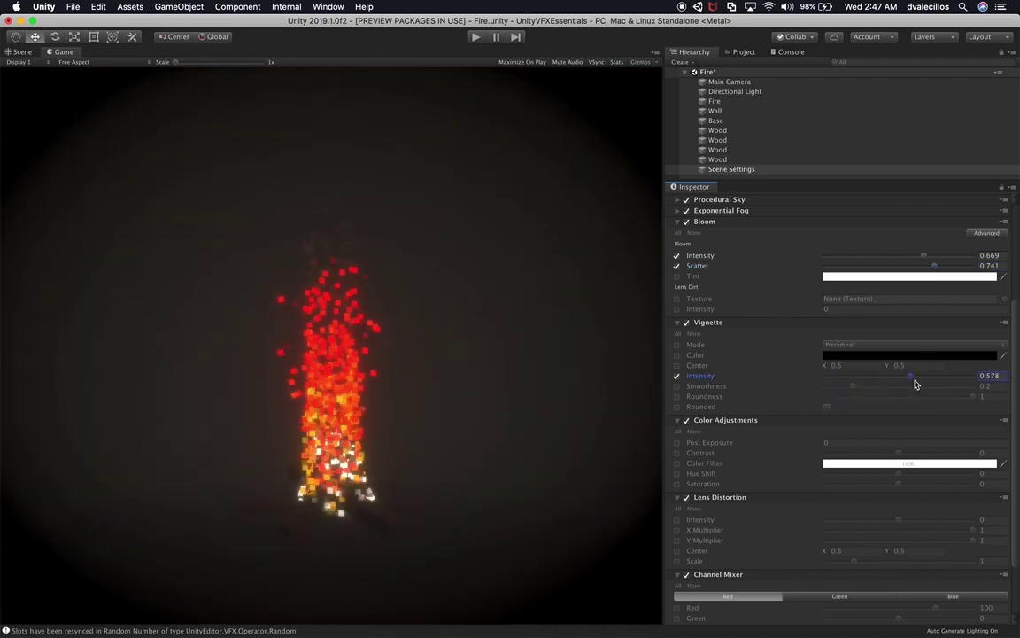
{"action": "left_click", "coordinate": [676, 386]}
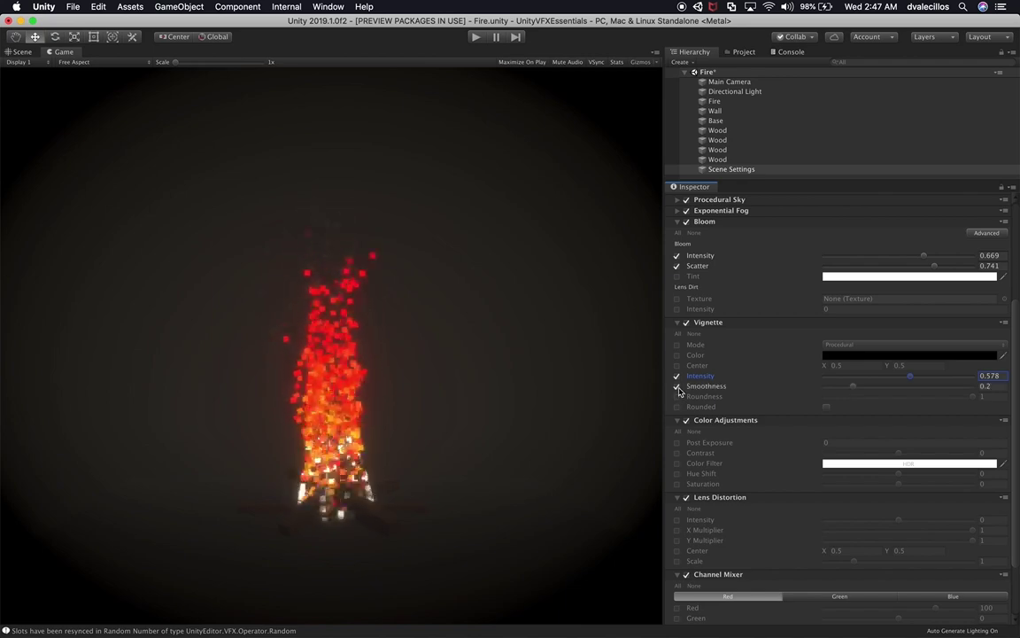
{"action": "mouse_move", "coordinate": [868, 387]}
{"action": "left_mouse_down"}
{"action": "mouse_move", "coordinate": [900, 392]}
{"action": "mouse_move", "coordinate": [855, 399]}
{"action": "left_mouse_up"}
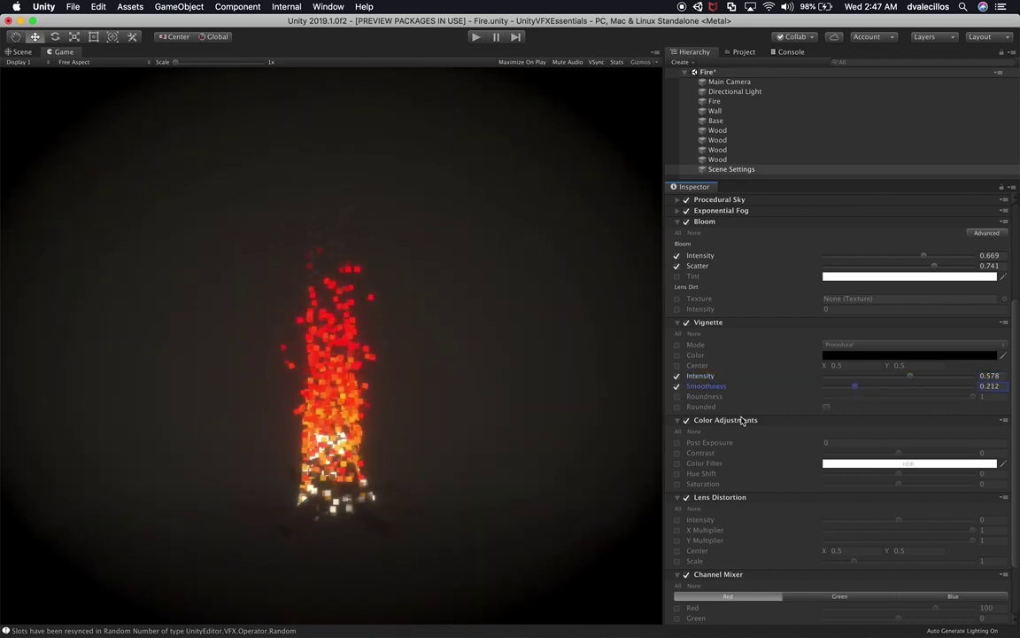
Collapse Vignette, and in Color Adjustments enable Post Exposure at -0.5 and Contrast at about 5.7.
{"action": "scroll", "coordinate": [739, 419], "scroll_direction": "down", "scroll_amount": 1}
{"action": "left_click", "coordinate": [702, 299]}
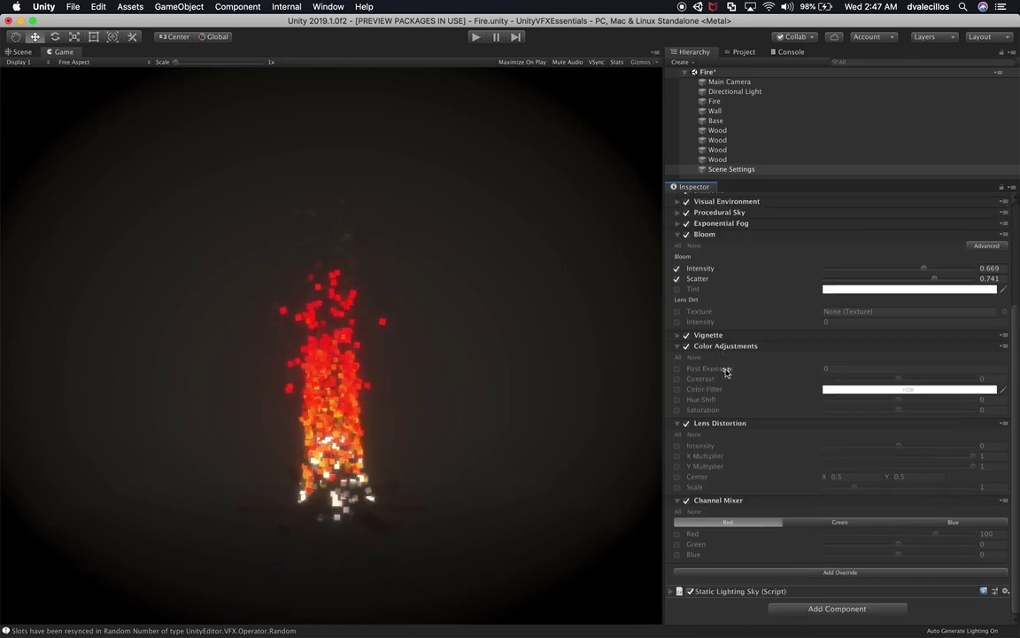
{"action": "left_click", "coordinate": [678, 368]}
{"action": "mouse_move", "coordinate": [752, 372]}
{"action": "left_mouse_down"}
{"action": "mouse_move", "coordinate": [769, 372]}
{"action": "mouse_move", "coordinate": [719, 379]}
{"action": "mouse_move", "coordinate": [736, 379]}
{"action": "left_mouse_up"}
{"action": "left_click", "coordinate": [678, 380]}
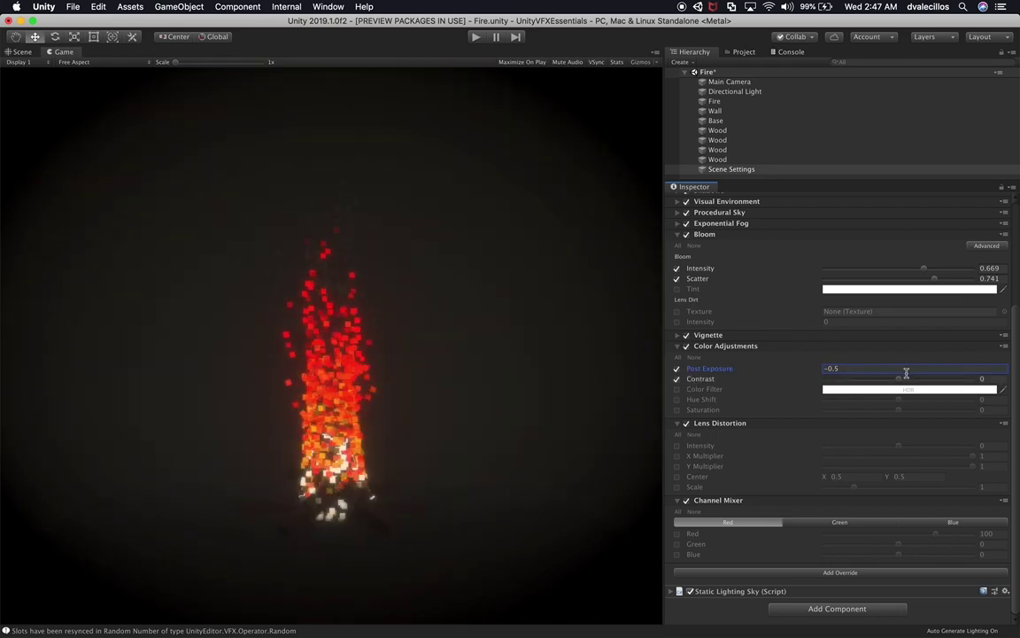
{"action": "left_click_drag", "start_coordinate": [881, 380], "coordinate": [907, 381]}
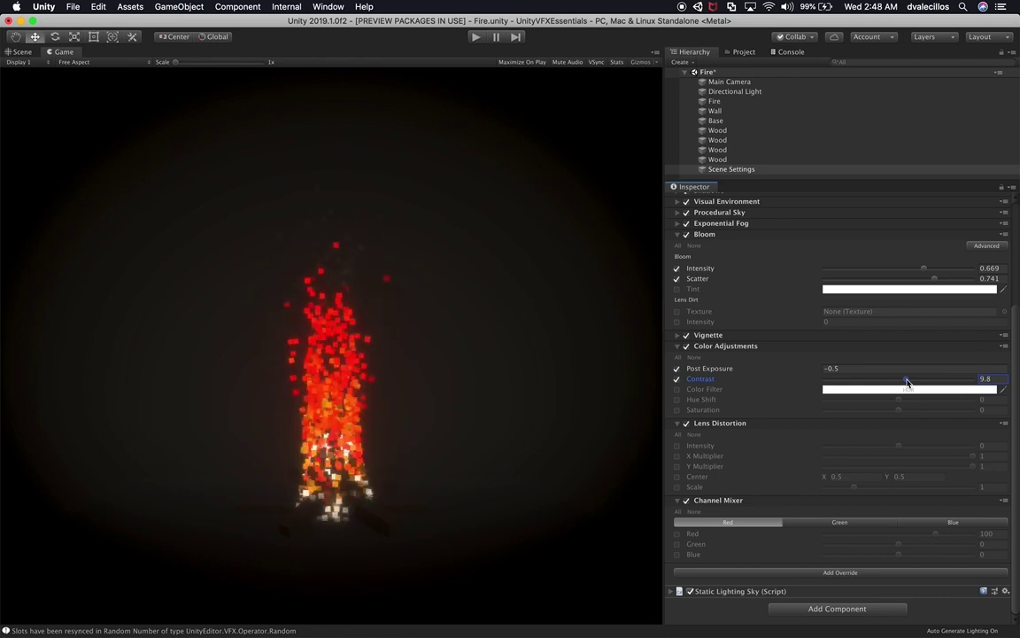
{"action": "left_click_drag", "start_coordinate": [907, 382], "coordinate": [902, 381]}
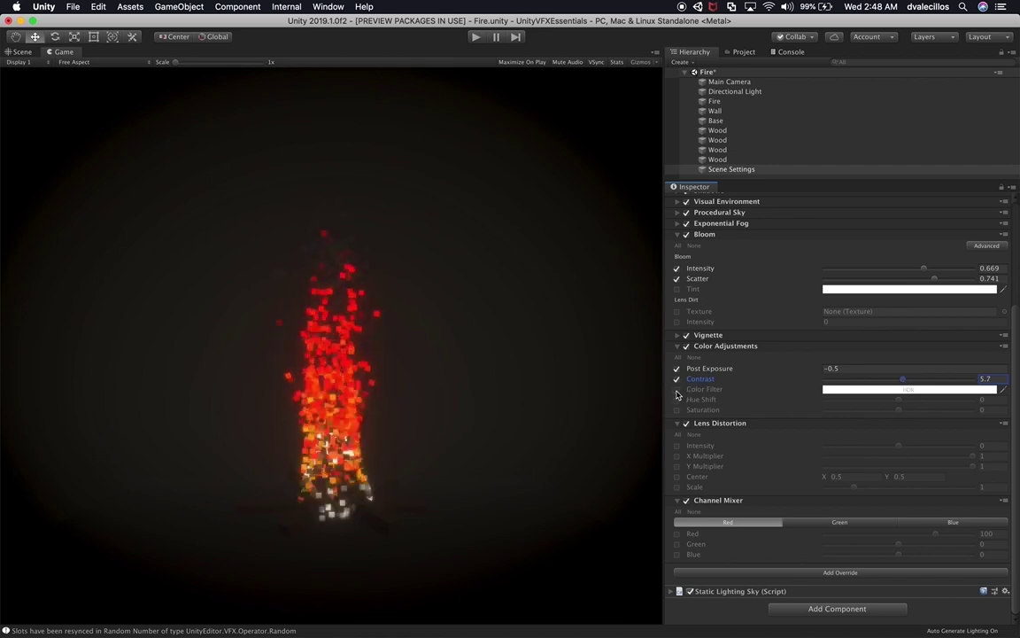
Enable the Color Filter in Color Adjustments and try other colours, leaving it white.
{"action": "left_click", "coordinate": [677, 390]}
{"action": "left_click", "coordinate": [864, 389]}
{"action": "left_click_drag", "start_coordinate": [653, 357], "coordinate": [602, 335]}
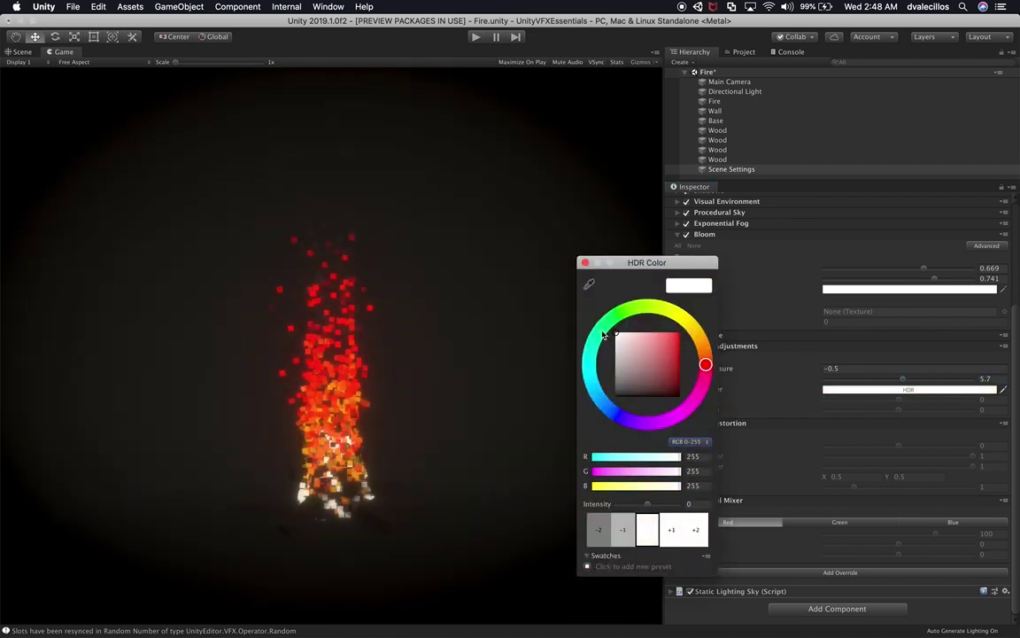
{"action": "left_click", "coordinate": [586, 263]}
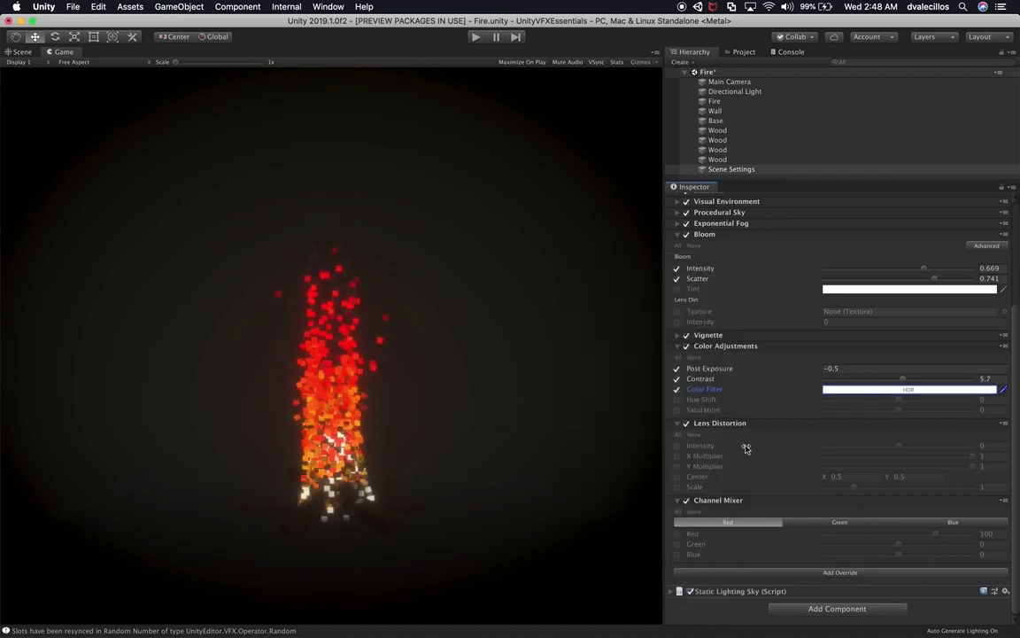
Enable the Lens Distortion override's Intensity at about -0.558 and collapse the override.
{"action": "left_click", "coordinate": [677, 446]}
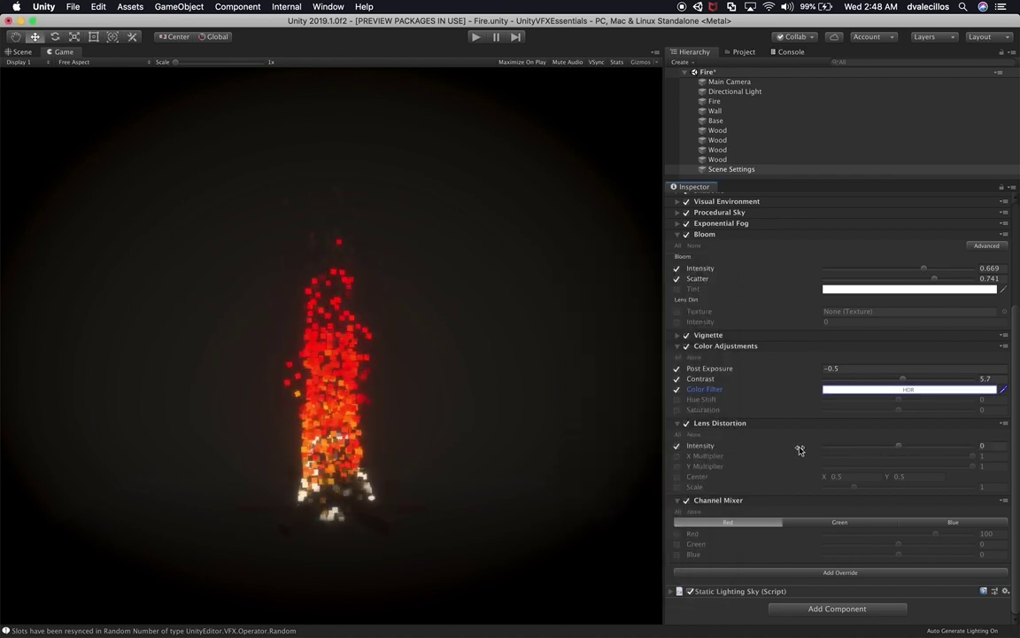
{"action": "left_click_drag", "start_coordinate": [900, 447], "coordinate": [857, 464]}
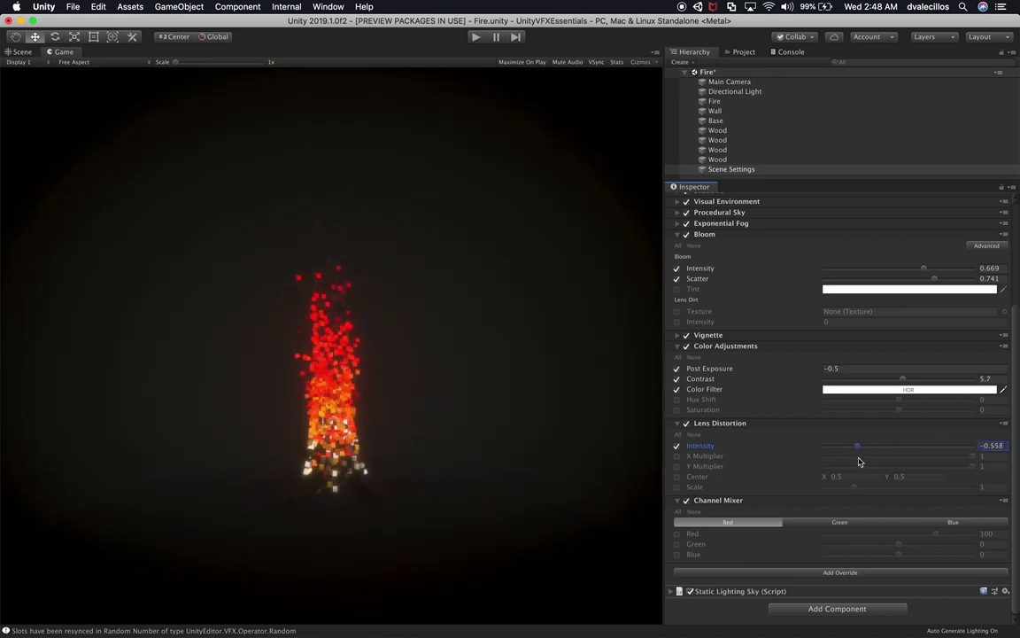
{"action": "left_click", "coordinate": [709, 422]}
In the Channel Mixer's Red output, enable Red at about 110 and Green at about 2.
{"action": "left_click", "coordinate": [677, 534]}
{"action": "left_click_drag", "start_coordinate": [868, 535], "coordinate": [926, 543]}
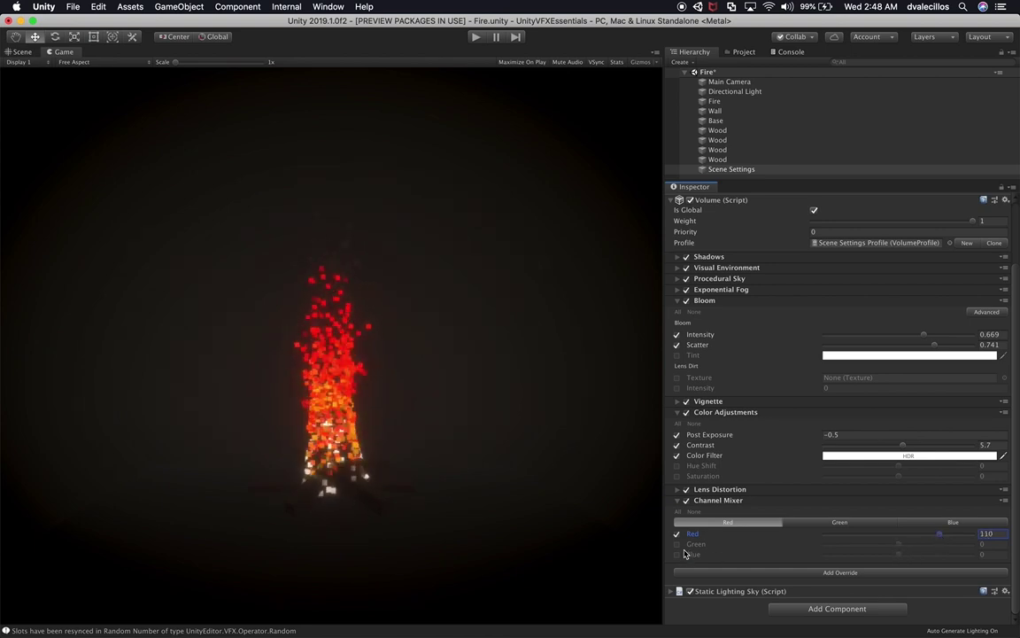
{"action": "mouse_move", "coordinate": [911, 542]}
{"action": "left_mouse_down"}
{"action": "mouse_move", "coordinate": [901, 546]}
{"action": "mouse_move", "coordinate": [927, 547]}
{"action": "mouse_move", "coordinate": [884, 555]}
{"action": "mouse_move", "coordinate": [903, 554]}
{"action": "left_mouse_up"}
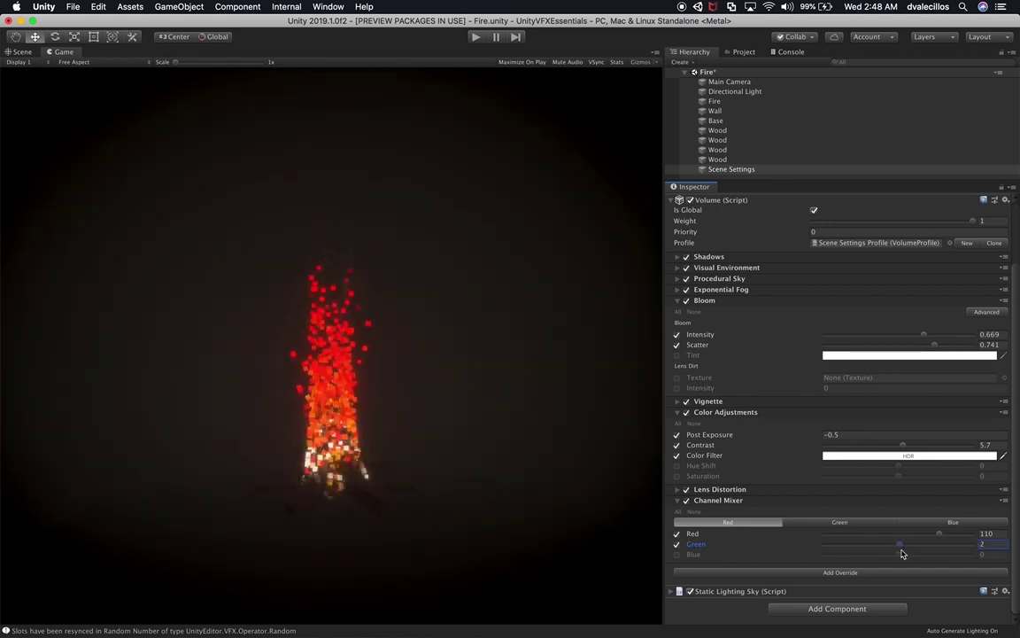
Add a Panini Projection post-processing override to the Volume, below Channel Mixer.
{"action": "left_click", "coordinate": [807, 571]}
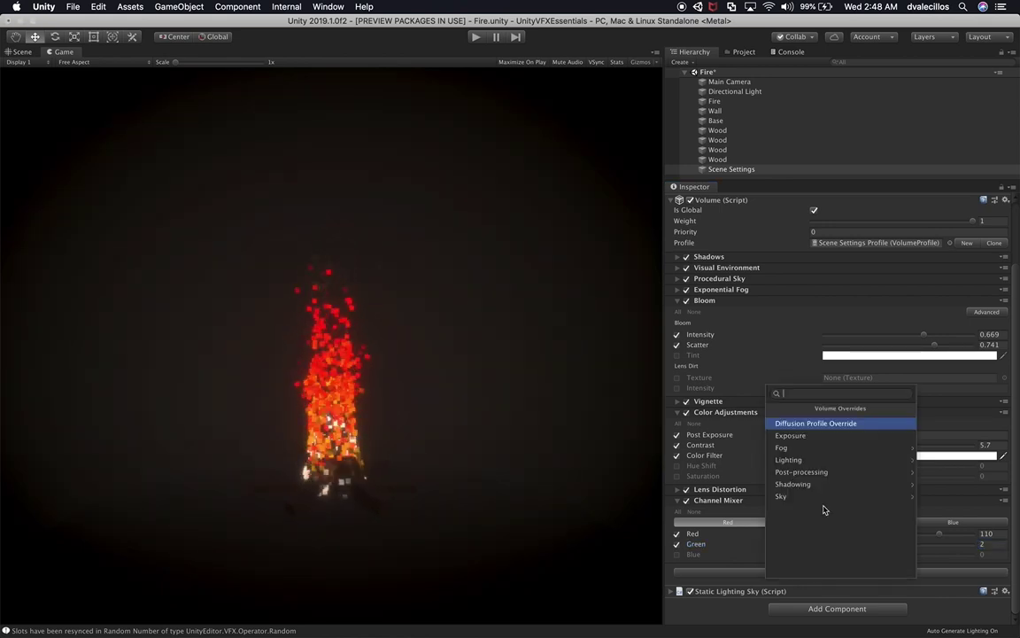
{"action": "left_click", "coordinate": [834, 460]}
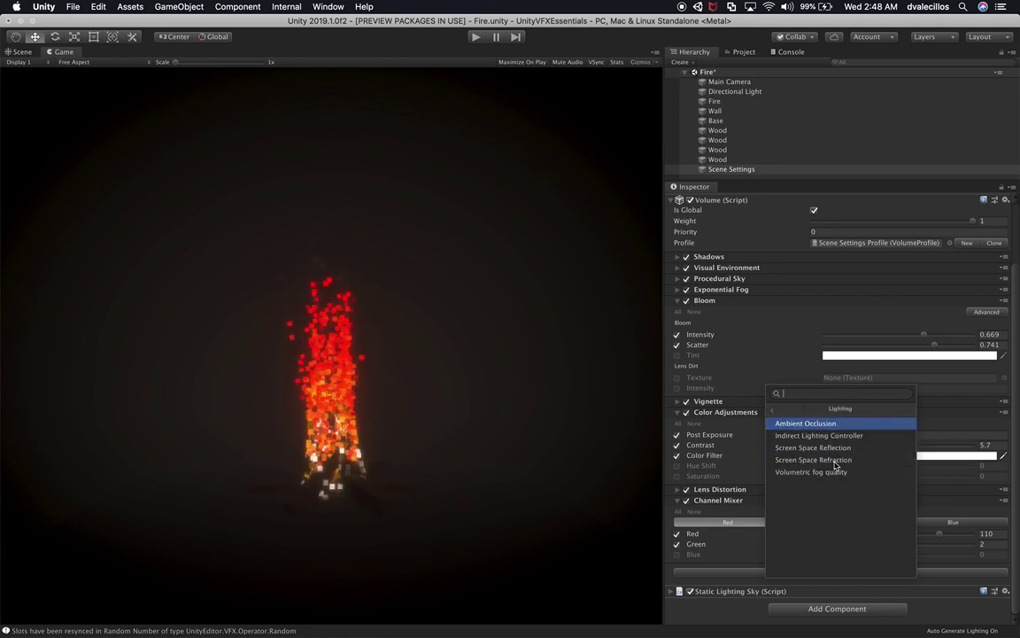
{"action": "left_click", "coordinate": [772, 408]}
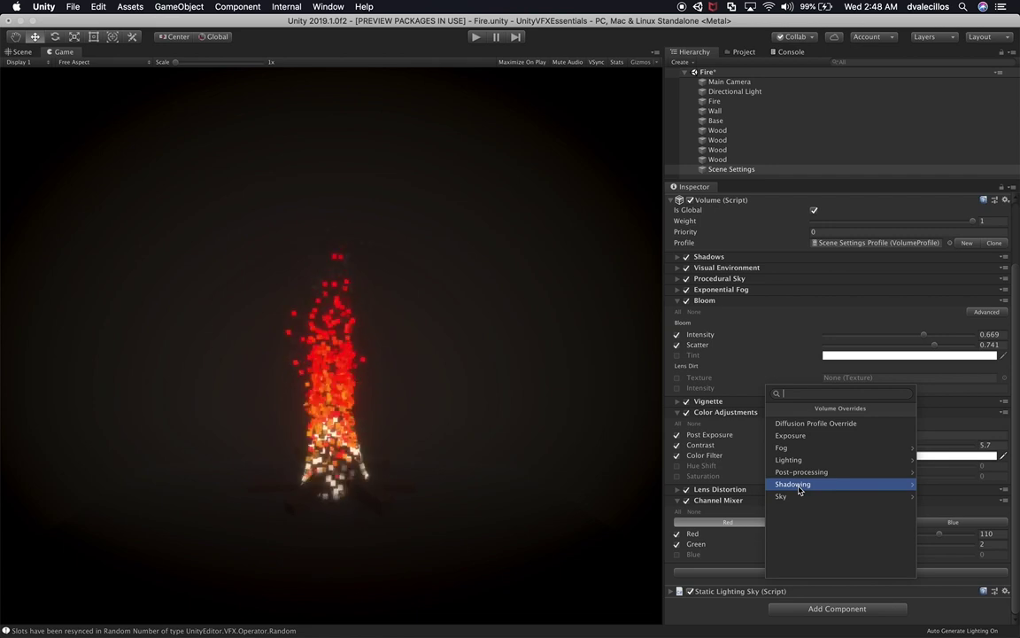
{"action": "left_click", "coordinate": [802, 471]}
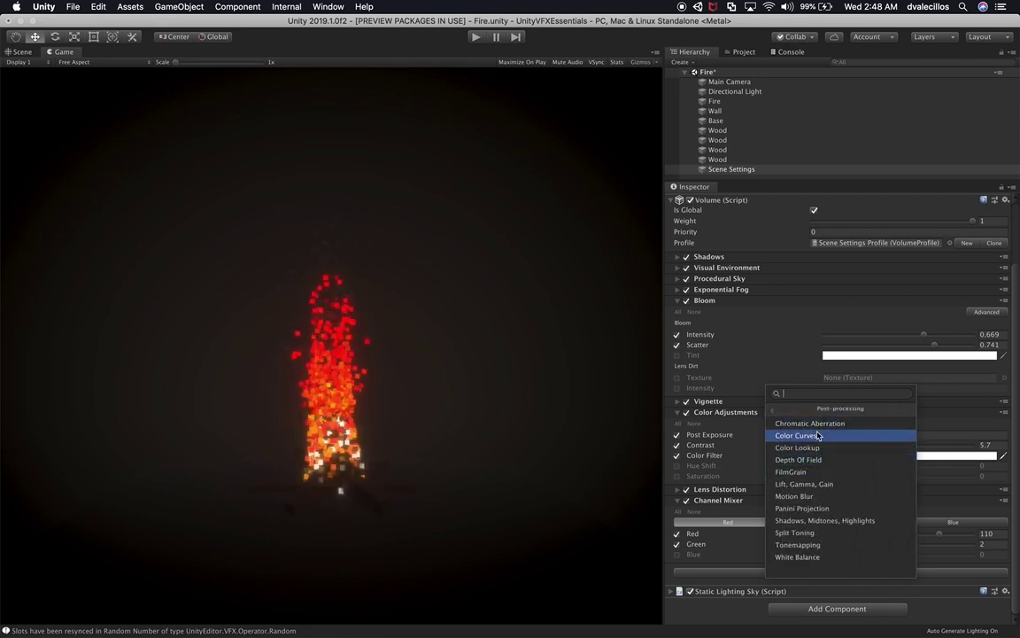
{"action": "left_click", "coordinate": [799, 510]}
{"action": "scroll", "coordinate": [762, 558], "scroll_direction": "down", "scroll_amount": 2}
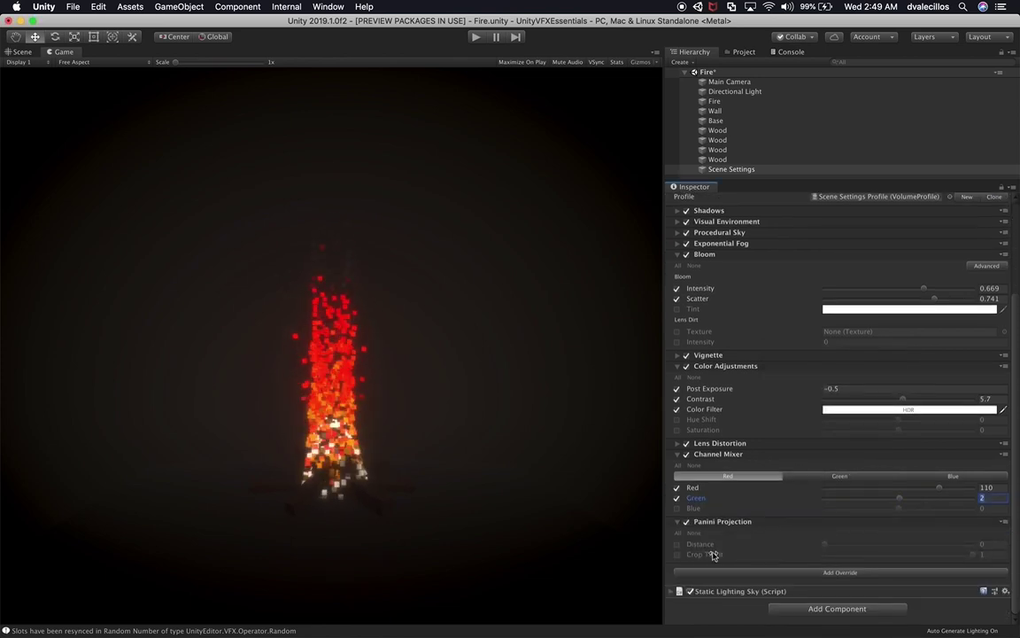
Enable and adjust Panini Projection's Distance, enable Crop To Fit, and collapse the override.
{"action": "left_click", "coordinate": [677, 544]}
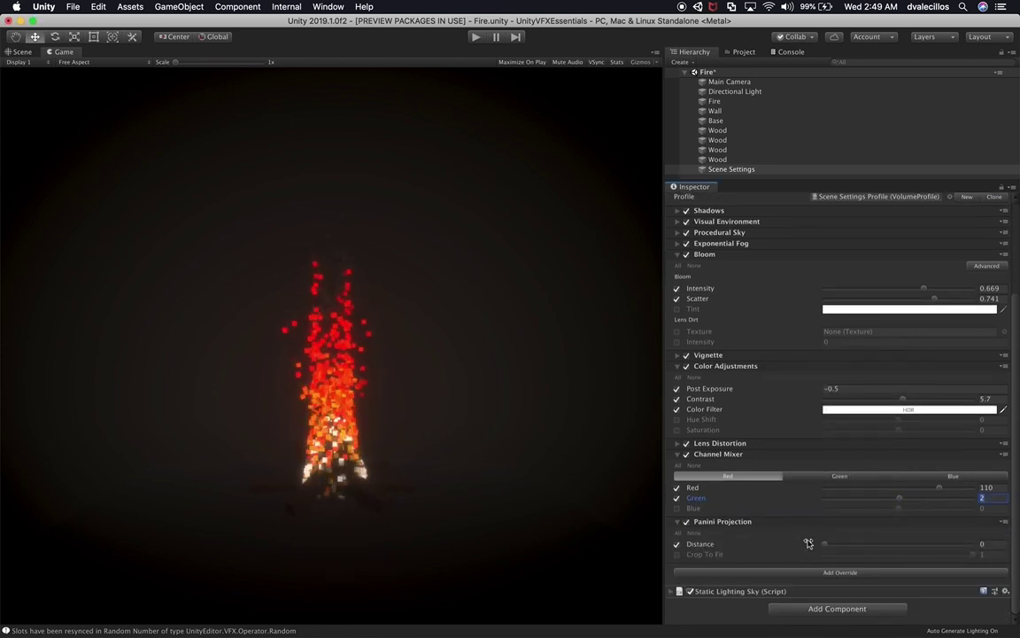
{"action": "left_click_drag", "start_coordinate": [827, 546], "coordinate": [984, 549]}
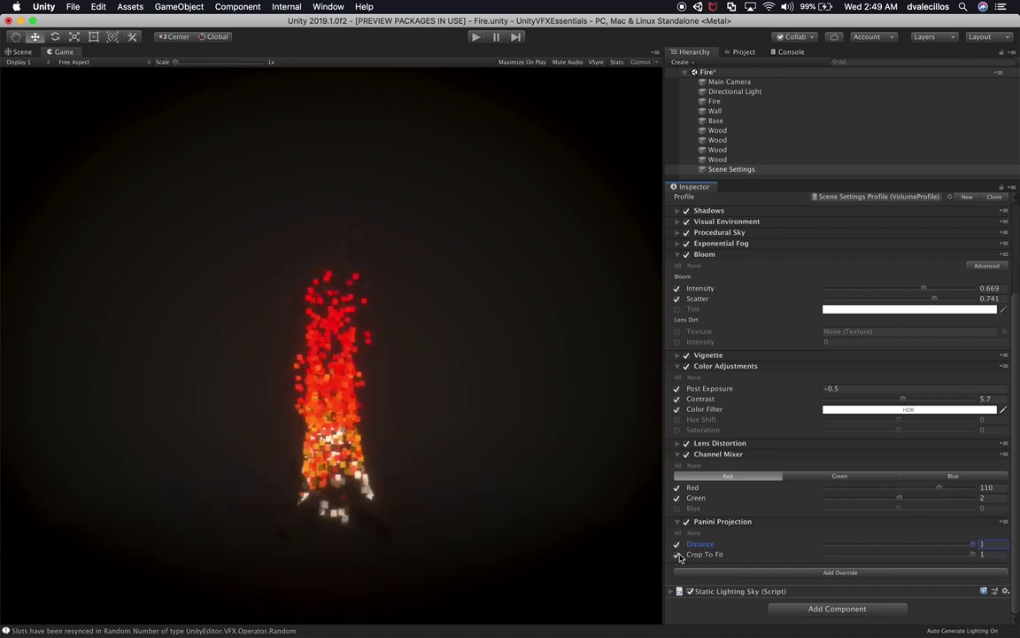
{"action": "left_click_drag", "start_coordinate": [964, 551], "coordinate": [1018, 544]}
{"action": "mouse_move", "coordinate": [916, 543]}
{"action": "left_mouse_down"}
{"action": "mouse_move", "coordinate": [952, 549]}
{"action": "mouse_move", "coordinate": [911, 549]}
{"action": "left_mouse_up"}
{"action": "left_click", "coordinate": [726, 522]}
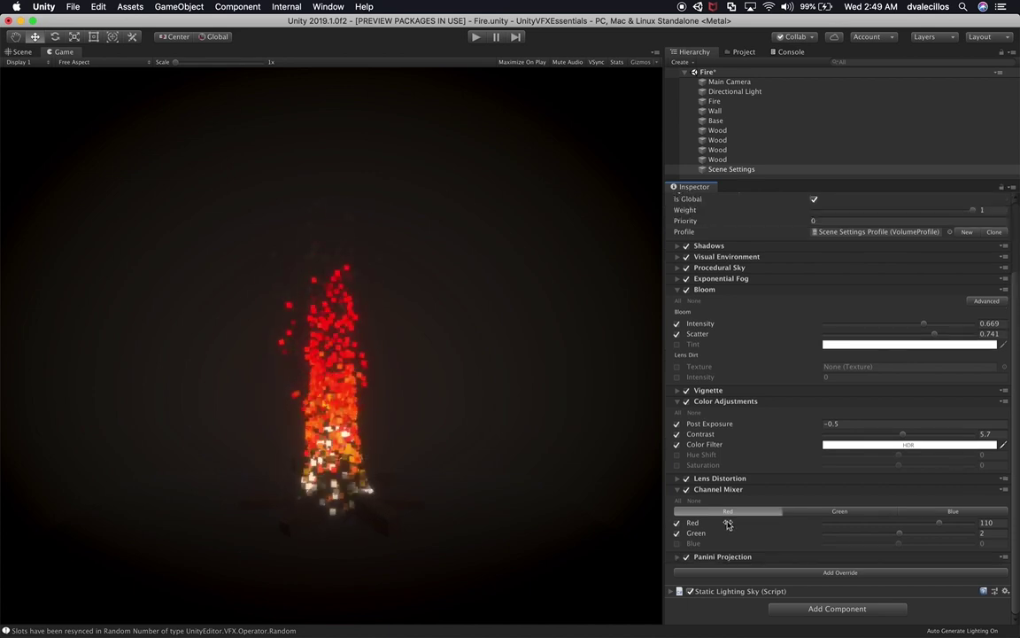
Add a White Balance post-processing override to the Volume, below Panini Projection.
{"action": "left_click", "coordinate": [762, 571]}
{"action": "left_click", "coordinate": [798, 472]}
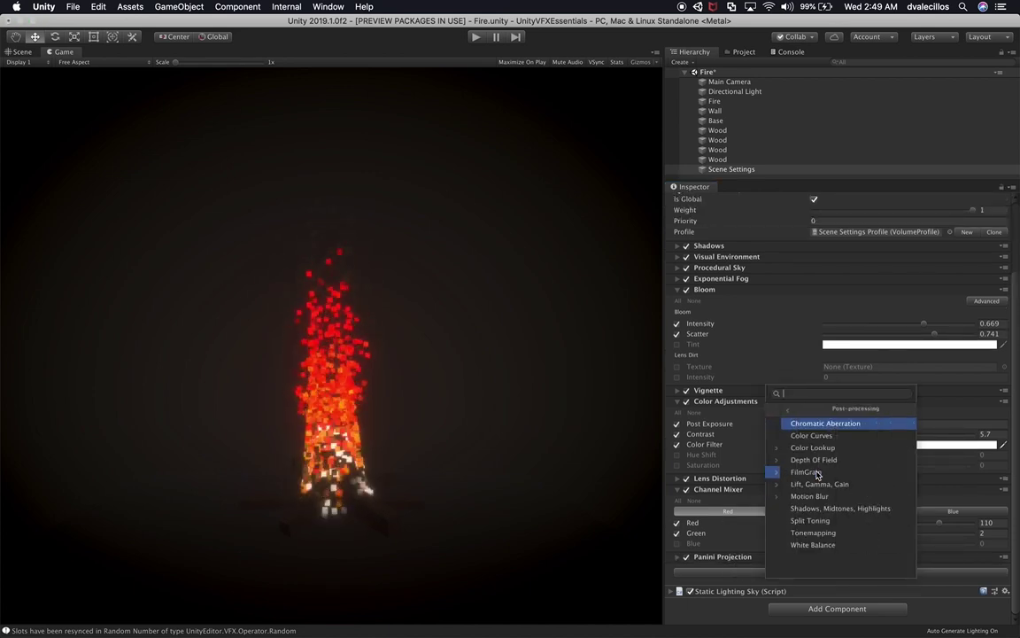
{"action": "left_click", "coordinate": [804, 544]}
{"action": "scroll", "coordinate": [844, 563], "scroll_direction": "down", "scroll_amount": 2}
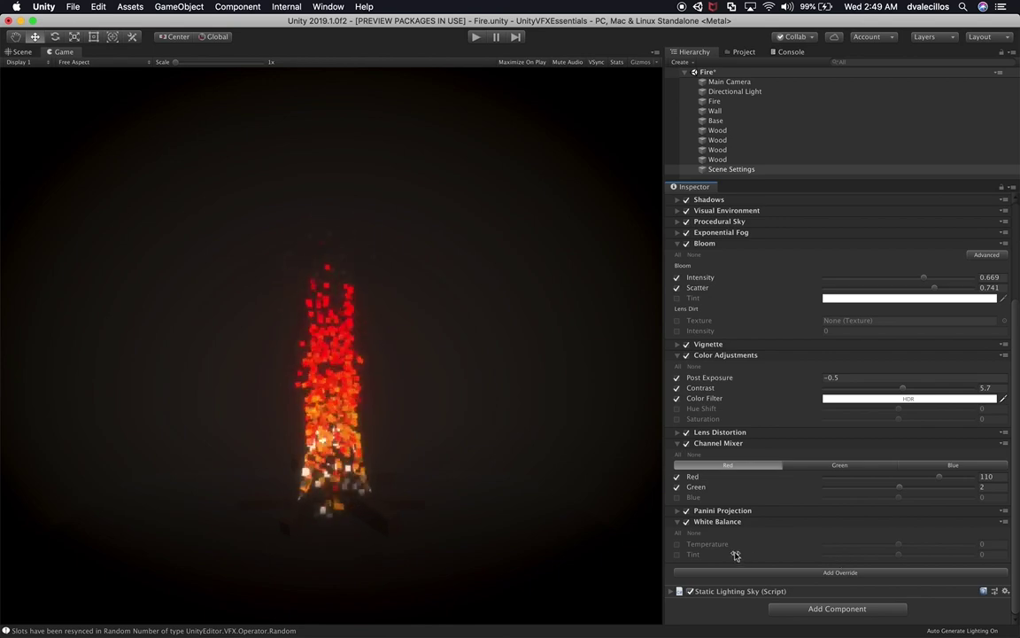
Try White Balance with Temperature at about -18 and Tint at about 23, and remove the override.
{"action": "left_click", "coordinate": [678, 544]}
{"action": "left_click_drag", "start_coordinate": [901, 543], "coordinate": [689, 556]}
{"action": "left_click", "coordinate": [677, 554]}
{"action": "left_click_drag", "start_coordinate": [899, 555], "coordinate": [951, 556]}
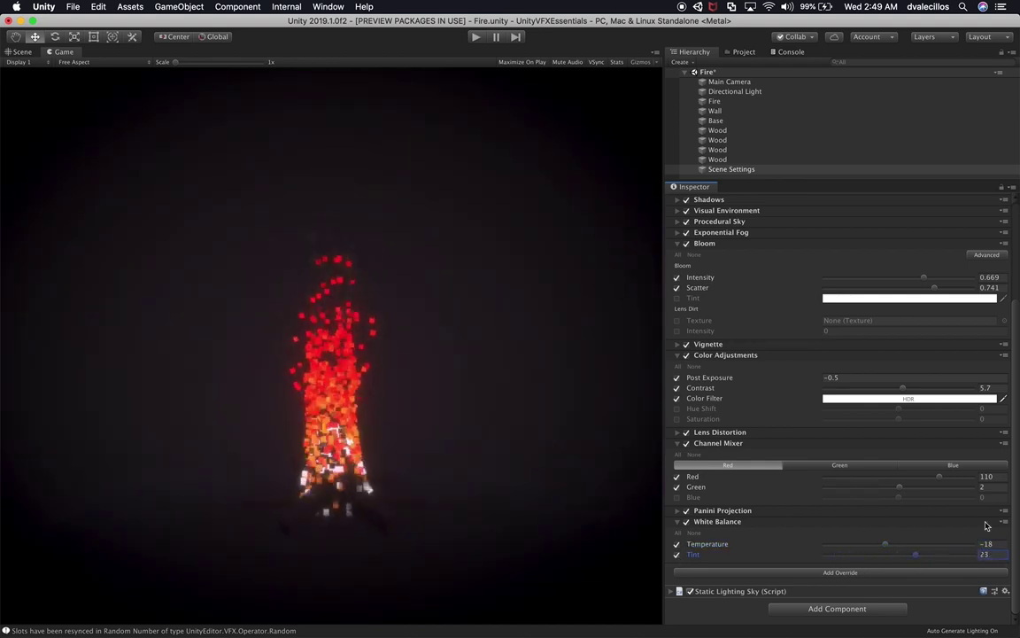
{"action": "left_click", "coordinate": [1005, 522]}
{"action": "left_click", "coordinate": [982, 575]}
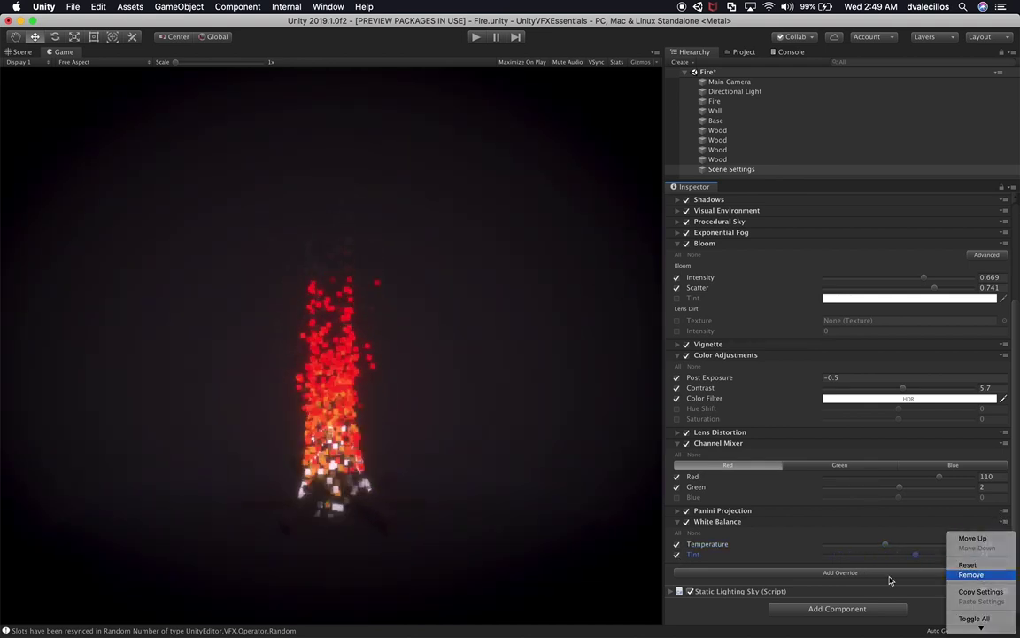
Add a Chromatic Aberration post-processing override to the Volume.
{"action": "left_click", "coordinate": [815, 576]}
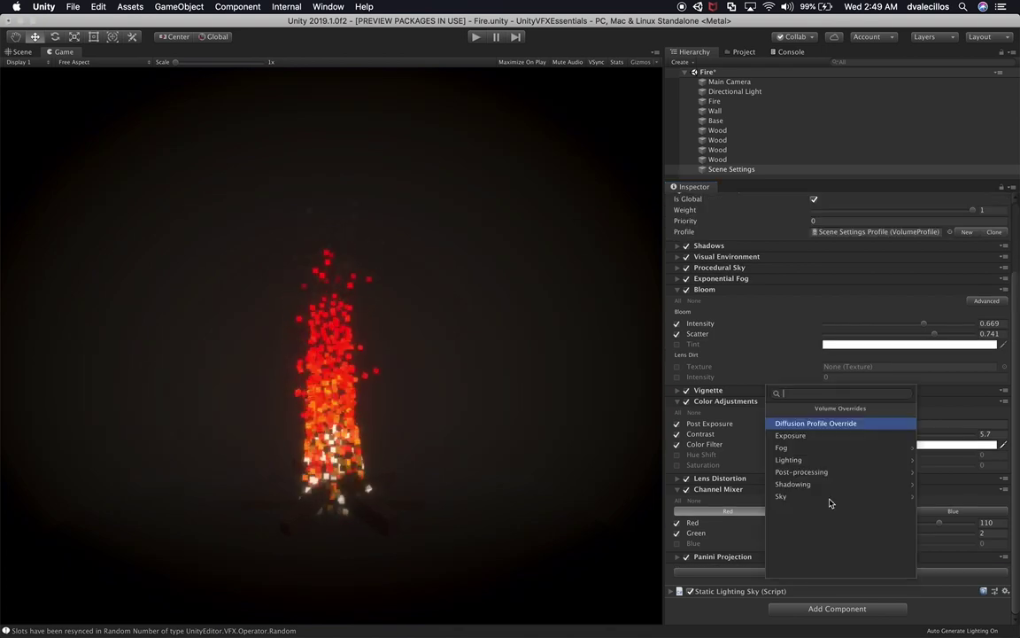
{"action": "left_click", "coordinate": [846, 471]}
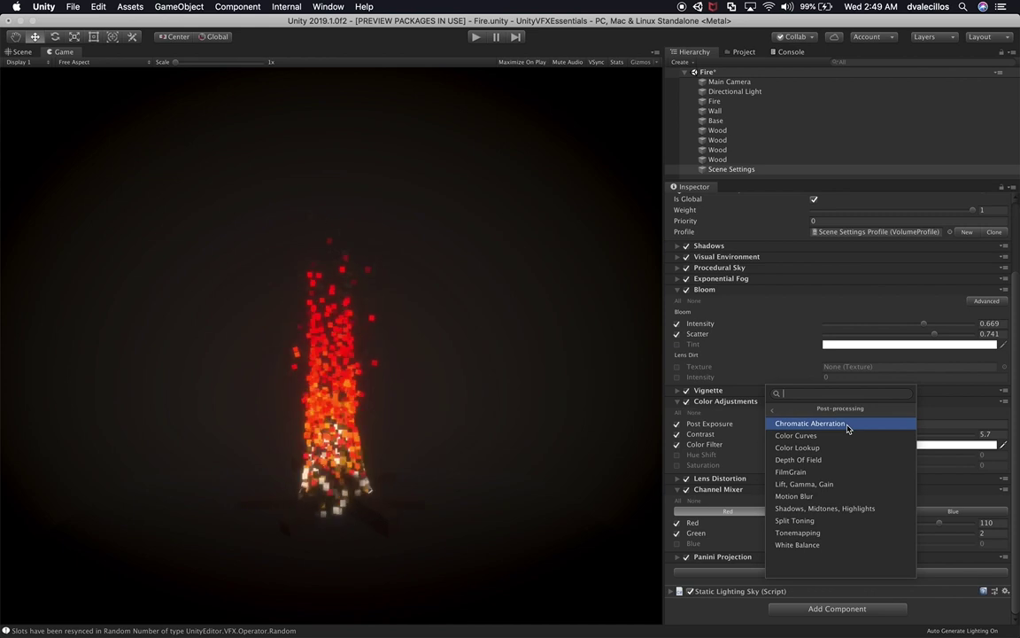
{"action": "left_click", "coordinate": [848, 428]}
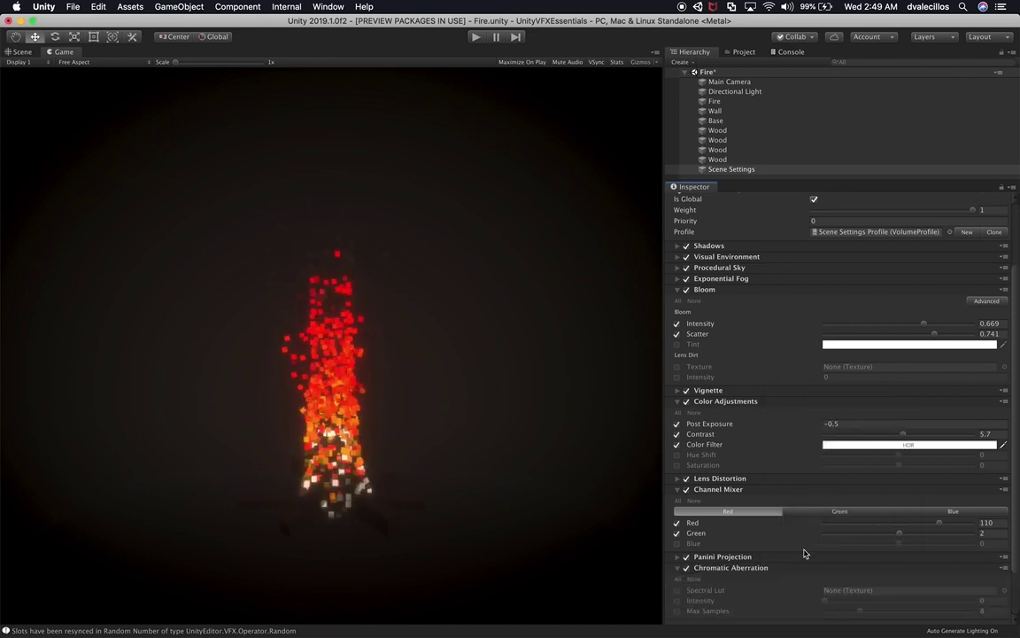
Try Chromatic Aberration with Intensity at about 0.82 and Max Samples at 18, and remove the override.
{"action": "left_click_drag", "start_coordinate": [834, 602], "coordinate": [946, 610]}
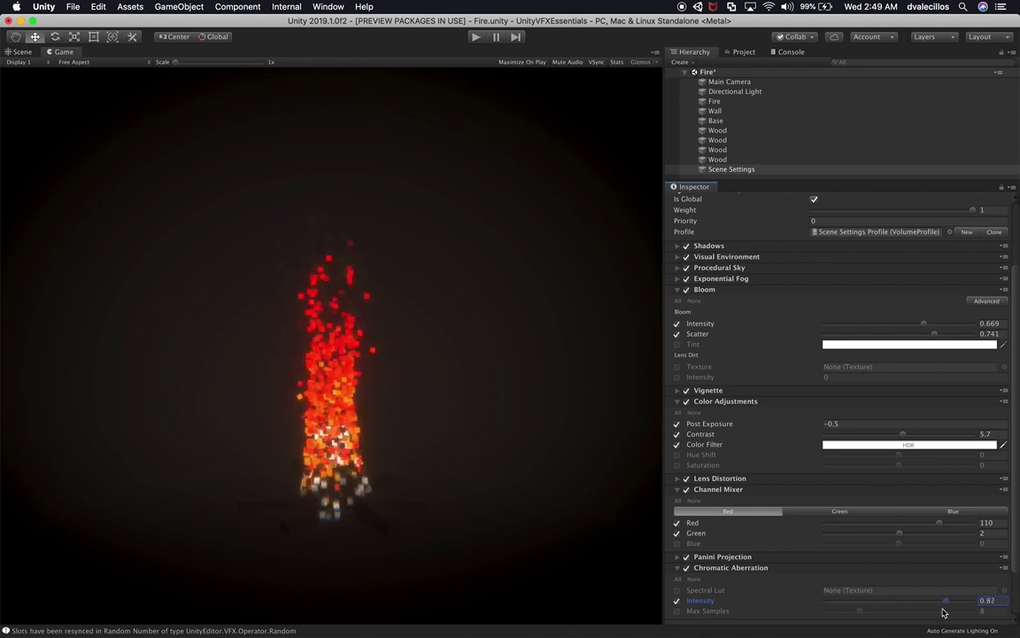
{"action": "scroll", "coordinate": [884, 585], "scroll_direction": "down", "scroll_amount": 2}
{"action": "left_click", "coordinate": [677, 555]}
{"action": "left_click_drag", "start_coordinate": [858, 557], "coordinate": [933, 555]}
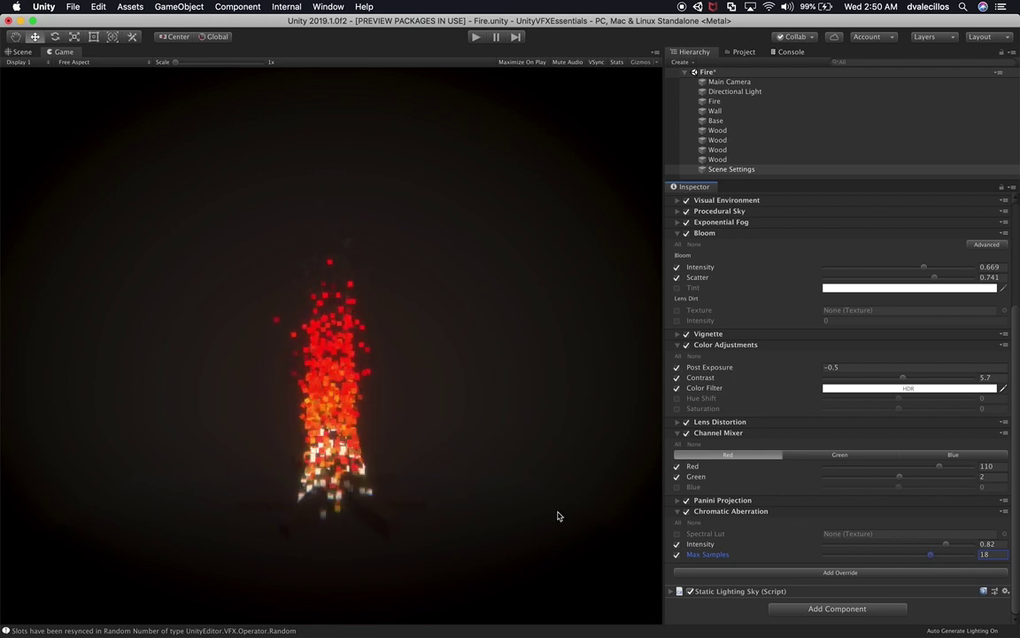
{"action": "left_click", "coordinate": [1003, 512]}
{"action": "left_click", "coordinate": [974, 563]}
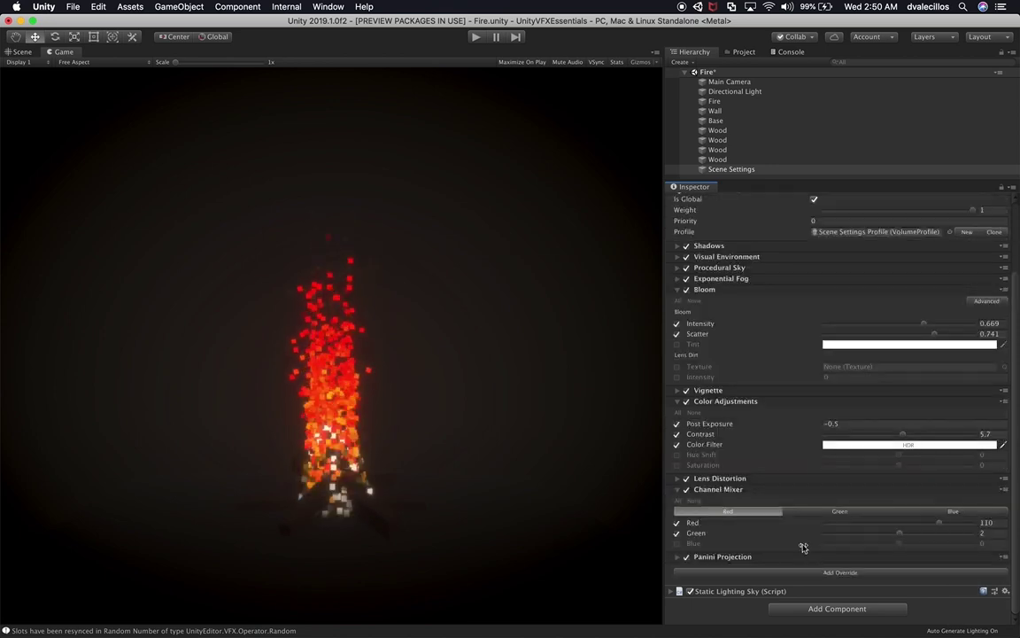
Add a Split Toning post-processing override to the Volume.
{"action": "left_click", "coordinate": [841, 572]}
{"action": "left_click", "coordinate": [823, 474]}
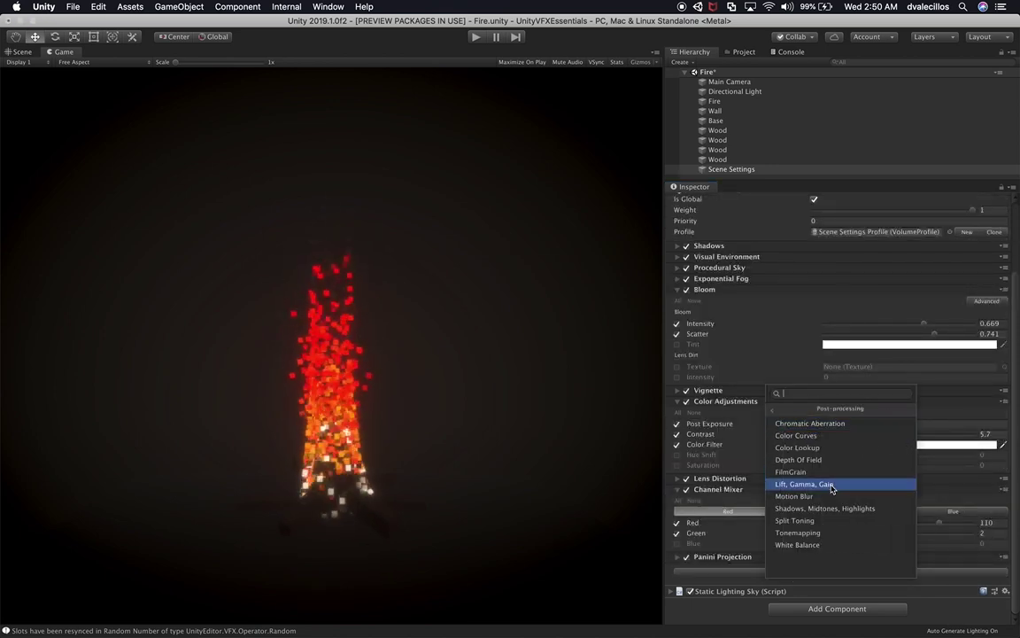
{"action": "left_click", "coordinate": [827, 521]}
{"action": "scroll", "coordinate": [772, 499], "scroll_direction": "down", "scroll_amount": 2}
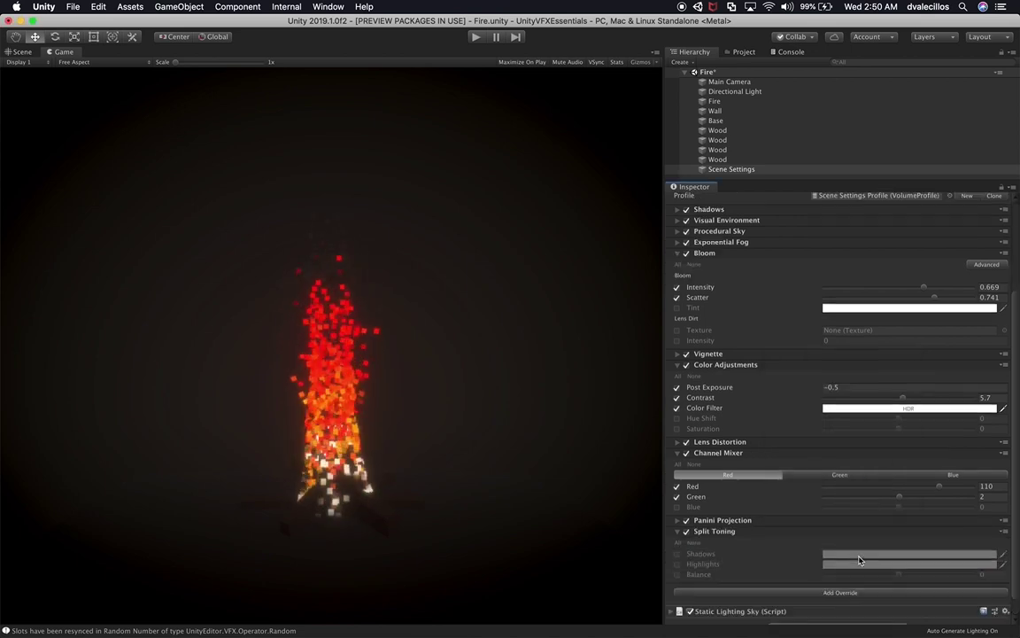
Enable Split Toning's Shadows, Highlights and Balance, setting Balance to about -19.7.
{"action": "left_click", "coordinate": [677, 535]}
{"action": "left_click", "coordinate": [677, 544]}
{"action": "left_click", "coordinate": [677, 555]}
{"action": "mouse_move", "coordinate": [897, 553]}
{"action": "left_mouse_down"}
{"action": "mouse_move", "coordinate": [842, 555]}
{"action": "mouse_move", "coordinate": [886, 553]}
{"action": "left_mouse_up"}
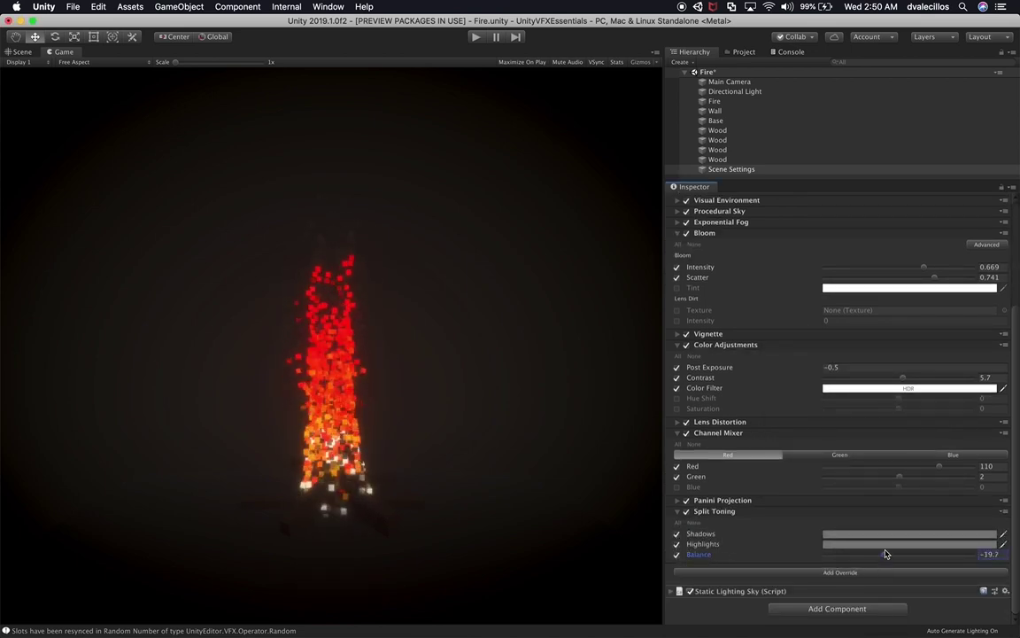
Try a dull red A27272 as Split Toning's Shadows colour, and remove the override.
{"action": "left_click", "coordinate": [886, 534]}
{"action": "mouse_move", "coordinate": [657, 340]}
{"action": "left_mouse_down"}
{"action": "mouse_move", "coordinate": [653, 333]}
{"action": "mouse_move", "coordinate": [631, 387]}
{"action": "mouse_move", "coordinate": [634, 355]}
{"action": "left_mouse_up"}
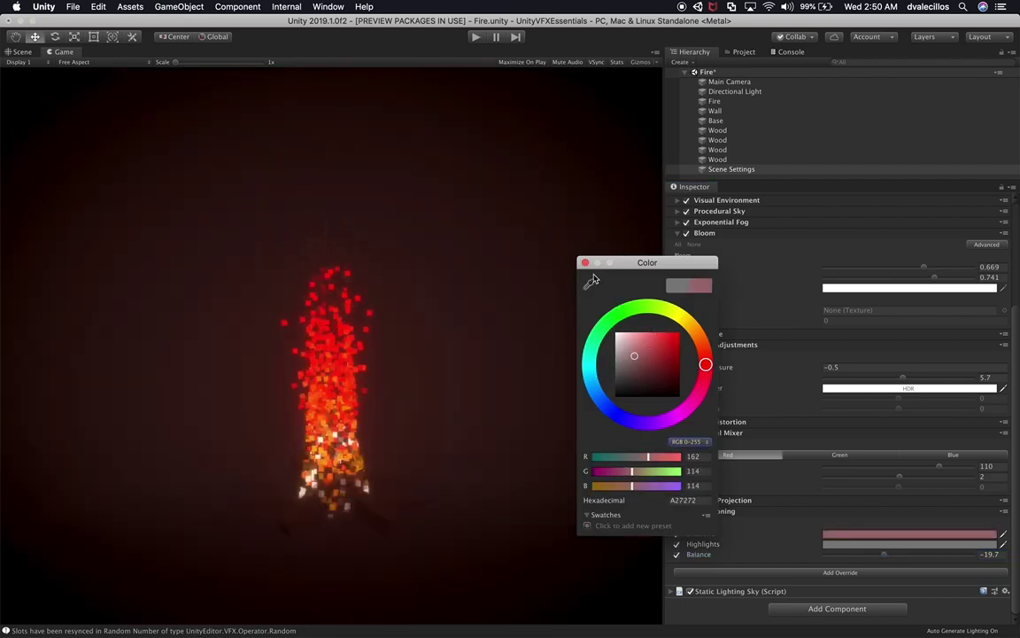
{"action": "left_click", "coordinate": [1004, 512]}
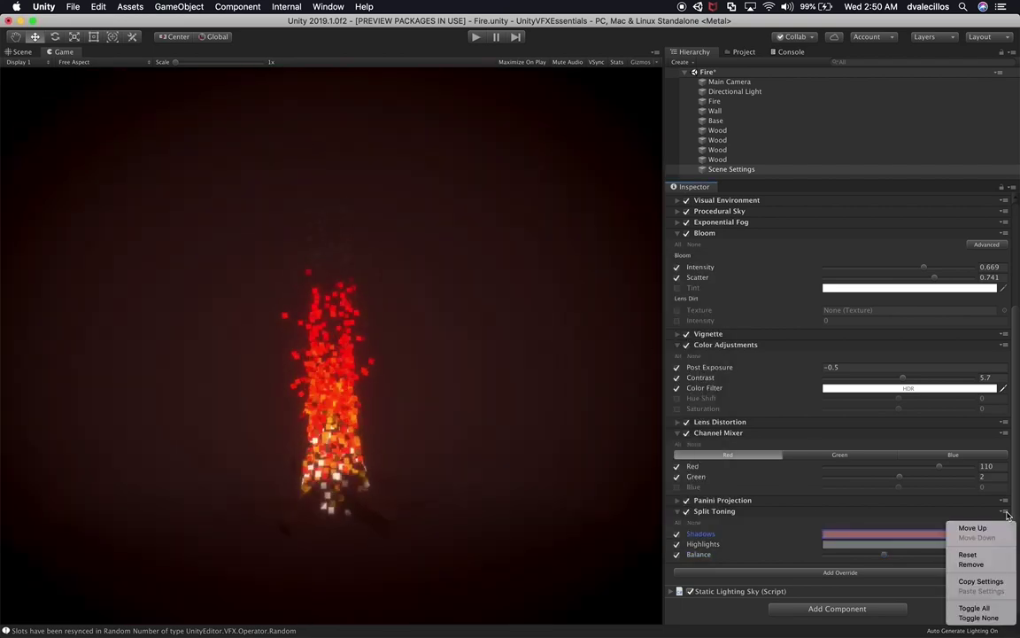
{"action": "left_click", "coordinate": [972, 564]}
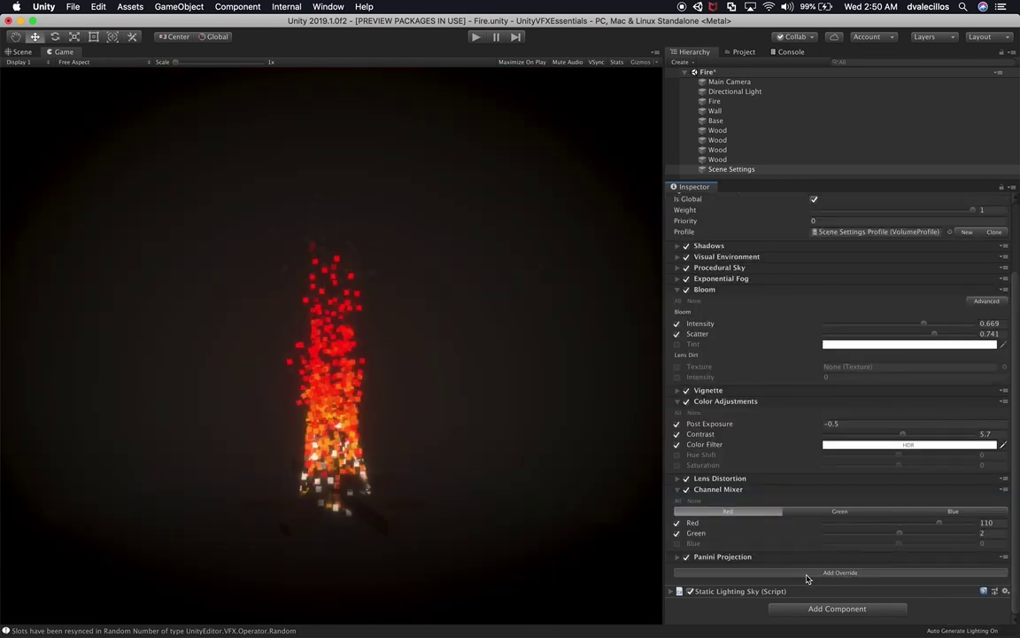
Add a Color Curves post-processing override to view its curve, and remove it from the Volume.
{"action": "left_click", "coordinate": [807, 579]}
{"action": "left_click", "coordinate": [840, 484]}
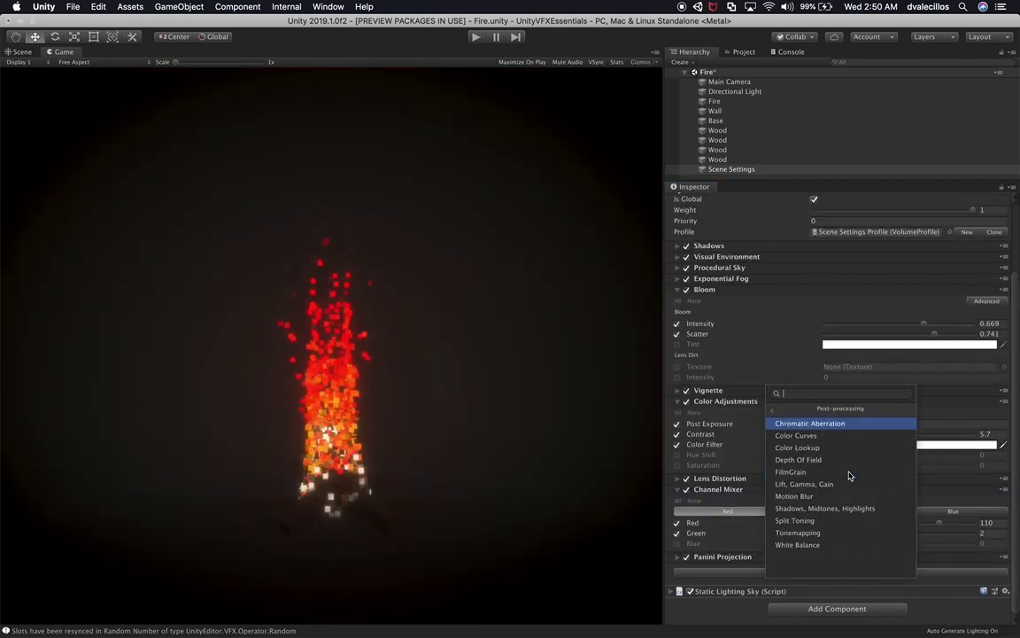
{"action": "left_click", "coordinate": [840, 435]}
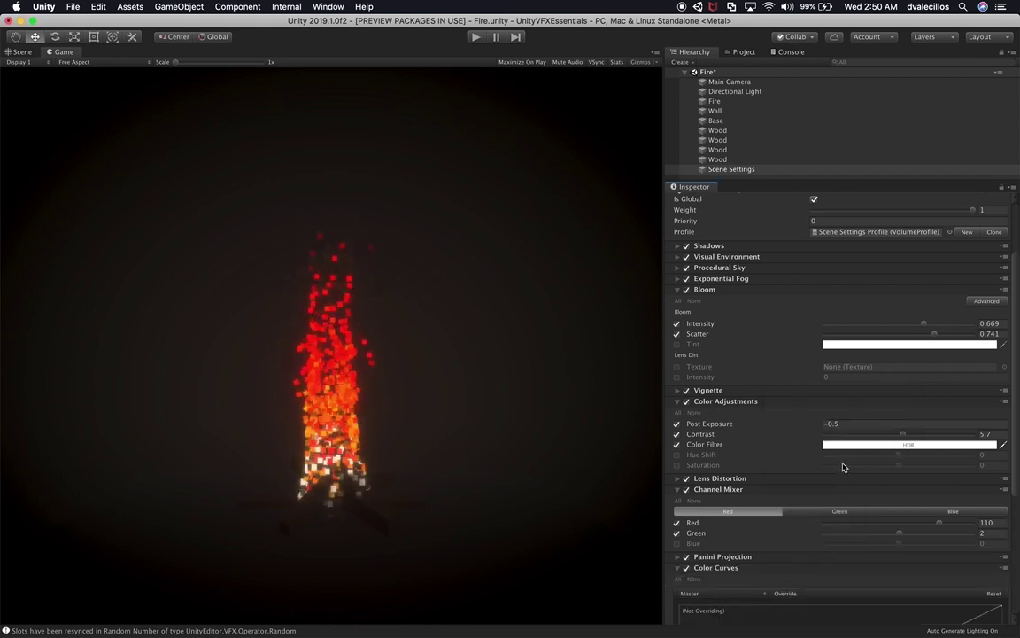
{"action": "scroll", "coordinate": [857, 536], "scroll_direction": "down", "scroll_amount": 3}
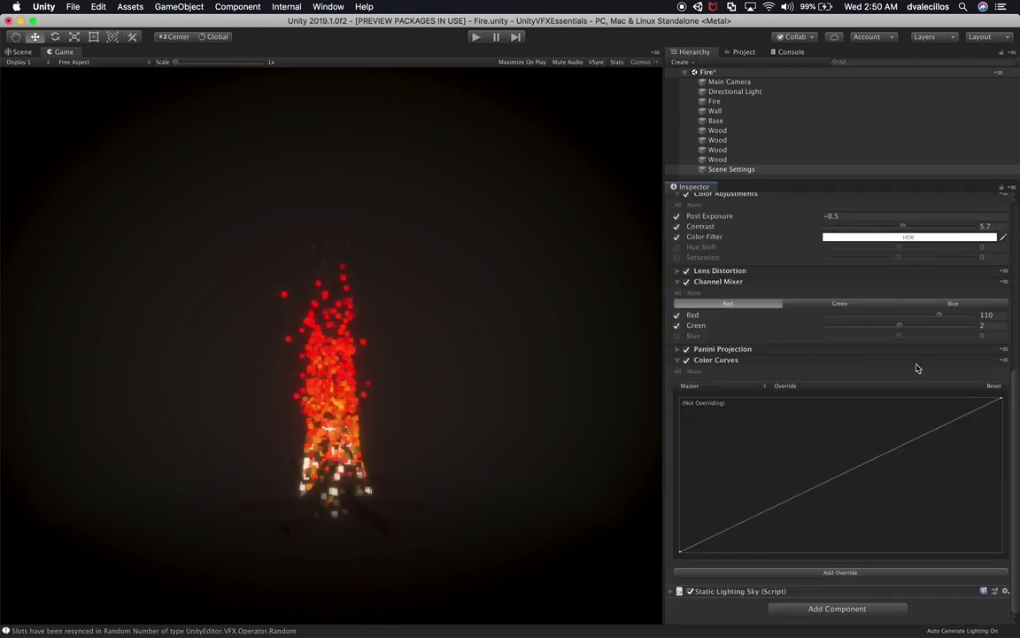
{"action": "left_click", "coordinate": [1003, 360]}
{"action": "left_click", "coordinate": [971, 413]}
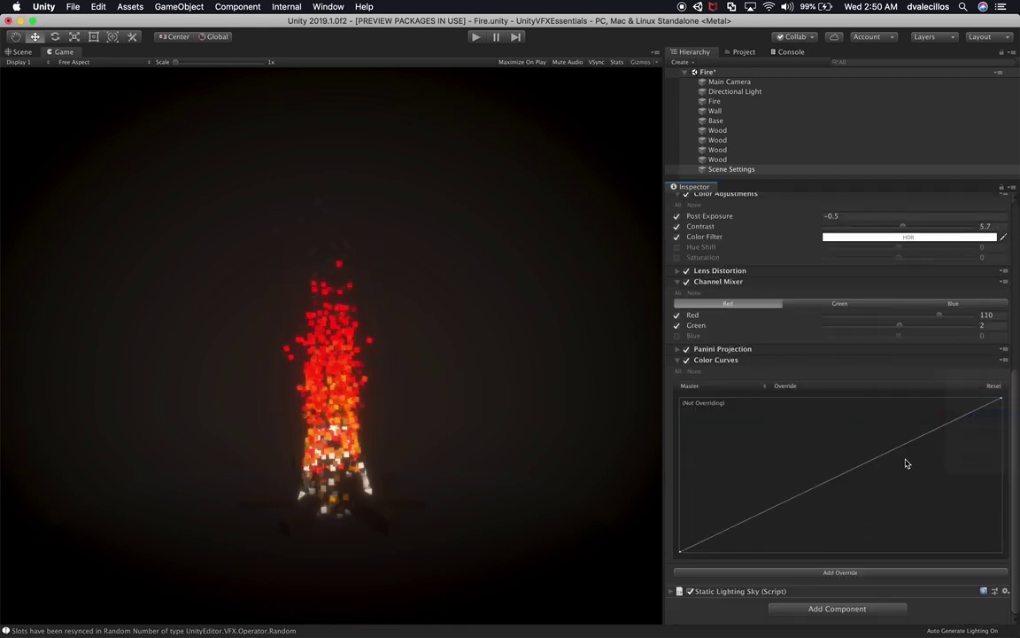
Add a Tonemapping post-processing override to the Volume, enable its Mode and set it to ACES.
{"action": "left_click", "coordinate": [840, 572]}
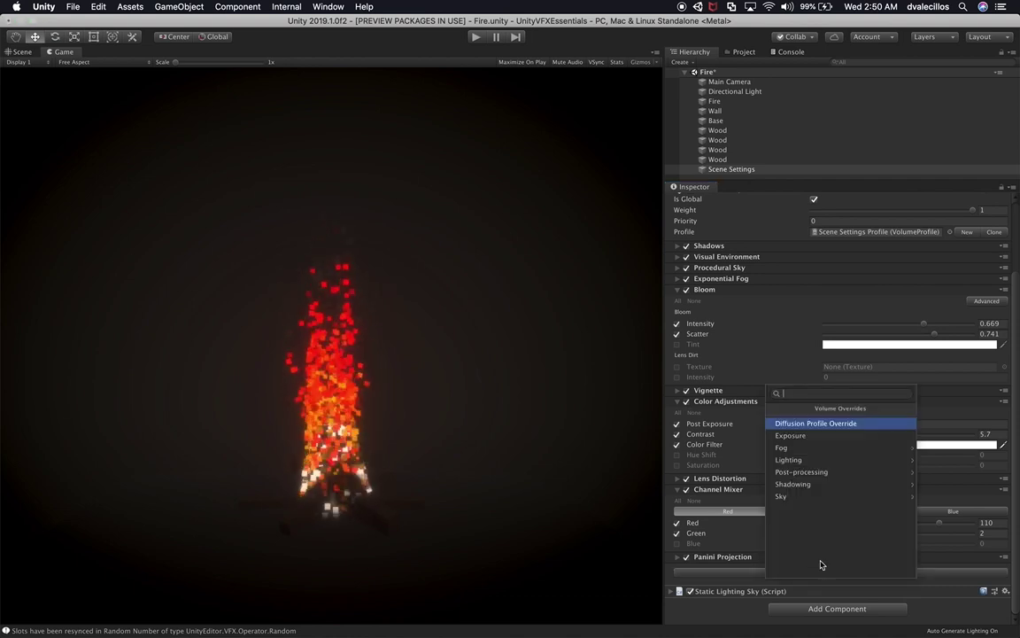
{"action": "left_click", "coordinate": [849, 472]}
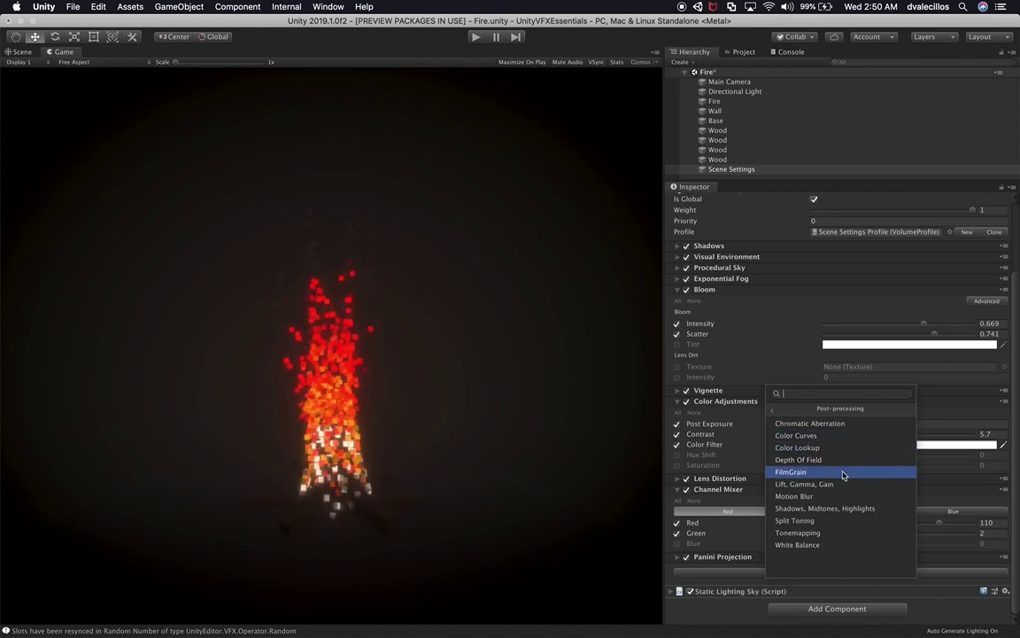
{"action": "left_click", "coordinate": [838, 532]}
{"action": "scroll", "coordinate": [845, 551], "scroll_direction": "down", "scroll_amount": 2}
{"action": "left_click", "coordinate": [677, 554]}
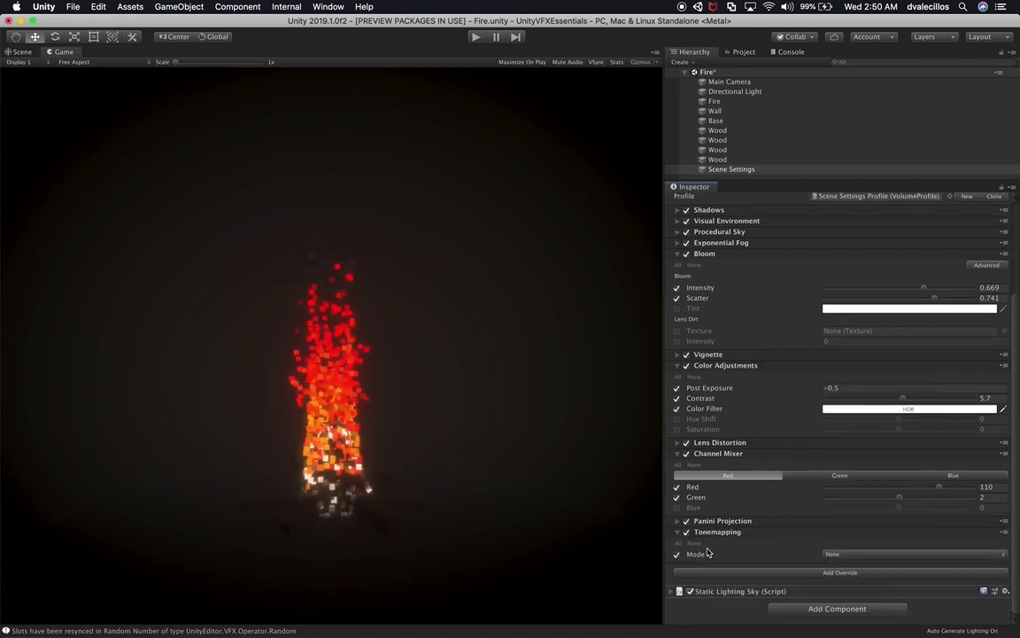
{"action": "left_click", "coordinate": [838, 555]}
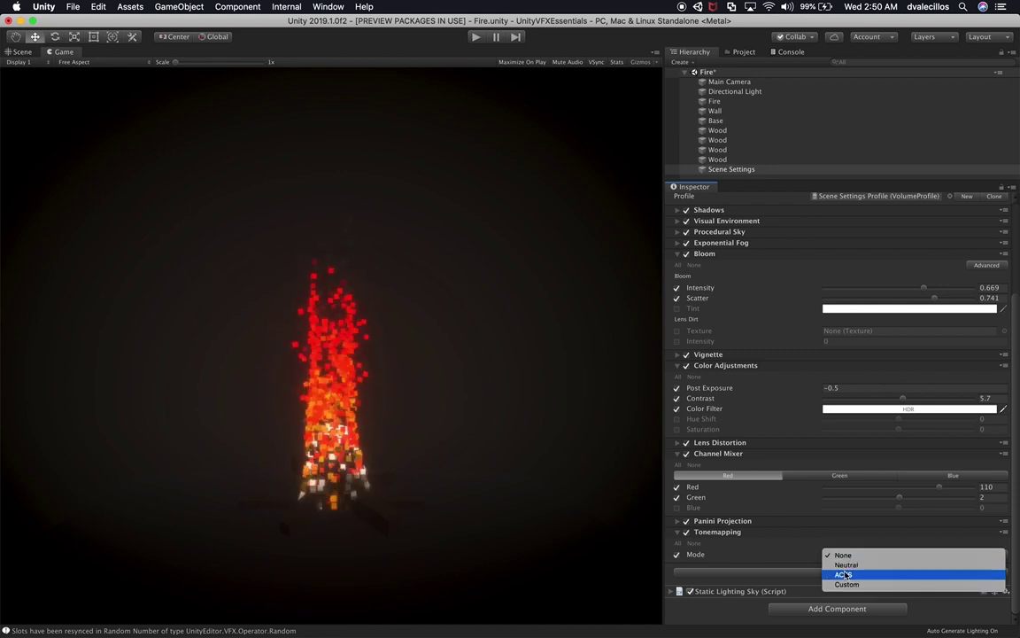
{"action": "left_click", "coordinate": [857, 576]}
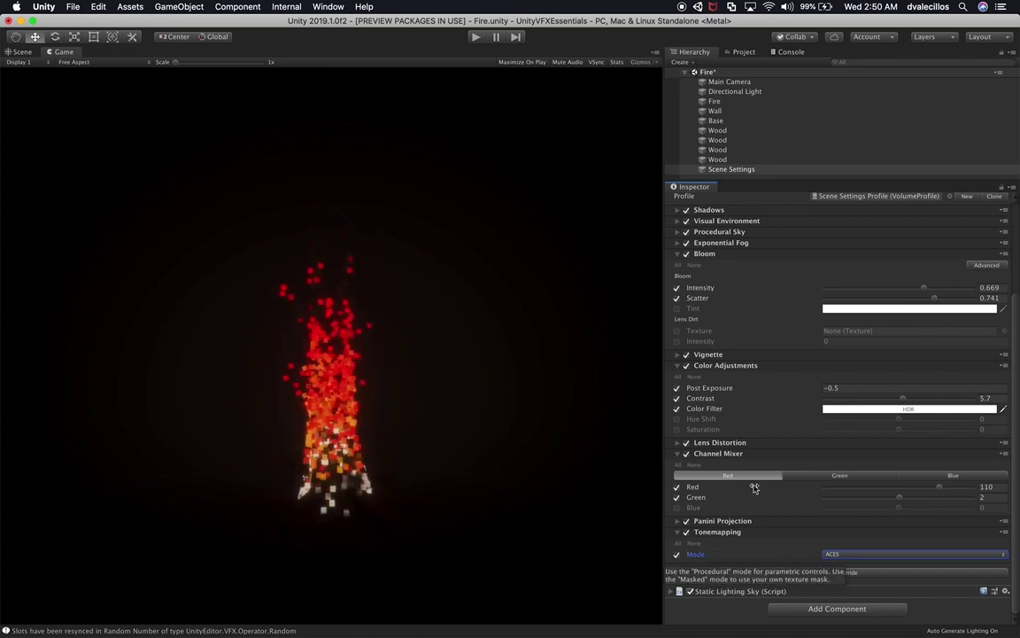
Tune the Color Adjustments override to a Post Exposure of 1.69 and a Contrast of about 51.6.
{"action": "scroll", "coordinate": [735, 483], "scroll_direction": "up", "scroll_amount": 3}
{"action": "mouse_move", "coordinate": [729, 457]}
{"action": "left_mouse_down"}
{"action": "mouse_move", "coordinate": [772, 455]}
{"action": "mouse_move", "coordinate": [723, 458]}
{"action": "left_mouse_up"}
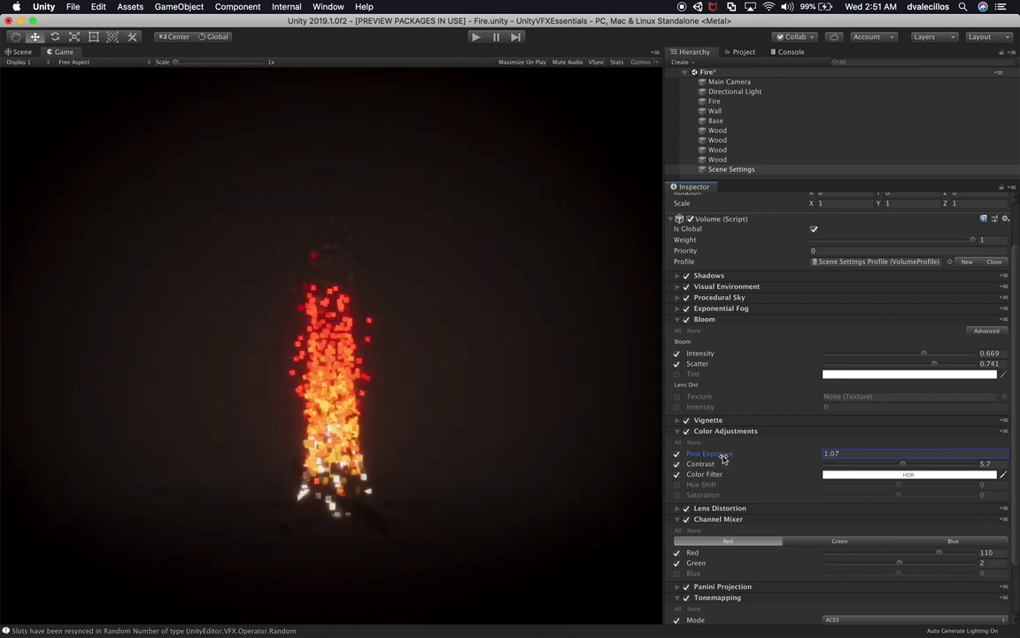
{"action": "left_click_drag", "start_coordinate": [900, 464], "coordinate": [922, 467]}
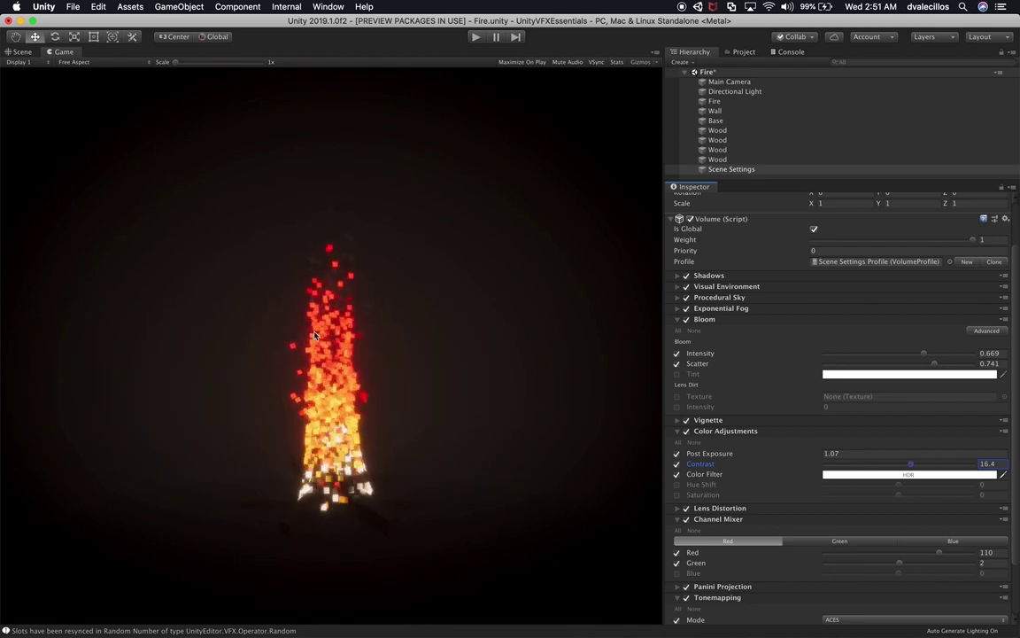
{"action": "left_click_drag", "start_coordinate": [798, 458], "coordinate": [813, 457]}
{"action": "left_click_drag", "start_coordinate": [910, 463], "coordinate": [966, 478]}
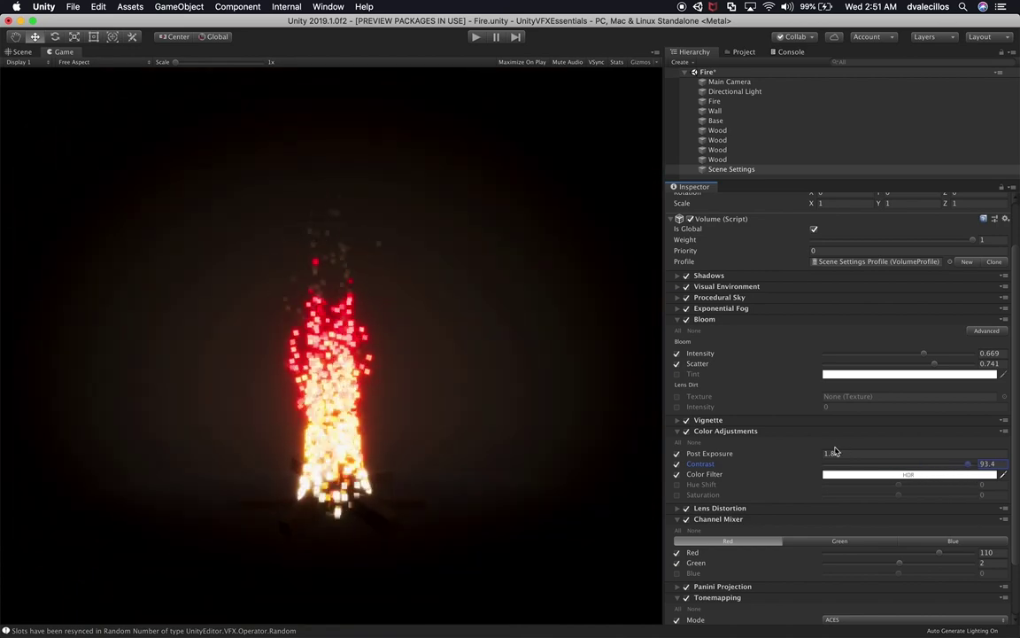
{"action": "mouse_move", "coordinate": [809, 454]}
{"action": "left_mouse_down"}
{"action": "mouse_move", "coordinate": [791, 454]}
{"action": "mouse_move", "coordinate": [800, 455]}
{"action": "left_mouse_up"}
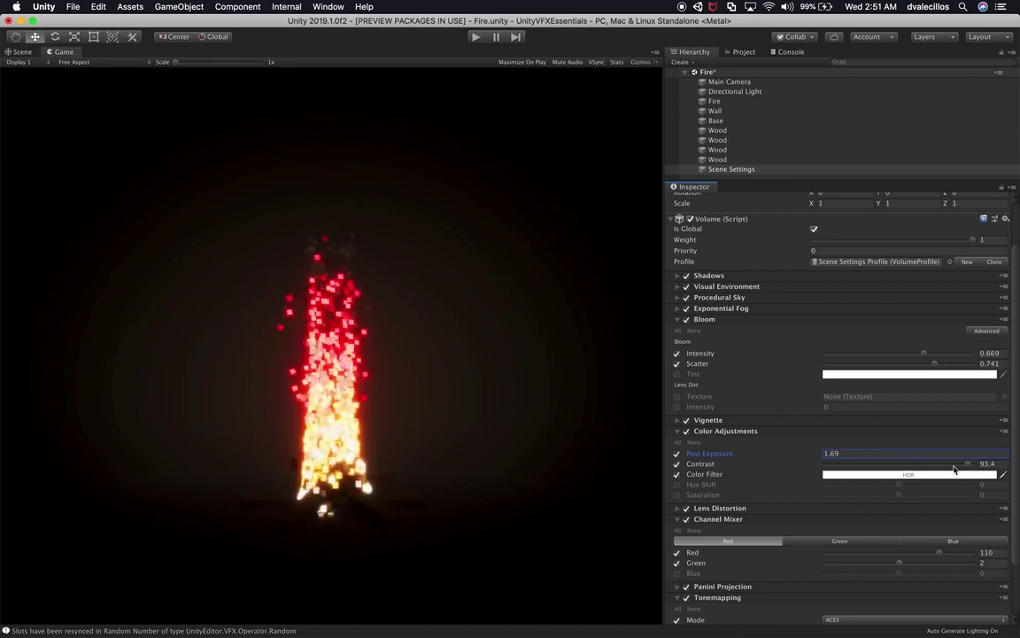
{"action": "left_click_drag", "start_coordinate": [957, 466], "coordinate": [940, 472]}
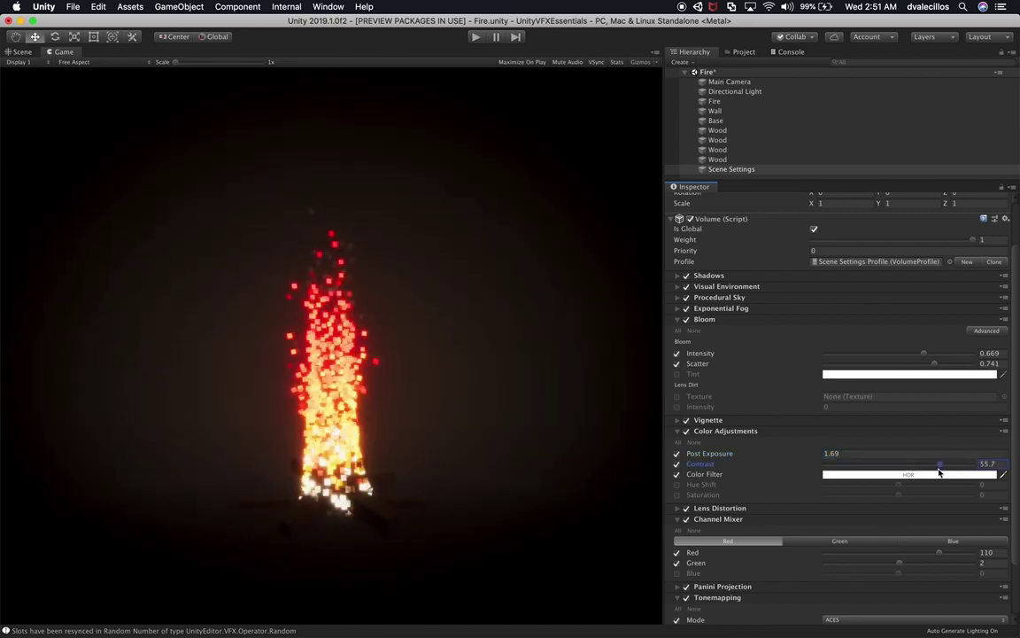
Enable Hue Shift and Saturation in Color Adjustments, setting them to about -1 and 1.6.
{"action": "left_click", "coordinate": [677, 485]}
{"action": "left_click", "coordinate": [676, 495]}
{"action": "mouse_move", "coordinate": [898, 484]}
{"action": "left_mouse_down"}
{"action": "mouse_move", "coordinate": [886, 486]}
{"action": "mouse_move", "coordinate": [906, 490]}
{"action": "mouse_move", "coordinate": [884, 499]}
{"action": "mouse_move", "coordinate": [900, 498]}
{"action": "left_mouse_up"}
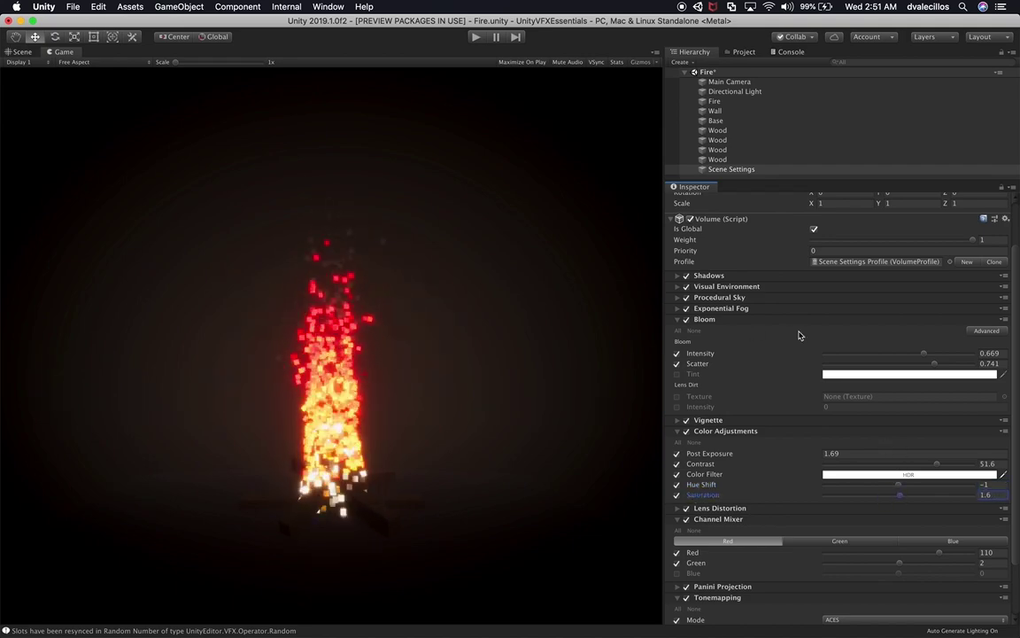
Set the Bloom override's Intensity to about 0.861 and its Scatter to about 0.745.
{"action": "scroll", "coordinate": [797, 335], "scroll_direction": "up", "scroll_amount": 3}
{"action": "mouse_move", "coordinate": [924, 412]}
{"action": "left_mouse_down"}
{"action": "mouse_move", "coordinate": [868, 412]}
{"action": "mouse_move", "coordinate": [1010, 418]}
{"action": "mouse_move", "coordinate": [933, 424]}
{"action": "left_mouse_up"}
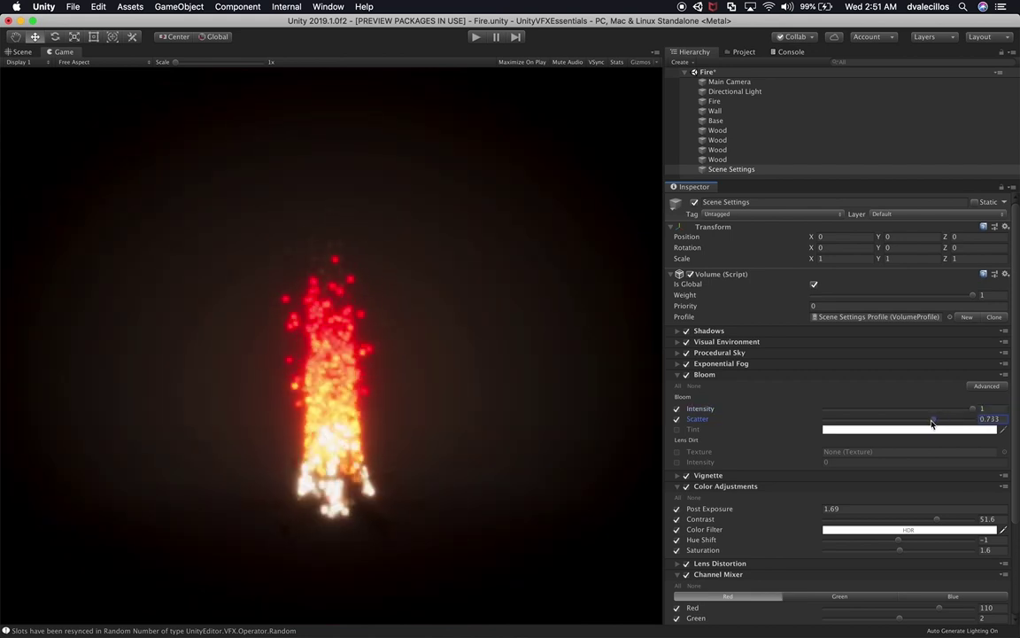
{"action": "left_click_drag", "start_coordinate": [979, 412], "coordinate": [954, 410]}
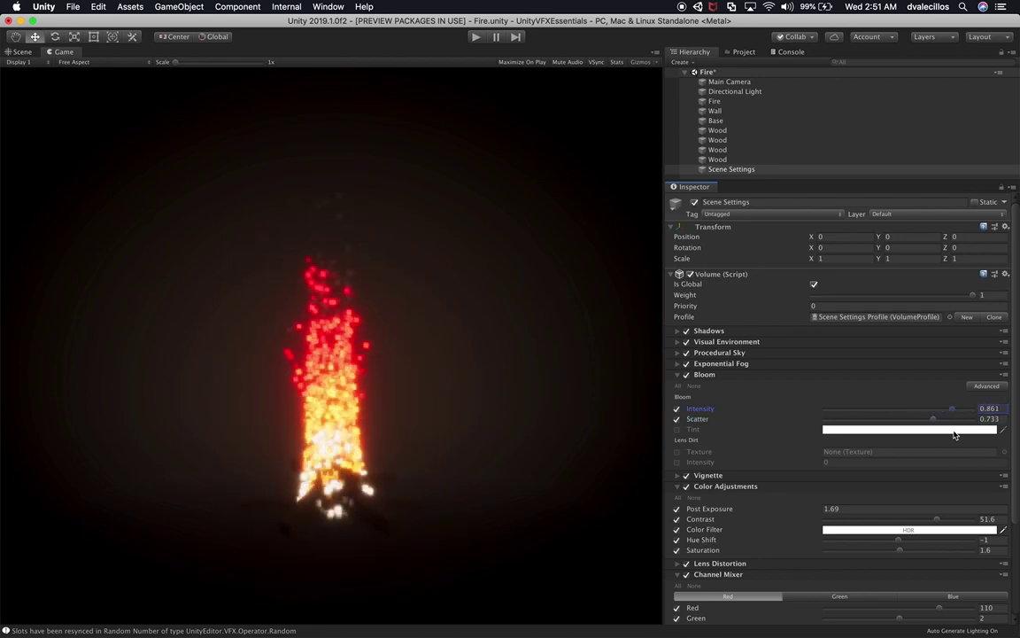
{"action": "left_click", "coordinate": [934, 419]}
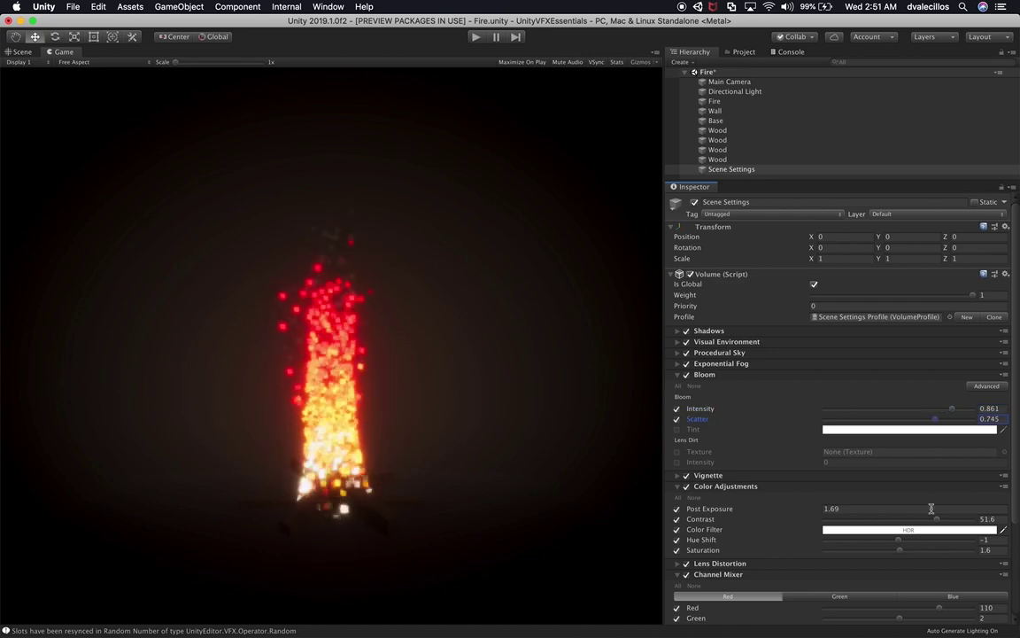
Set the Vignette override's Intensity to about 0.463 and its Smoothness to about 0.277.
{"action": "scroll", "coordinate": [931, 509], "scroll_direction": "down", "scroll_amount": 5}
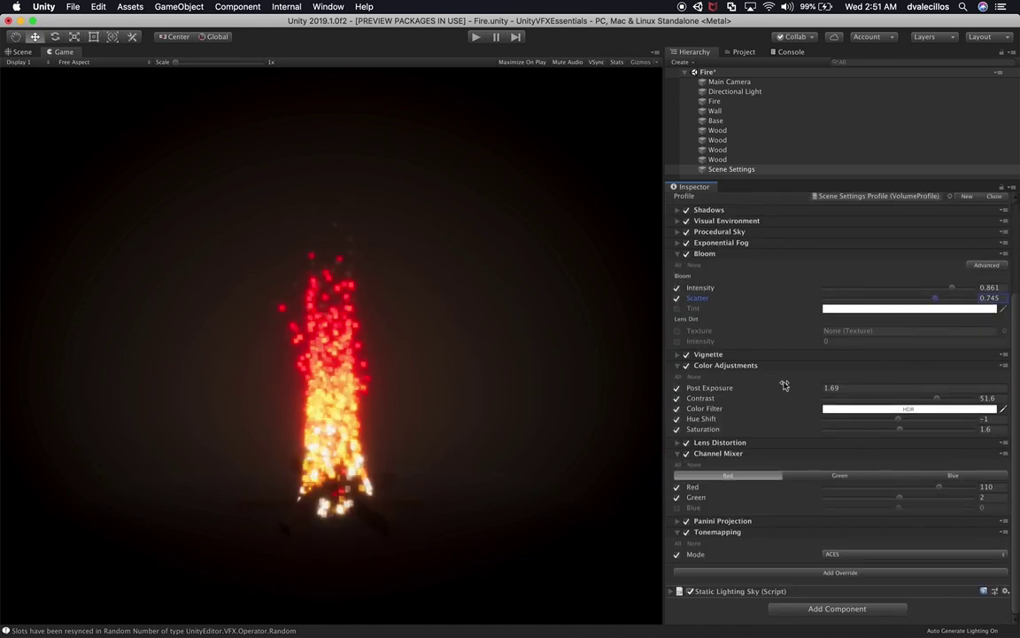
{"action": "left_click", "coordinate": [722, 355]}
{"action": "left_click_drag", "start_coordinate": [908, 413], "coordinate": [892, 412]}
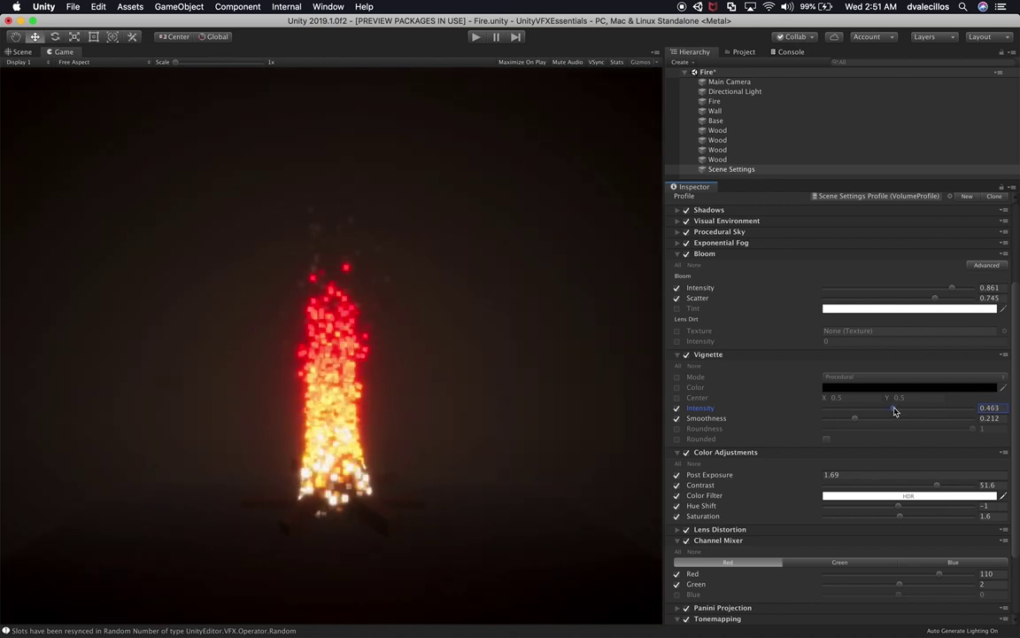
{"action": "mouse_move", "coordinate": [854, 420]}
{"action": "left_mouse_down"}
{"action": "mouse_move", "coordinate": [825, 423]}
{"action": "mouse_move", "coordinate": [863, 418]}
{"action": "left_mouse_up"}
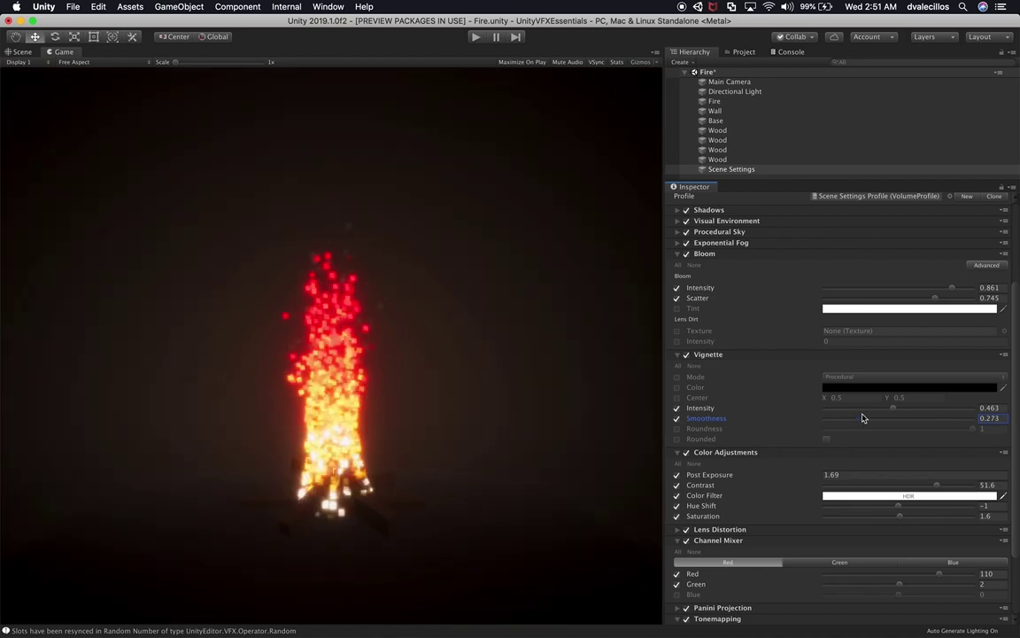
{"action": "scroll", "coordinate": [900, 456], "scroll_direction": "down", "scroll_amount": 3}
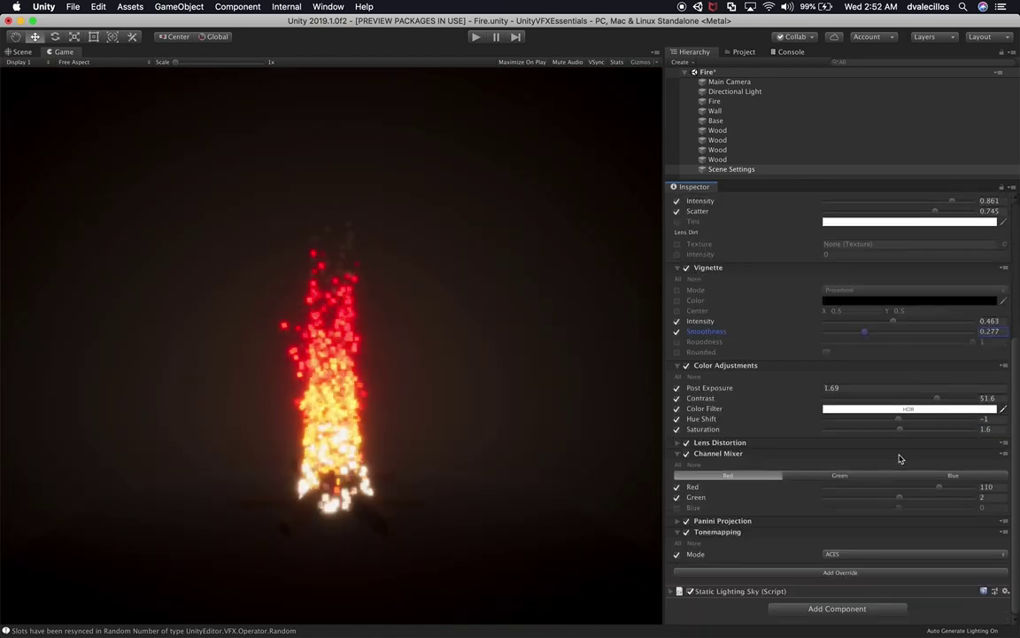
Collapse the Bloom, Vignette, Color Adjustments and Channel Mixer overrides in the Volume.
{"action": "scroll", "coordinate": [848, 417], "scroll_direction": "up", "scroll_amount": 7}
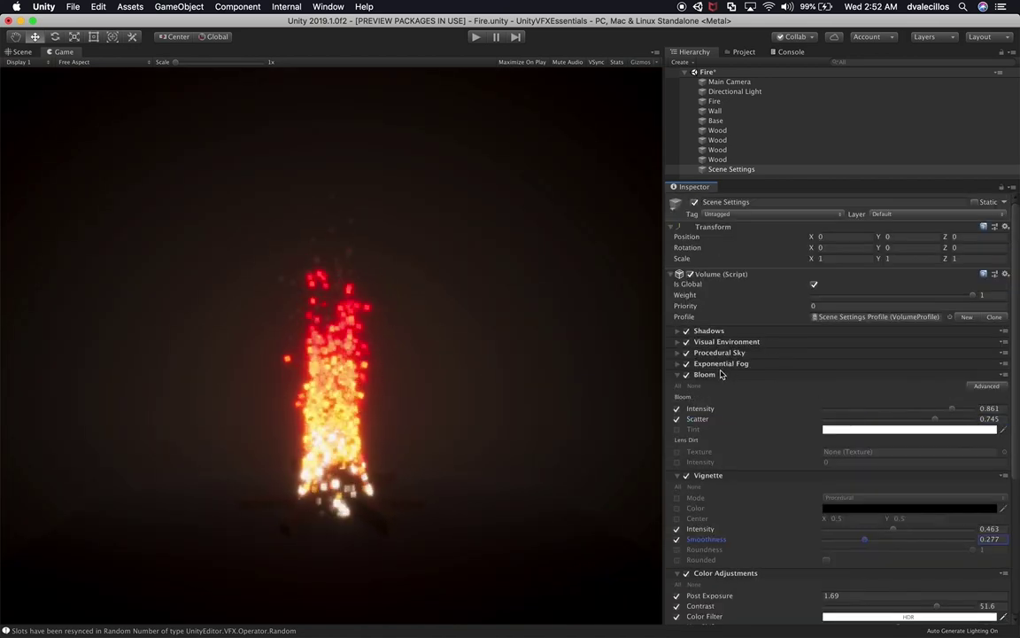
{"action": "left_click", "coordinate": [722, 375]}
{"action": "double_click", "coordinate": [722, 378]}
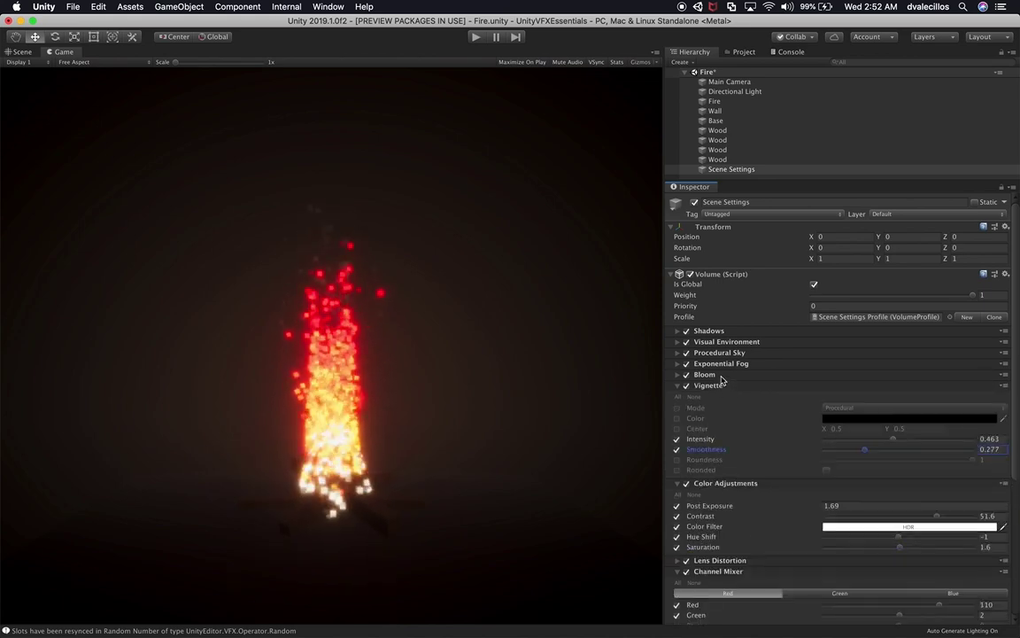
{"action": "left_click", "coordinate": [718, 386]}
{"action": "left_click", "coordinate": [718, 396]}
{"action": "left_click", "coordinate": [720, 418]}
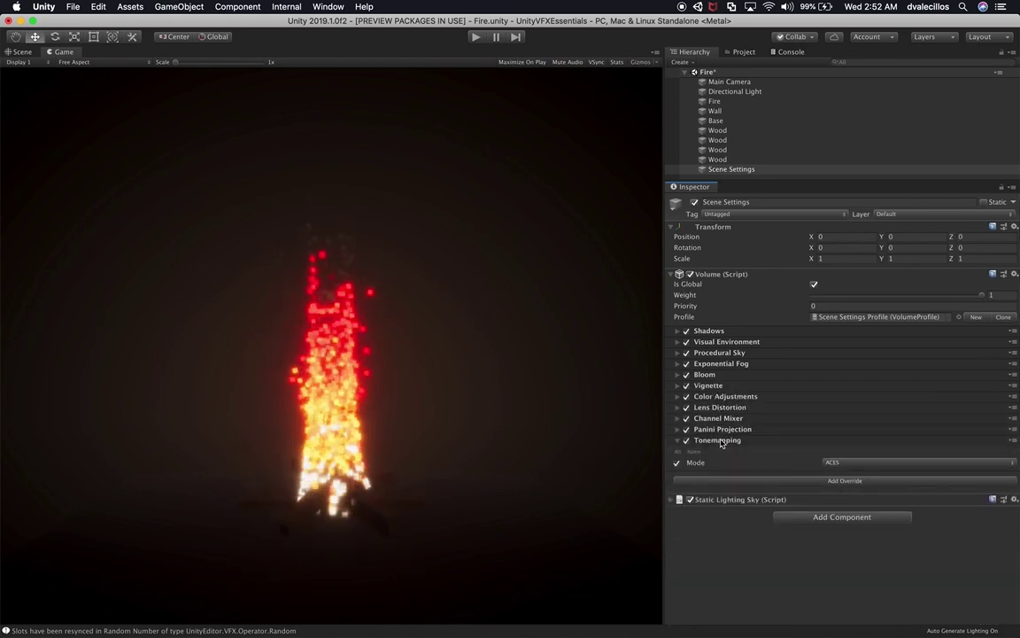
{"action": "left_click", "coordinate": [719, 418]}
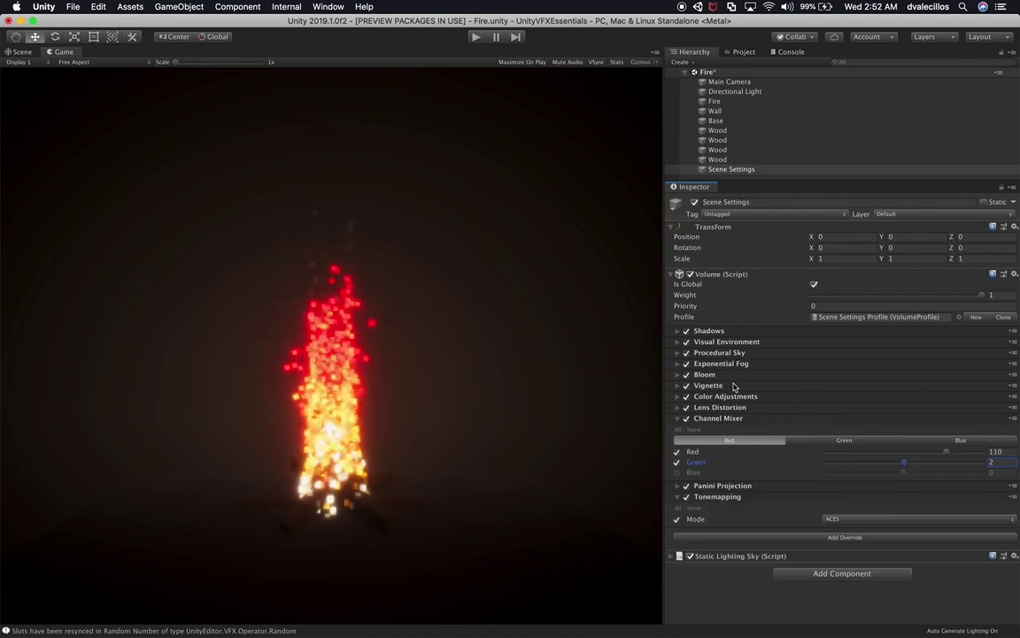
{"action": "left_click", "coordinate": [715, 419]}
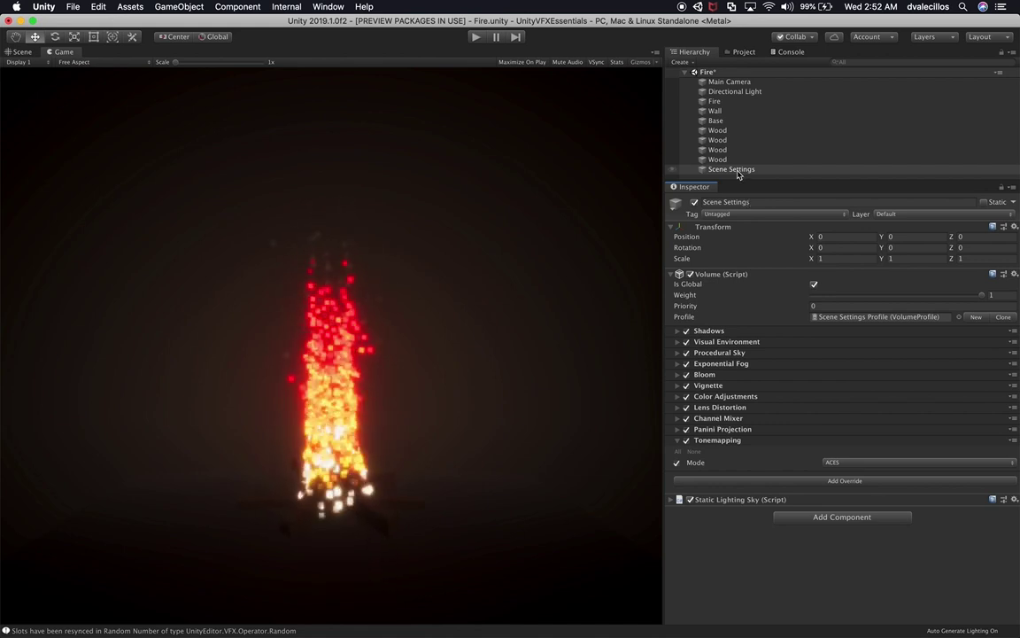
Check the Main Camera's settings, and save the Fire scene with Scene Settings selected again.
{"action": "left_click", "coordinate": [749, 82]}
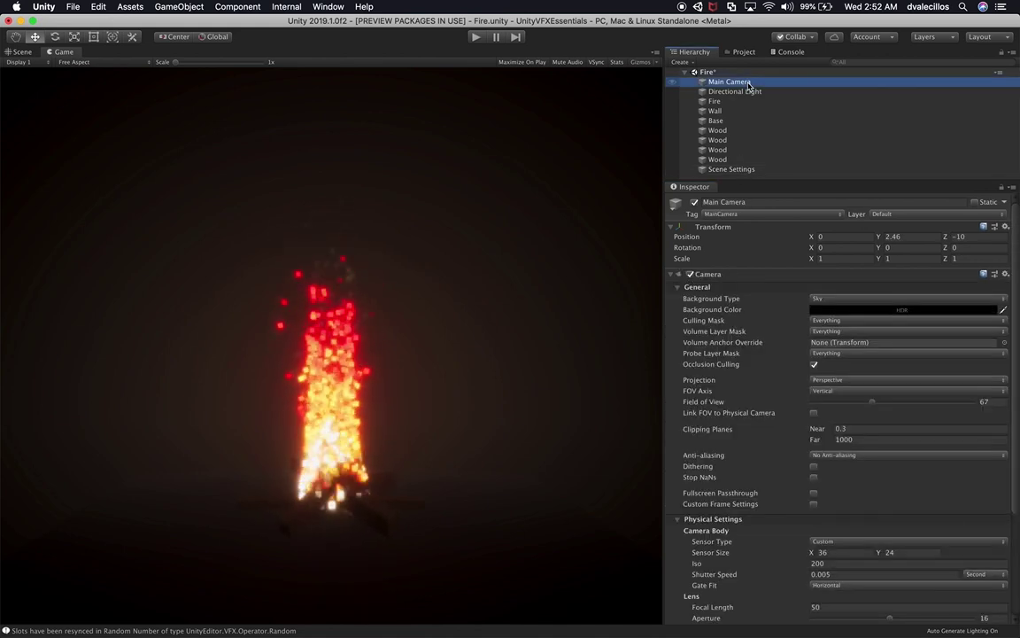
{"action": "scroll", "coordinate": [767, 412], "scroll_direction": "down", "scroll_amount": 3}
{"action": "scroll", "coordinate": [767, 412], "scroll_direction": "up", "scroll_amount": 3}
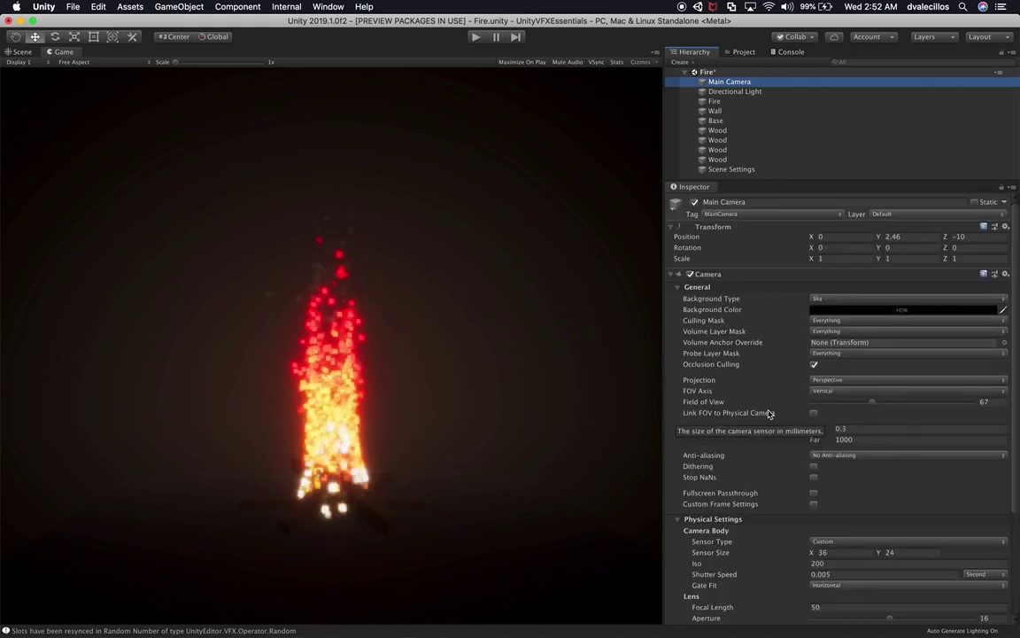
{"action": "left_click", "coordinate": [734, 169]}
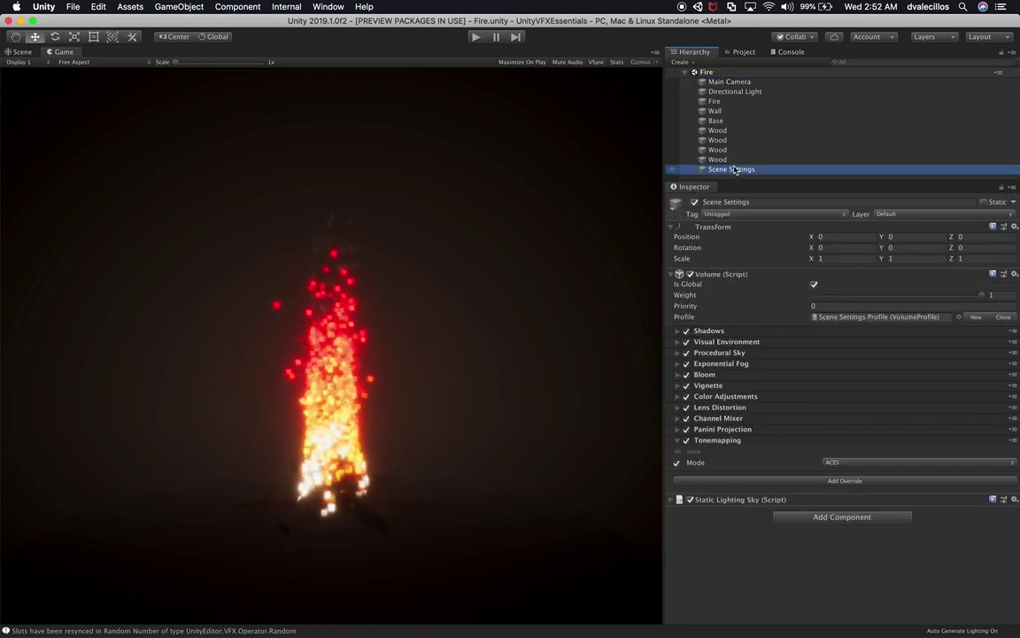
{"action": "left_click", "coordinate": [735, 160]}
{"action": "left_click", "coordinate": [731, 170]}
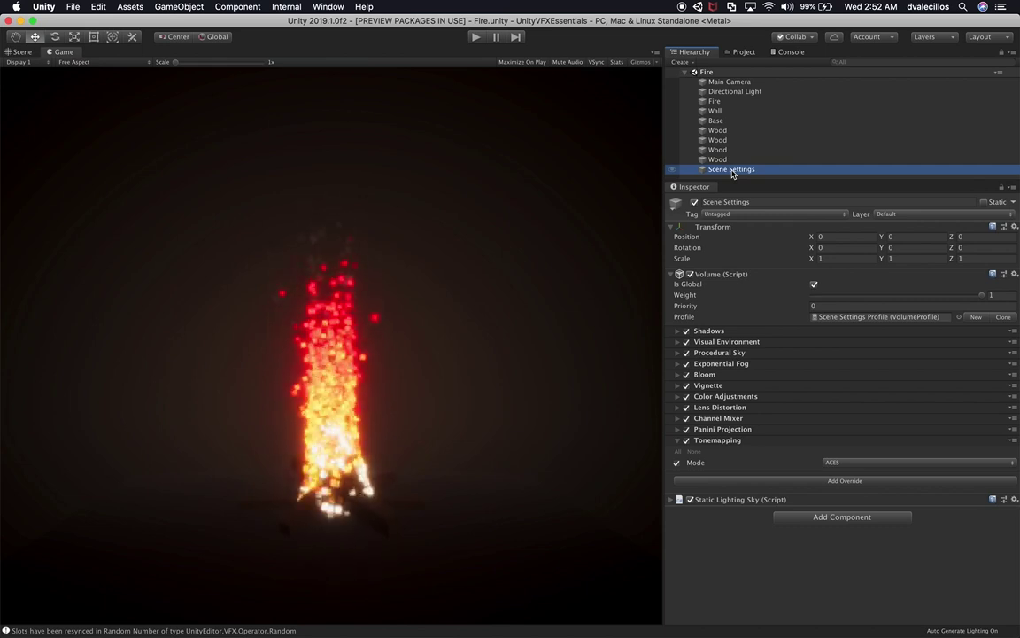
{"action": "left_click", "coordinate": [735, 150]}
{"action": "left_click", "coordinate": [735, 170]}
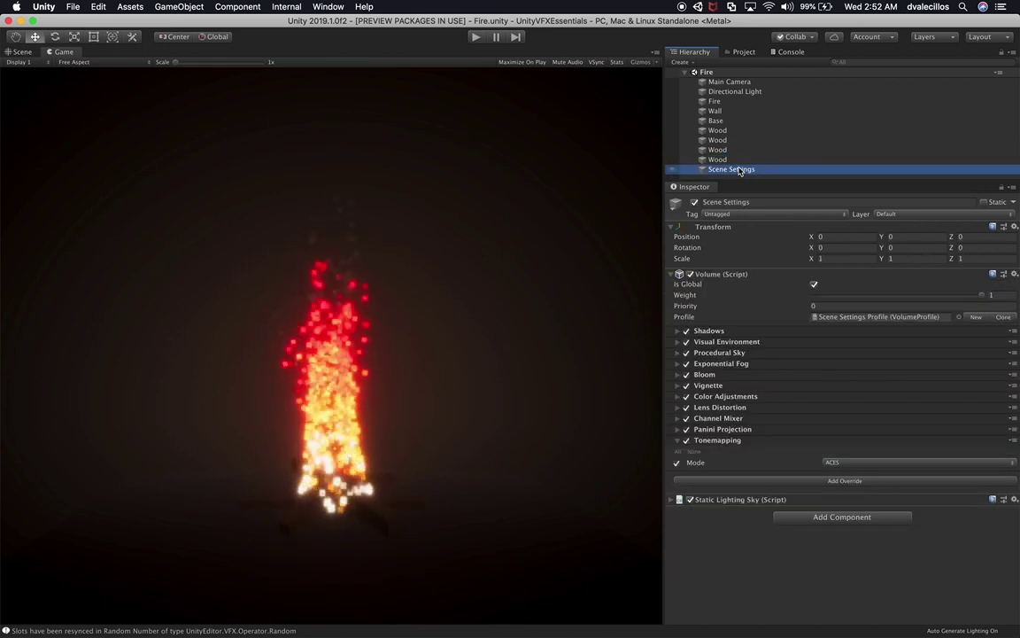
Open the CubeCut scene from the project's Scenes folder and show its object hierarchy.
{"action": "left_click", "coordinate": [740, 52]}
{"action": "double_click", "coordinate": [764, 93]}
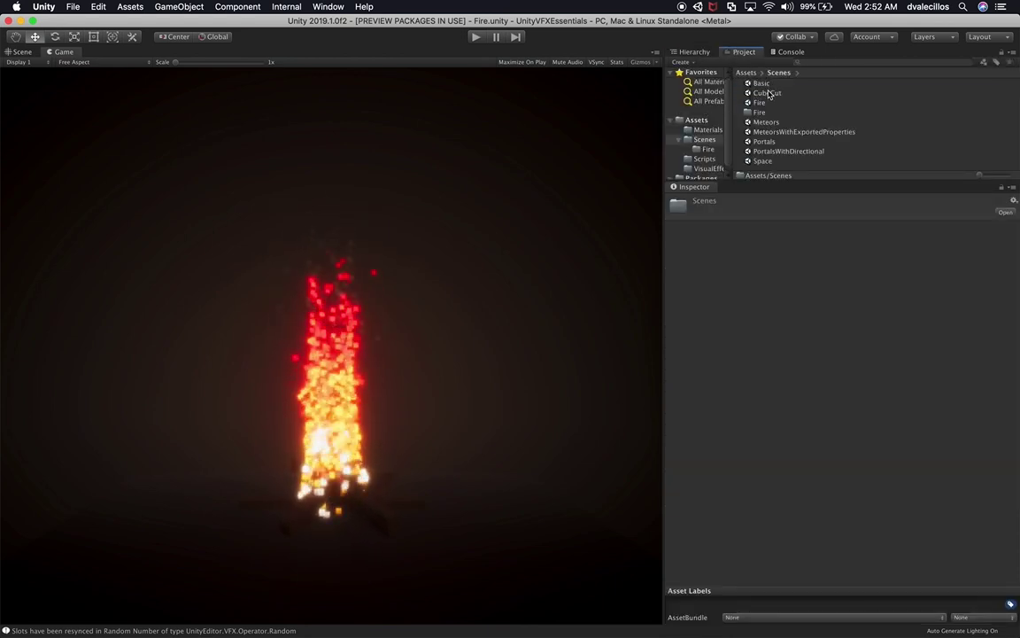
{"action": "left_click", "coordinate": [767, 93]}
{"action": "double_click", "coordinate": [779, 94]}
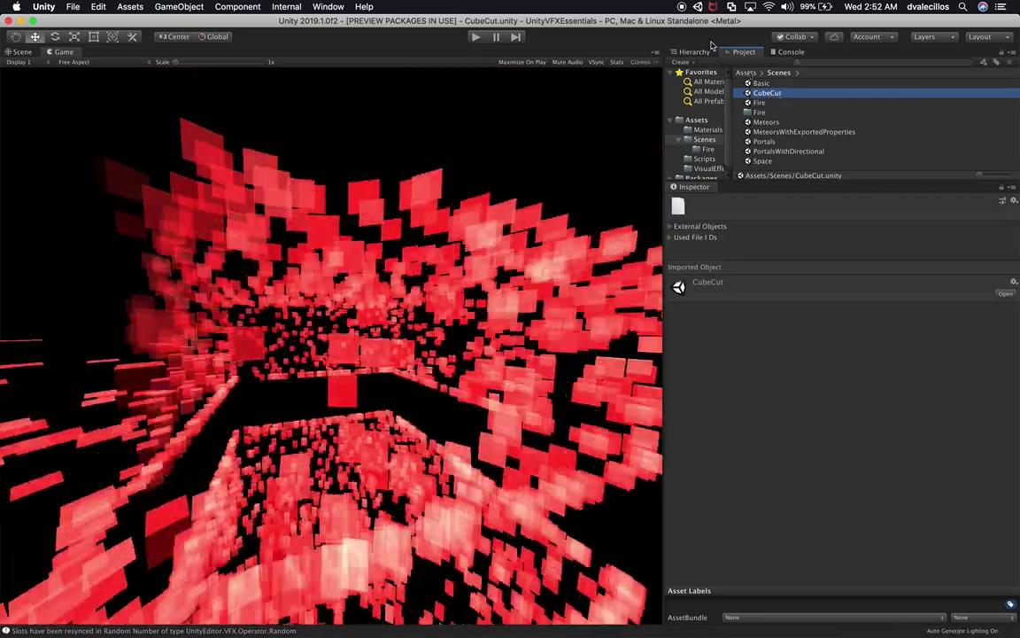
{"action": "left_click", "coordinate": [696, 53]}
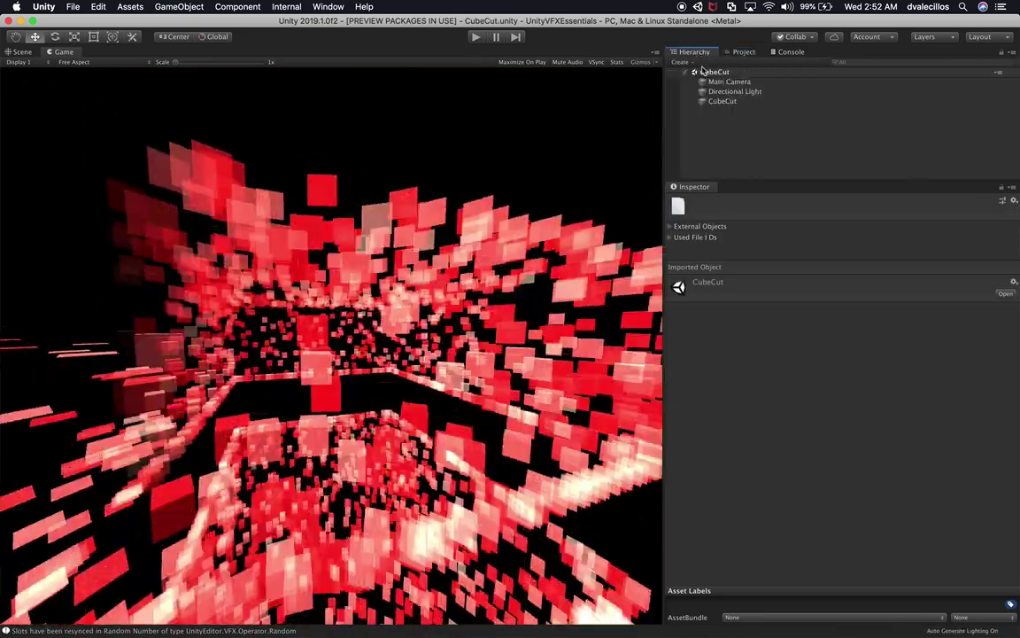
Try a Field of View of about 154.7 on CubeCut's Main Camera, undo it and look through the camera's components.
{"action": "left_click", "coordinate": [729, 82]}
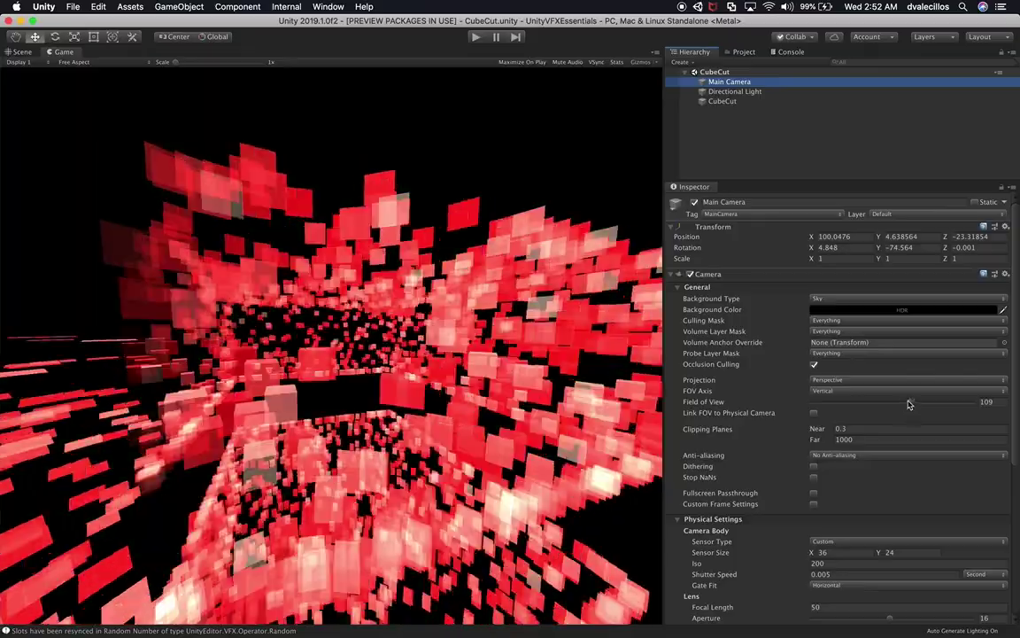
{"action": "left_click_drag", "start_coordinate": [897, 406], "coordinate": [953, 411]}
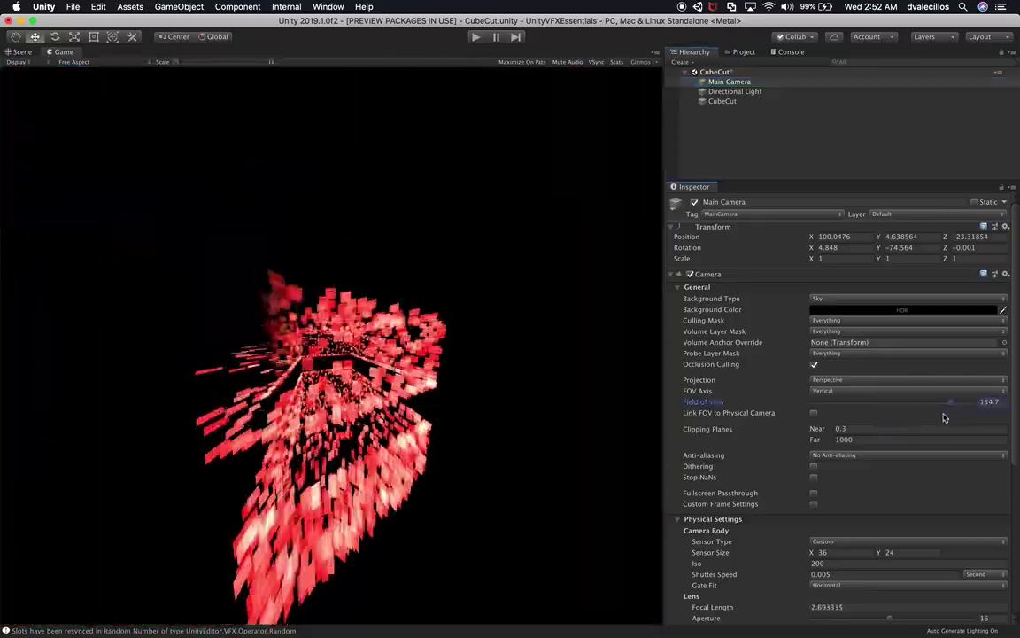
{"action": "key", "text": "super+z"}
{"action": "scroll", "coordinate": [793, 478], "scroll_direction": "down", "scroll_amount": 4}
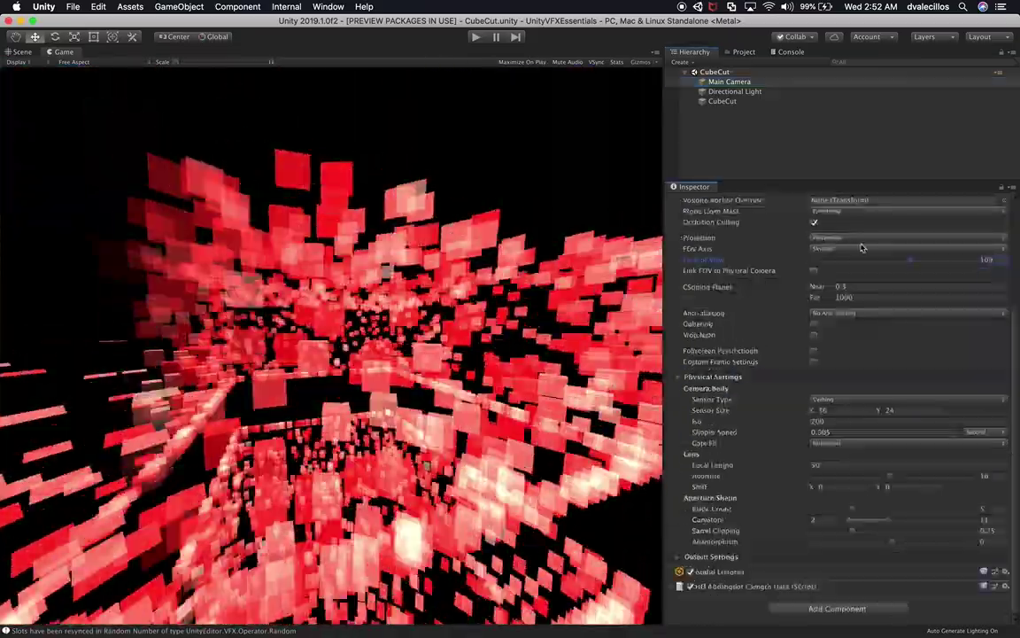
{"action": "scroll", "coordinate": [845, 255], "scroll_direction": "up", "scroll_amount": 4}
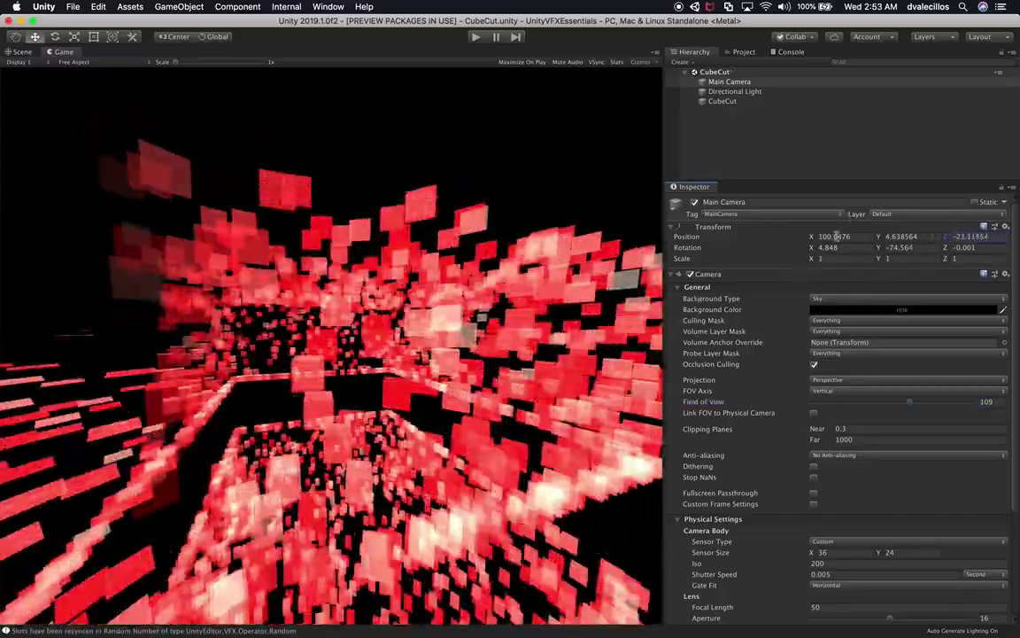
Try moving CubeCut's Main Camera along X to 361, and check the framing in the Game view.
{"action": "left_click", "coordinate": [835, 238]}
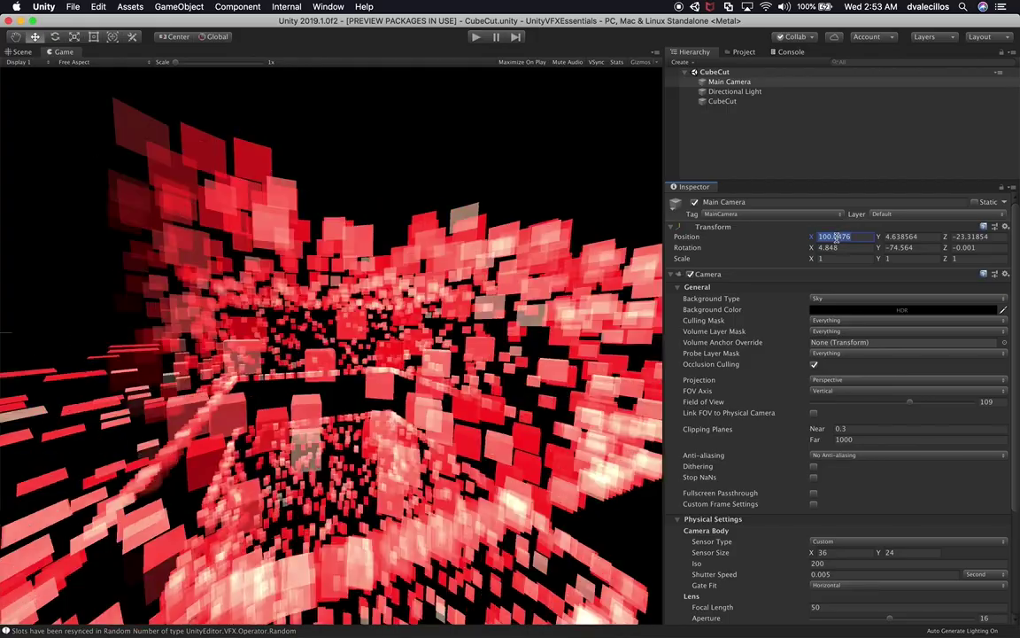
{"action": "scroll", "coordinate": [347, 278], "scroll_direction": "down", "scroll_amount": 10}
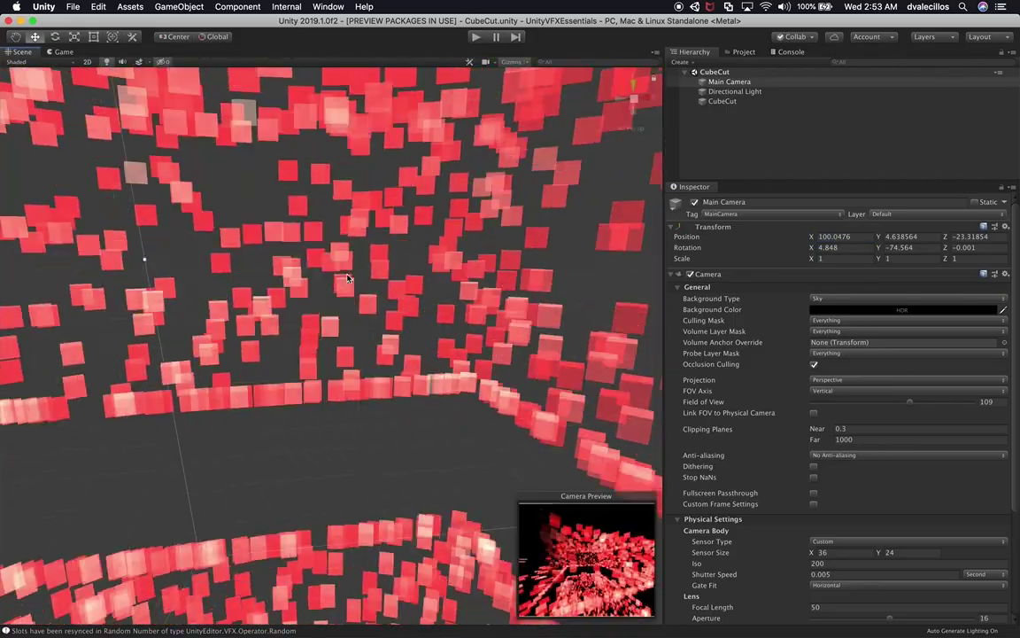
{"action": "scroll", "coordinate": [480, 289], "scroll_direction": "down", "scroll_amount": 3}
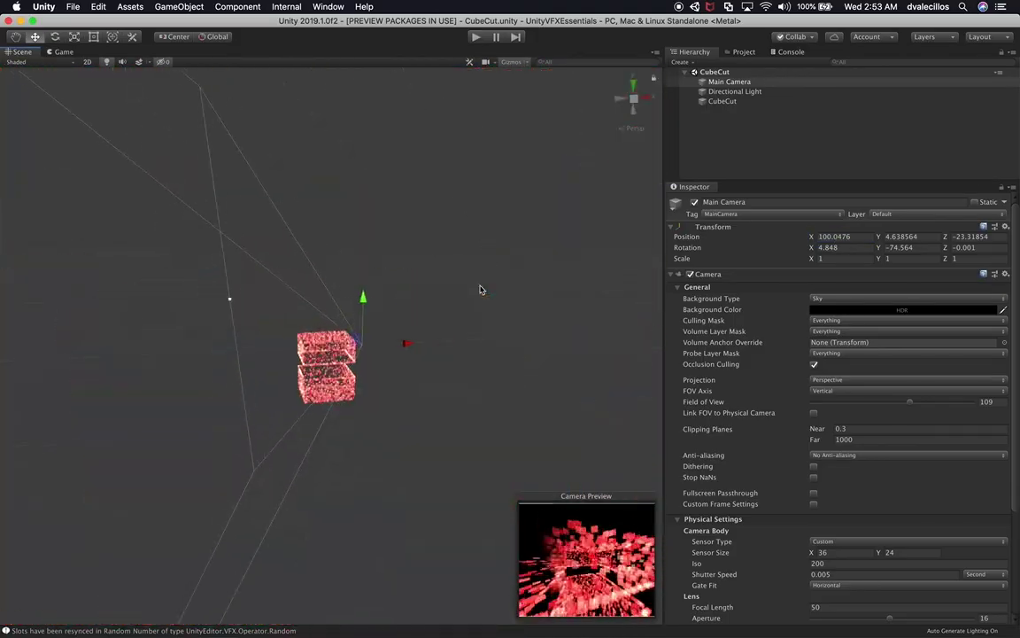
{"action": "left_click_drag", "start_coordinate": [433, 342], "coordinate": [554, 350]}
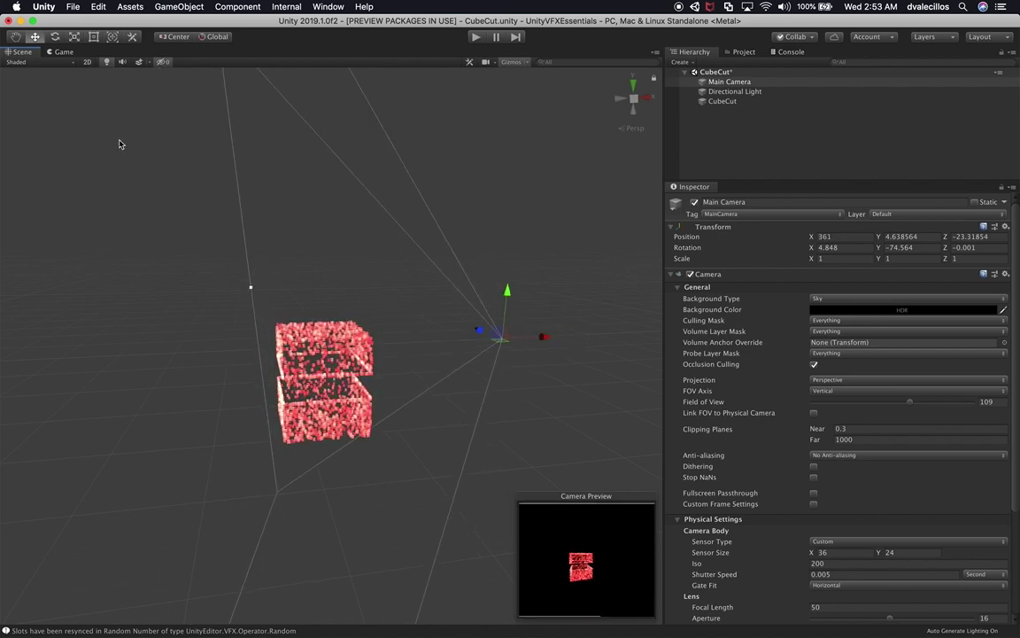
{"action": "left_click", "coordinate": [60, 52]}
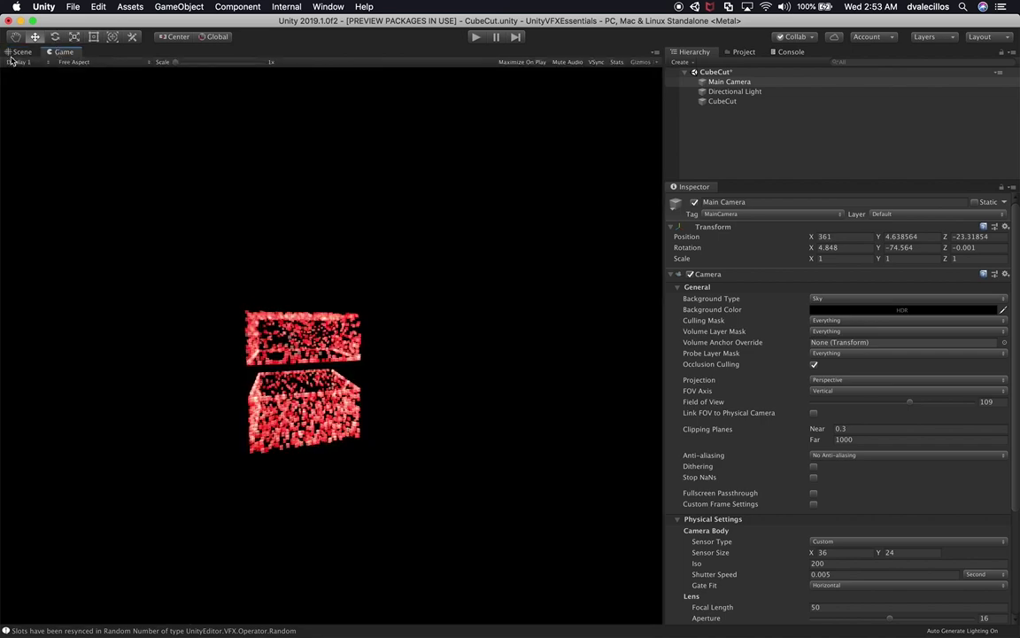
Frame the CubeCut effect in the Scene view and align the Main Camera with that view.
{"action": "left_click", "coordinate": [20, 52]}
{"action": "middle_click_drag", "start_coordinate": [417, 363], "coordinate": [99, 451]}
{"action": "middle_click_drag", "start_coordinate": [164, 408], "coordinate": [544, 374]}
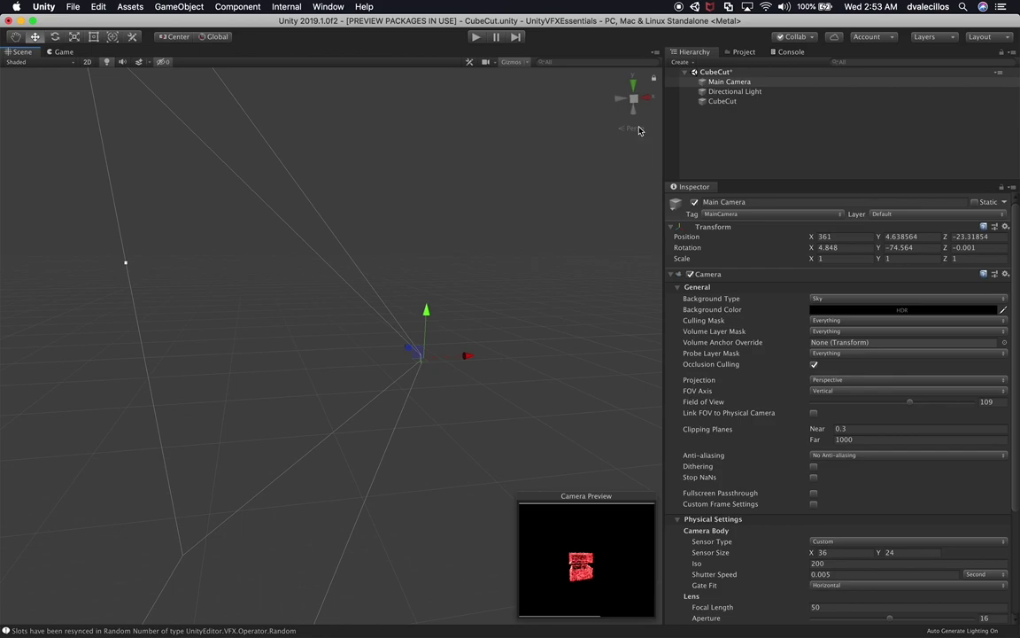
{"action": "left_click", "coordinate": [723, 102]}
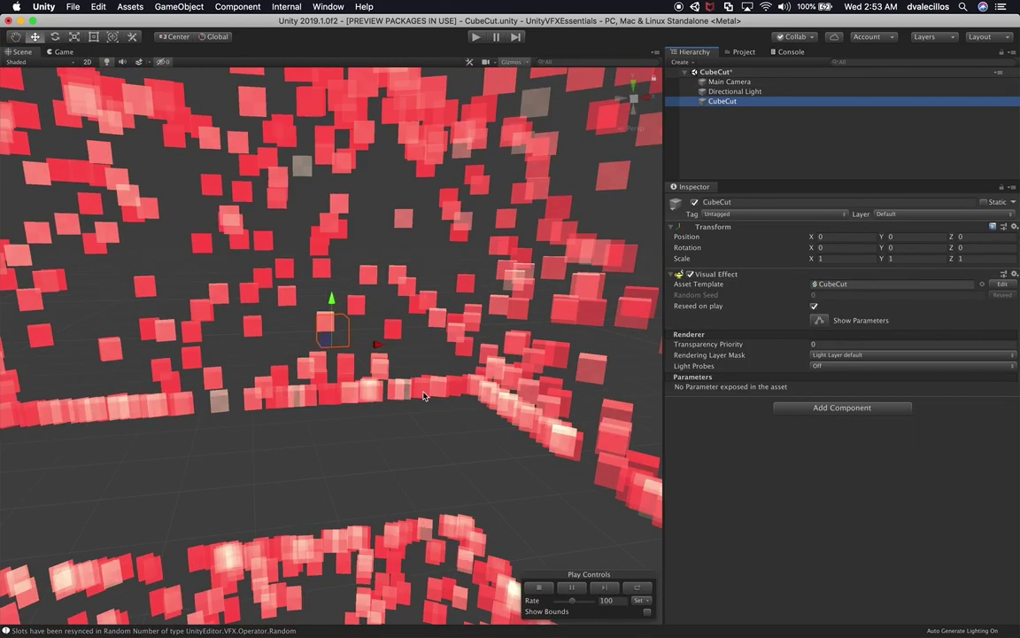
{"action": "key", "text": "f"}
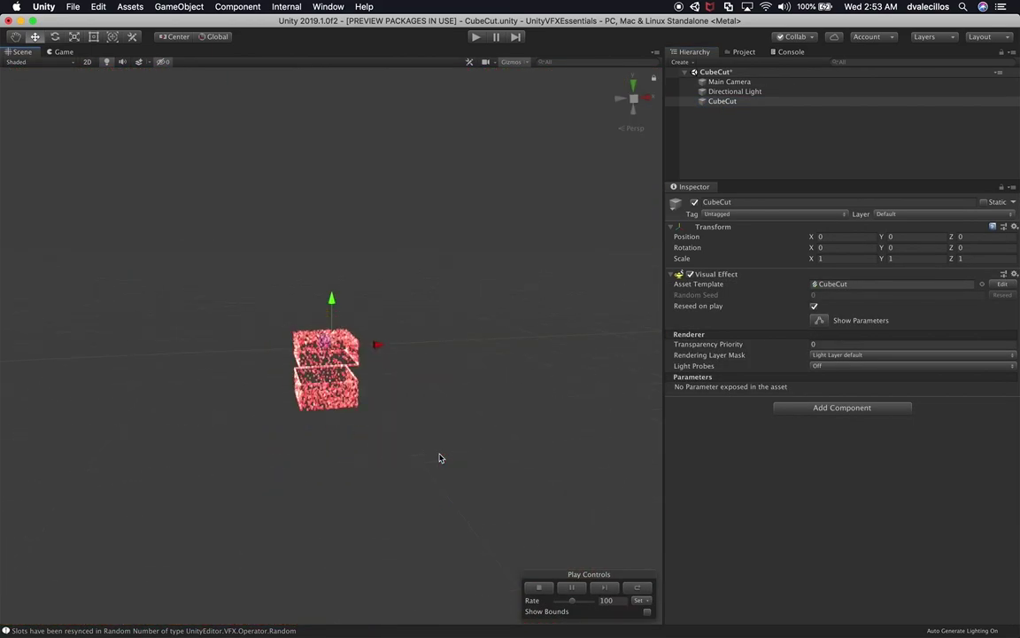
{"action": "left_click_drag", "start_coordinate": [440, 458], "coordinate": [535, 294], "text": "alt"}
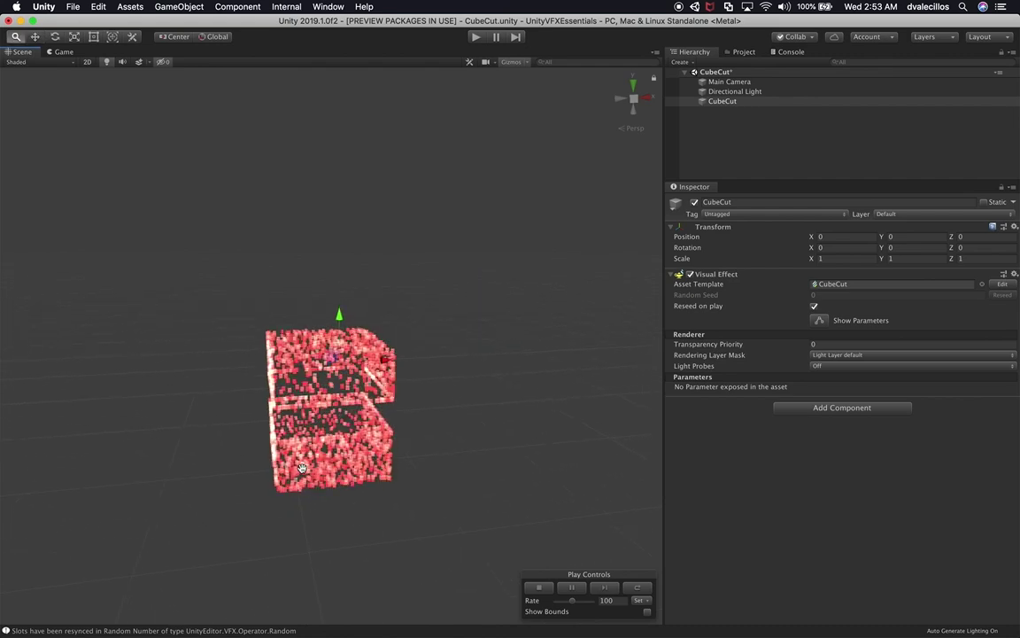
{"action": "left_click_drag", "start_coordinate": [396, 139], "coordinate": [415, 262], "text": "alt"}
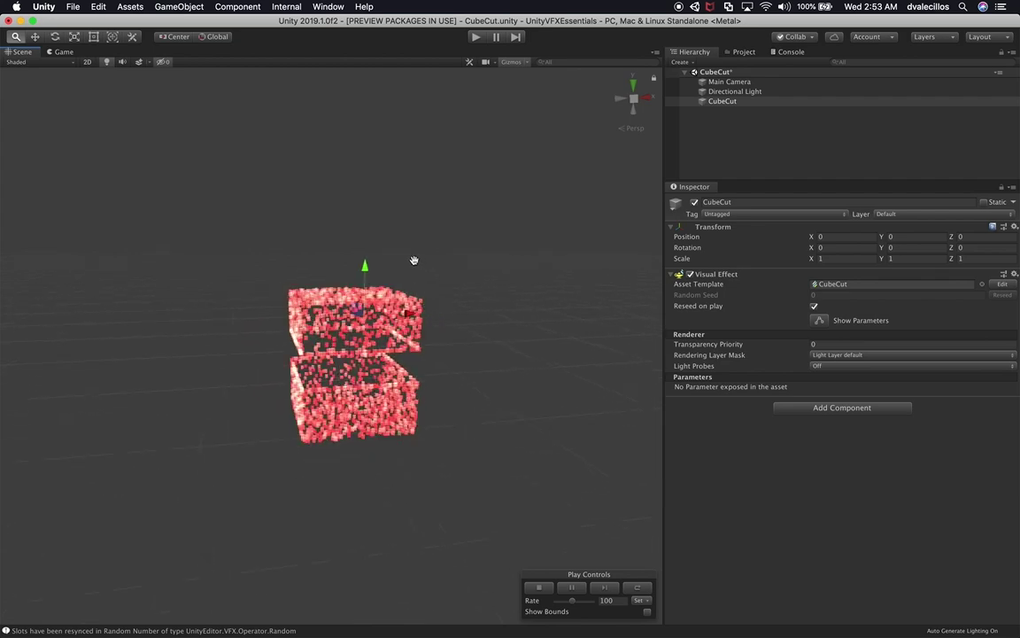
{"action": "left_click", "coordinate": [725, 82]}
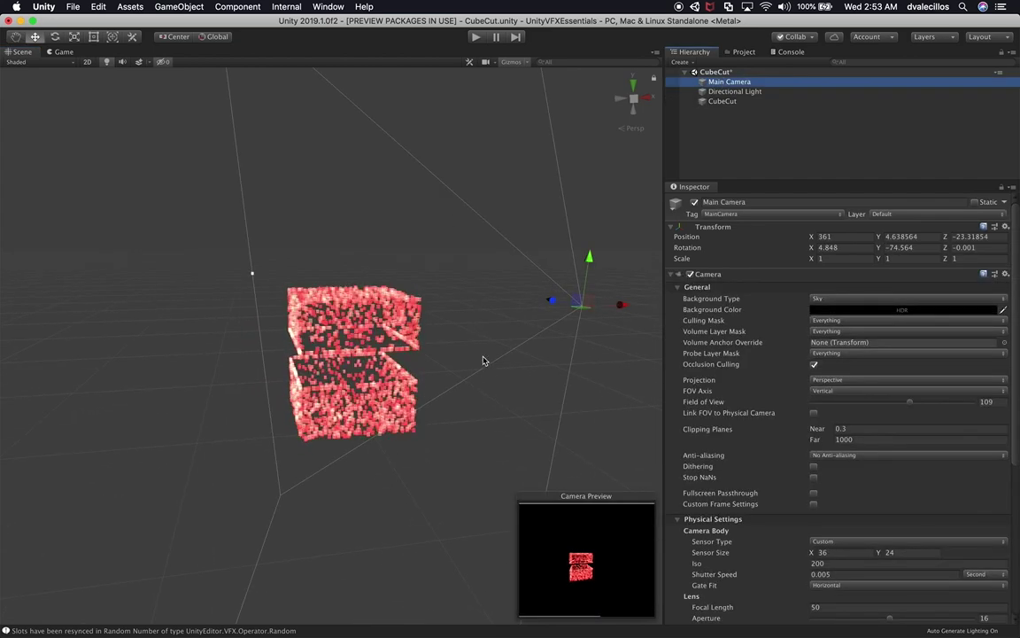
{"action": "left_click", "coordinate": [354, 363]}
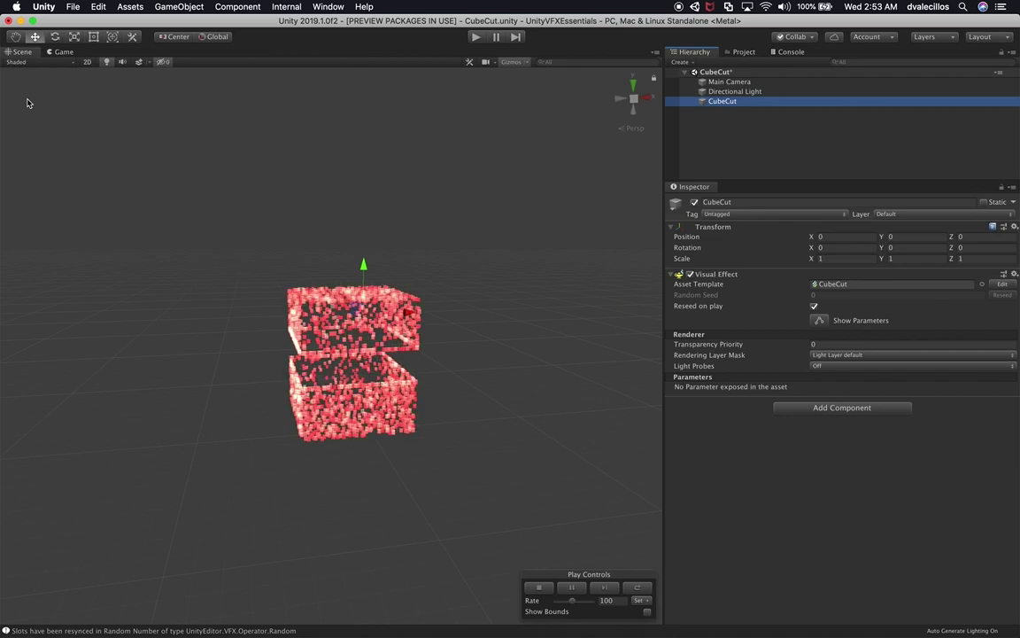
{"action": "left_click", "coordinate": [697, 82]}
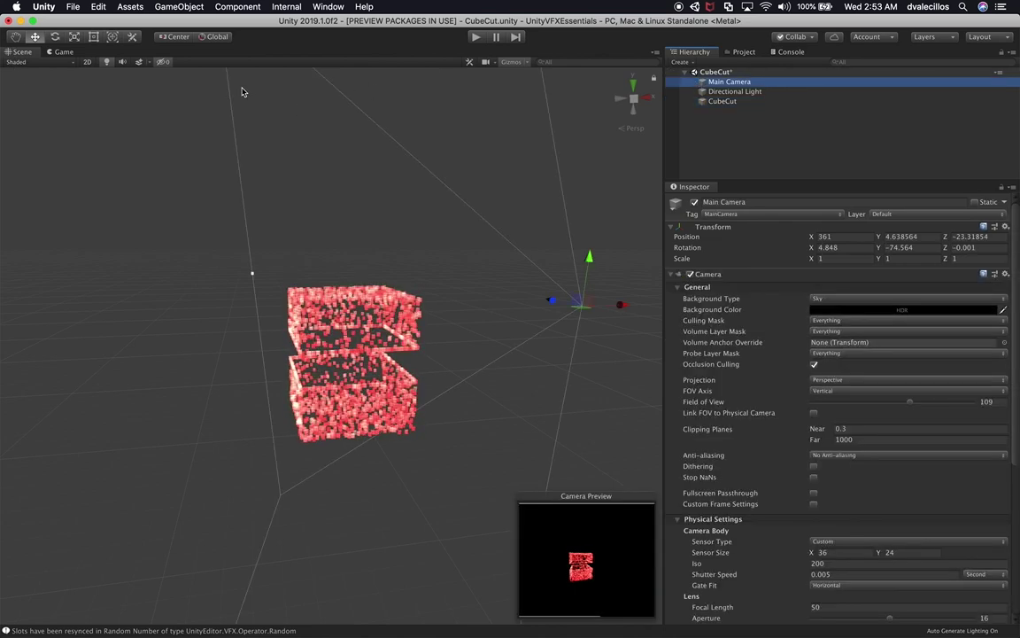
{"action": "left_click", "coordinate": [98, 7]}
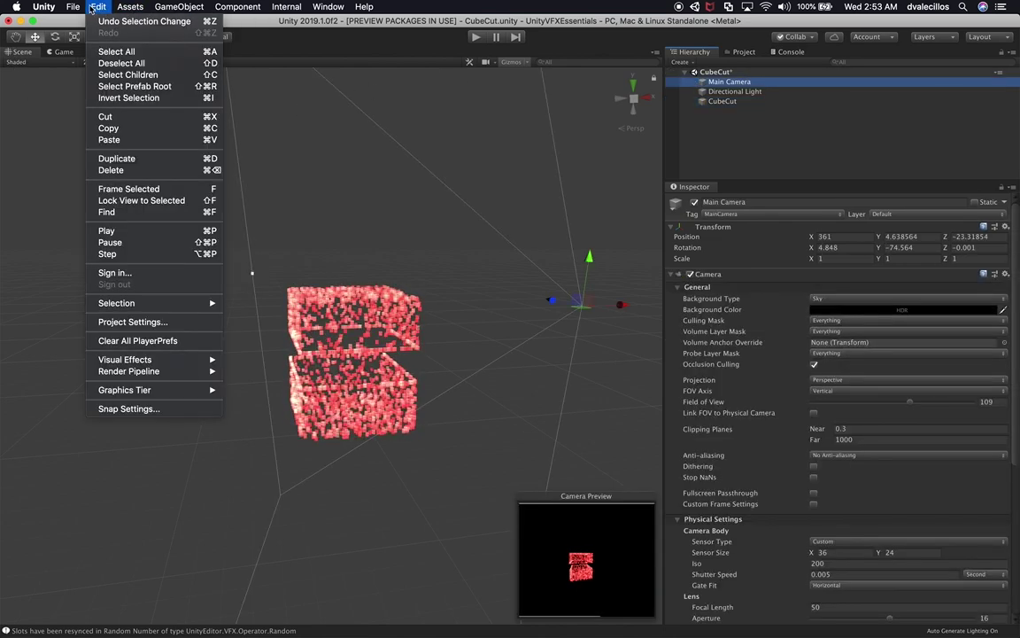
{"action": "mouse_move", "coordinate": [138, 7]}
{"action": "mouse_move", "coordinate": [175, 10]}
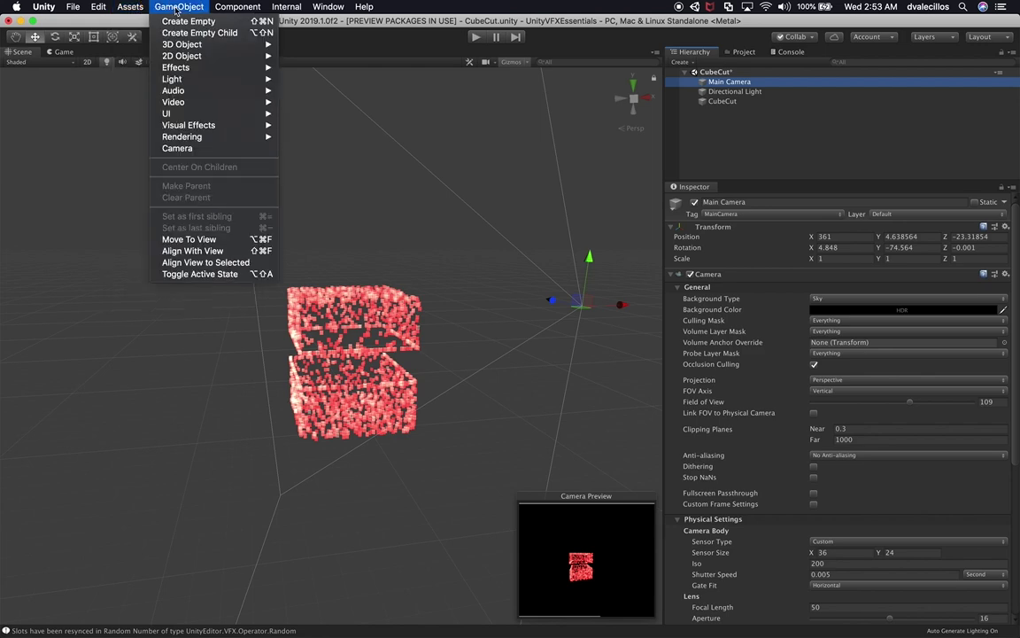
{"action": "left_click", "coordinate": [222, 253]}
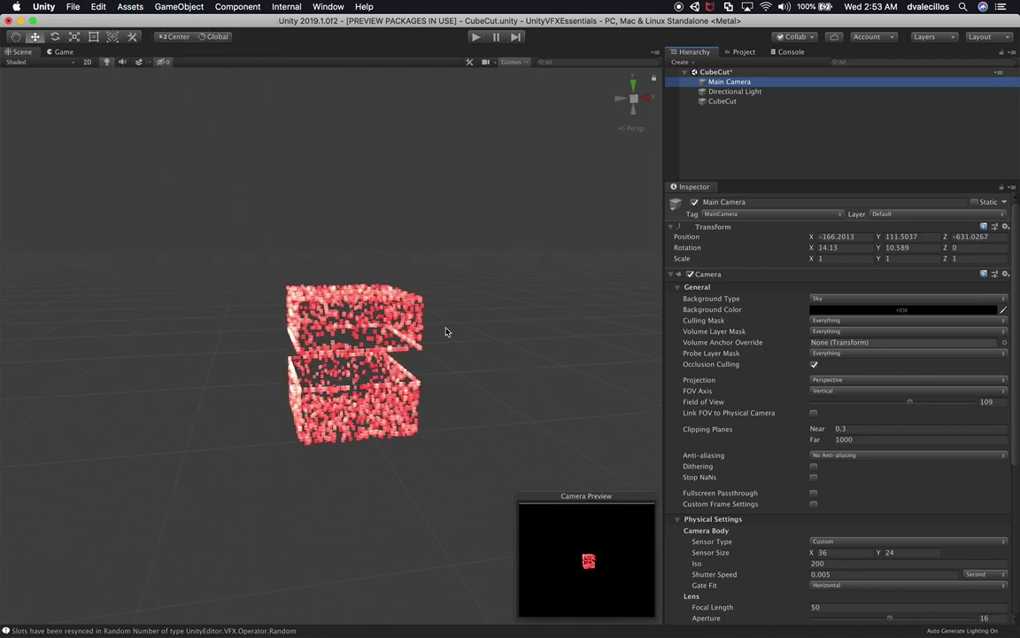
Realign the Main Camera with a closer Scene view of the cube, and check the result in the Game view.
{"action": "left_click", "coordinate": [133, 8]}
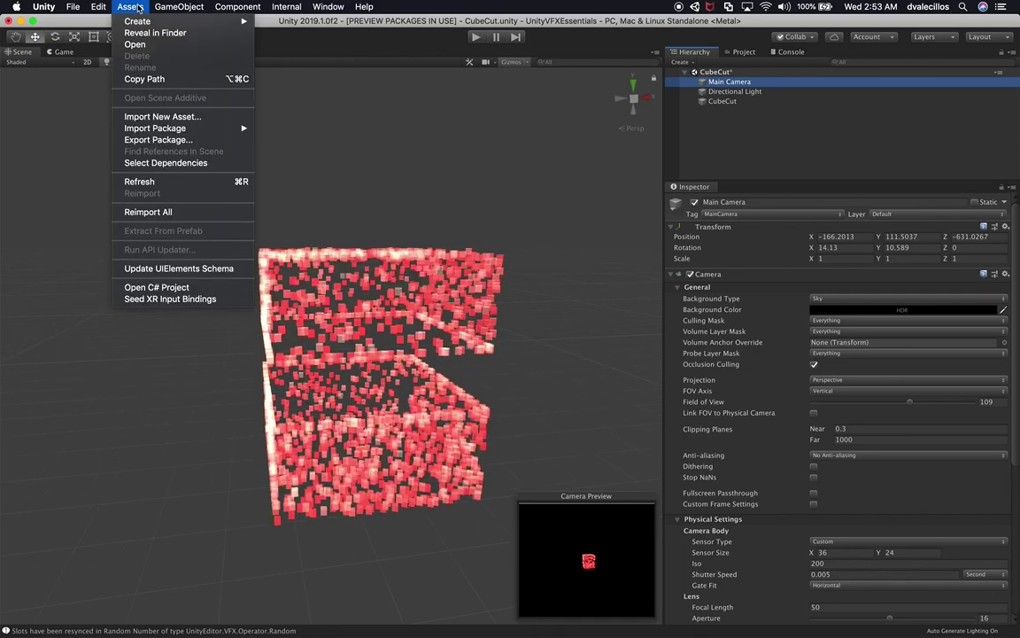
{"action": "mouse_move", "coordinate": [177, 8]}
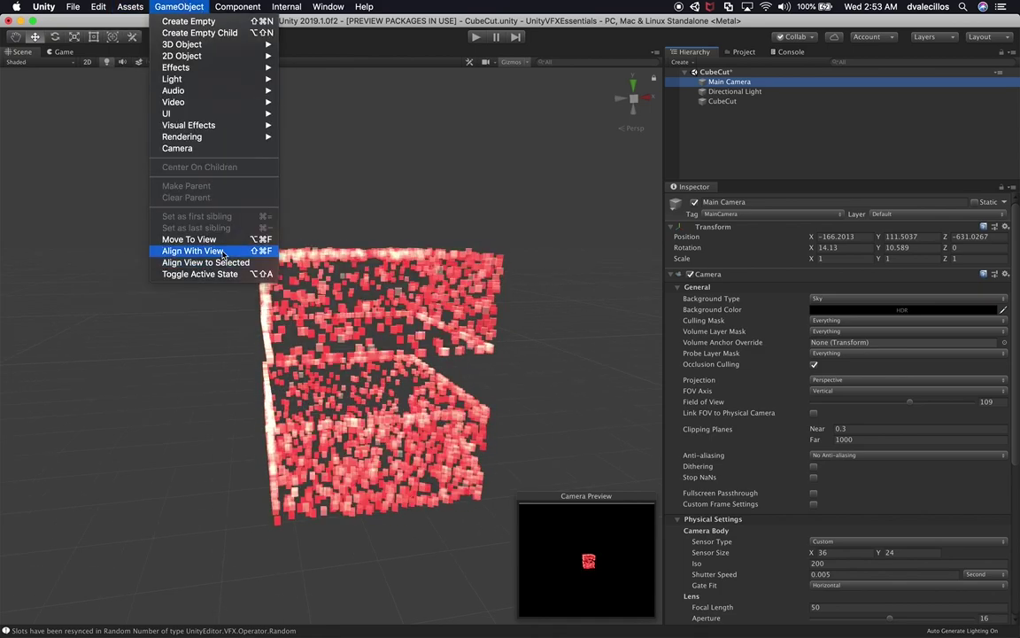
{"action": "left_click", "coordinate": [223, 252]}
{"action": "left_click", "coordinate": [63, 51]}
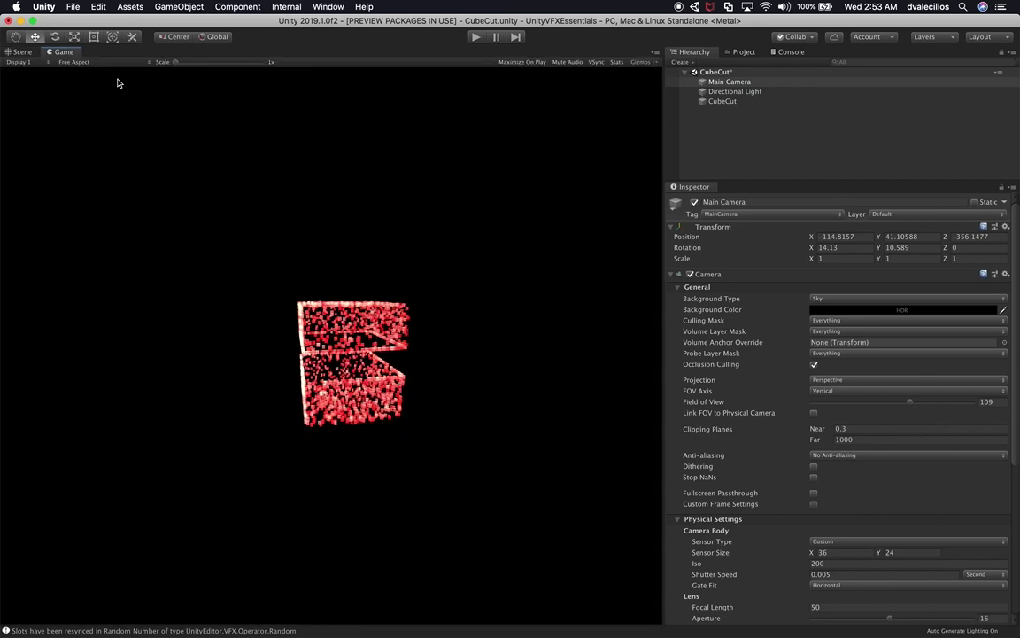
Paste the copied Scene Settings object into the CubeCut scene, and remove both missing-script components from its Main Camera.
{"action": "left_click", "coordinate": [752, 127]}
{"action": "key", "text": "super+v"}
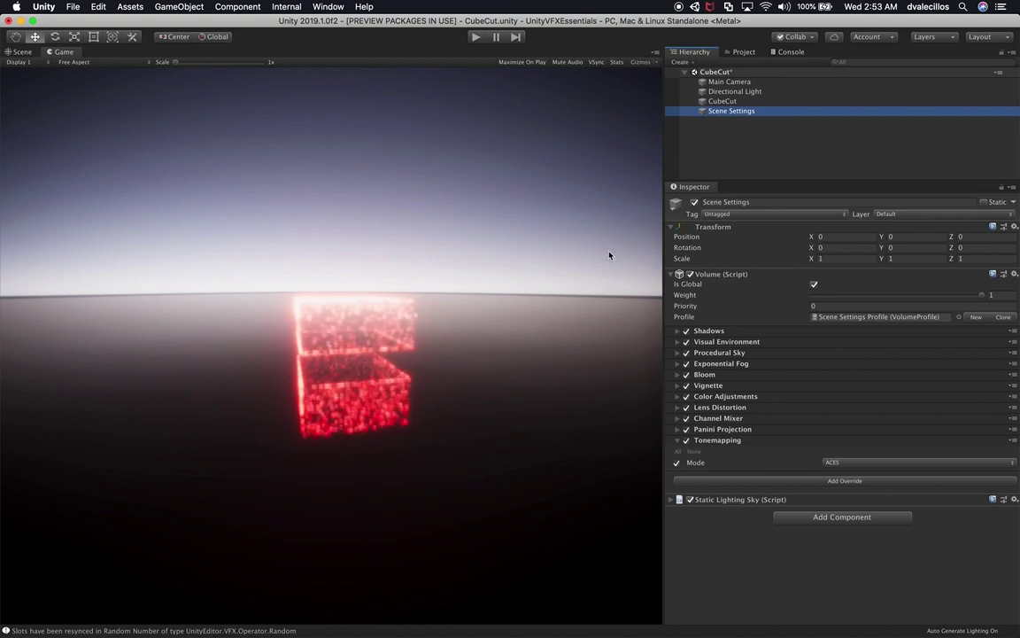
{"action": "left_click", "coordinate": [729, 82]}
{"action": "scroll", "coordinate": [786, 549], "scroll_direction": "down", "scroll_amount": 5}
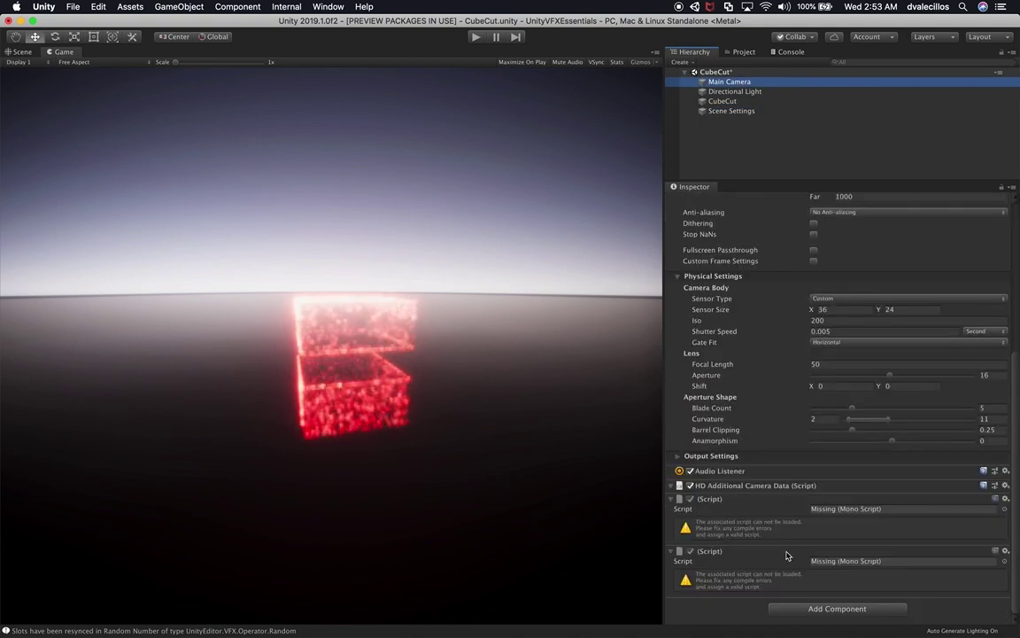
{"action": "left_click", "coordinate": [1005, 498]}
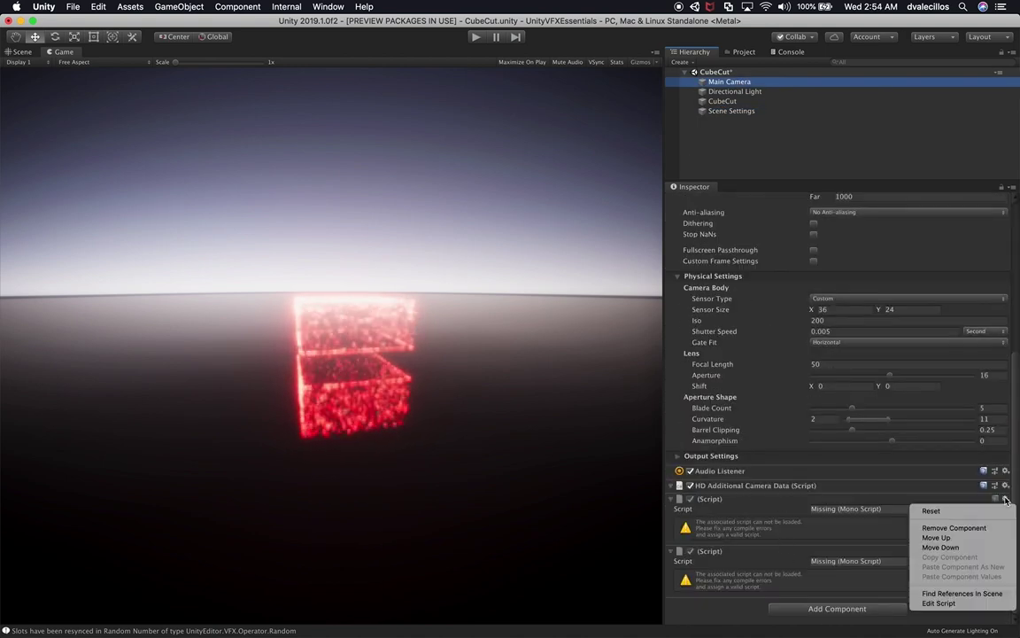
{"action": "left_click", "coordinate": [954, 528]}
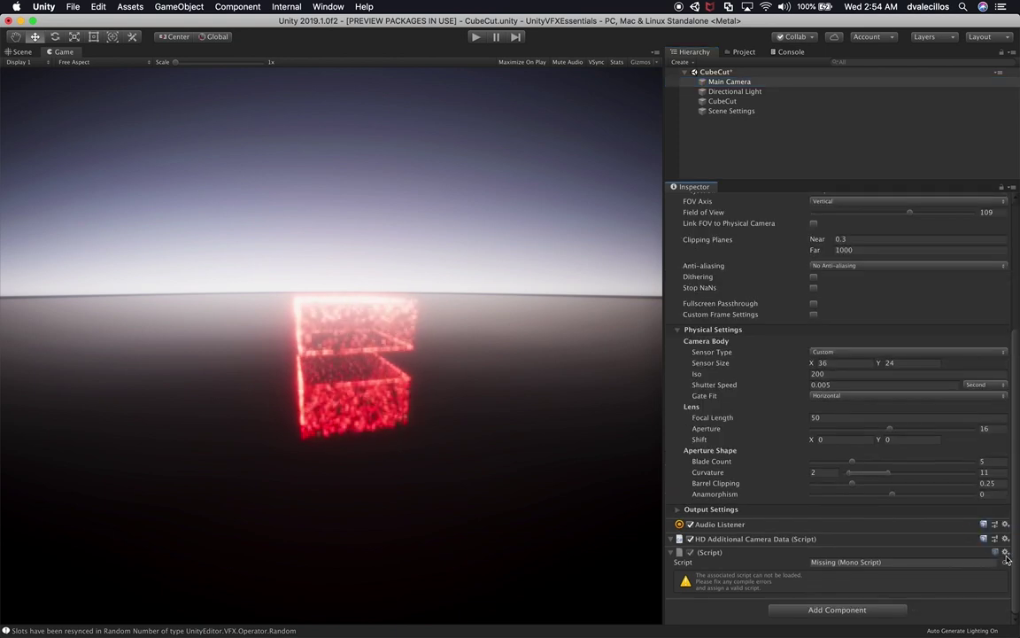
{"action": "left_click", "coordinate": [1005, 553]}
{"action": "left_click", "coordinate": [948, 581]}
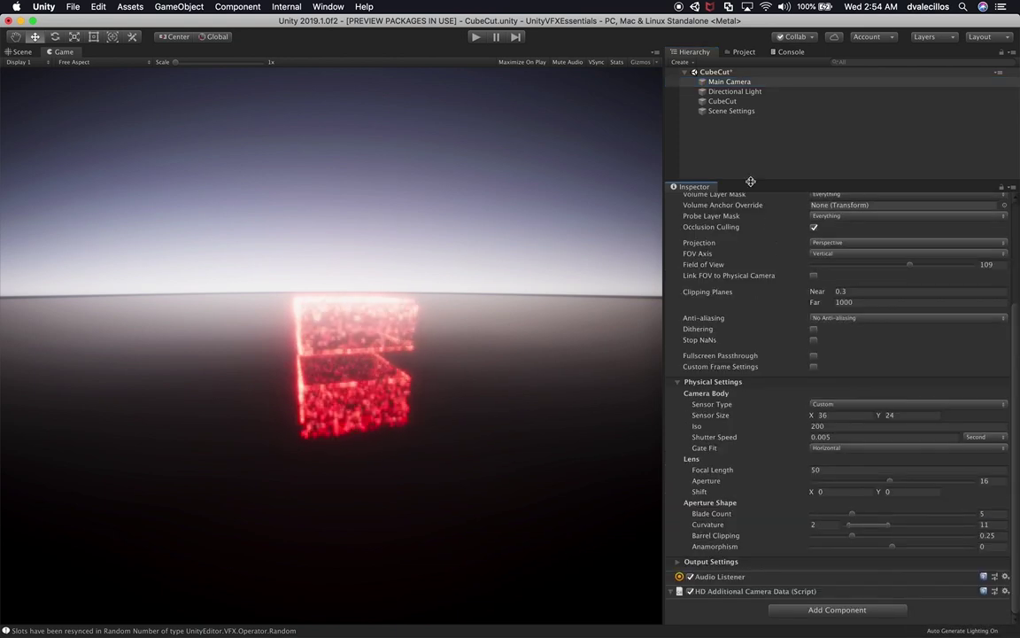
Inspect the pasted Scene Settings' Bloom override and volume profile, and check the profile asset in the project's Fire folder.
{"action": "left_click", "coordinate": [732, 112]}
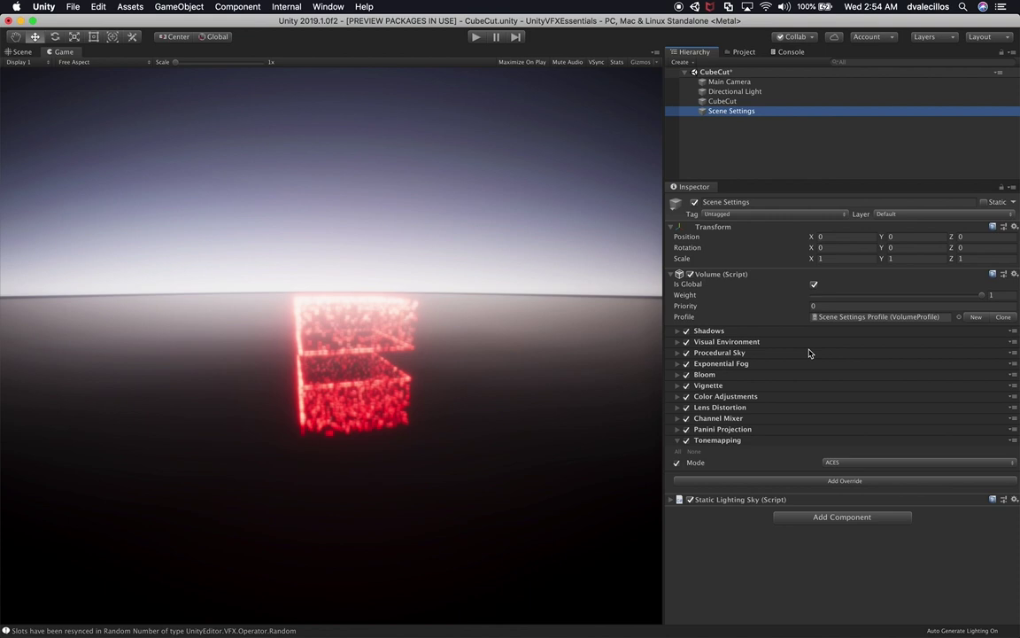
{"action": "left_click", "coordinate": [705, 375]}
{"action": "left_click", "coordinate": [705, 375]}
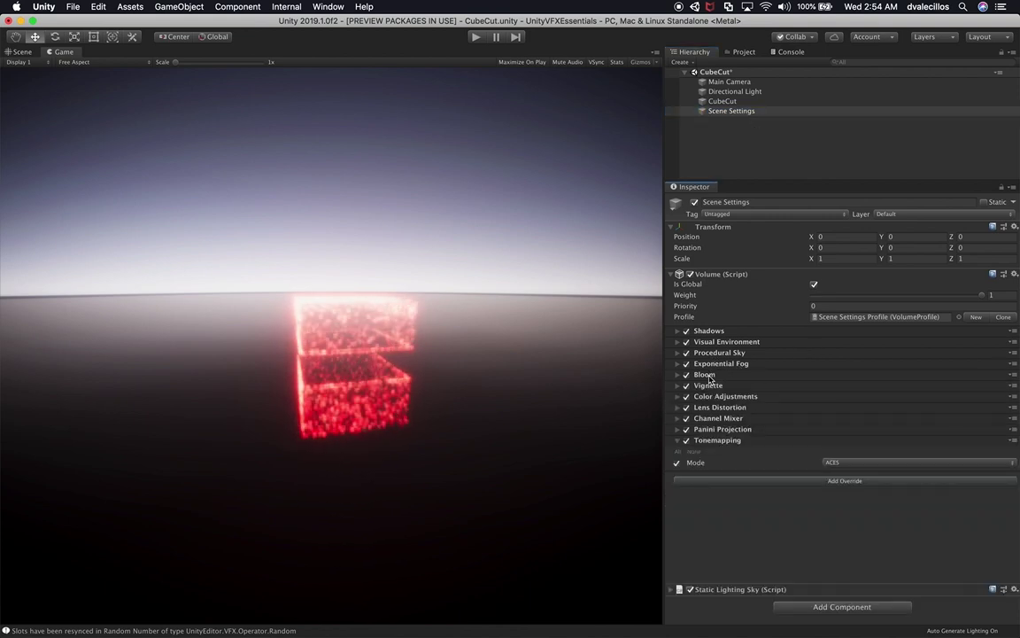
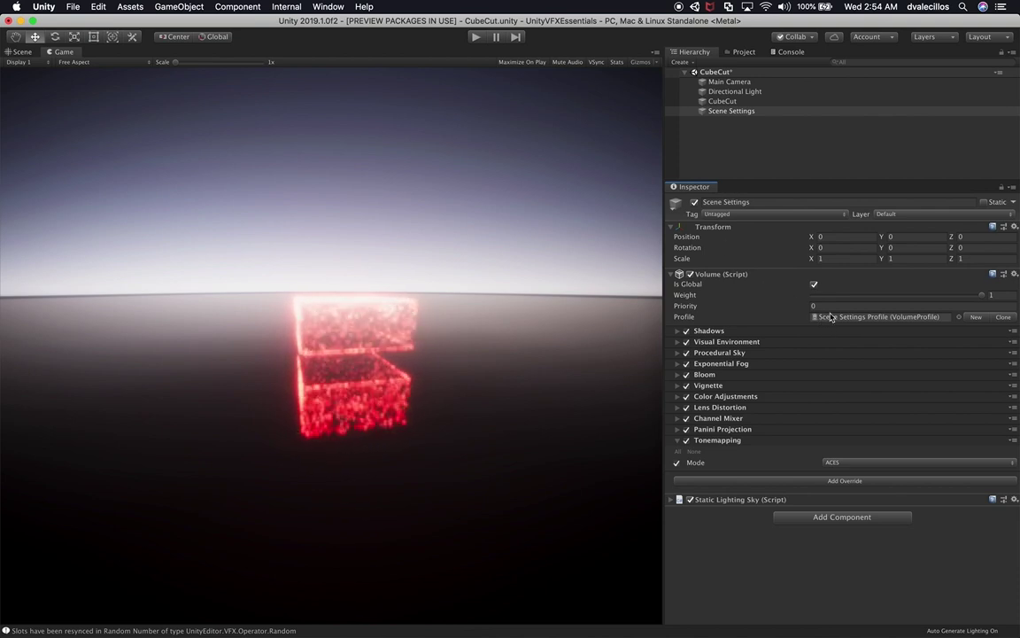
{"action": "double_click", "coordinate": [834, 317]}
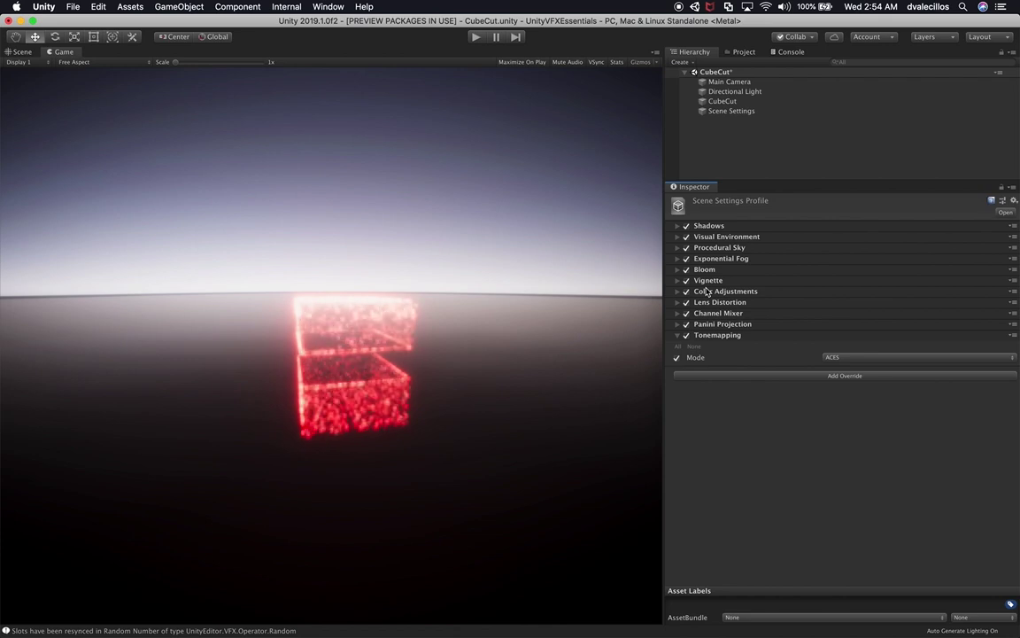
{"action": "left_click", "coordinate": [743, 52]}
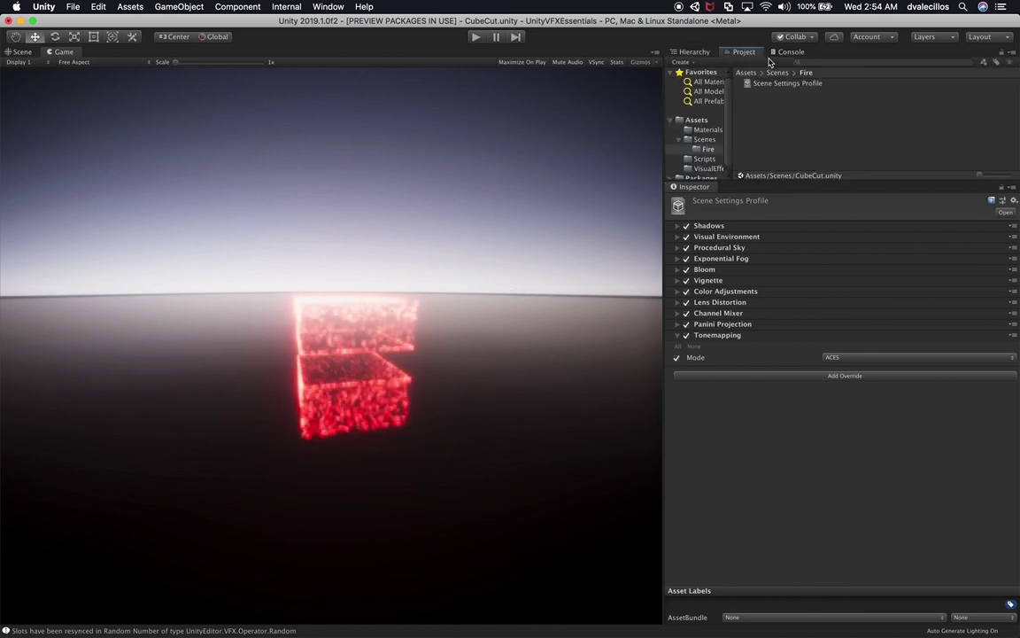
{"action": "left_click", "coordinate": [694, 52]}
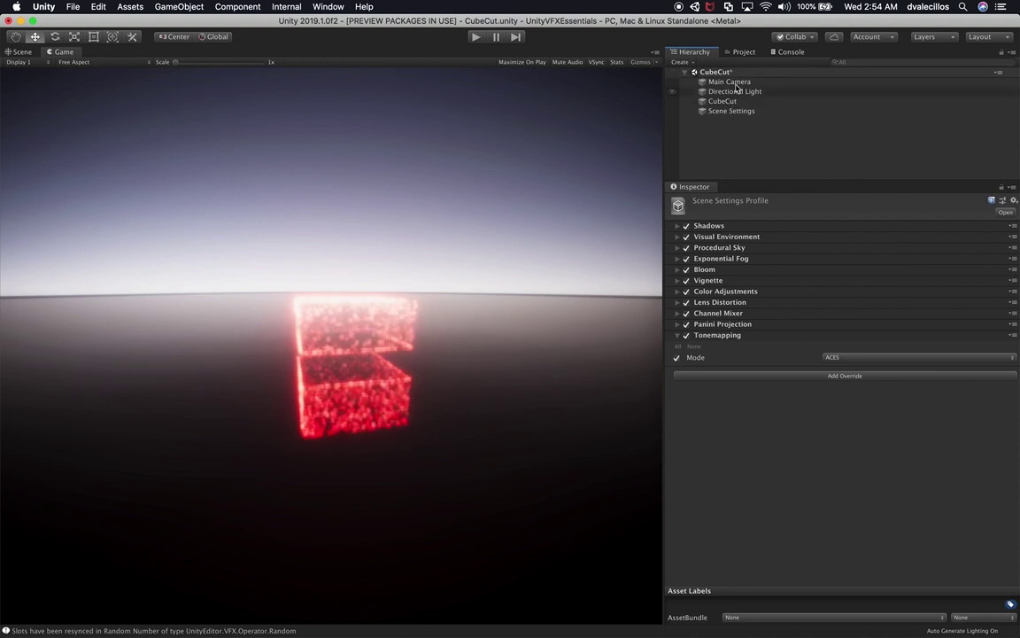
{"action": "left_click", "coordinate": [745, 52]}
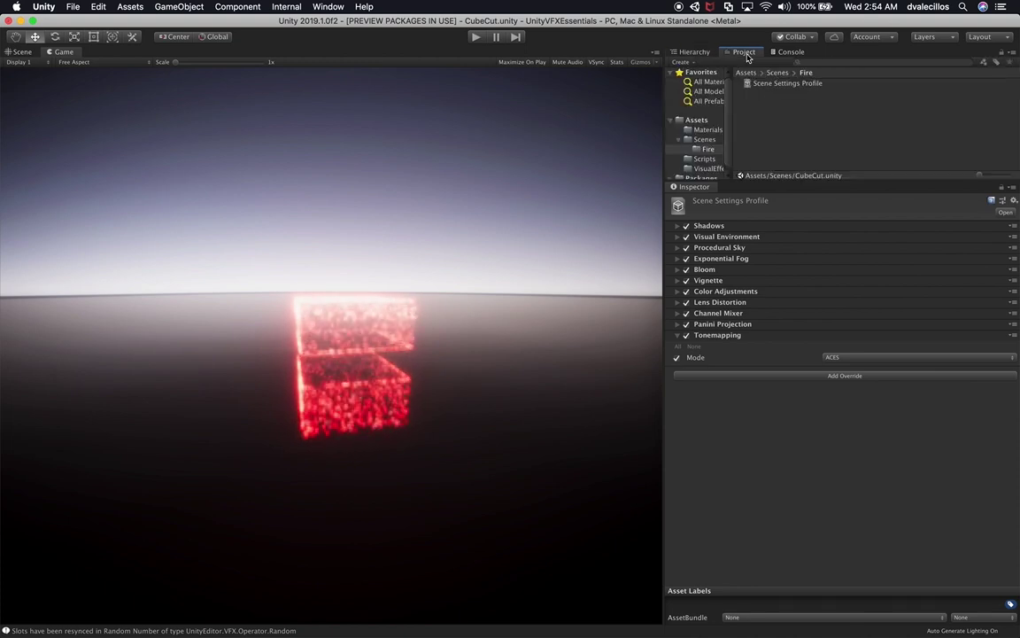
Open the Fire scene from the project's Scenes folder to view its effect.
{"action": "left_click", "coordinate": [705, 140]}
{"action": "double_click", "coordinate": [767, 104]}
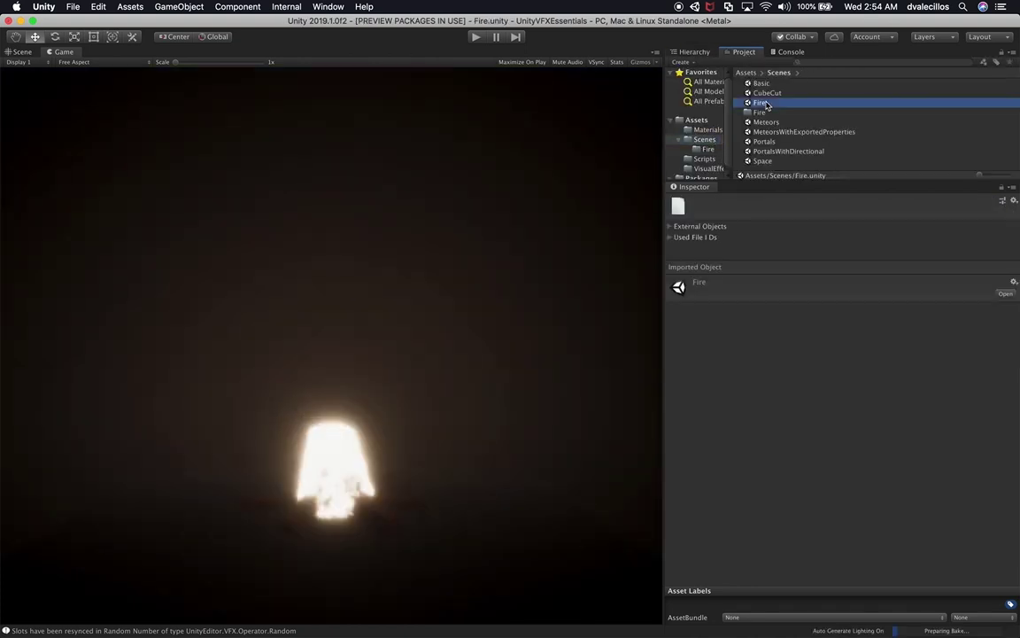
Open the Basic scene and paste the copied Scene Settings object into its hierarchy.
{"action": "double_click", "coordinate": [762, 83]}
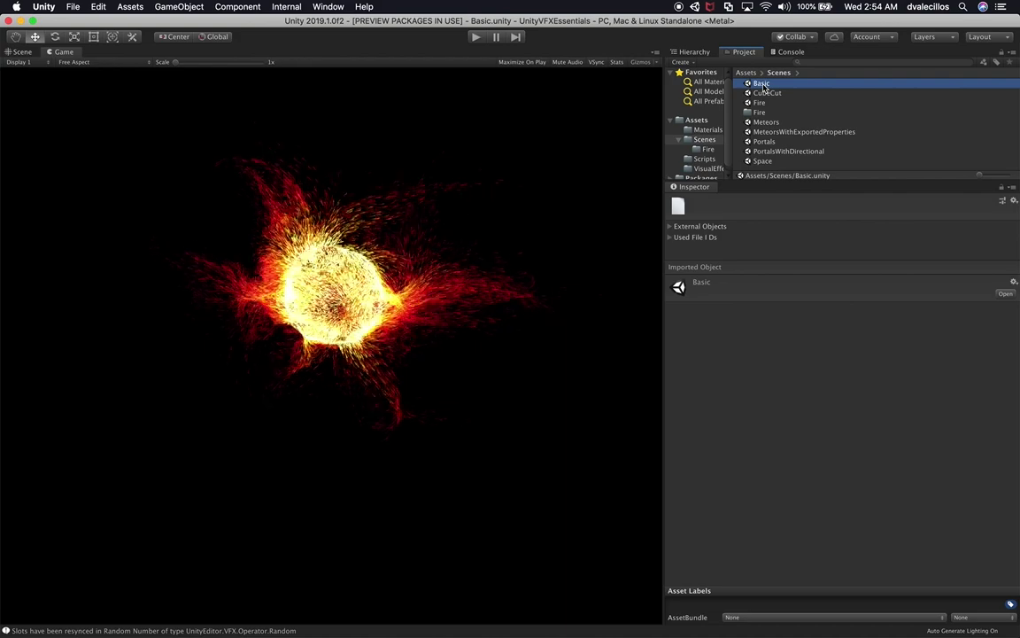
{"action": "left_click", "coordinate": [692, 51]}
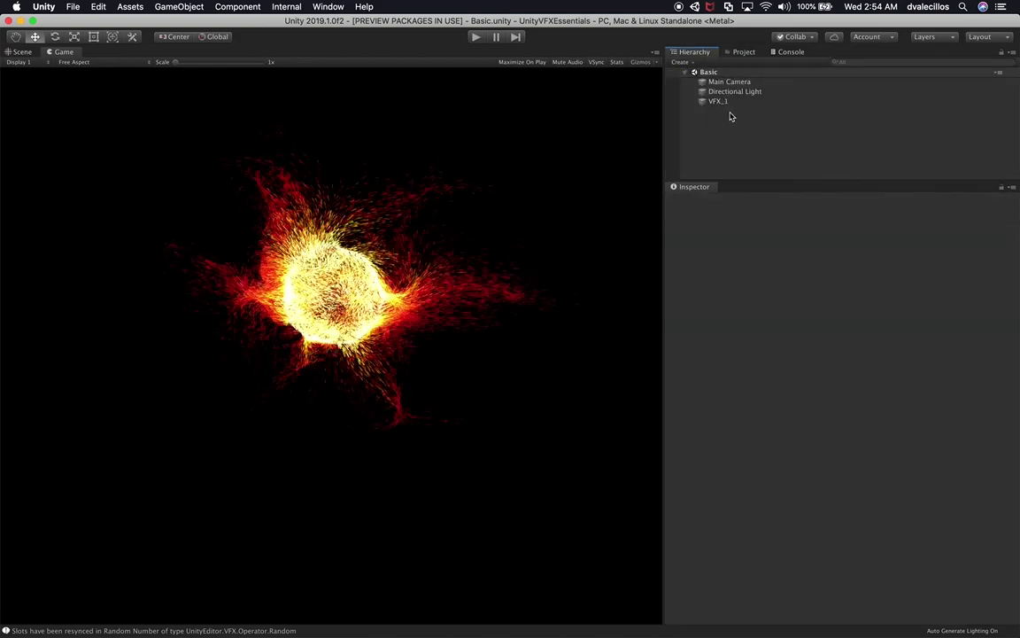
{"action": "key", "text": "super+v"}
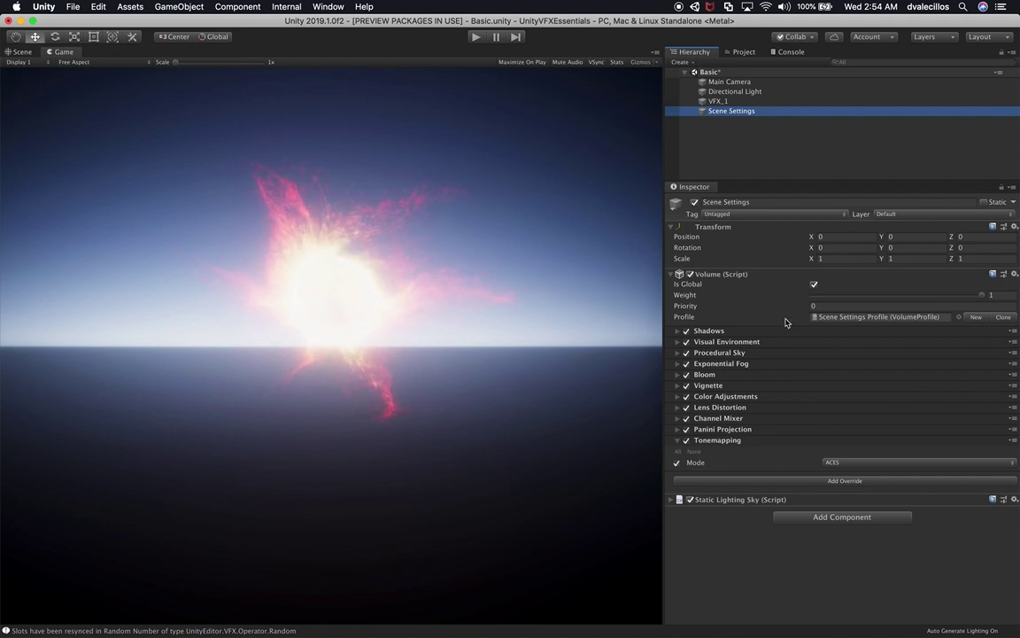
Dock the Project window beside the Game view and rename the Fire folder under Scenes to SettingProfiles.
{"action": "left_click", "coordinate": [847, 315]}
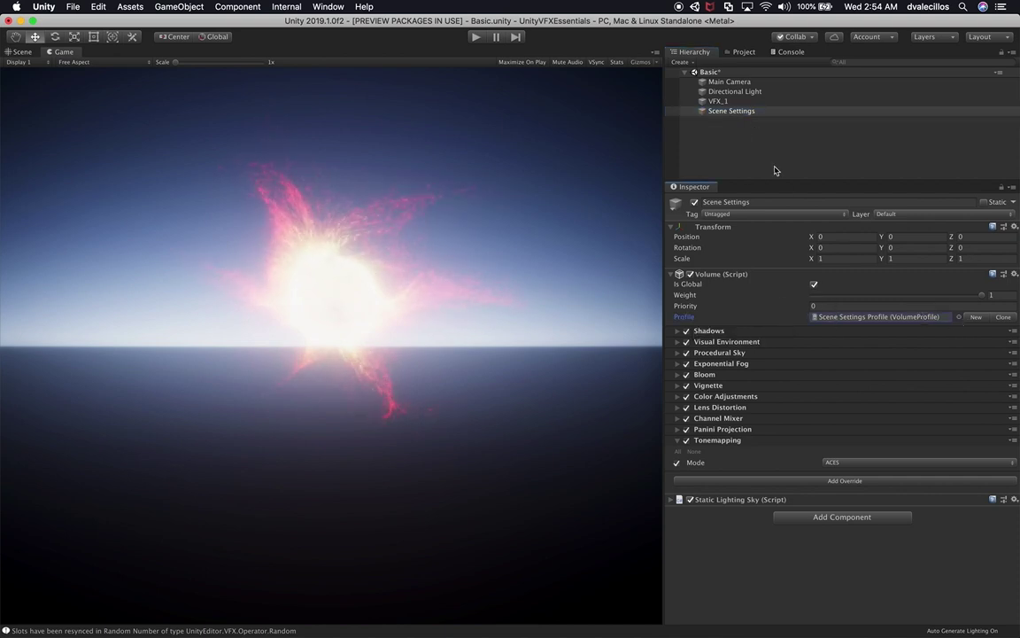
{"action": "left_click_drag", "start_coordinate": [744, 51], "coordinate": [542, 330]}
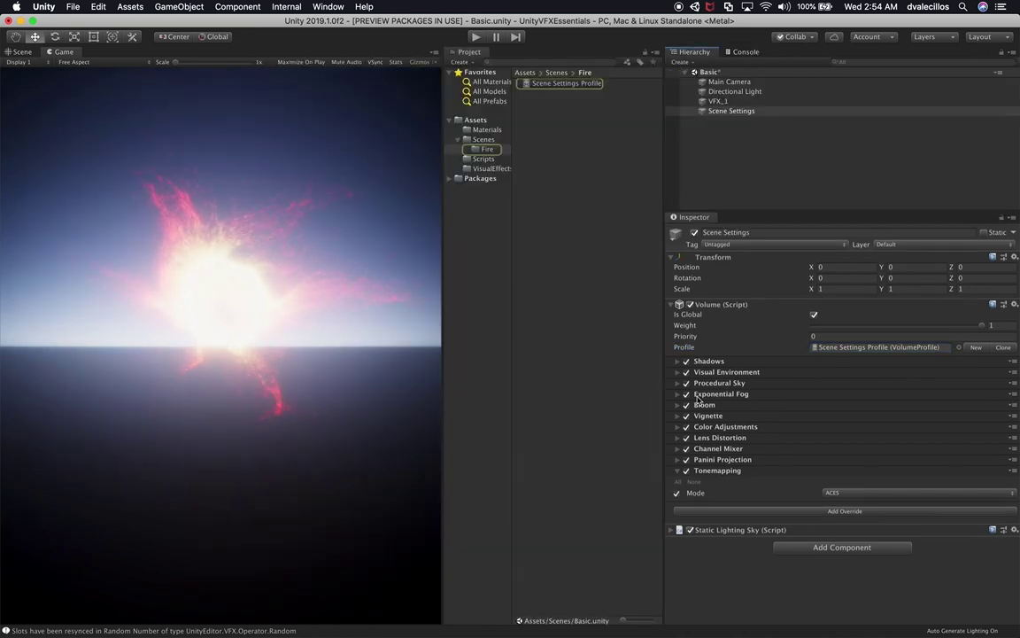
{"action": "left_click", "coordinate": [493, 150]}
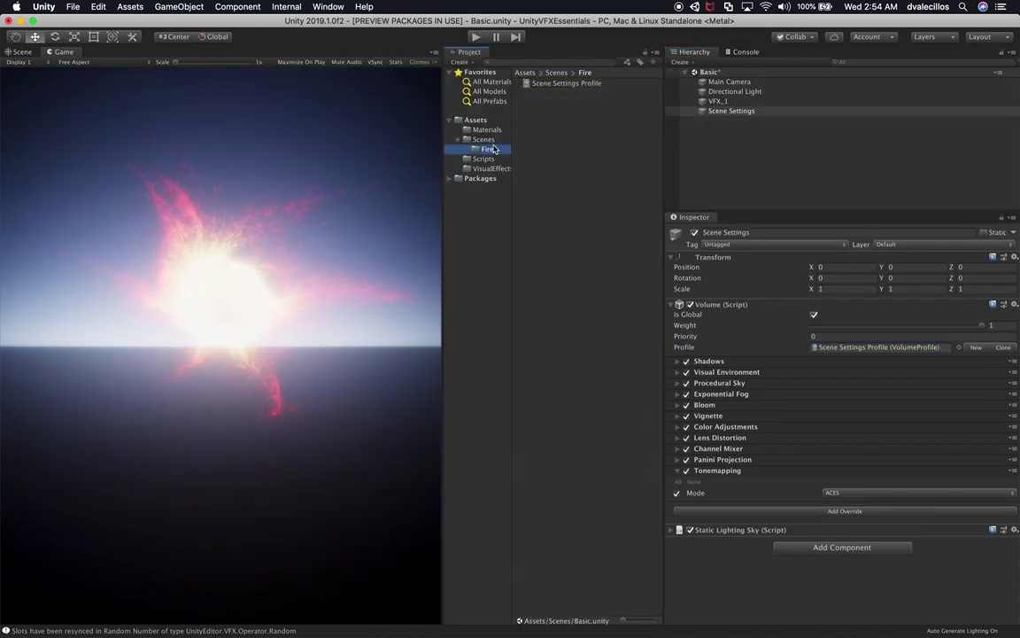
{"action": "left_click", "coordinate": [486, 140]}
{"action": "left_click", "coordinate": [489, 150]}
{"action": "left_click", "coordinate": [487, 149]}
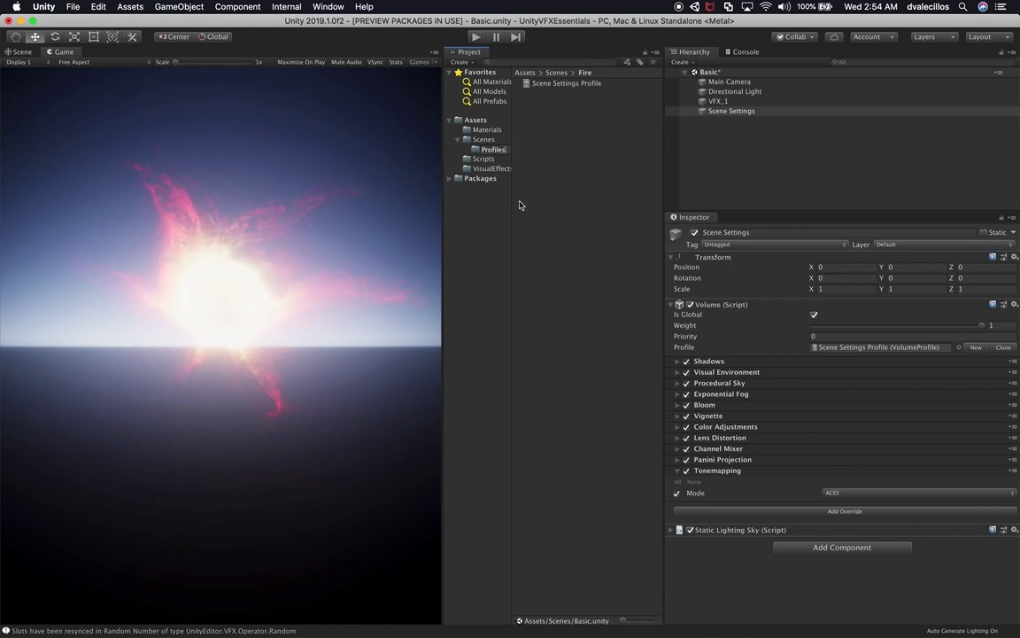
{"action": "type", "text": "ingPr"}
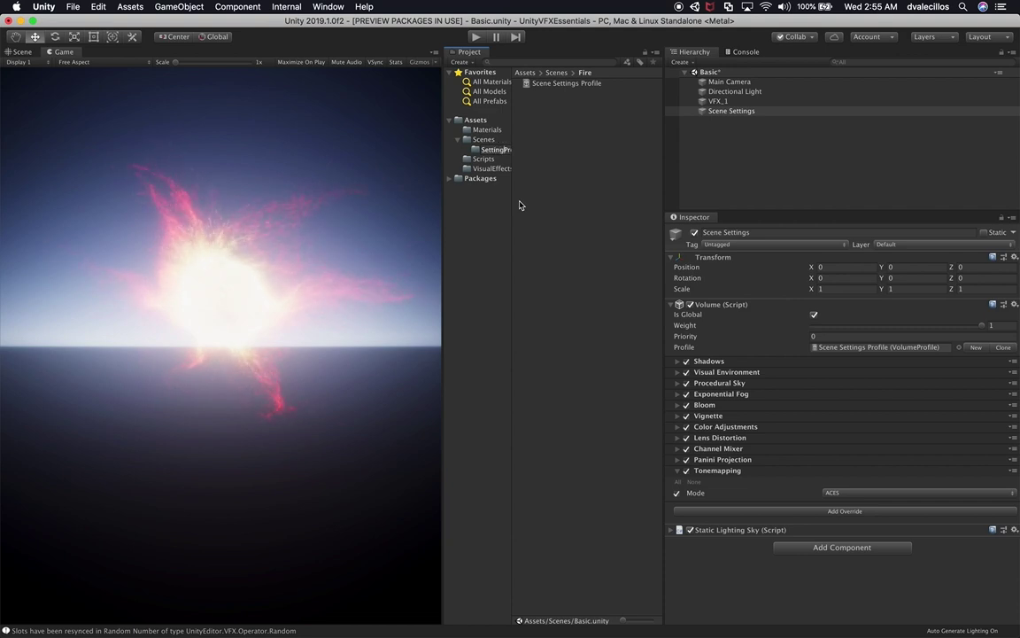
{"action": "key", "text": "Return"}
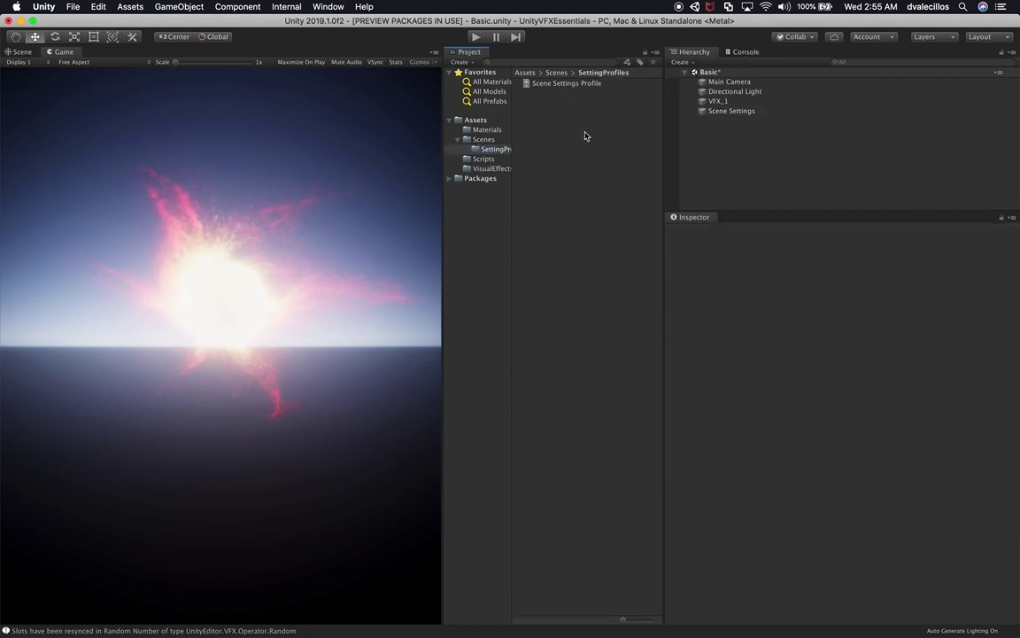
Rename the Scene Settings Profile asset in the SettingProfiles folder to FireSettings.
{"action": "left_click", "coordinate": [484, 139]}
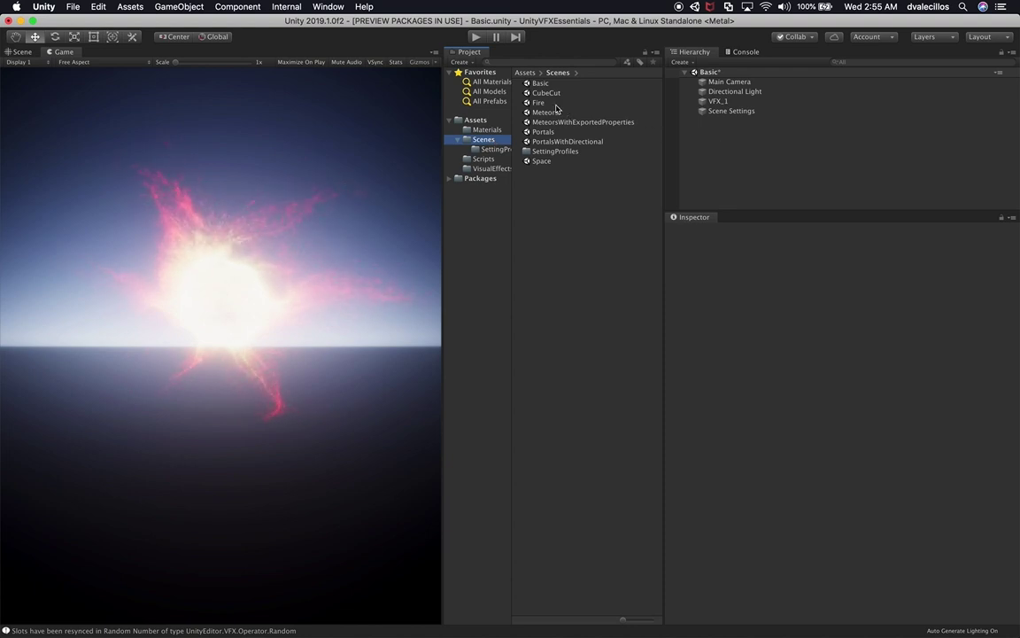
{"action": "left_click", "coordinate": [494, 149]}
{"action": "left_click", "coordinate": [547, 84]}
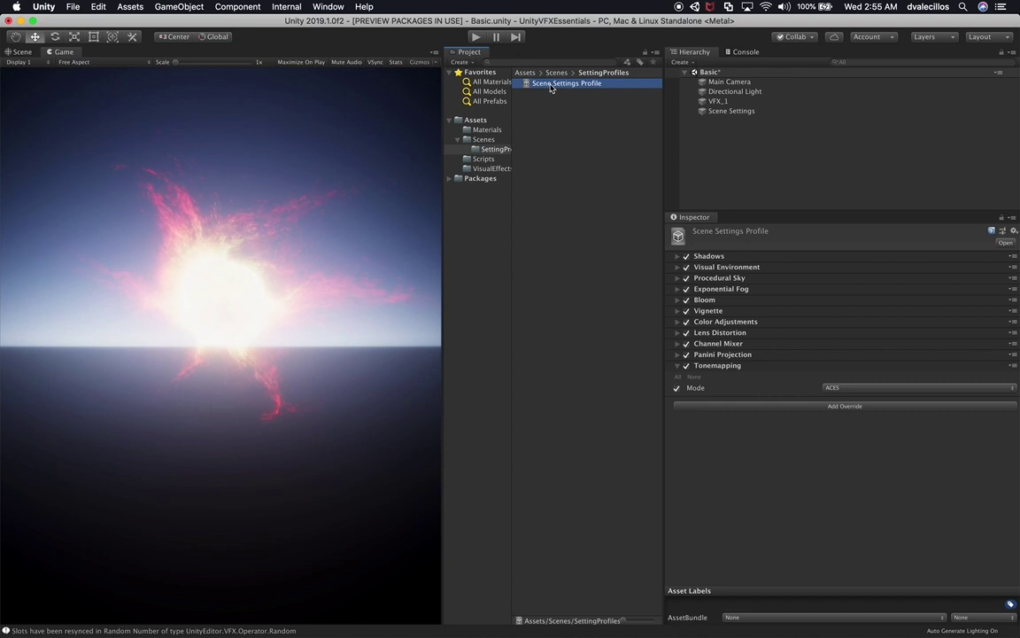
{"action": "left_click", "coordinate": [551, 84]}
{"action": "type", "text": "FireSettings"}
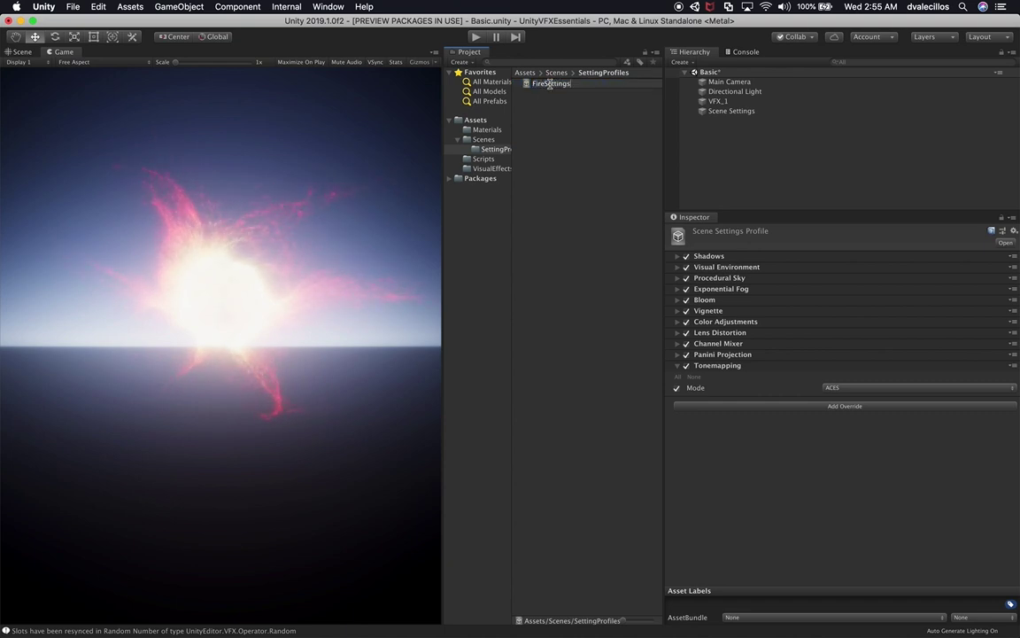
{"action": "key", "text": "Return"}
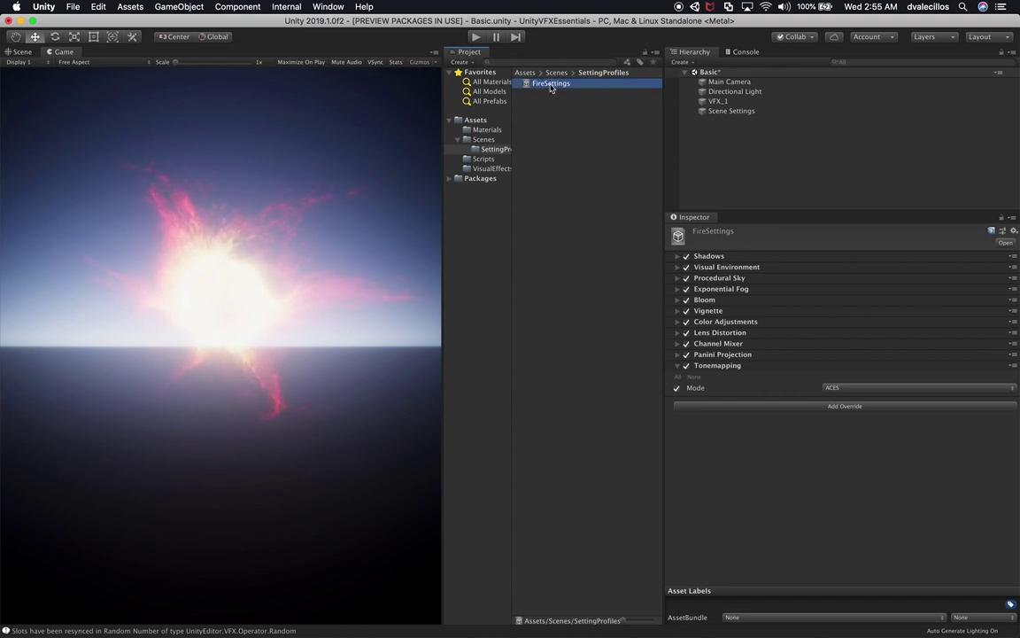
Duplicate the FireSettings profile and name the copy BasicSettings.
{"action": "key", "text": "super+d"}
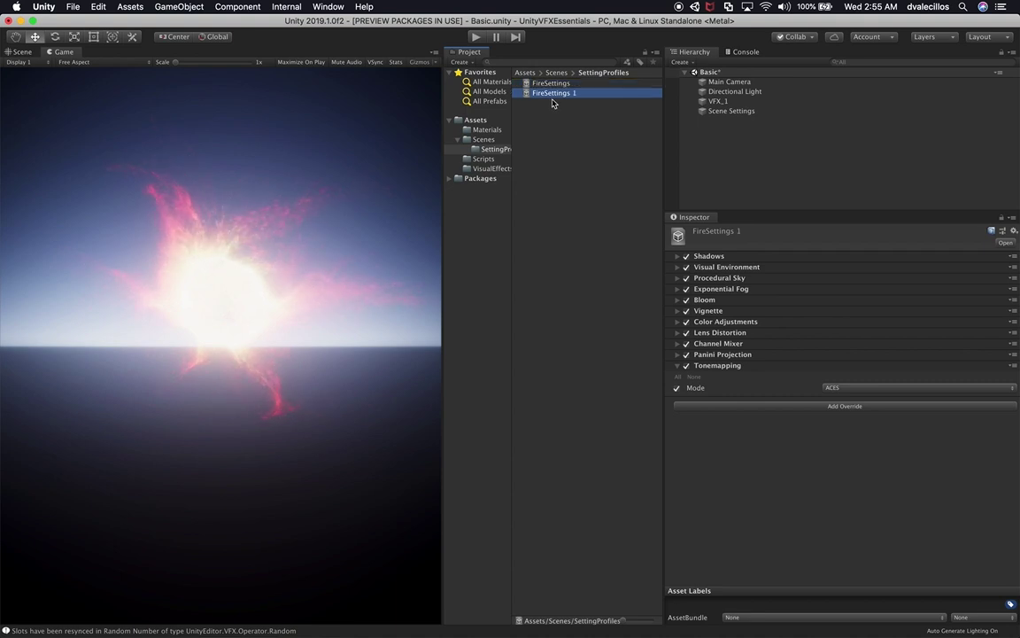
{"action": "key", "text": "Return"}
{"action": "type", "text": "Bas"}
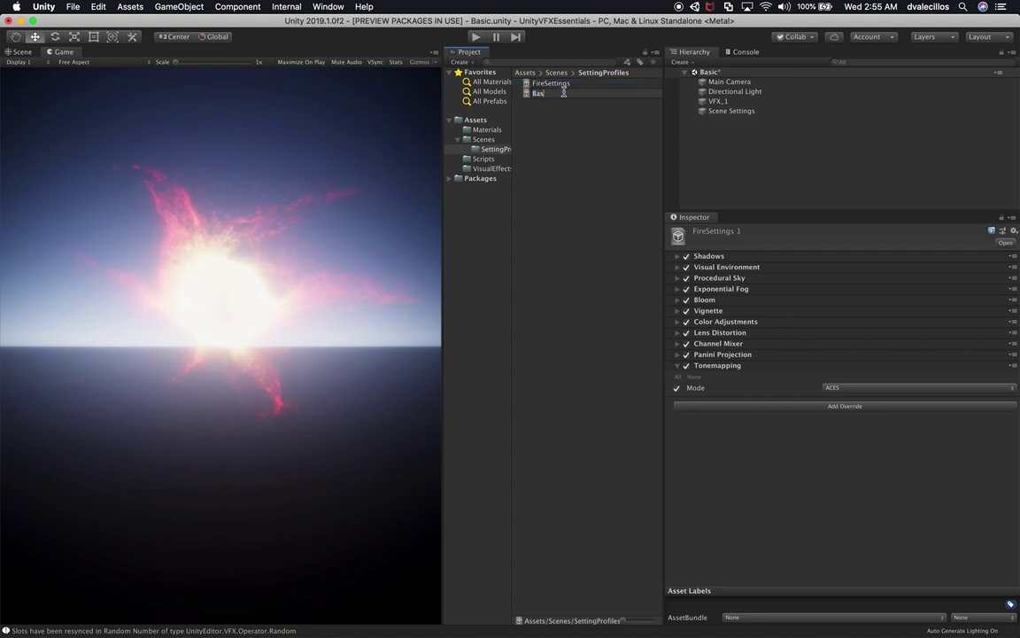
{"action": "type", "text": "icSettings"}
{"action": "key", "text": "Return"}
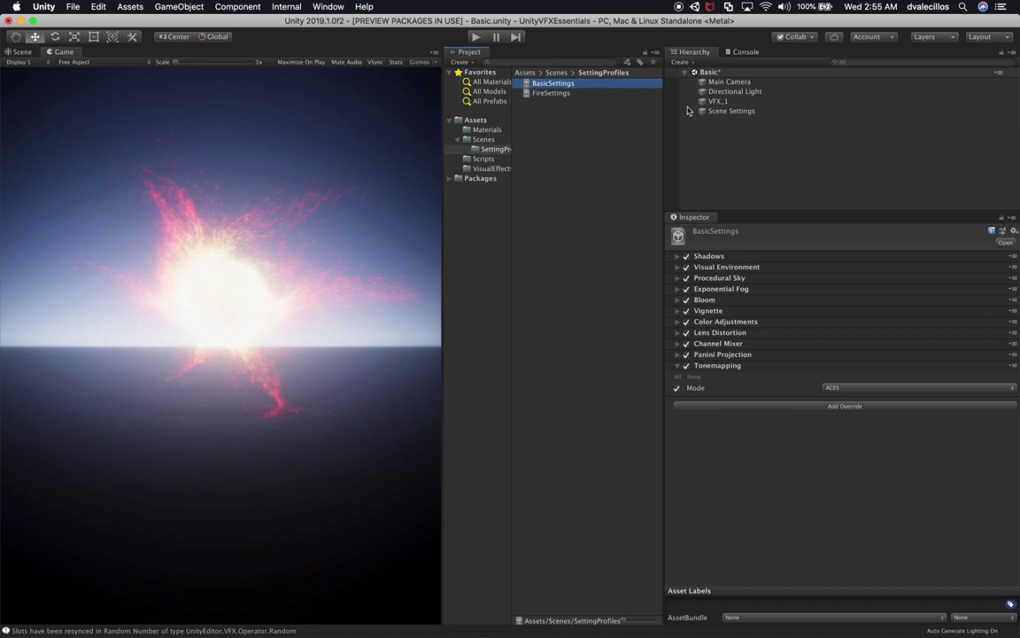
Assign the BasicSettings volume profile to the Basic scene's Scene Settings object.
{"action": "left_click", "coordinate": [714, 112]}
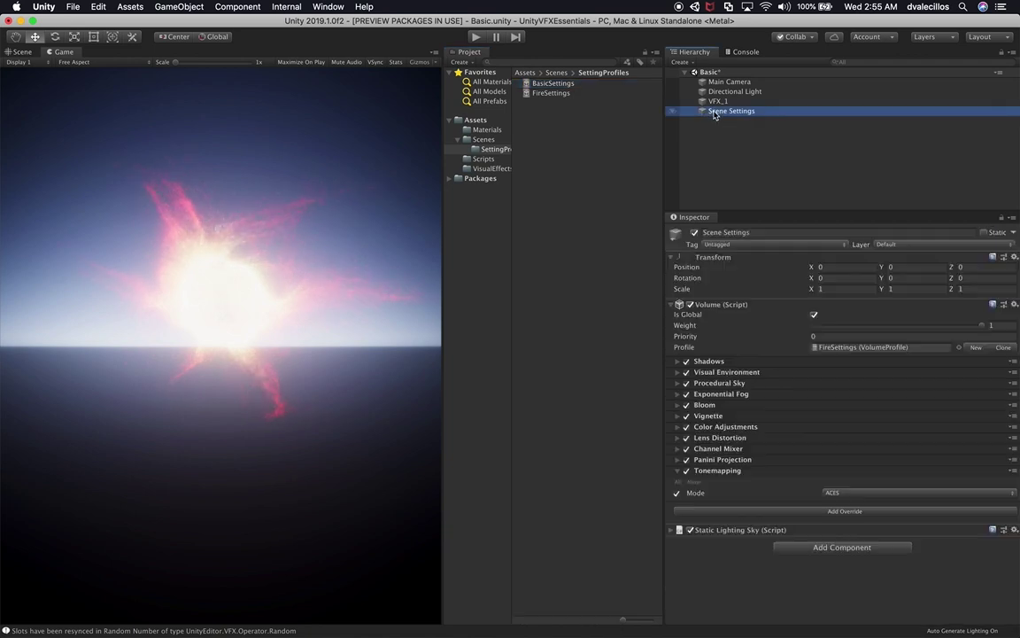
{"action": "left_click", "coordinate": [959, 347]}
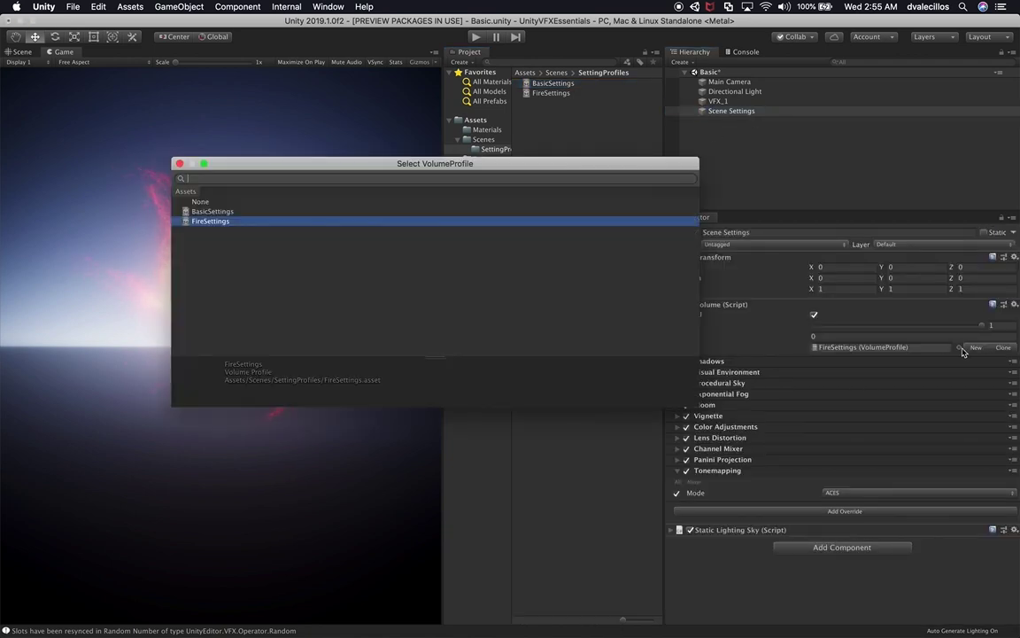
{"action": "double_click", "coordinate": [235, 212]}
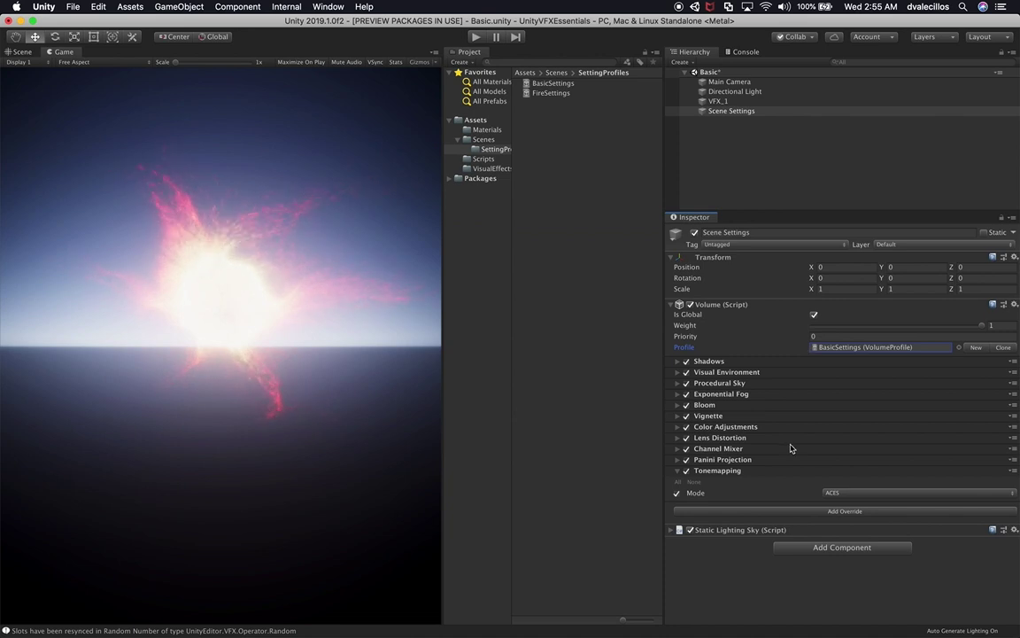
Set the sky type to None in the Visual Environment override of the BasicSettings profile.
{"action": "left_click", "coordinate": [721, 363]}
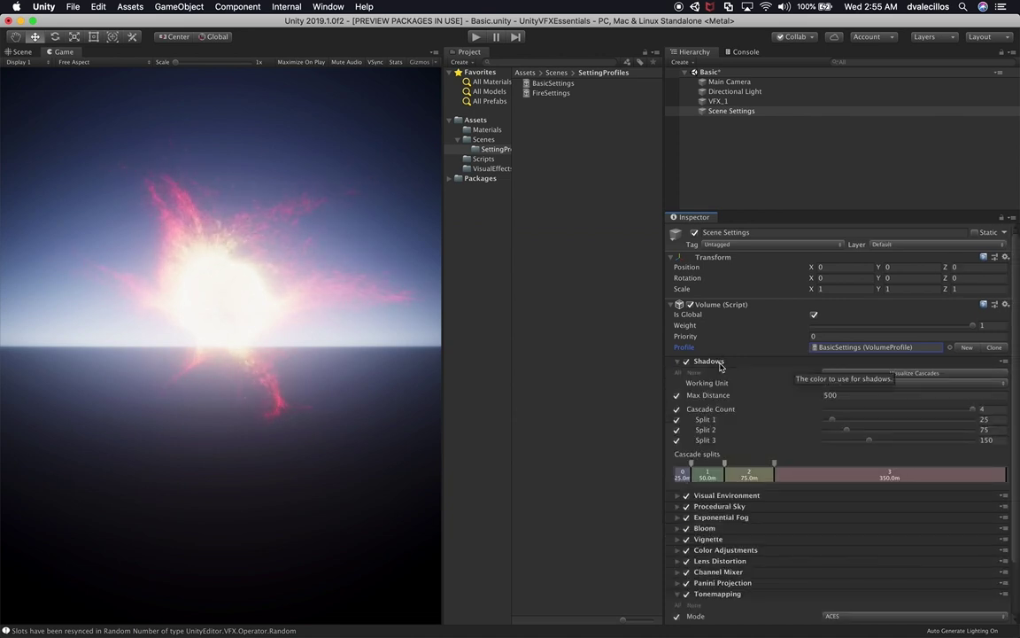
{"action": "left_click", "coordinate": [720, 363]}
{"action": "left_click", "coordinate": [724, 372]}
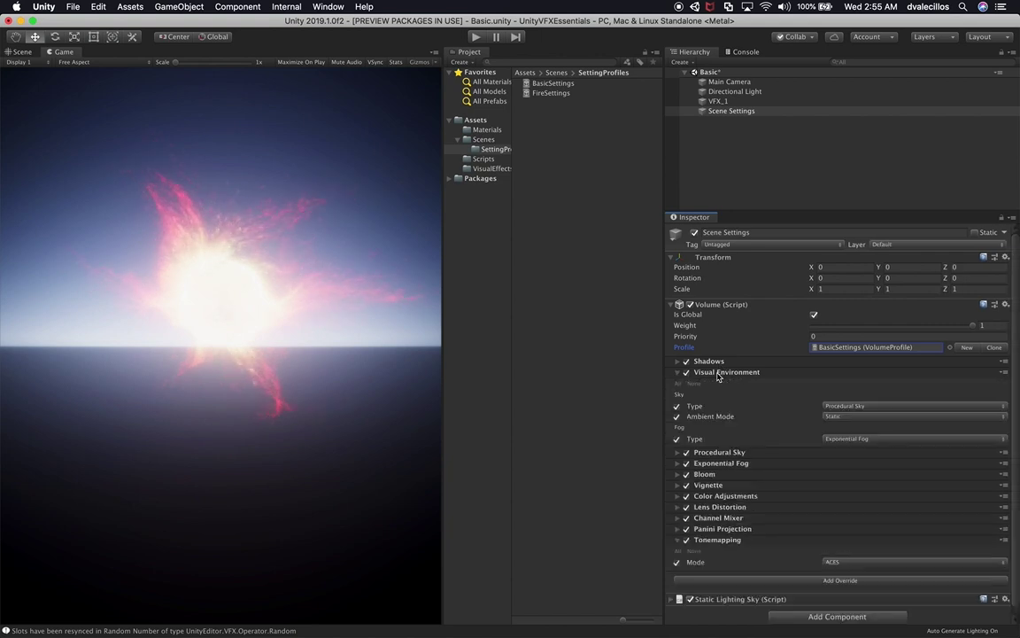
{"action": "left_click", "coordinate": [847, 407]}
{"action": "left_click", "coordinate": [848, 377]}
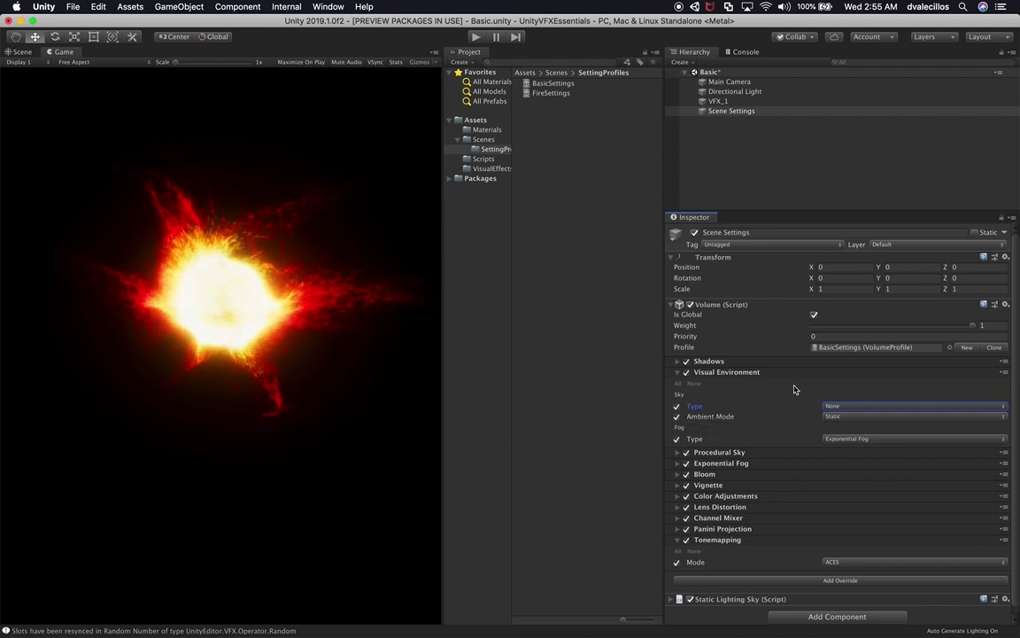
{"action": "left_click", "coordinate": [722, 374]}
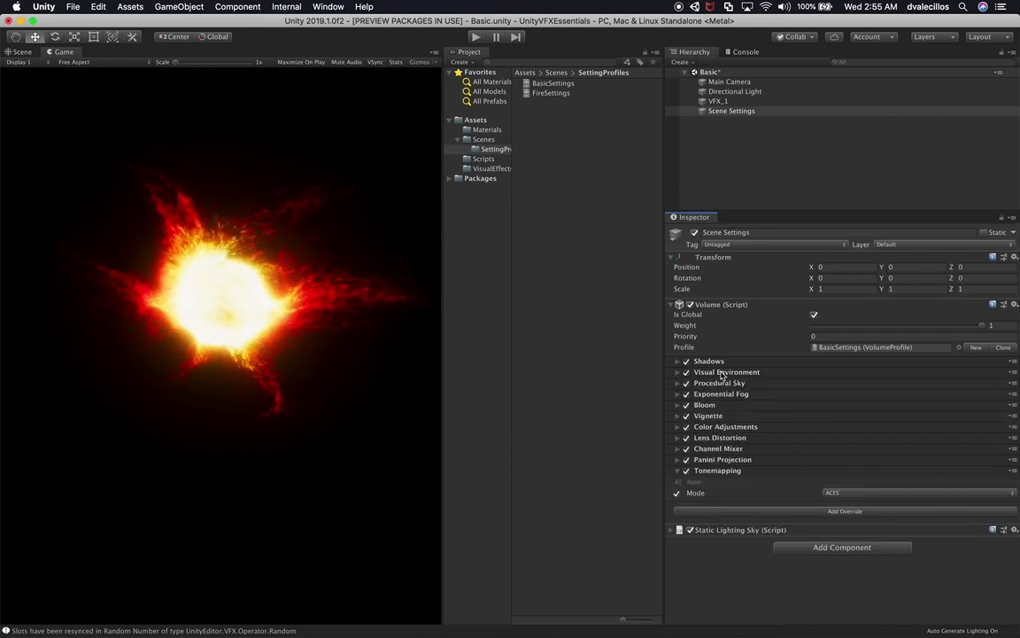
Check the Procedural Sky override and set the Bloom override's intensity to about 0.856.
{"action": "left_click", "coordinate": [725, 383]}
{"action": "left_click", "coordinate": [726, 386]}
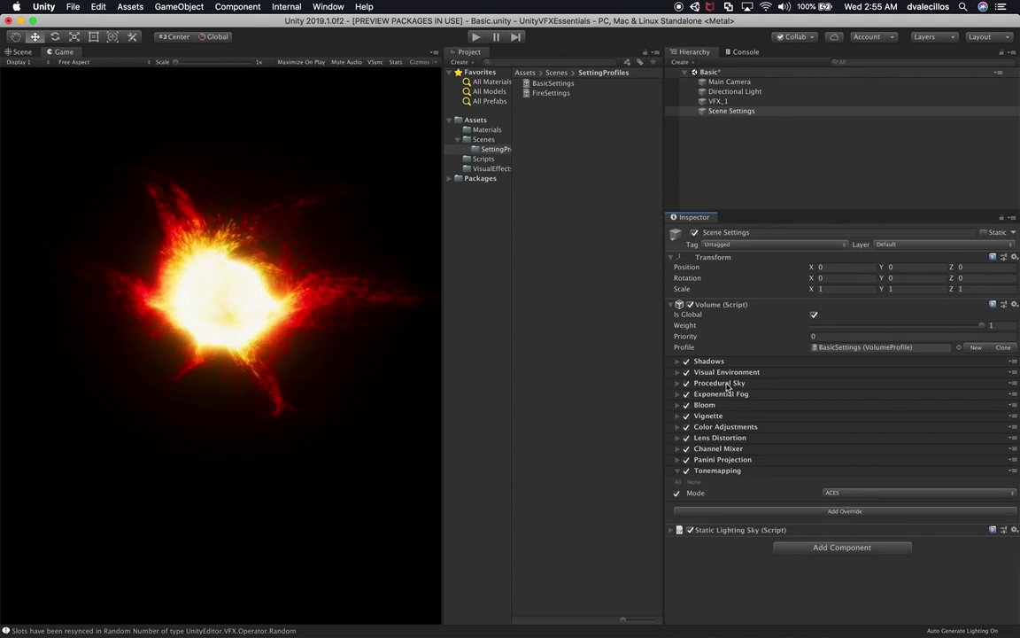
{"action": "left_click", "coordinate": [714, 406]}
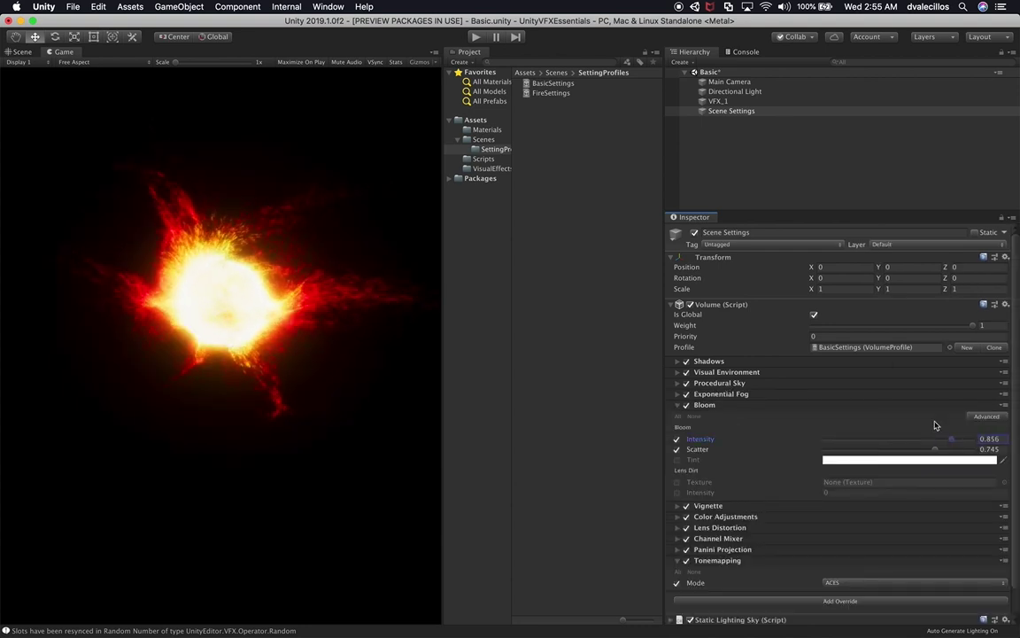
Set the Main Camera's Y position to 1.5 and Z position to -7, widening the Game view to check the framing.
{"action": "left_click", "coordinate": [722, 82]}
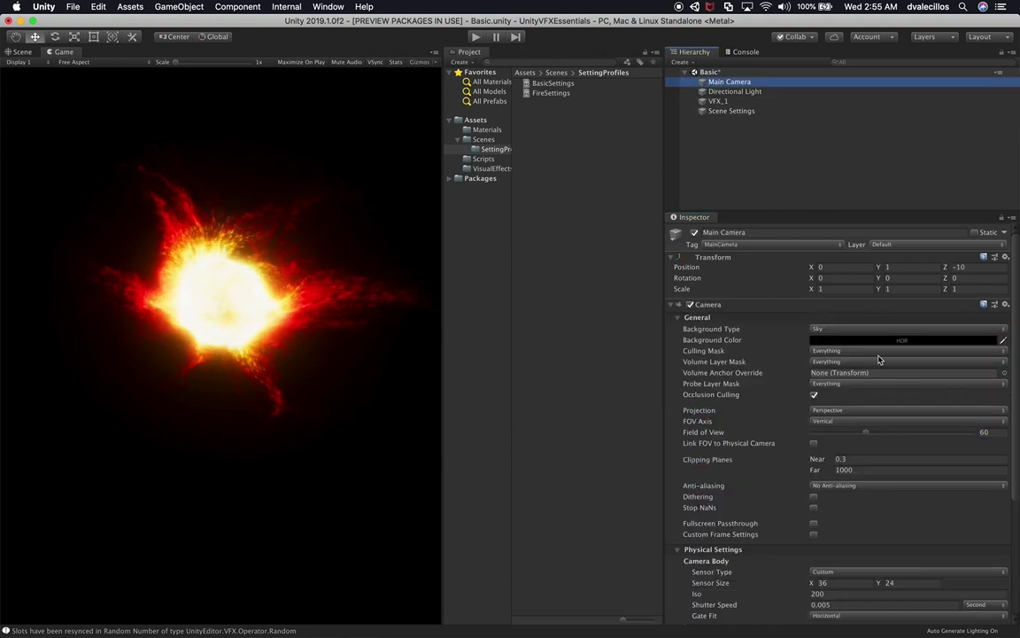
{"action": "mouse_move", "coordinate": [874, 273]}
{"action": "left_mouse_down"}
{"action": "mouse_move", "coordinate": [860, 269]}
{"action": "mouse_move", "coordinate": [876, 270]}
{"action": "left_mouse_up"}
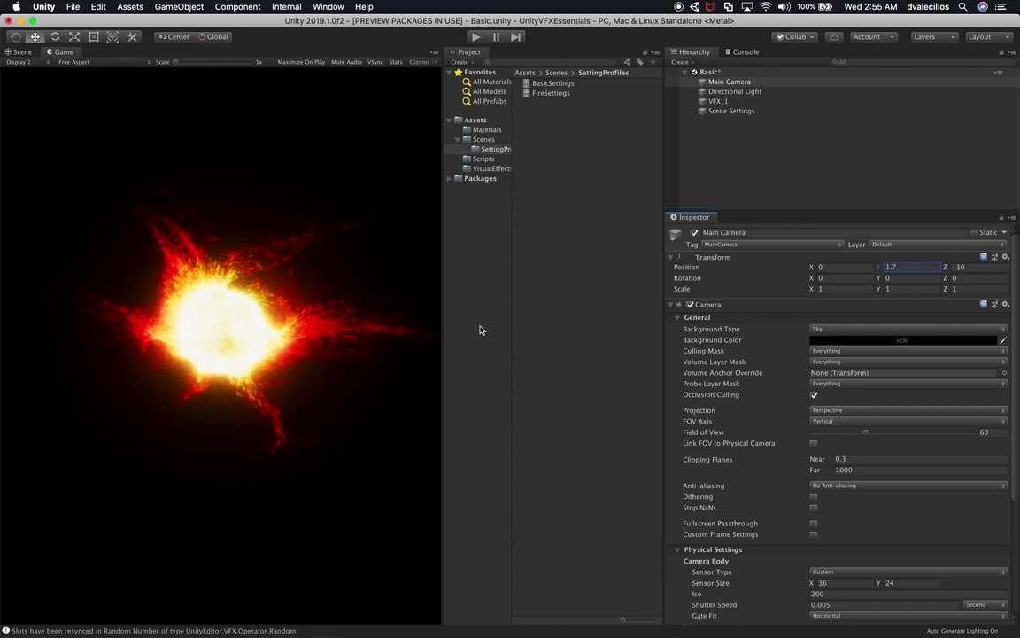
{"action": "left_click_drag", "start_coordinate": [444, 333], "coordinate": [581, 357]}
{"action": "left_click_drag", "start_coordinate": [823, 339], "coordinate": [746, 336]}
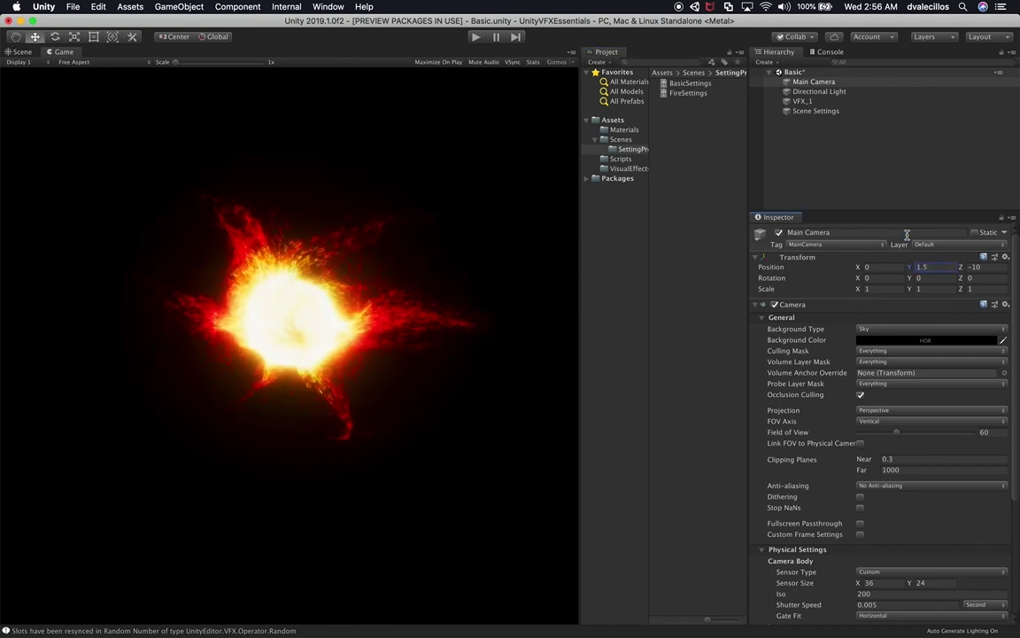
{"action": "left_click_drag", "start_coordinate": [962, 268], "coordinate": [1001, 270]}
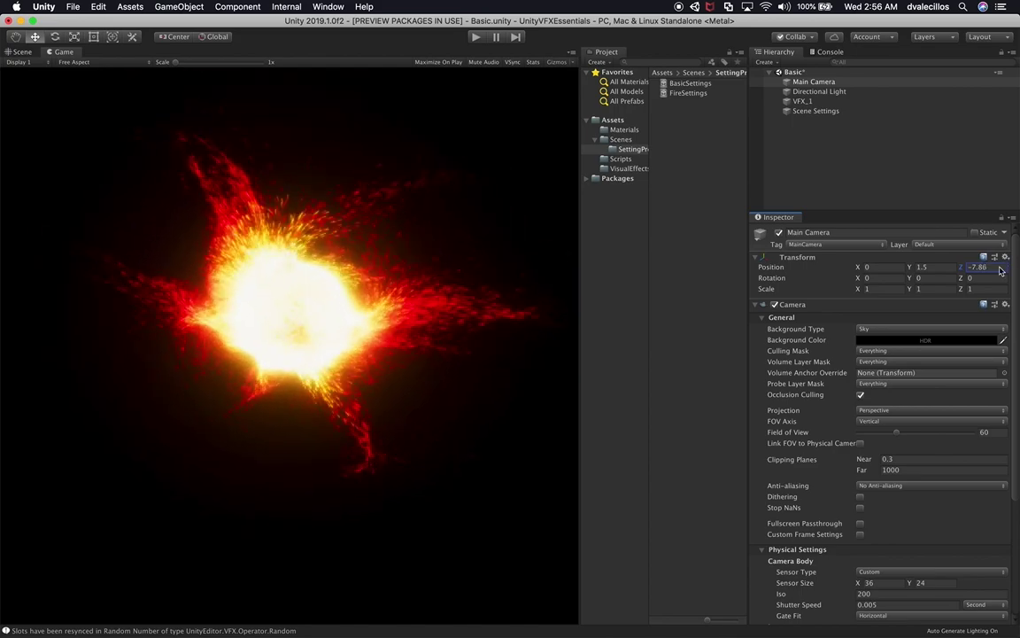
{"action": "type", "text": "-5"}
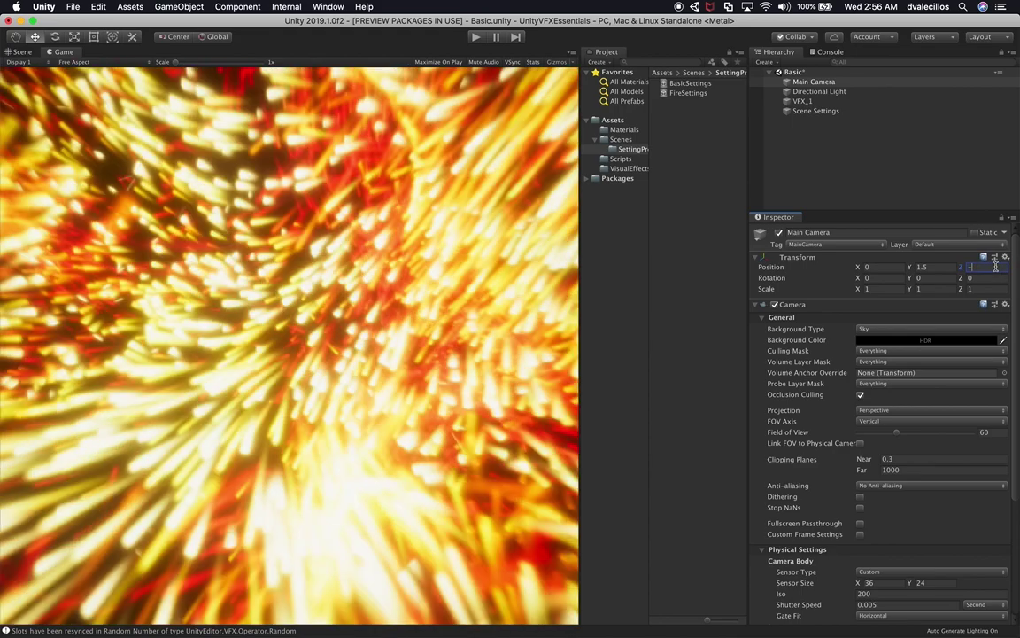
{"action": "type", "text": "-7"}
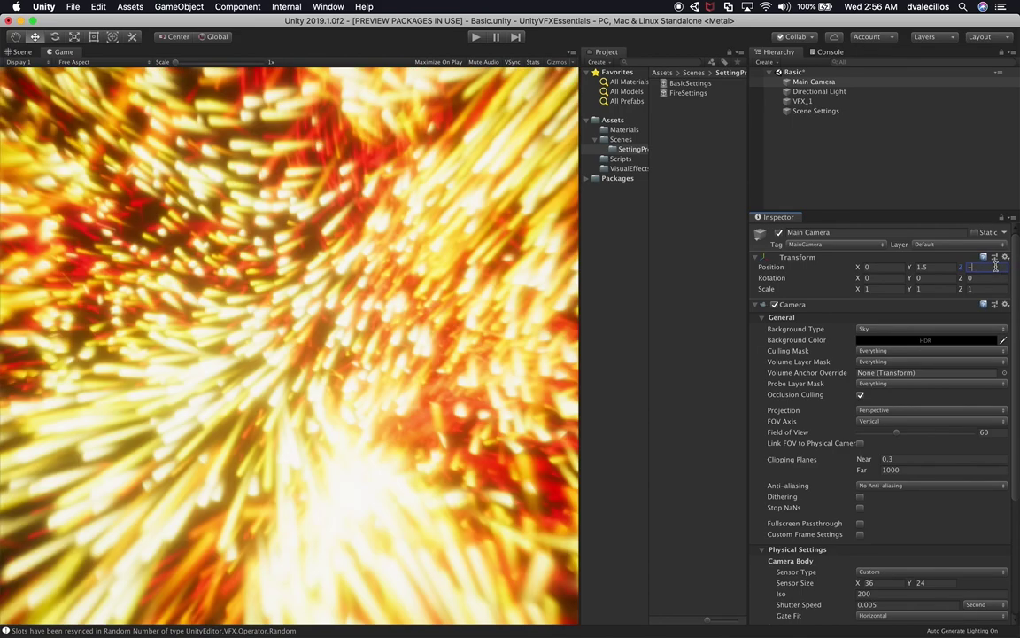
Set the Main Camera's Y position to 1.9 and X position to 0.3, and save the Basic scene.
{"action": "left_click", "coordinate": [926, 267]}
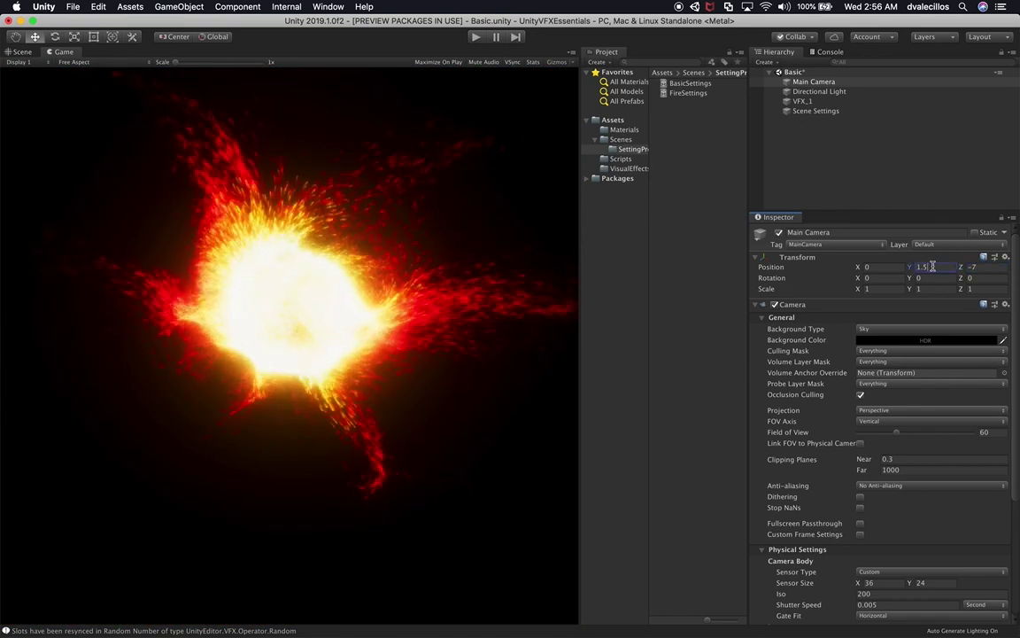
{"action": "type", "text": "0"}
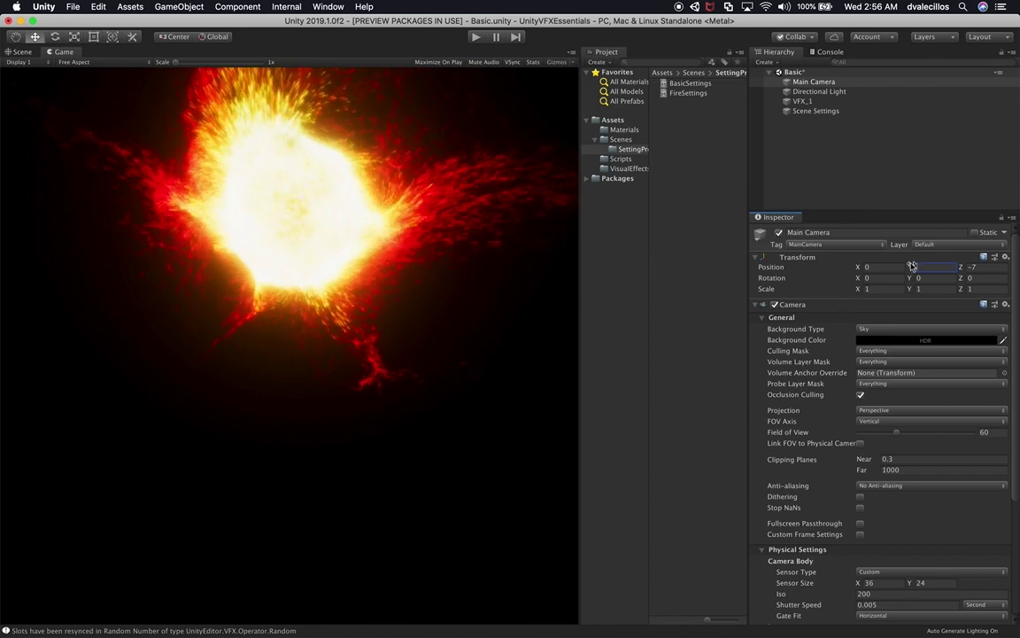
{"action": "type", "text": "1.52"}
{"action": "left_click_drag", "start_coordinate": [922, 273], "coordinate": [922, 272]}
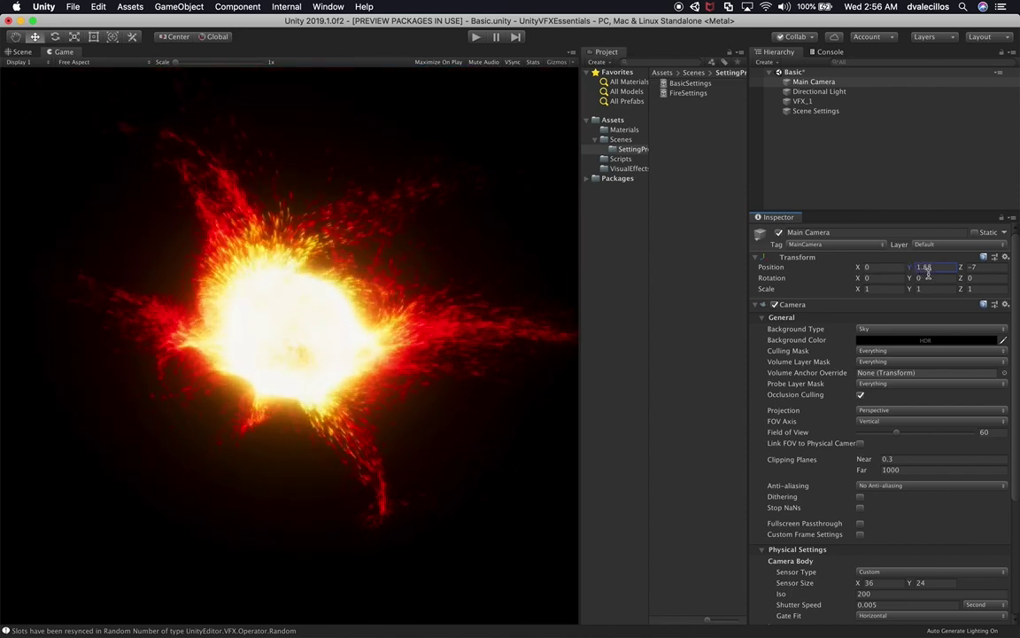
{"action": "type", "text": "1.9"}
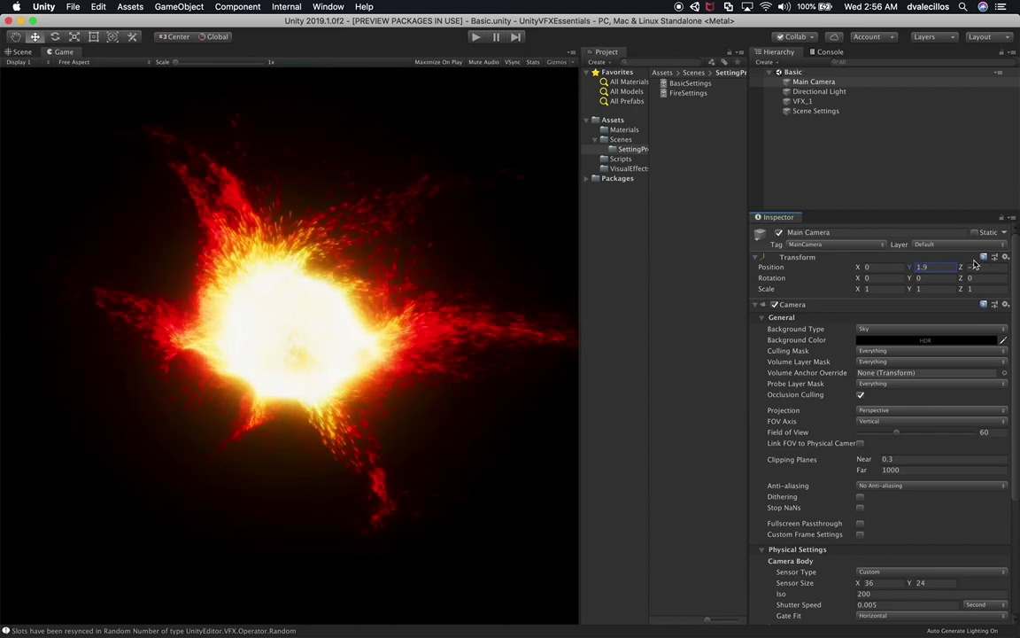
{"action": "left_click_drag", "start_coordinate": [855, 269], "coordinate": [867, 271]}
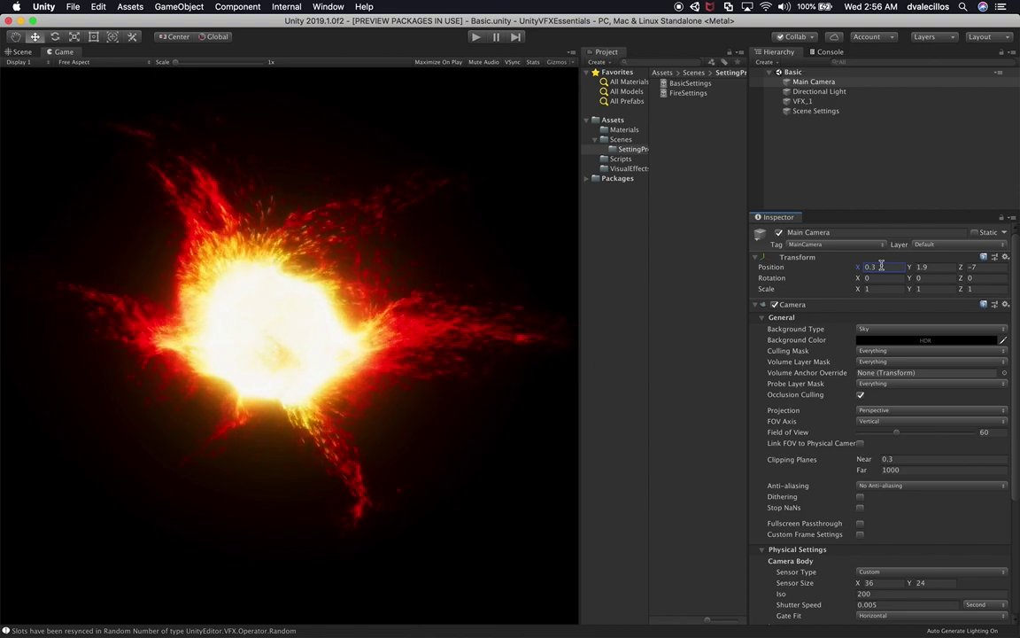
Set the Bloom override of the Basic scene's settings profile to an intensity of about 0.809 and scatter of about 0.769.
{"action": "left_click", "coordinate": [803, 101]}
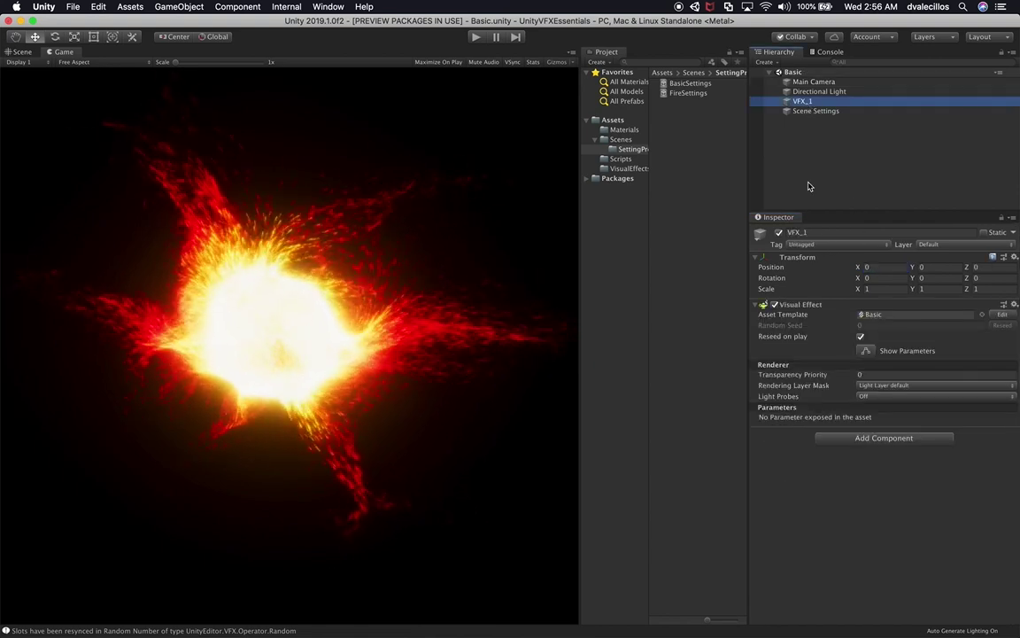
{"action": "left_click", "coordinate": [816, 110]}
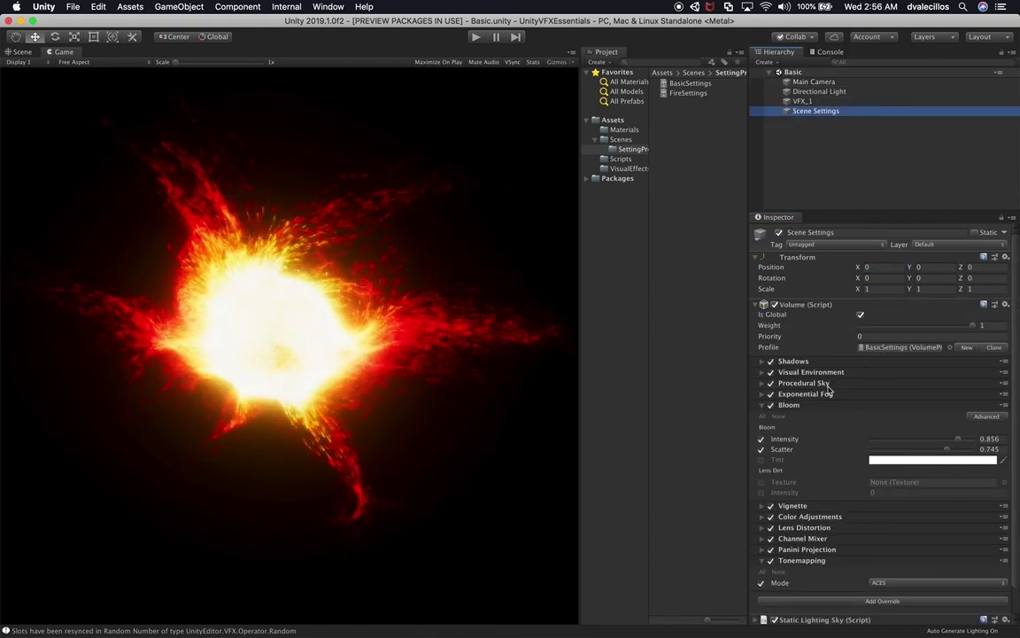
{"action": "left_click_drag", "start_coordinate": [933, 440], "coordinate": [961, 448]}
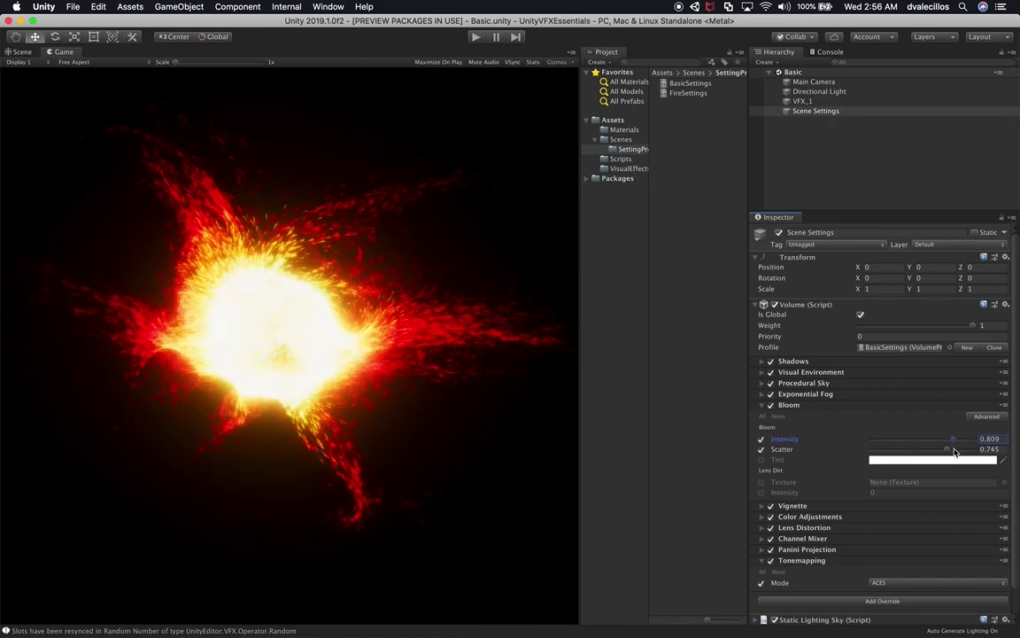
{"action": "left_click_drag", "start_coordinate": [904, 455], "coordinate": [945, 463]}
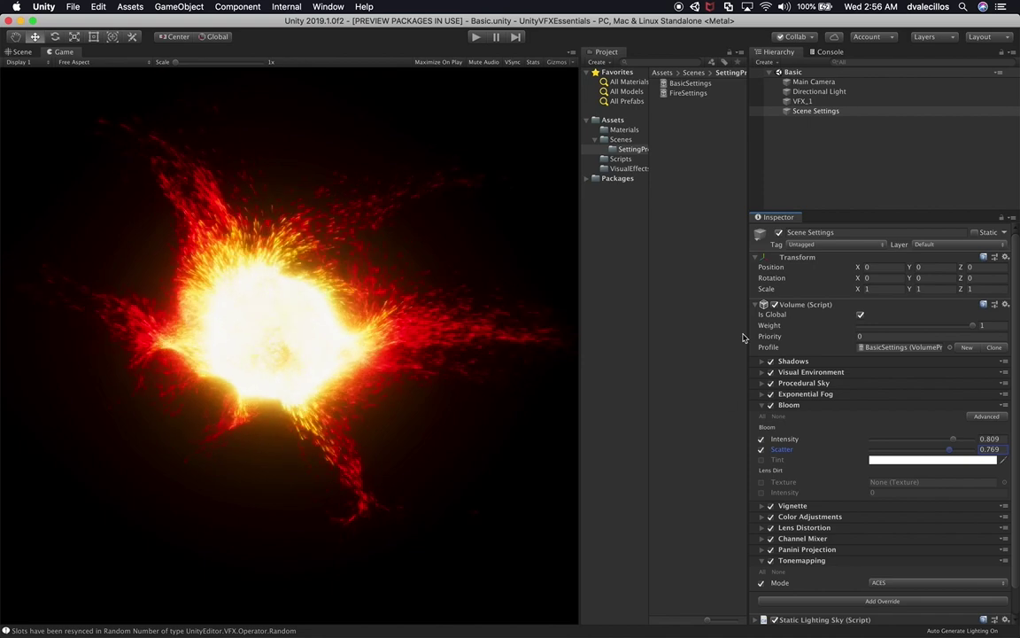
Copy the Scene Settings object from the Basic scene and open the Meteors scene.
{"action": "left_click", "coordinate": [832, 159]}
{"action": "left_click", "coordinate": [824, 112]}
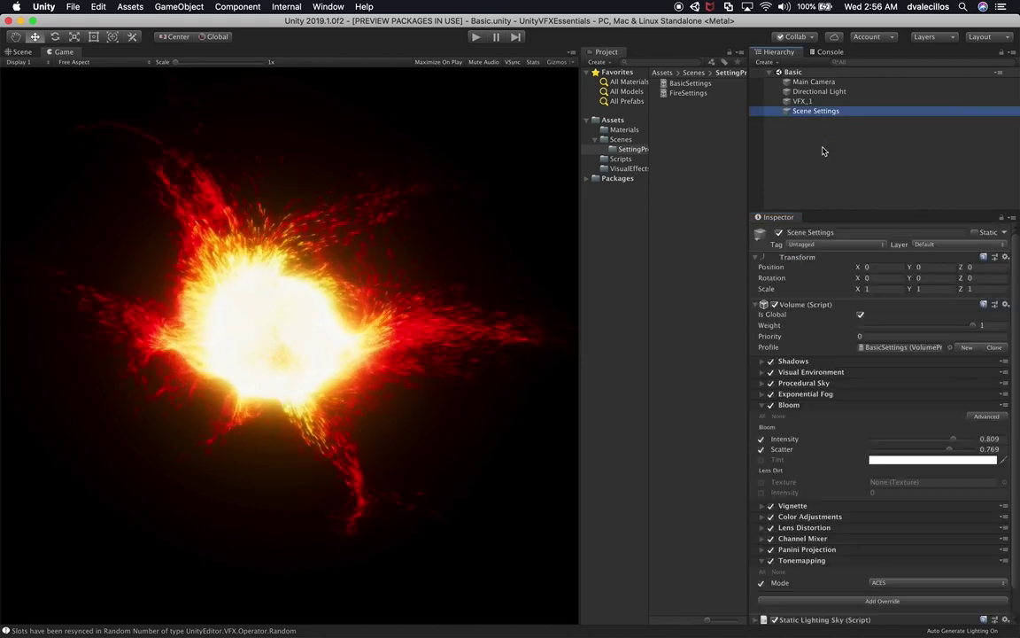
{"action": "left_click", "coordinate": [631, 139]}
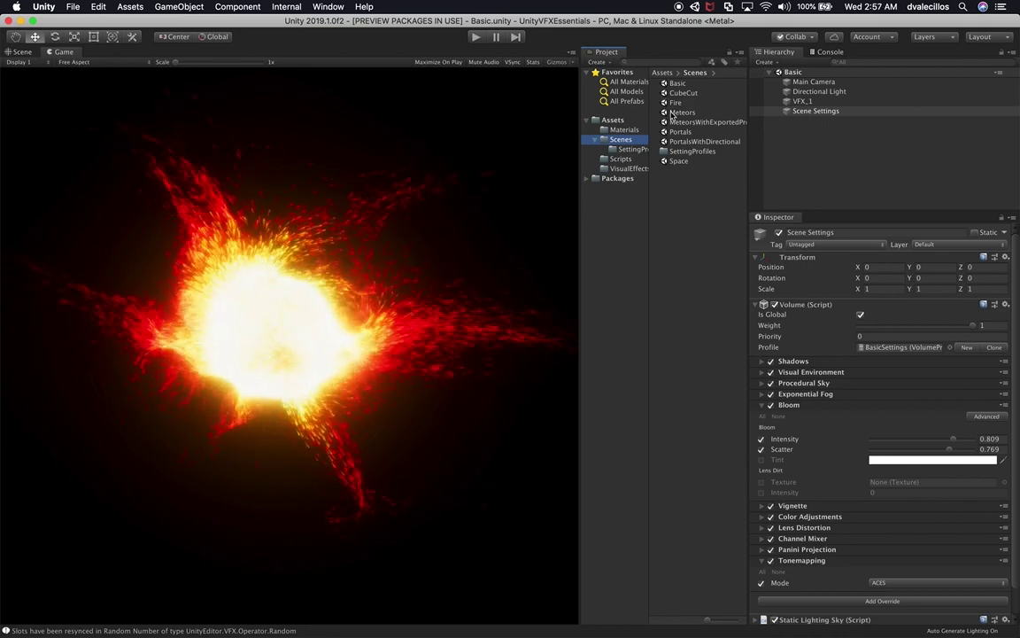
{"action": "double_click", "coordinate": [675, 112]}
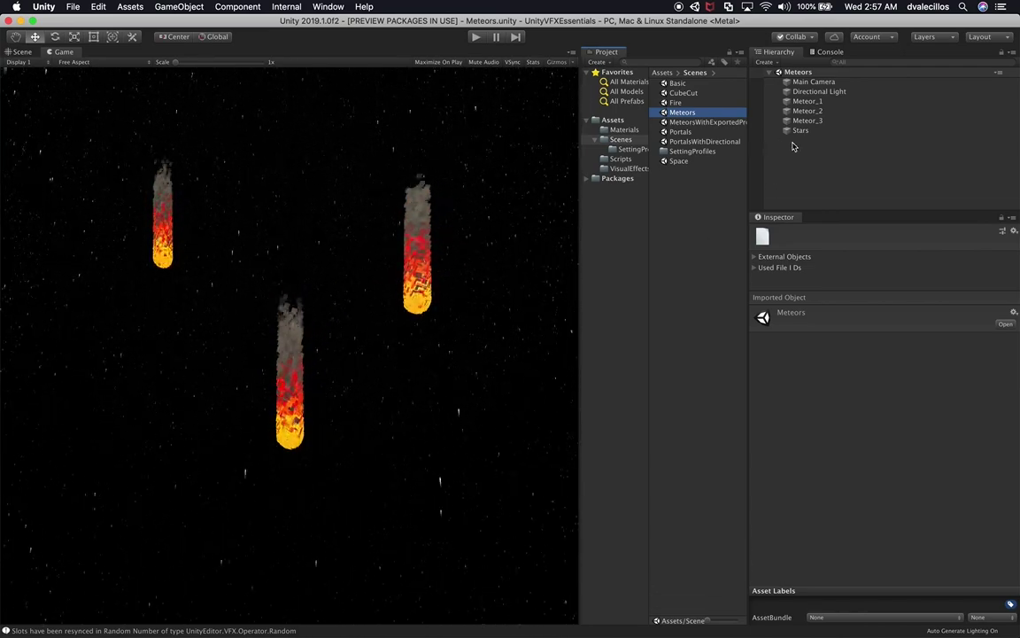
Remove both missing script components from the Meteors scene's Main Camera and paste the copied Scene Settings object into the scene.
{"action": "left_click", "coordinate": [810, 83]}
{"action": "scroll", "coordinate": [975, 547], "scroll_direction": "down", "scroll_amount": 10}
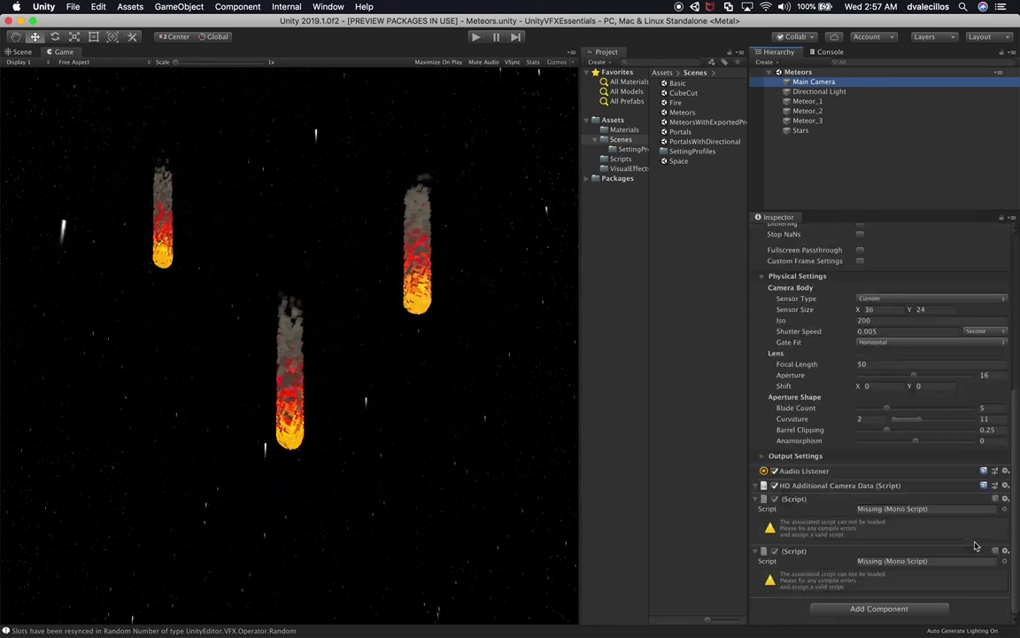
{"action": "left_click", "coordinate": [1004, 499]}
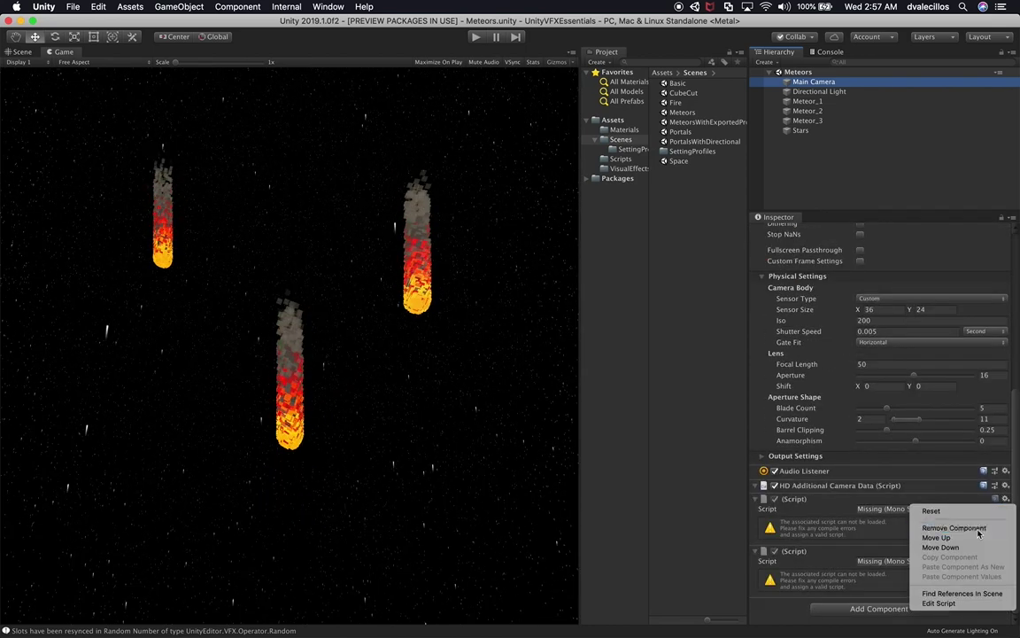
{"action": "left_click", "coordinate": [919, 526]}
{"action": "left_click", "coordinate": [1006, 553]}
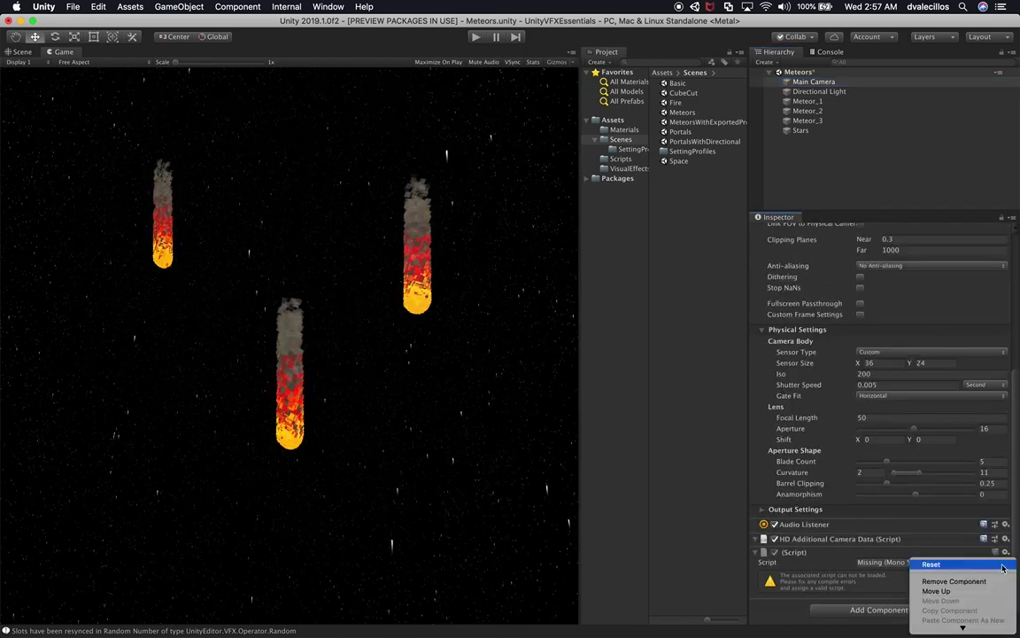
{"action": "left_click", "coordinate": [975, 581]}
{"action": "left_click", "coordinate": [832, 172]}
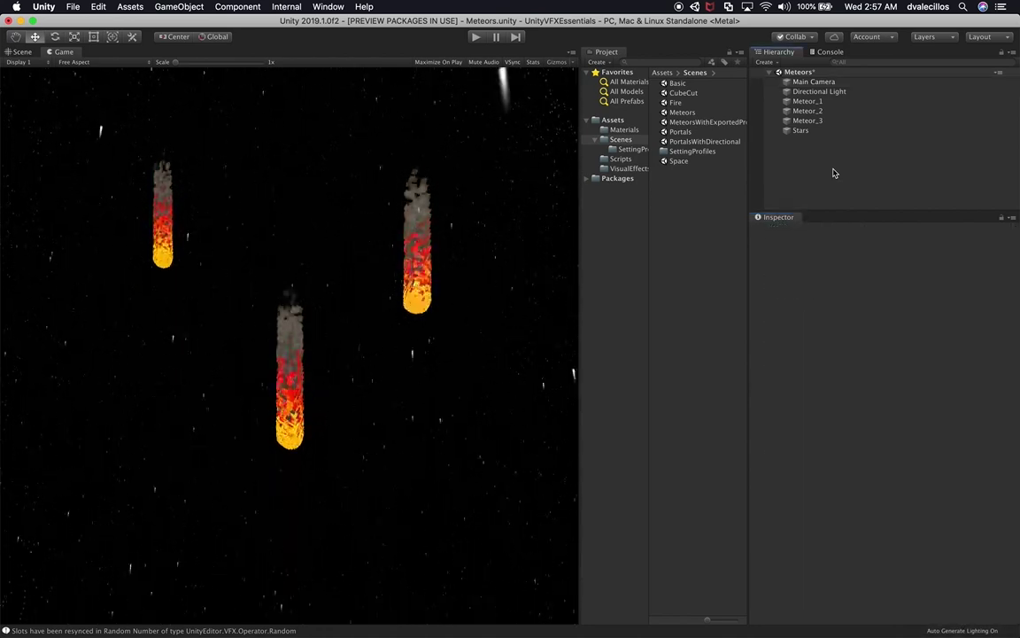
{"action": "key", "text": "super+v"}
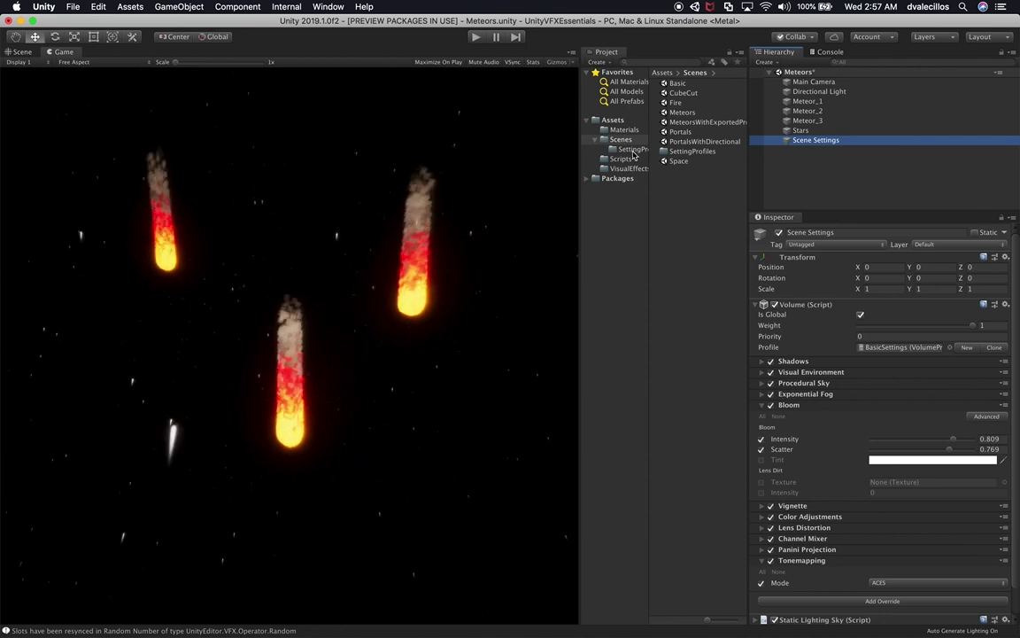
Duplicate the FireSettings profile in the SettingProfiles folder and rename the copy MeteorSettings.
{"action": "left_click", "coordinate": [632, 150]}
{"action": "left_click", "coordinate": [689, 93]}
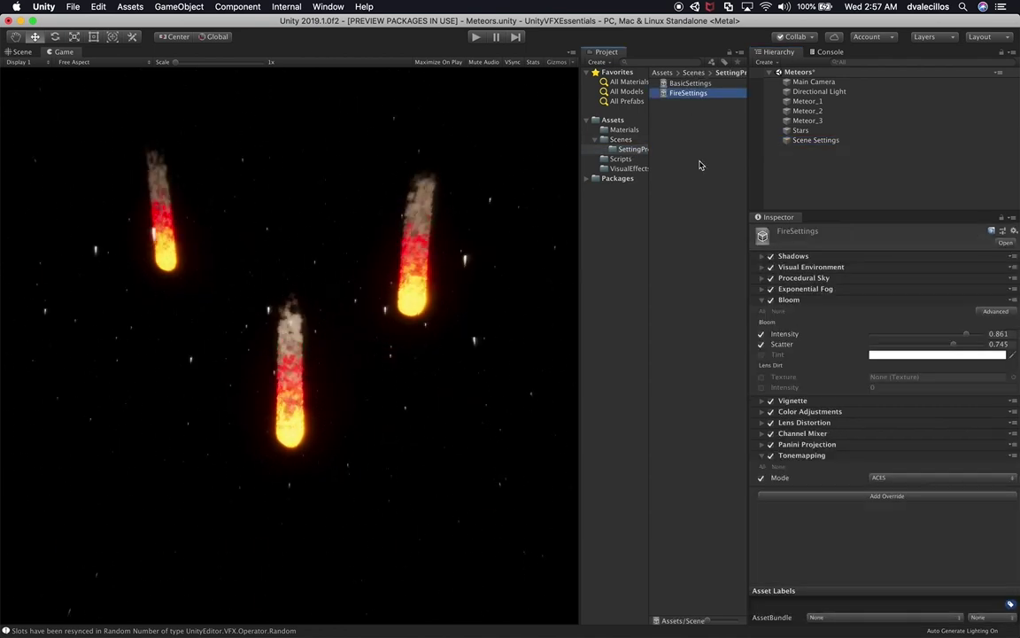
{"action": "key", "text": "super+d"}
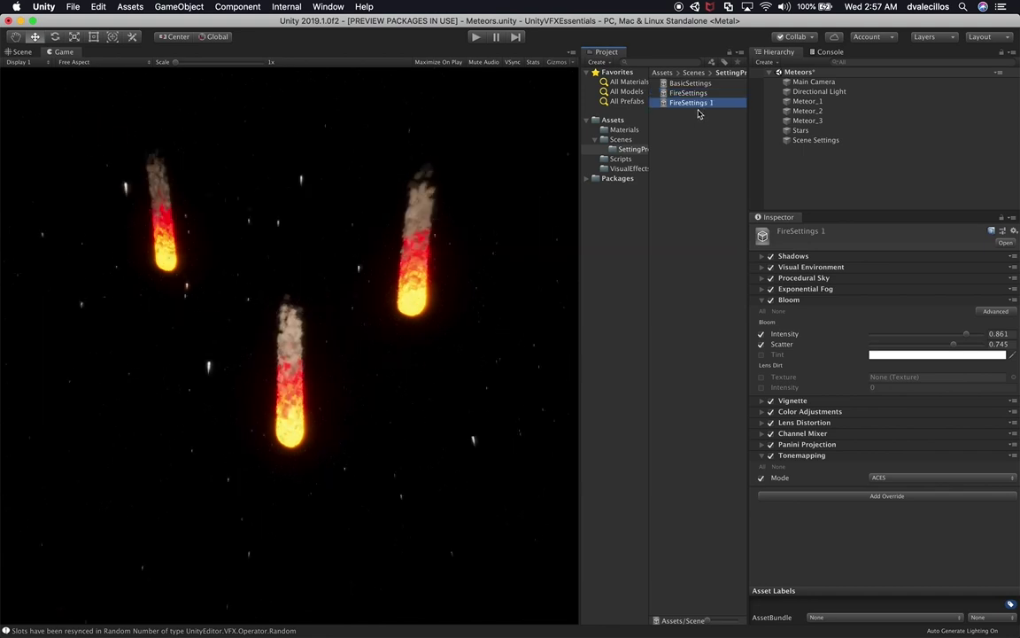
{"action": "left_click", "coordinate": [680, 103]}
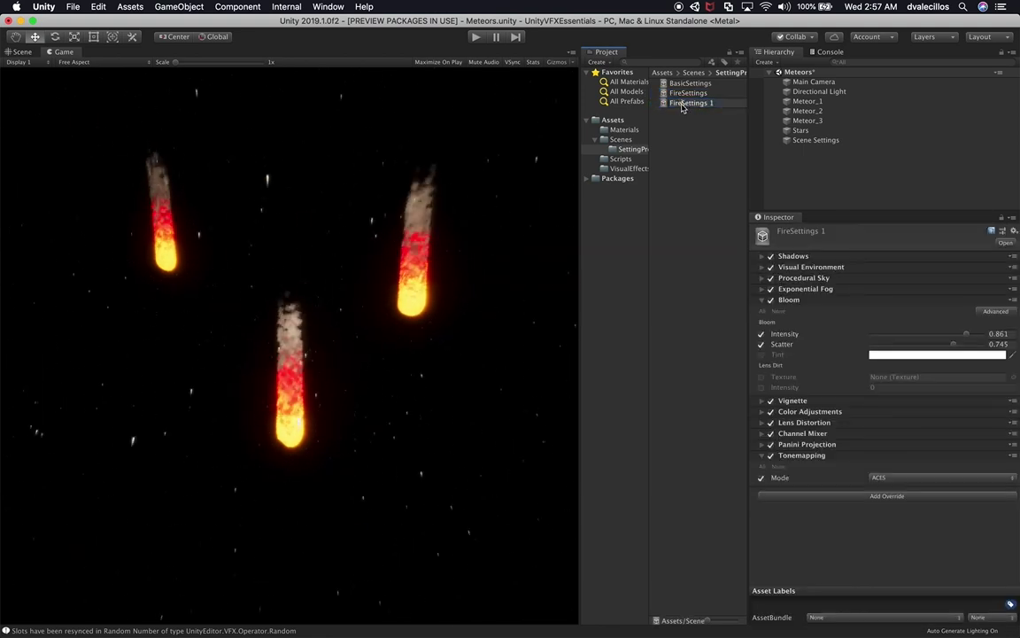
{"action": "type", "text": "Meteor"}
{"action": "key", "text": "BackSpace"}
{"action": "key", "text": "BackSpace"}
{"action": "key", "text": "Return"}
Assign the MeteorSettings profile to the Volume component of Scene Settings.
{"action": "left_click", "coordinate": [810, 140]}
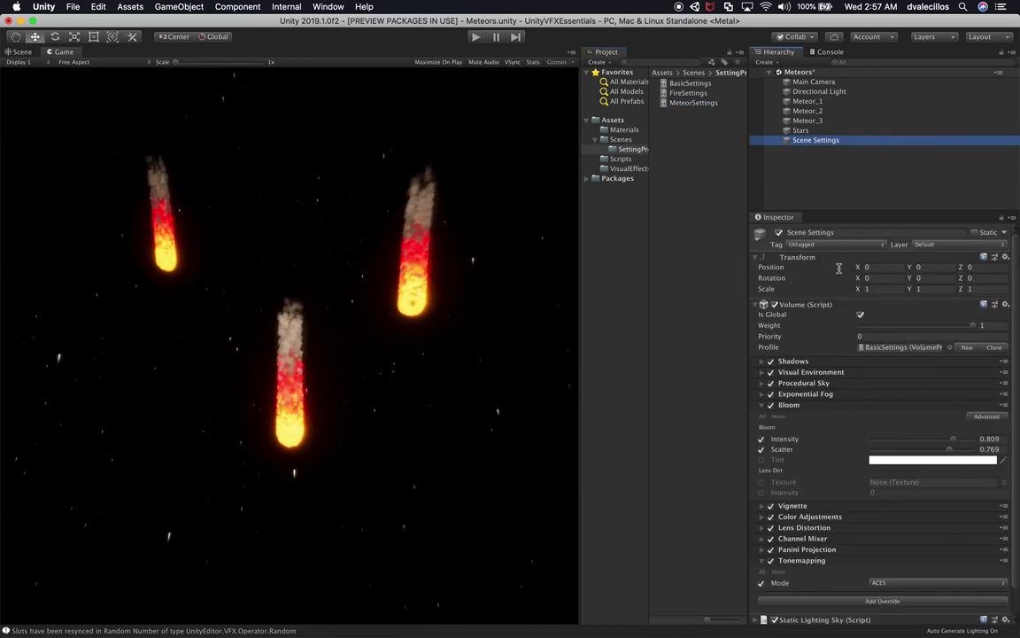
{"action": "left_click", "coordinate": [948, 346]}
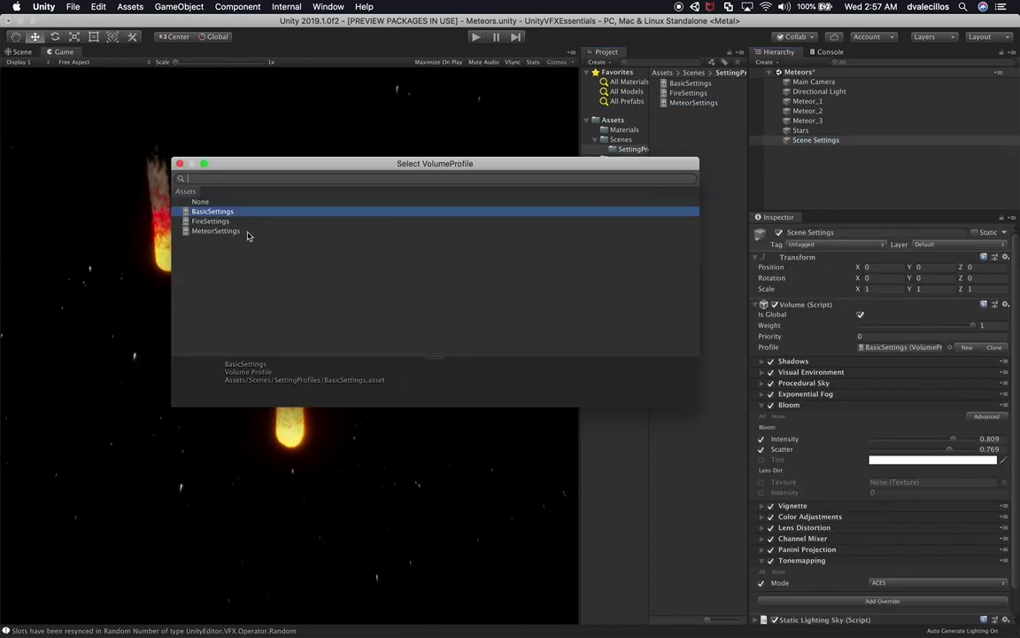
{"action": "double_click", "coordinate": [216, 231]}
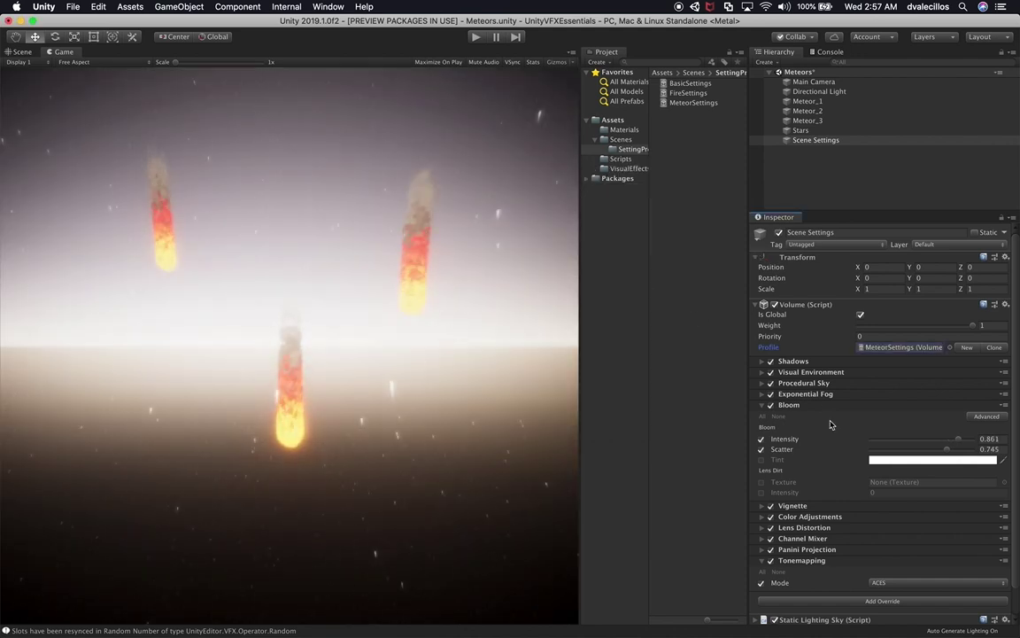
Set the sky type to None in the Visual Environment override of the MeteorSettings profile.
{"action": "left_click", "coordinate": [802, 363]}
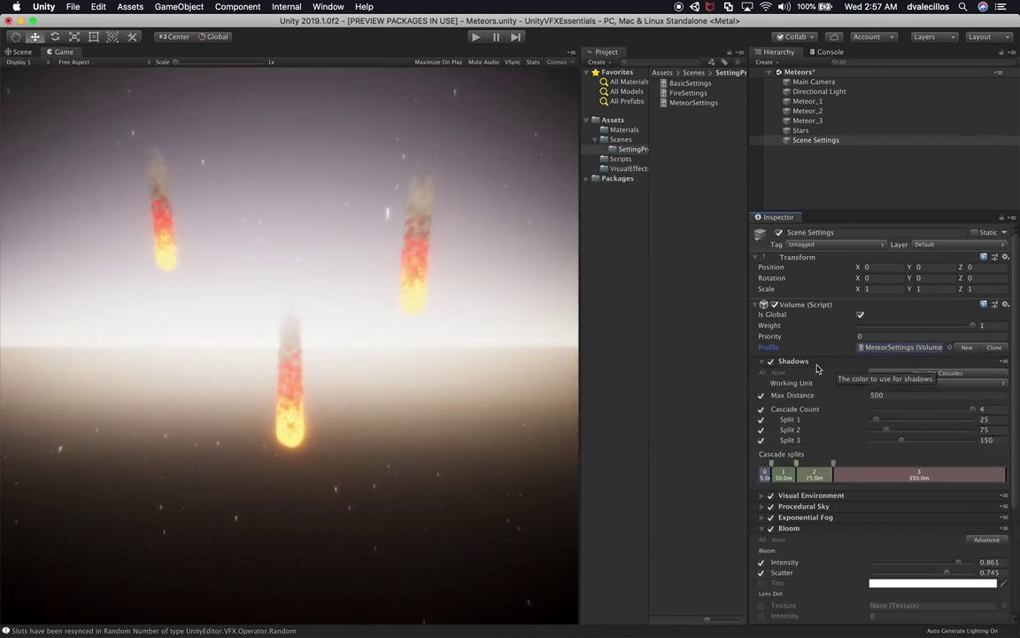
{"action": "left_click", "coordinate": [796, 364]}
{"action": "left_click", "coordinate": [801, 372]}
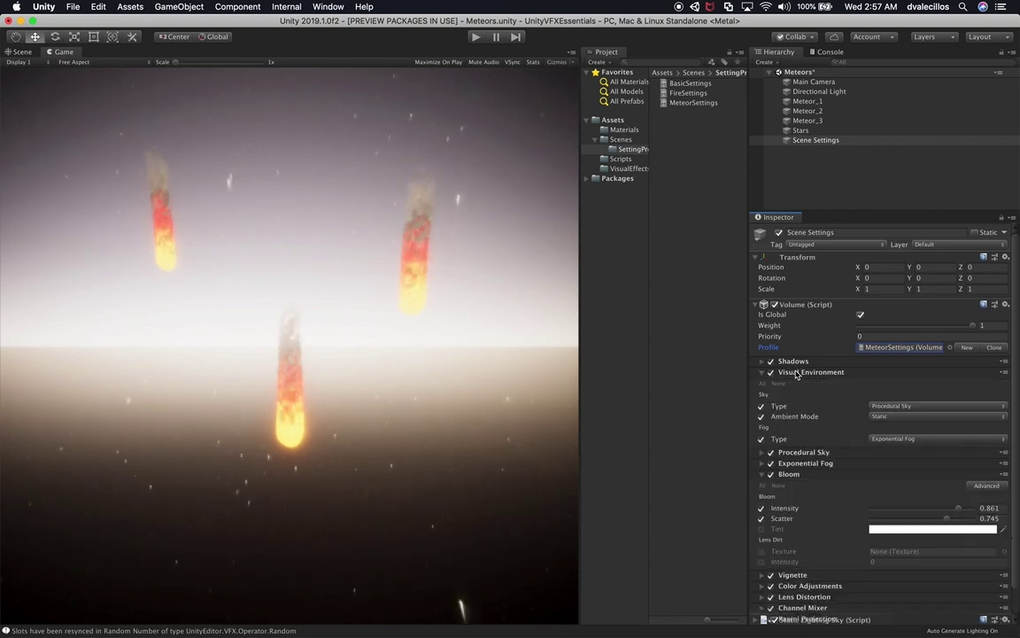
{"action": "left_click", "coordinate": [896, 404]}
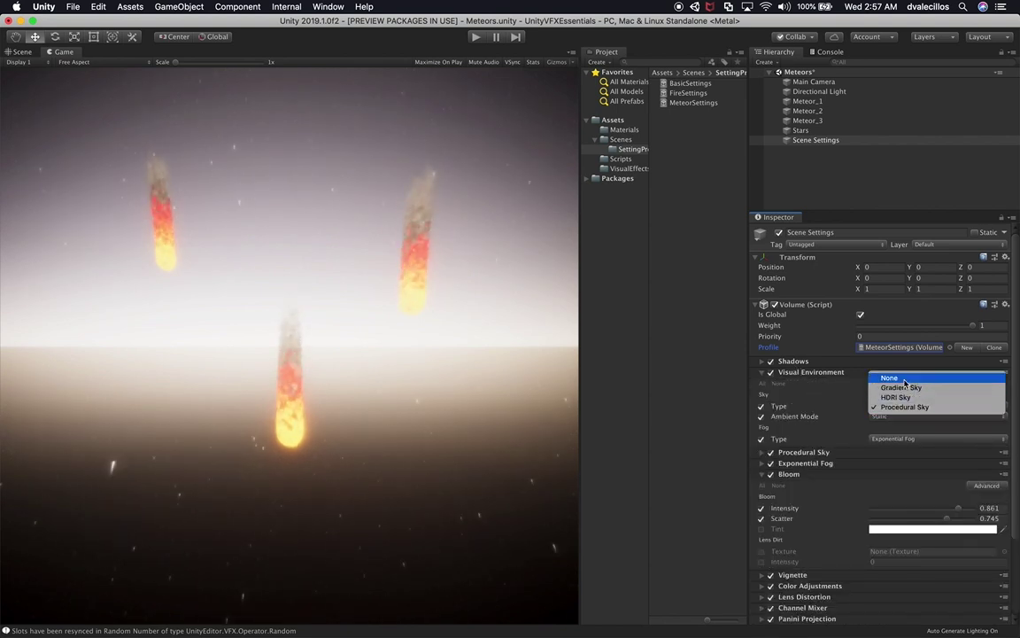
{"action": "left_click", "coordinate": [905, 384]}
{"action": "left_click", "coordinate": [815, 372]}
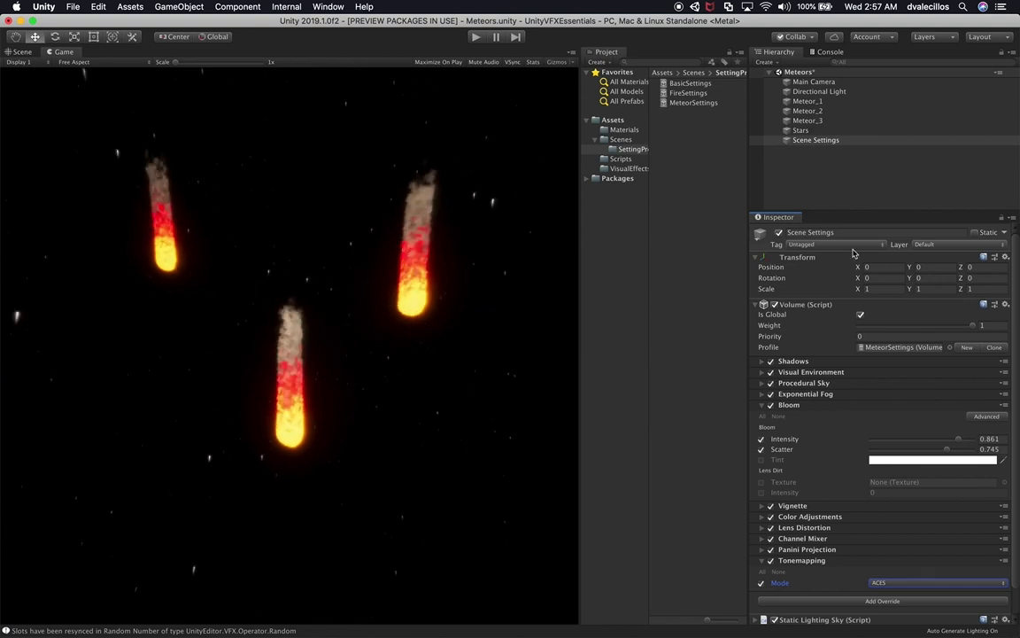
Set MeteorSettings' Bloom intensity to about 0.809 and scatter to about 0.823, and its Lens Distortion intensity to 0.35.
{"action": "left_click_drag", "start_coordinate": [928, 445], "coordinate": [950, 456]}
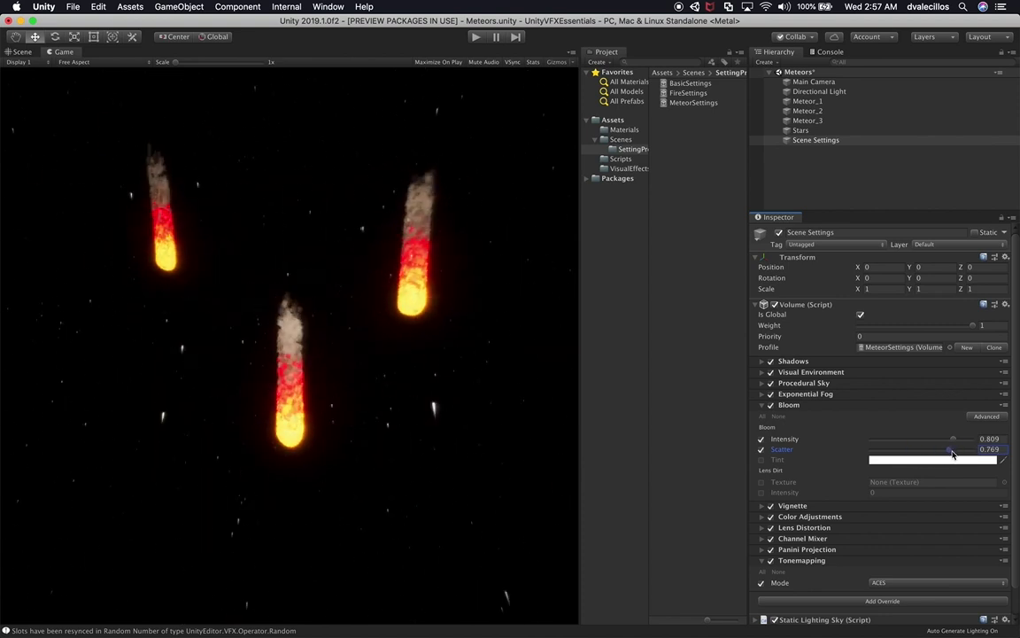
{"action": "scroll", "coordinate": [931, 494], "scroll_direction": "down", "scroll_amount": 2}
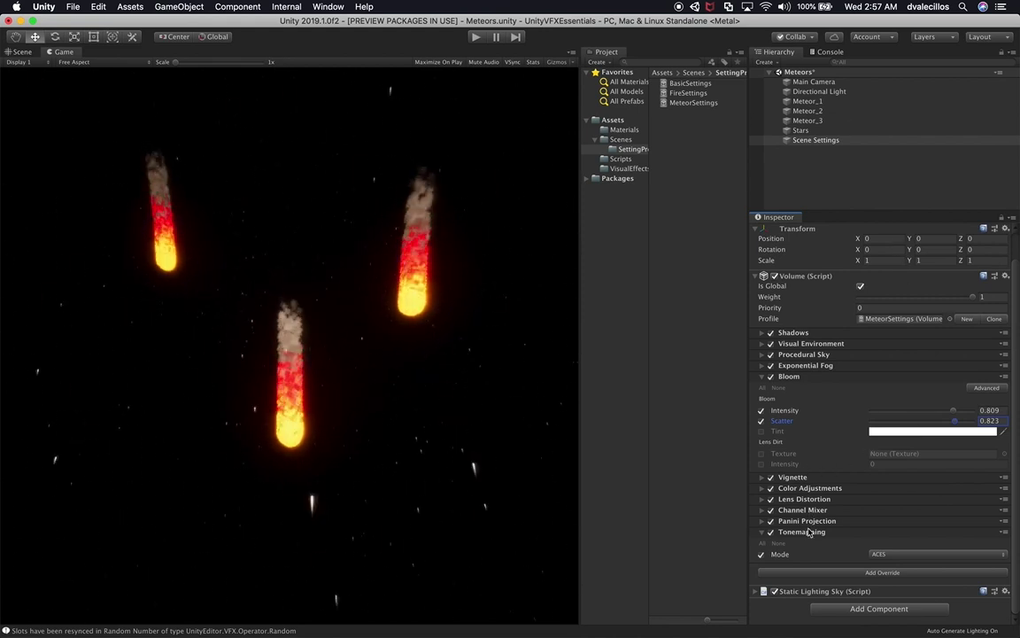
{"action": "left_click", "coordinate": [800, 499]}
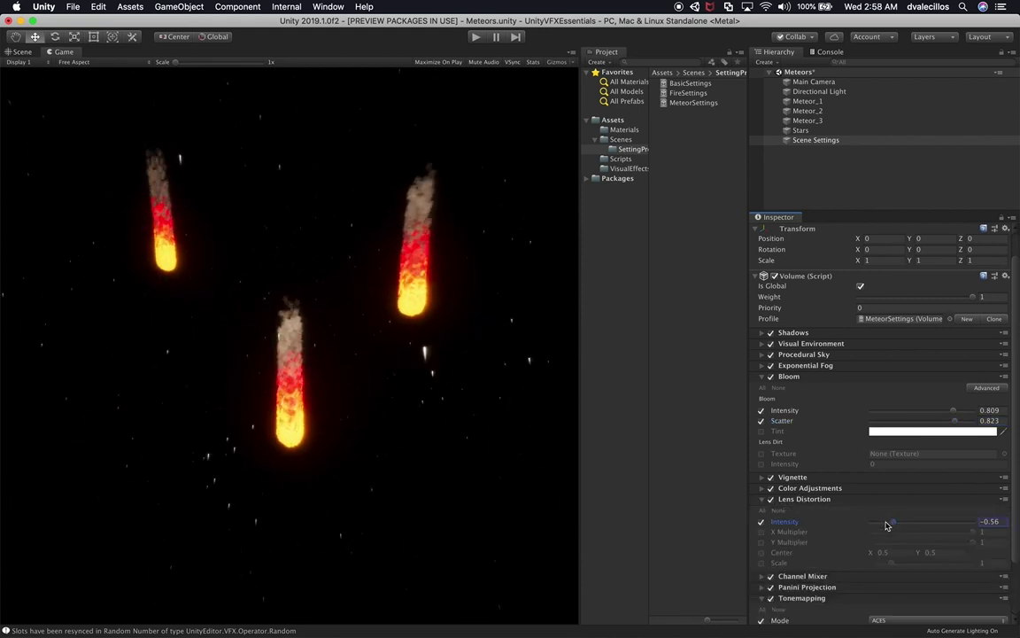
{"action": "mouse_move", "coordinate": [950, 520]}
{"action": "left_mouse_down"}
{"action": "mouse_move", "coordinate": [968, 522]}
{"action": "mouse_move", "coordinate": [937, 523]}
{"action": "left_mouse_up"}
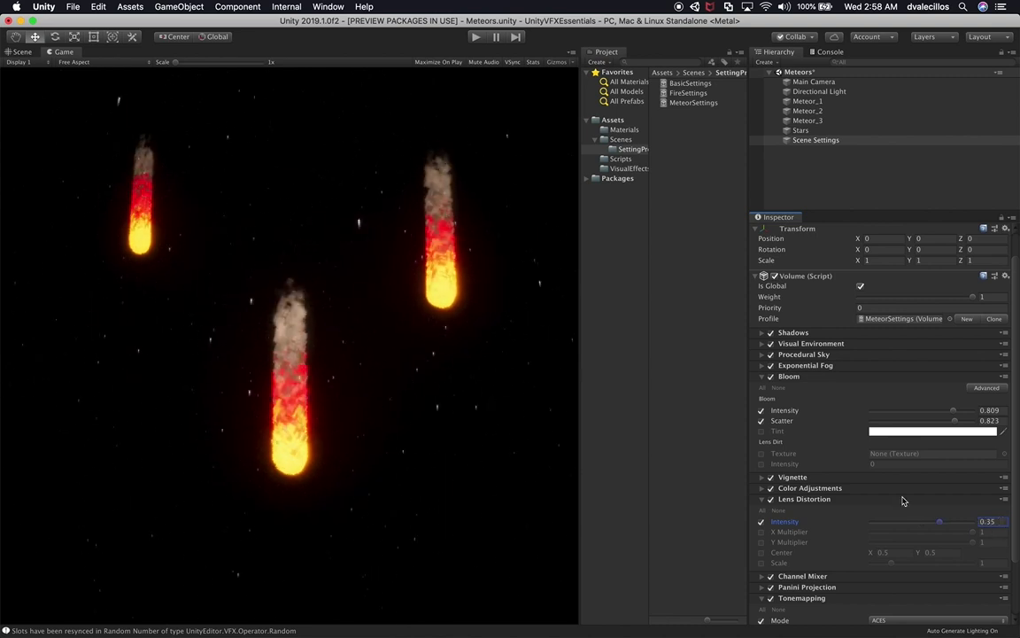
{"action": "left_click", "coordinate": [830, 503]}
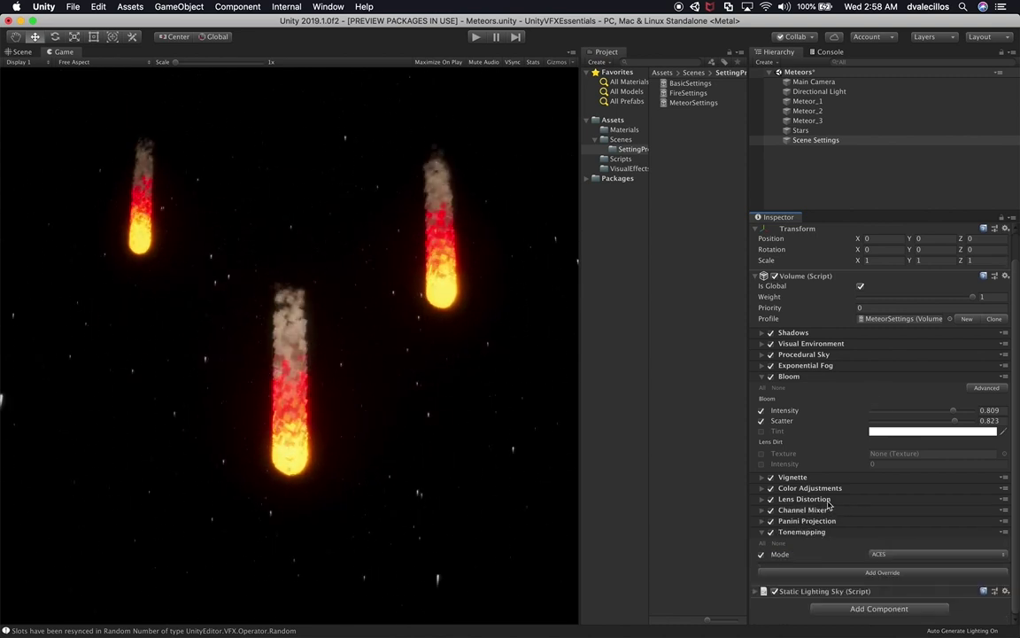
Set the Color Adjustments override to post exposure 2.2, contrast 20 and saturation 33, and save the Meteors scene.
{"action": "left_click", "coordinate": [816, 532]}
{"action": "left_click", "coordinate": [815, 536]}
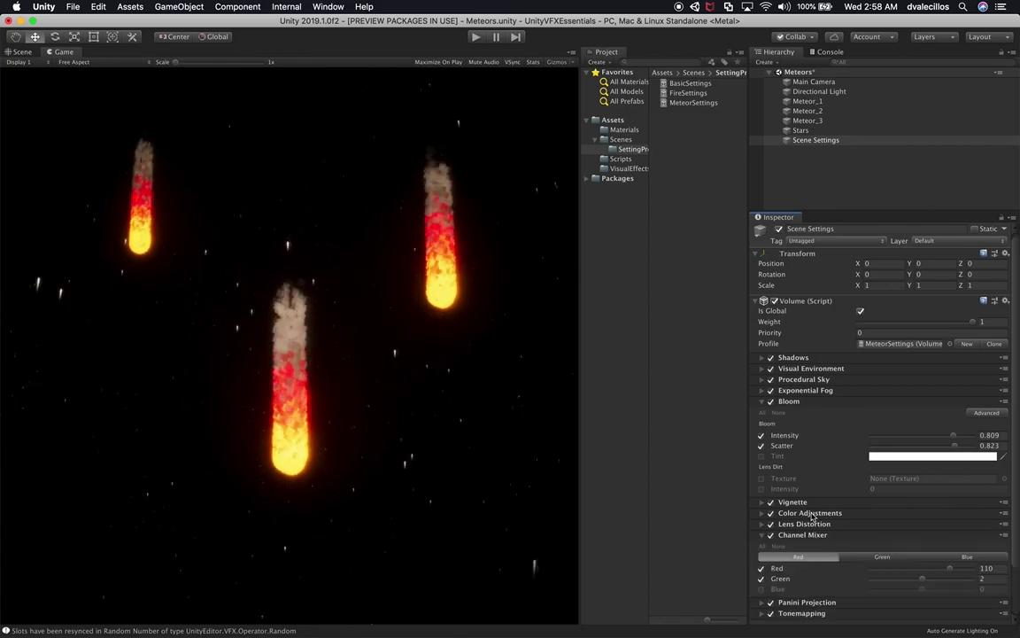
{"action": "left_click", "coordinate": [812, 514]}
{"action": "left_click_drag", "start_coordinate": [808, 535], "coordinate": [839, 544]}
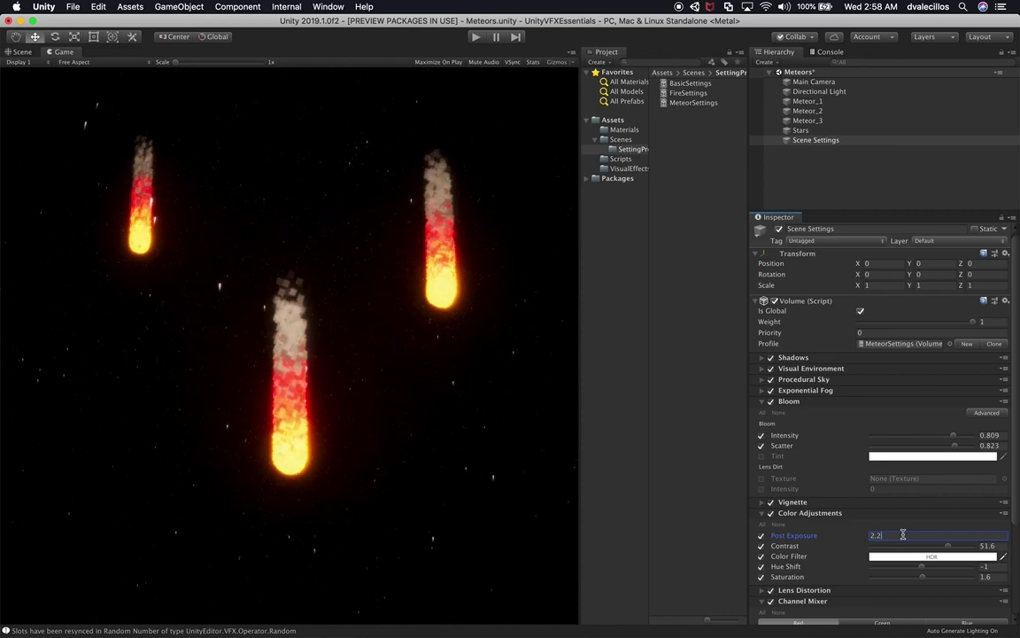
{"action": "left_click_drag", "start_coordinate": [946, 550], "coordinate": [924, 556]}
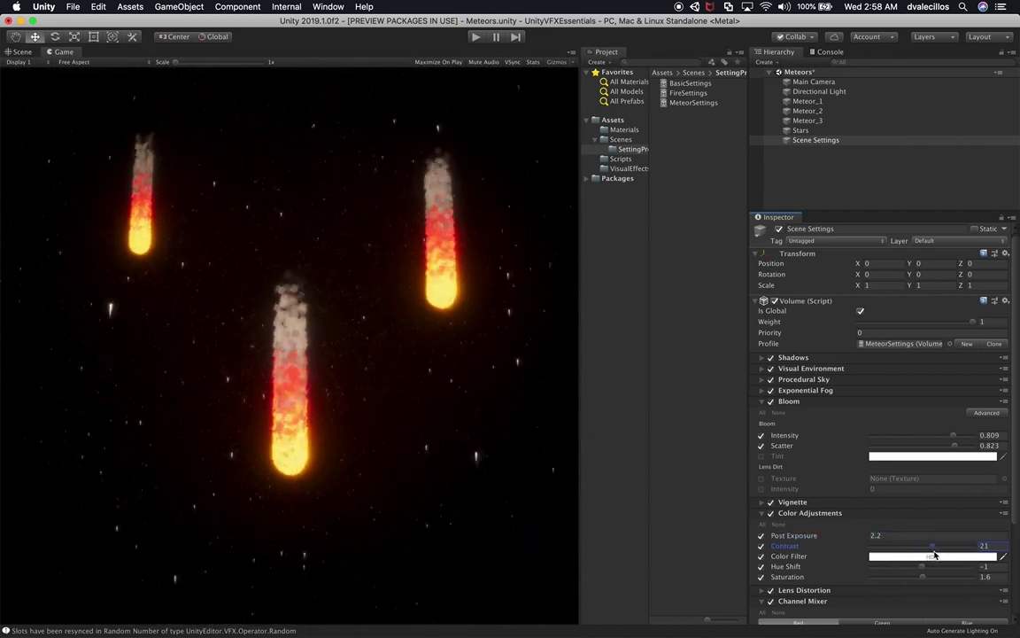
{"action": "left_click", "coordinate": [986, 547]}
{"action": "type", "text": "20"}
{"action": "left_click_drag", "start_coordinate": [922, 566], "coordinate": [939, 581]}
{"action": "left_click", "coordinate": [922, 580]}
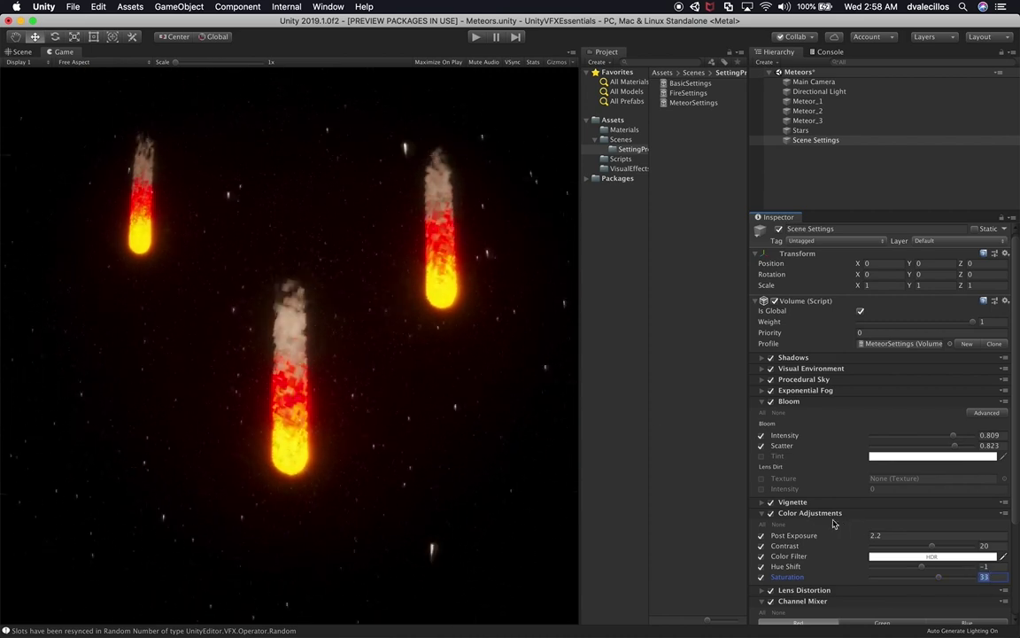
{"action": "key", "text": "super+s"}
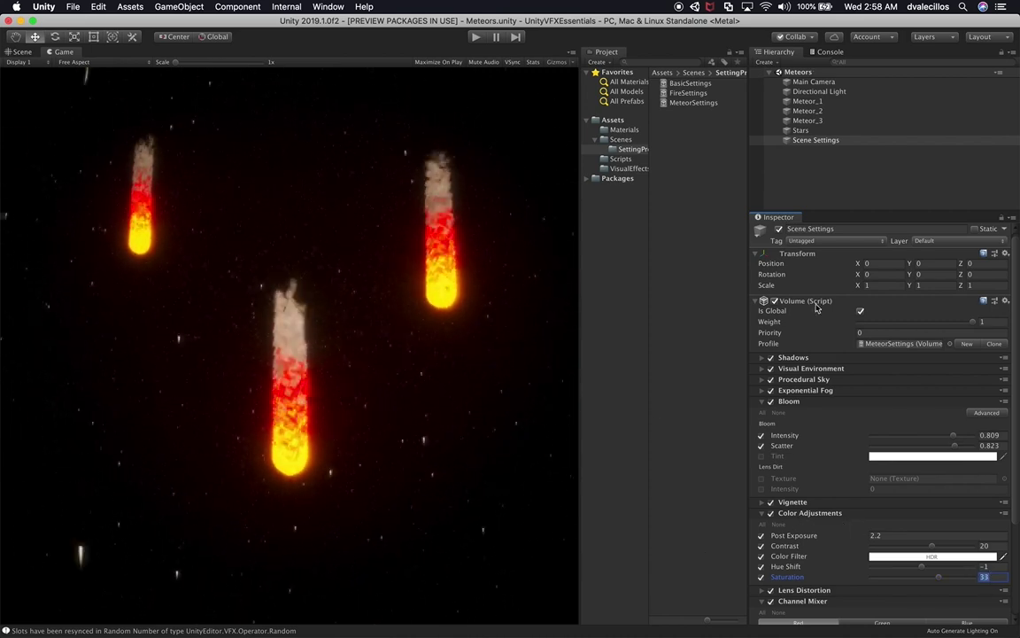
Set the Main Camera's Z position to -9.5 and dock the Project window in the same group as the Hierarchy.
{"action": "left_click", "coordinate": [828, 82]}
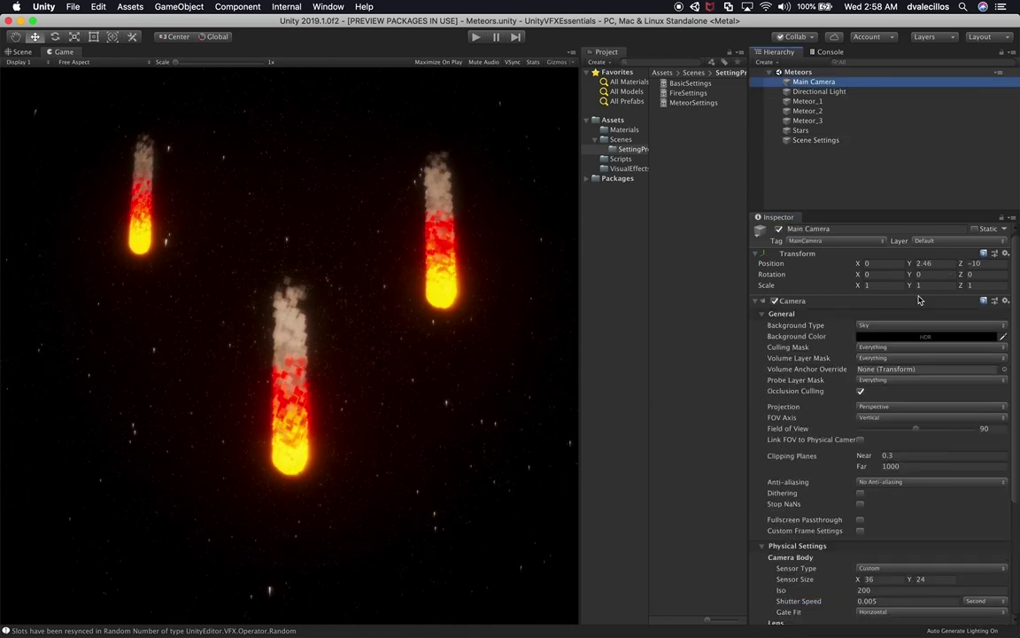
{"action": "left_click_drag", "start_coordinate": [961, 263], "coordinate": [989, 263]}
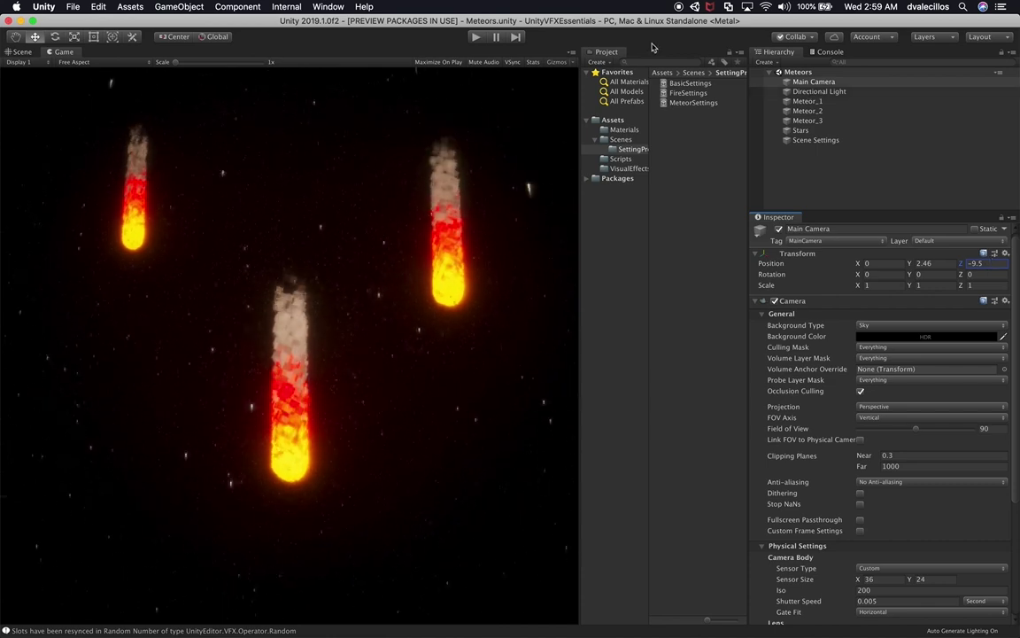
{"action": "left_click_drag", "start_coordinate": [614, 56], "coordinate": [700, 51]}
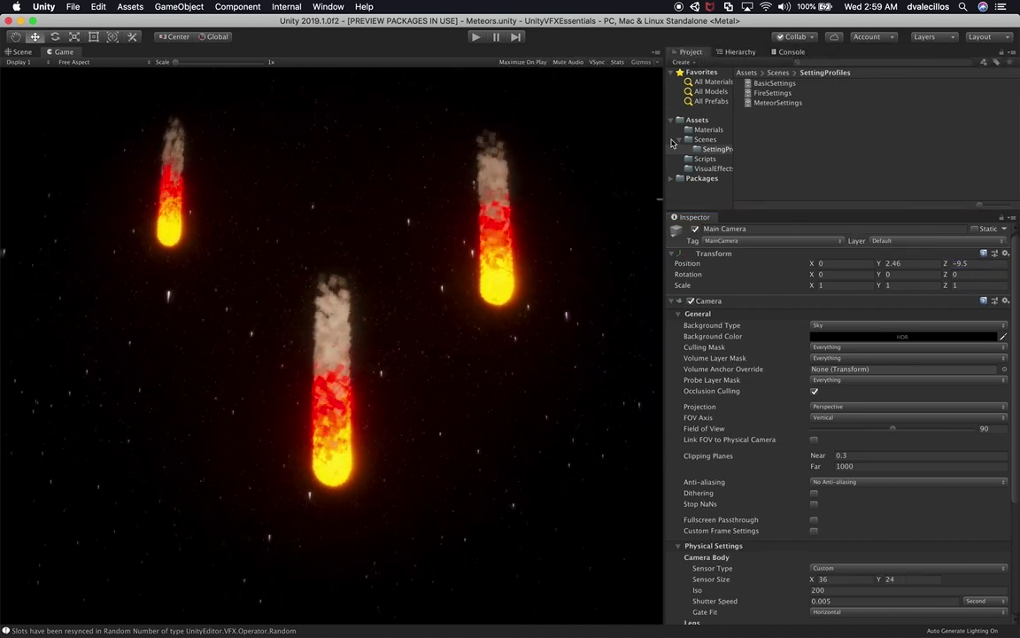
Set the Main Camera's position to X 1 and Y 3.5, and resize the Game view to check the meteors' framing.
{"action": "left_click_drag", "start_coordinate": [664, 143], "coordinate": [836, 146]}
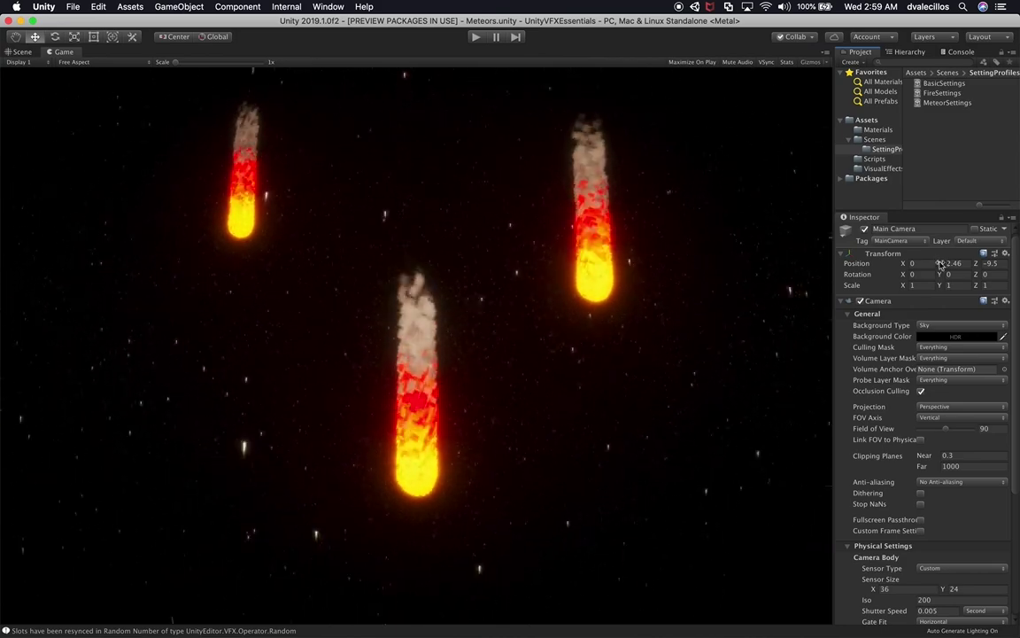
{"action": "mouse_move", "coordinate": [937, 263]}
{"action": "left_mouse_down"}
{"action": "mouse_move", "coordinate": [968, 265]}
{"action": "mouse_move", "coordinate": [931, 264]}
{"action": "left_mouse_up"}
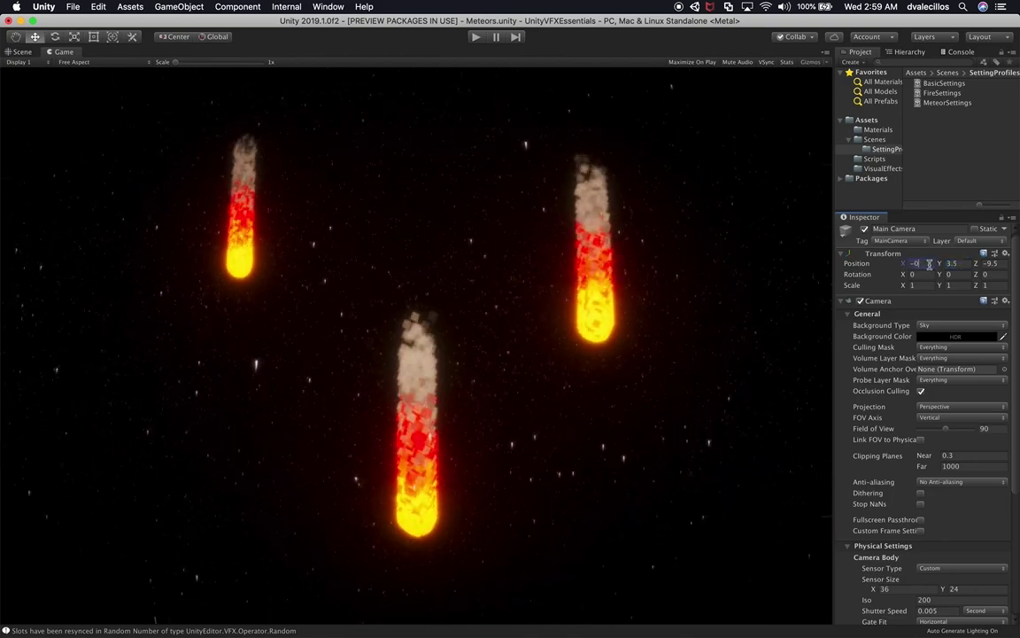
{"action": "type", "text": "-2"}
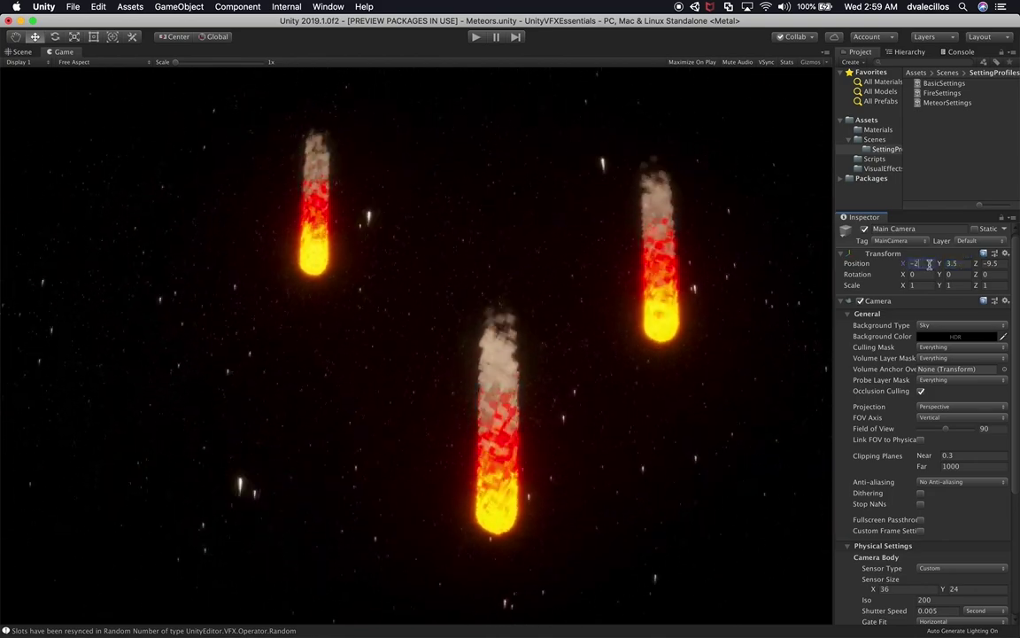
{"action": "key", "text": "BackSpace"}
{"action": "key", "text": "BackSpace"}
{"action": "type", "text": "1"}
{"action": "key", "text": "Return"}
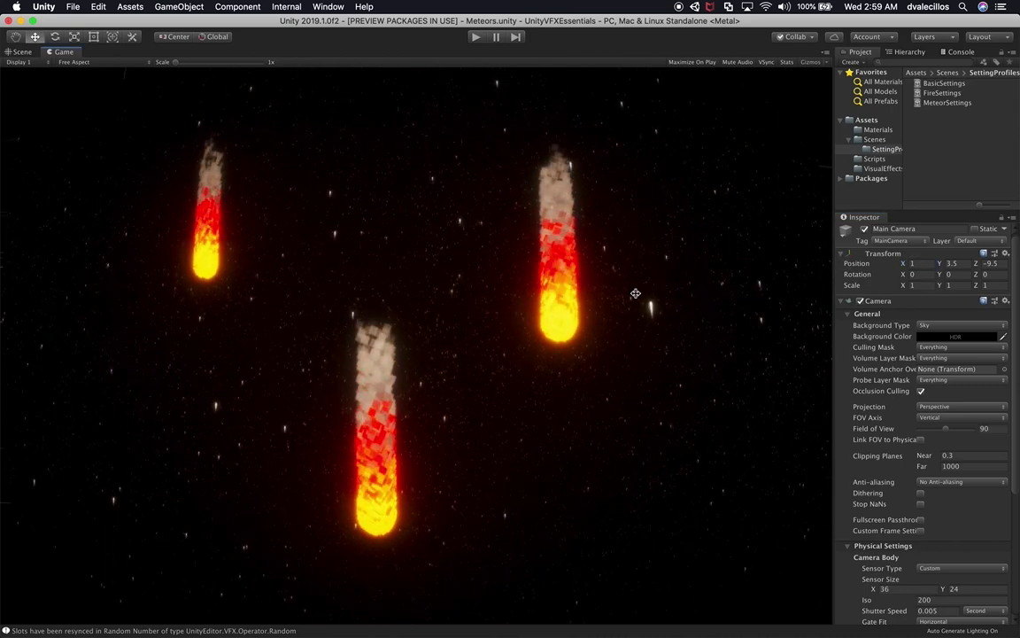
{"action": "left_click_drag", "start_coordinate": [835, 293], "coordinate": [635, 293]}
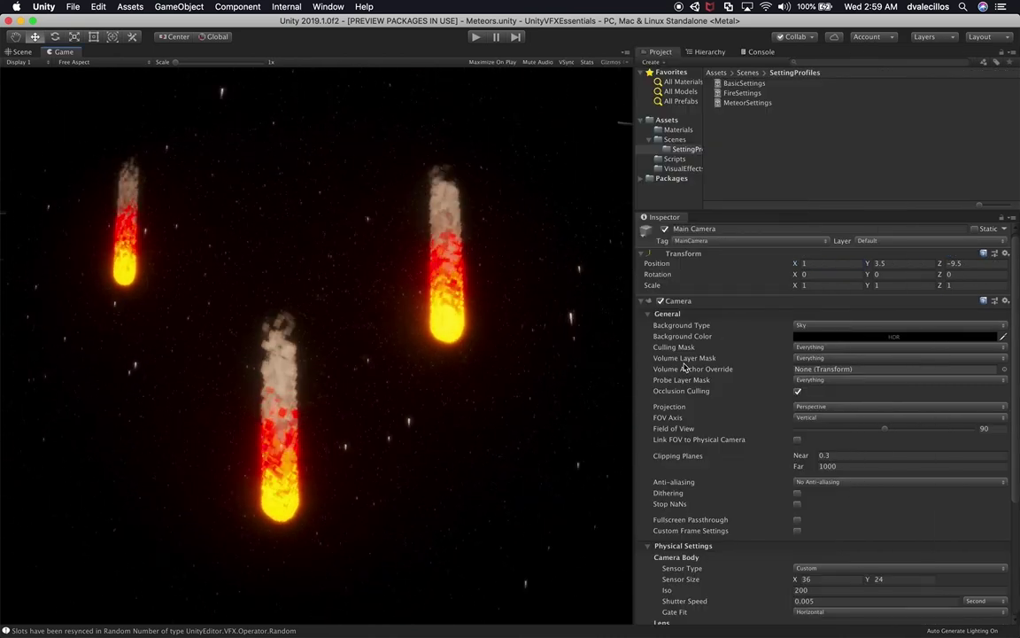
{"action": "left_click_drag", "start_coordinate": [632, 223], "coordinate": [710, 221]}
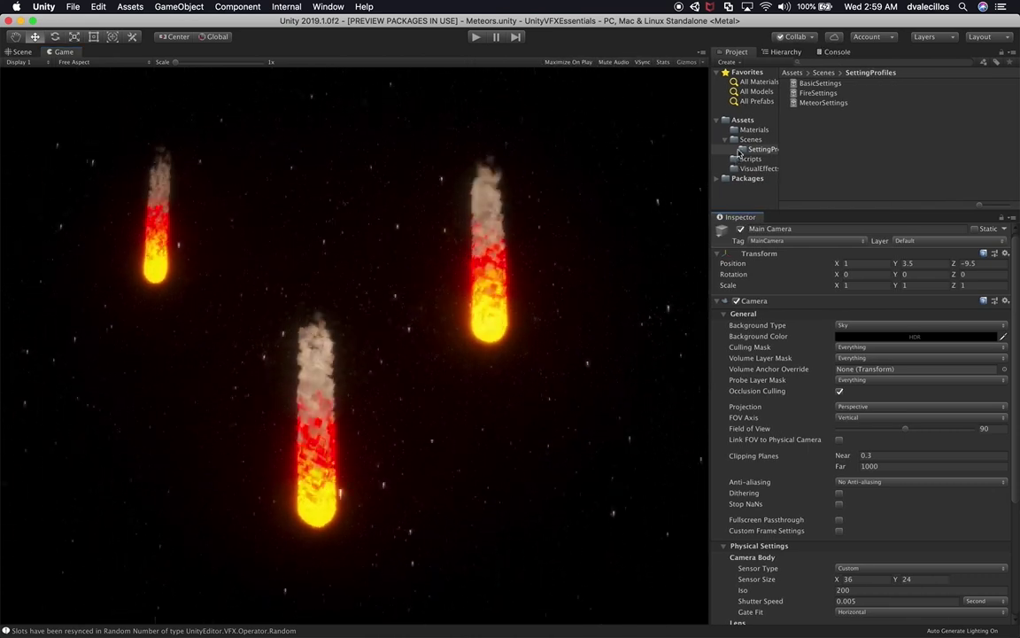
Copy the Scene Settings object from the Meteors scene and paste it into the Portals scene.
{"action": "left_click", "coordinate": [787, 51]}
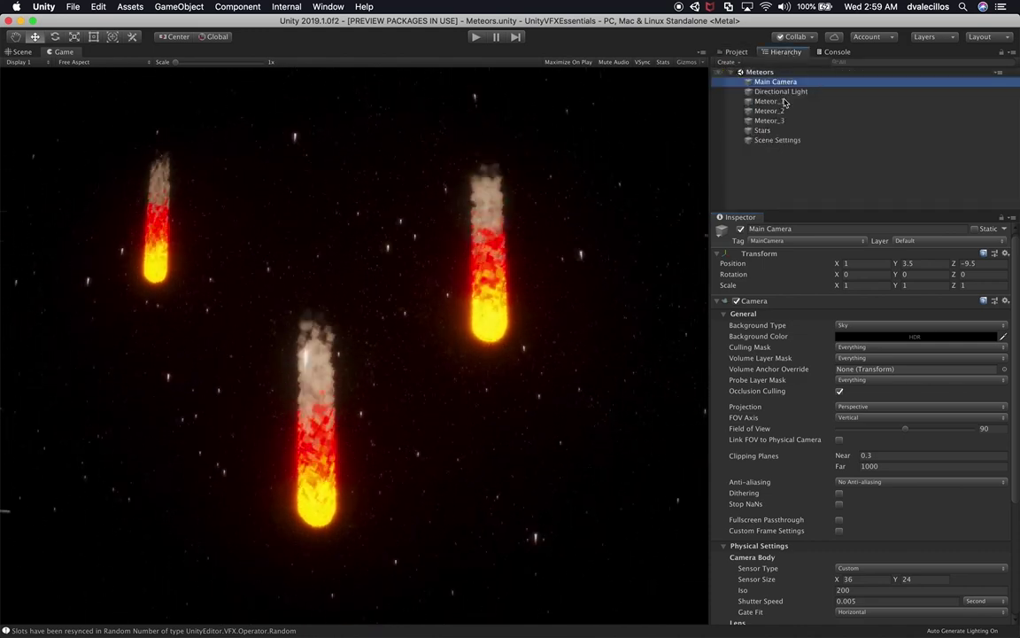
{"action": "left_click", "coordinate": [784, 140]}
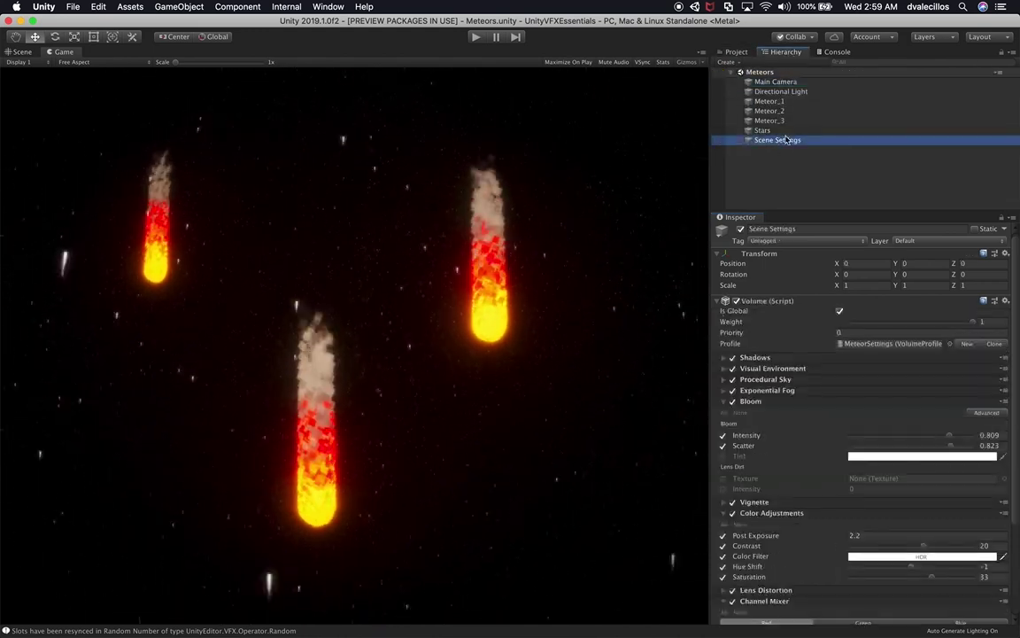
{"action": "left_click", "coordinate": [744, 52]}
{"action": "left_click", "coordinate": [751, 140]}
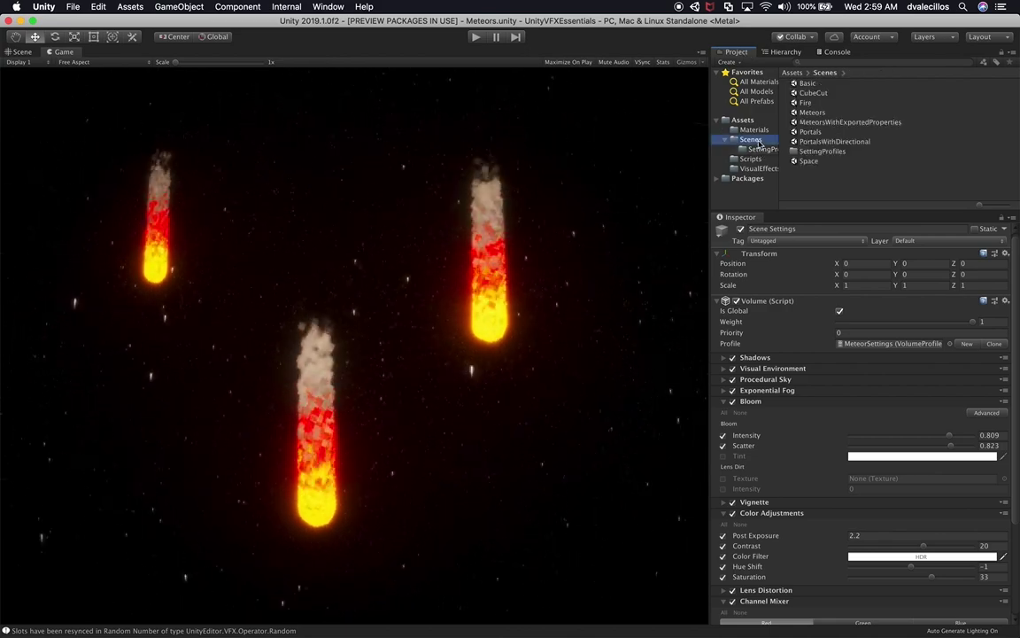
{"action": "double_click", "coordinate": [801, 132]}
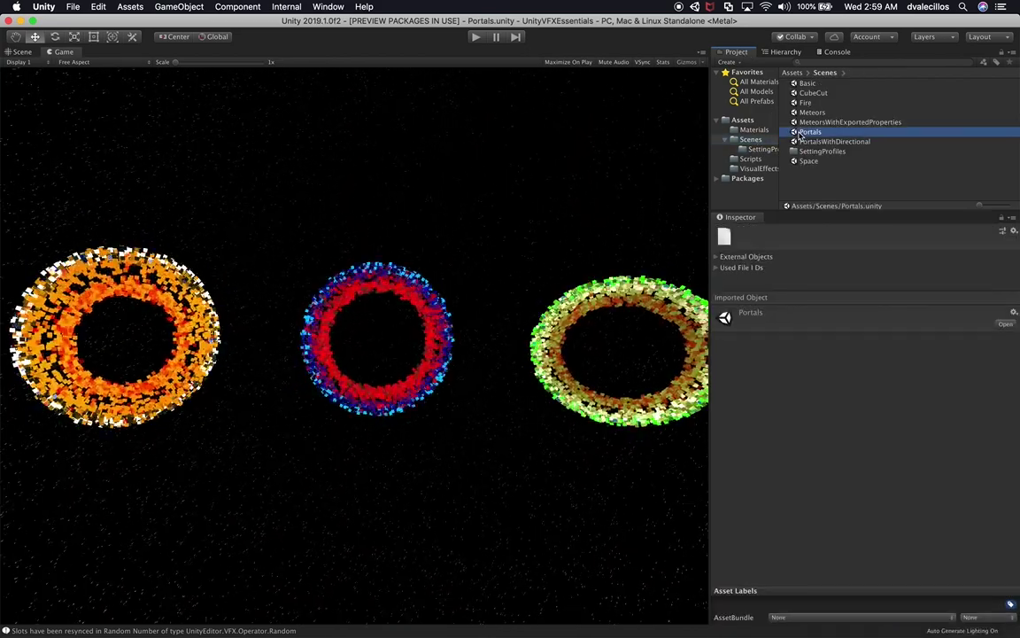
{"action": "left_click", "coordinate": [783, 52]}
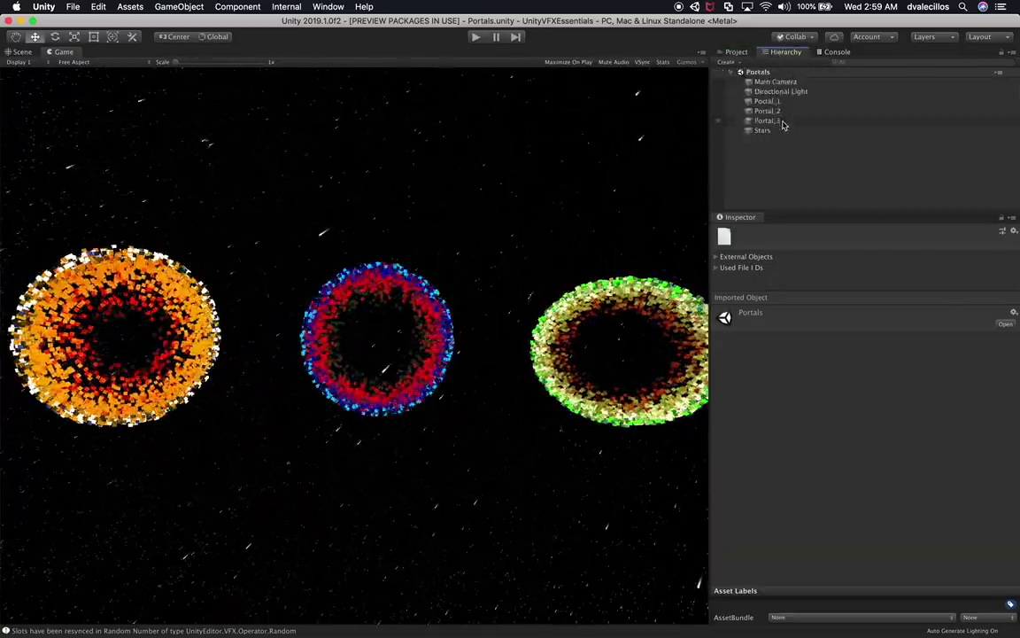
{"action": "left_click", "coordinate": [790, 146]}
{"action": "key", "text": "super+v"}
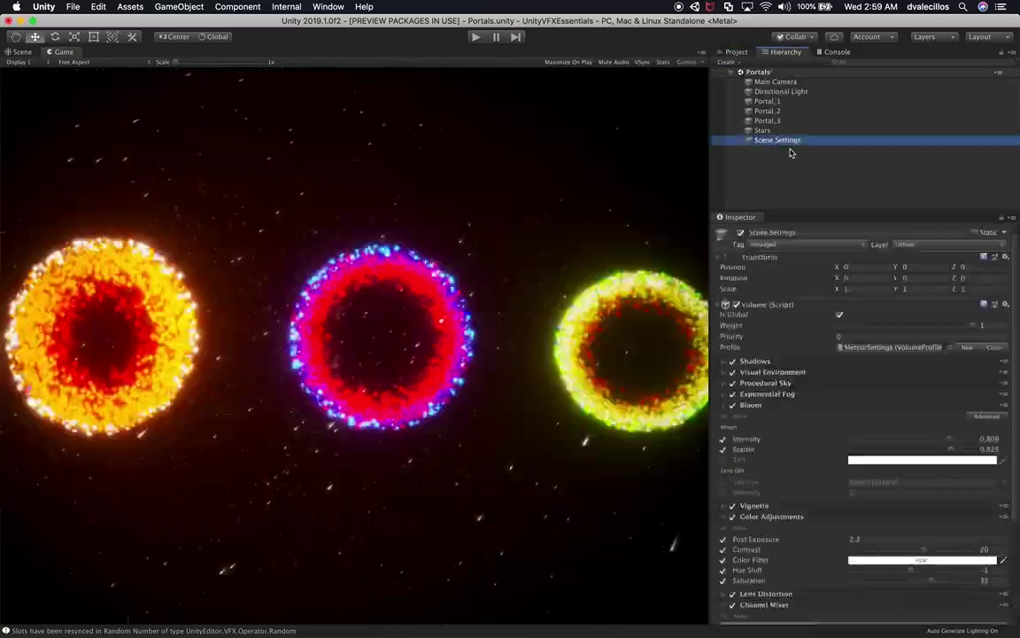
Duplicate the MeteorSettings profile in the SettingProfiles folder and rename the copy as PortalsSettings.
{"action": "left_click", "coordinate": [738, 53]}
{"action": "left_click", "coordinate": [760, 149]}
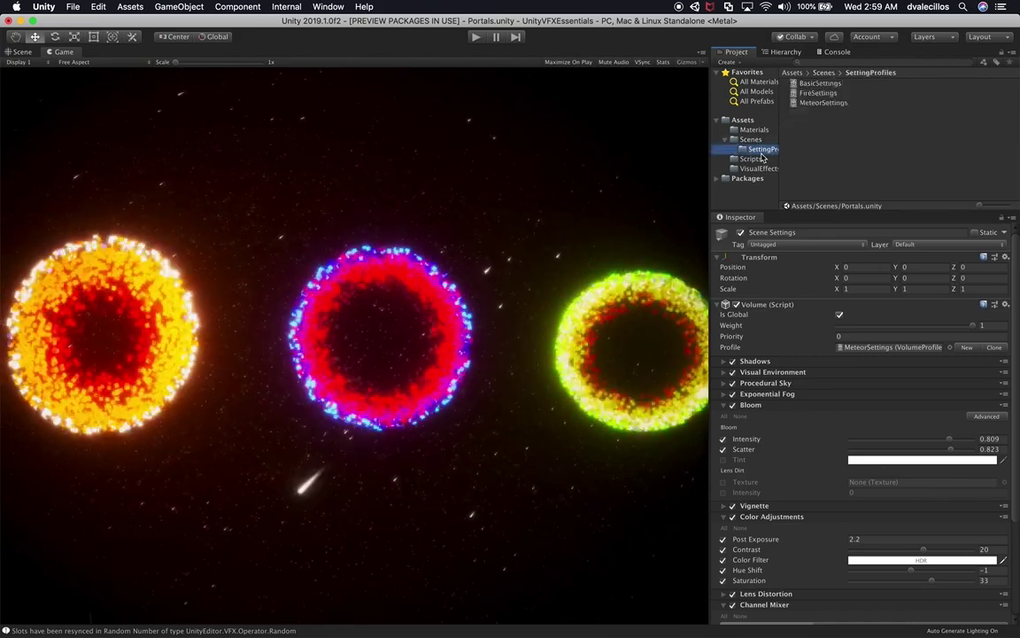
{"action": "left_click", "coordinate": [814, 102]}
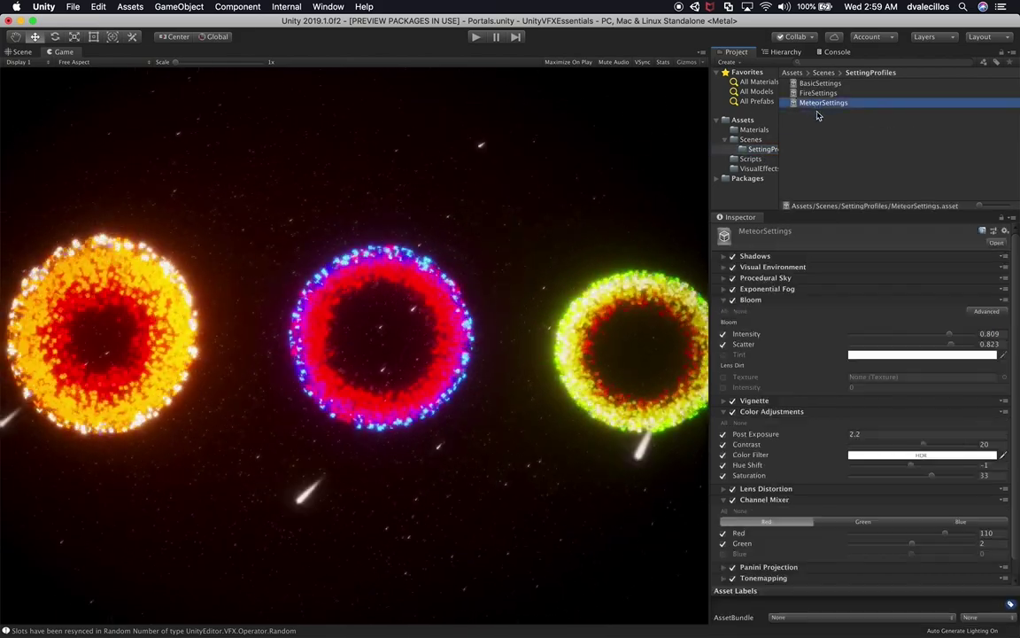
{"action": "left_click", "coordinate": [818, 113]}
{"action": "left_click", "coordinate": [821, 113]}
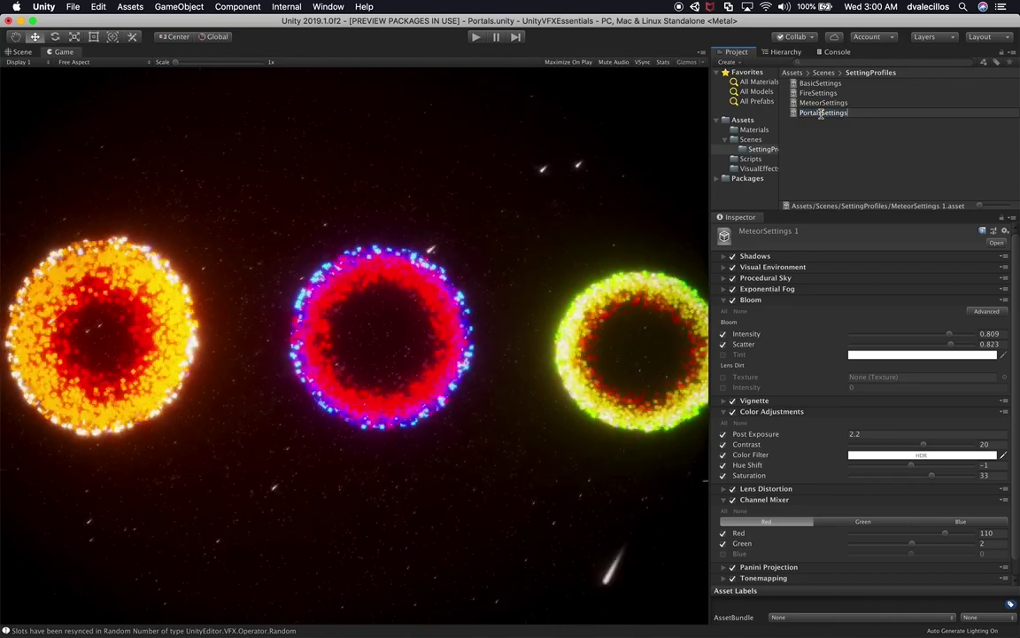
{"action": "key", "text": "Return"}
Assign the PortalsSettings profile to the Volume component of Scene Settings in the Portals scene.
{"action": "left_click", "coordinate": [785, 52]}
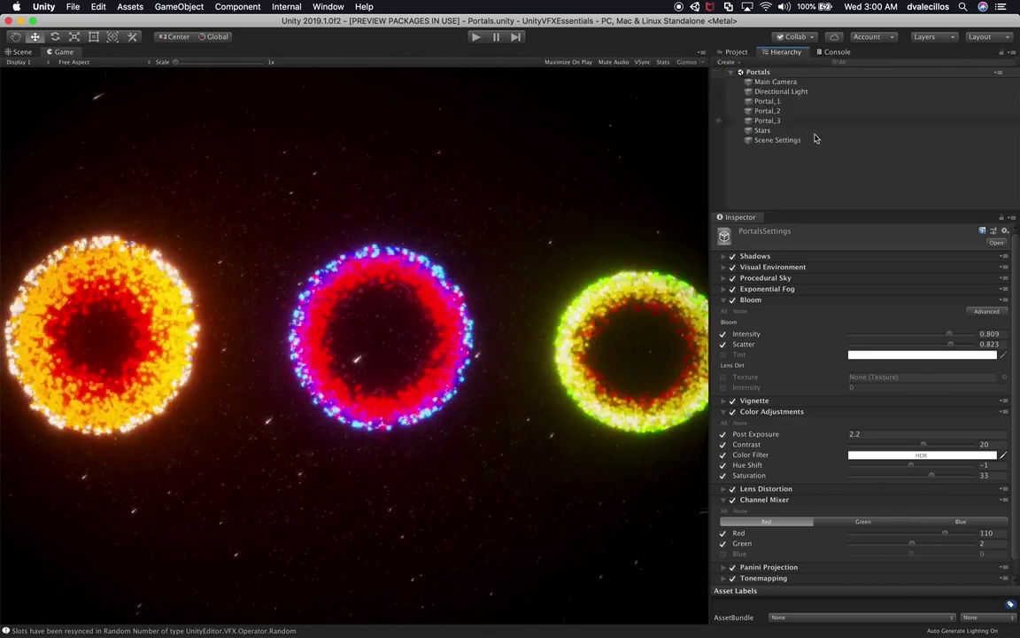
{"action": "left_click", "coordinate": [797, 140]}
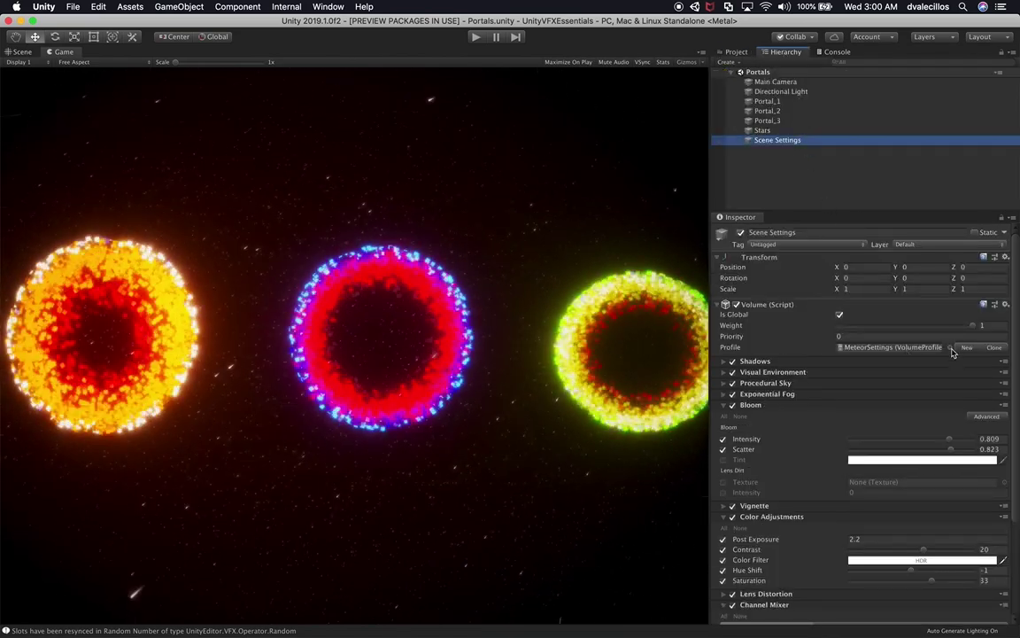
{"action": "left_click", "coordinate": [950, 347]}
{"action": "double_click", "coordinate": [217, 241]}
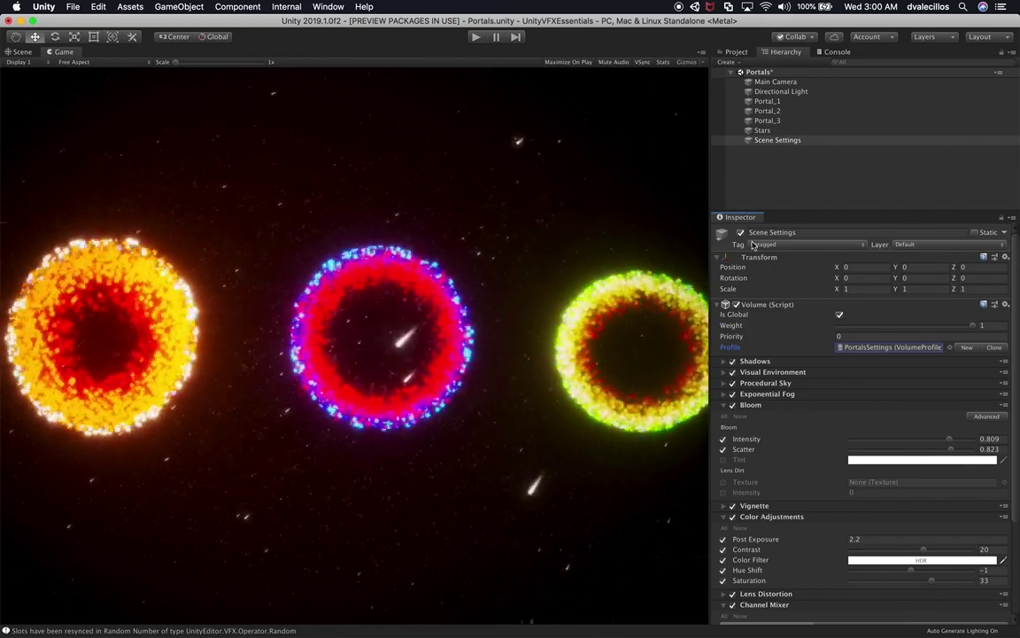
Set the Portals scene's Main Camera position to X 3.7, Y 7 and Z -22.
{"action": "left_click", "coordinate": [774, 82]}
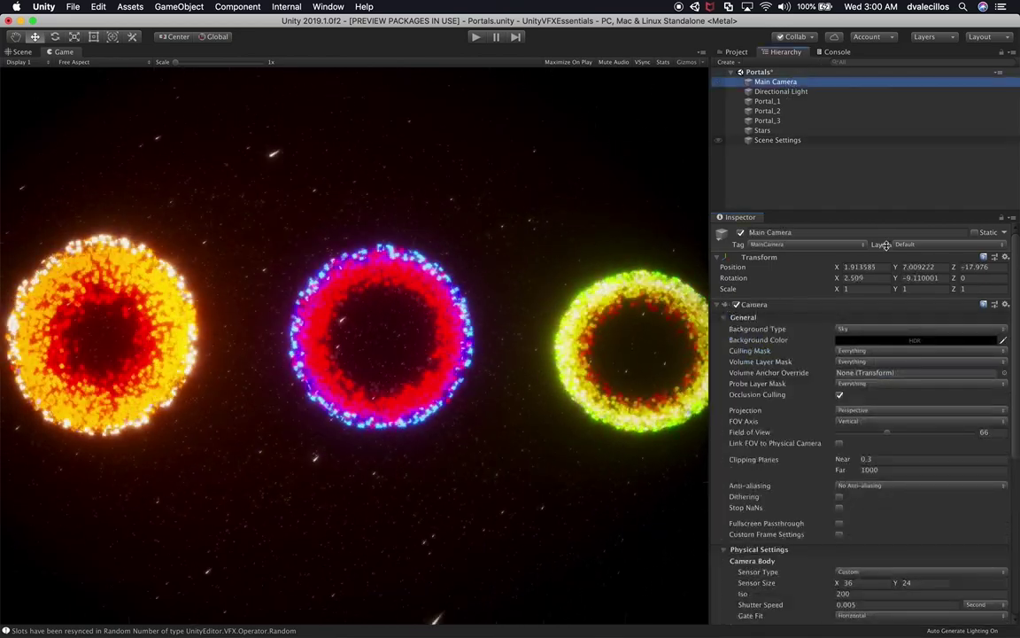
{"action": "left_click", "coordinate": [974, 267]}
{"action": "left_click_drag", "start_coordinate": [926, 272], "coordinate": [858, 269]}
{"action": "left_click", "coordinate": [983, 267]}
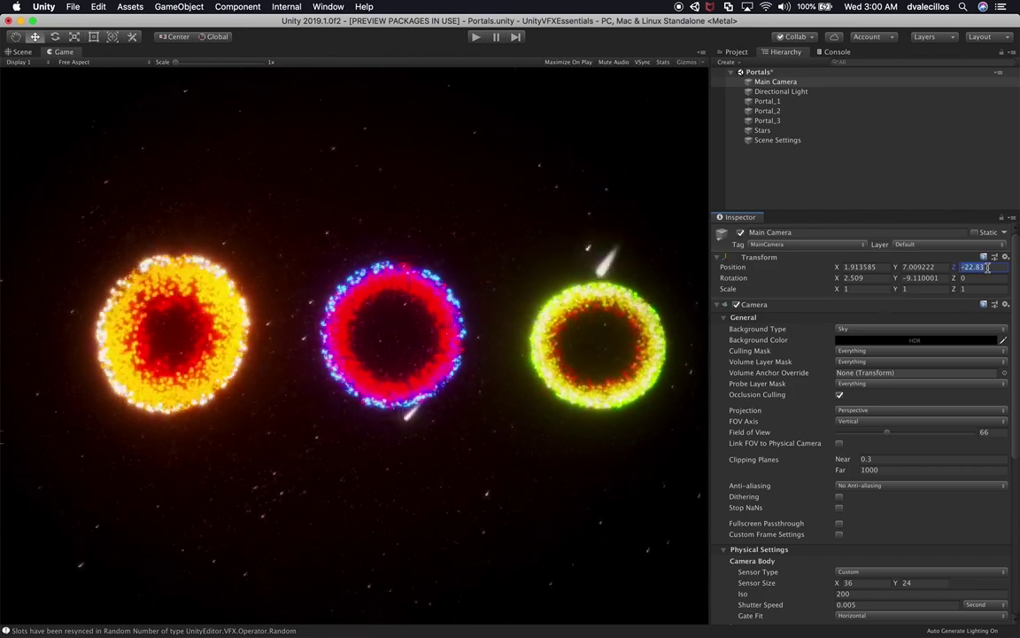
{"action": "type", "text": "-22"}
{"action": "left_click_drag", "start_coordinate": [838, 269], "coordinate": [866, 268]}
{"action": "double_click", "coordinate": [921, 267]}
{"action": "key", "text": "BackSpace"}
{"action": "key", "text": "BackSpace"}
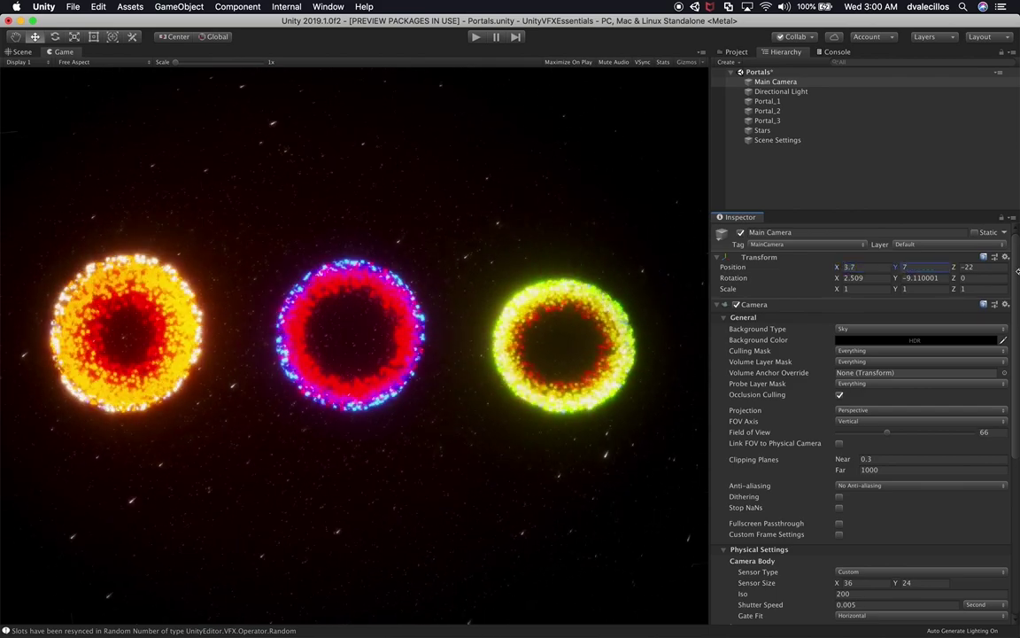